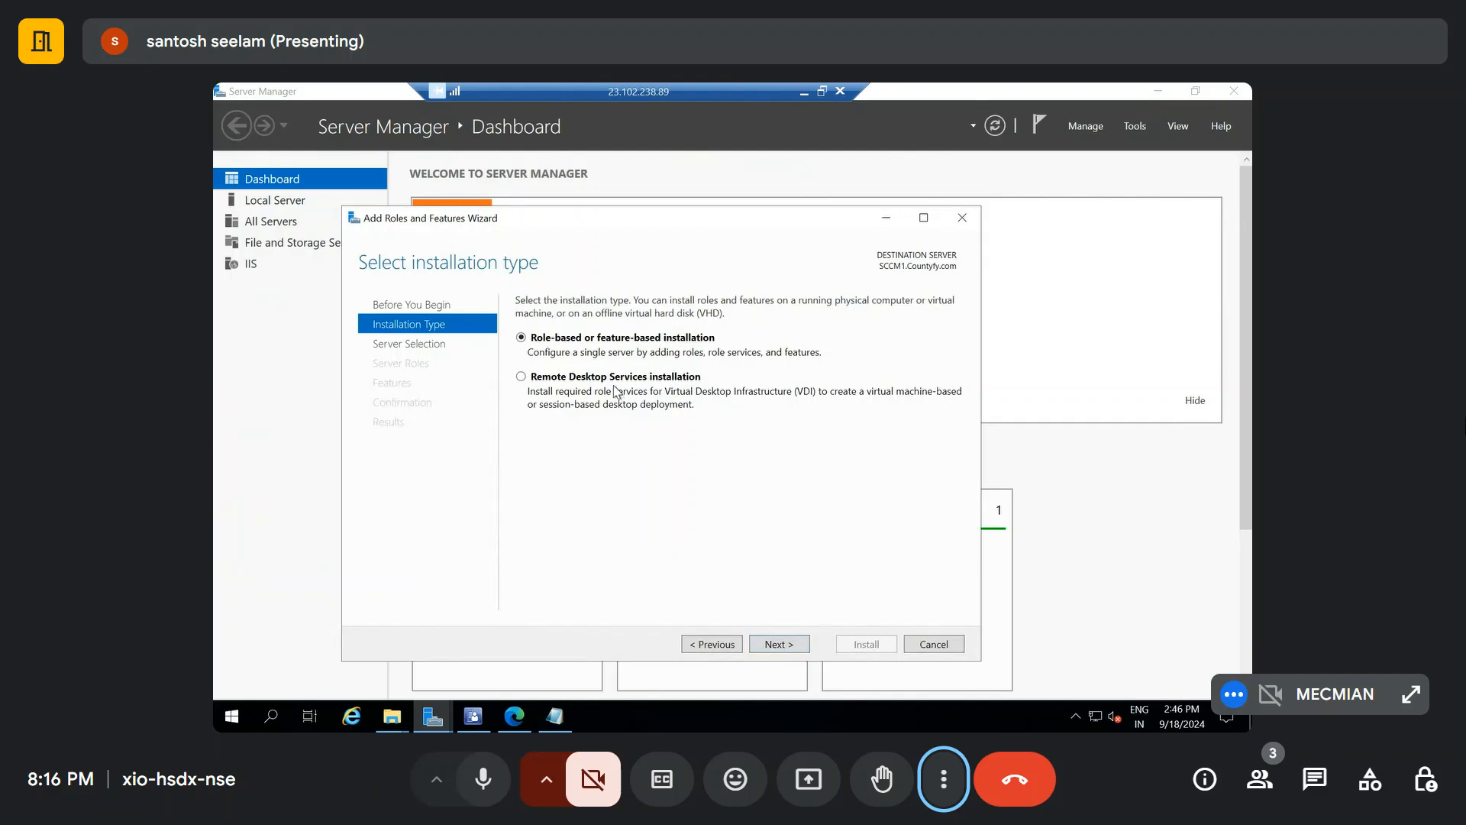
Choose the Windows Server Update Services role for SCCM1 using role-based installation, including its required features and management tools
left_click(803, 643)
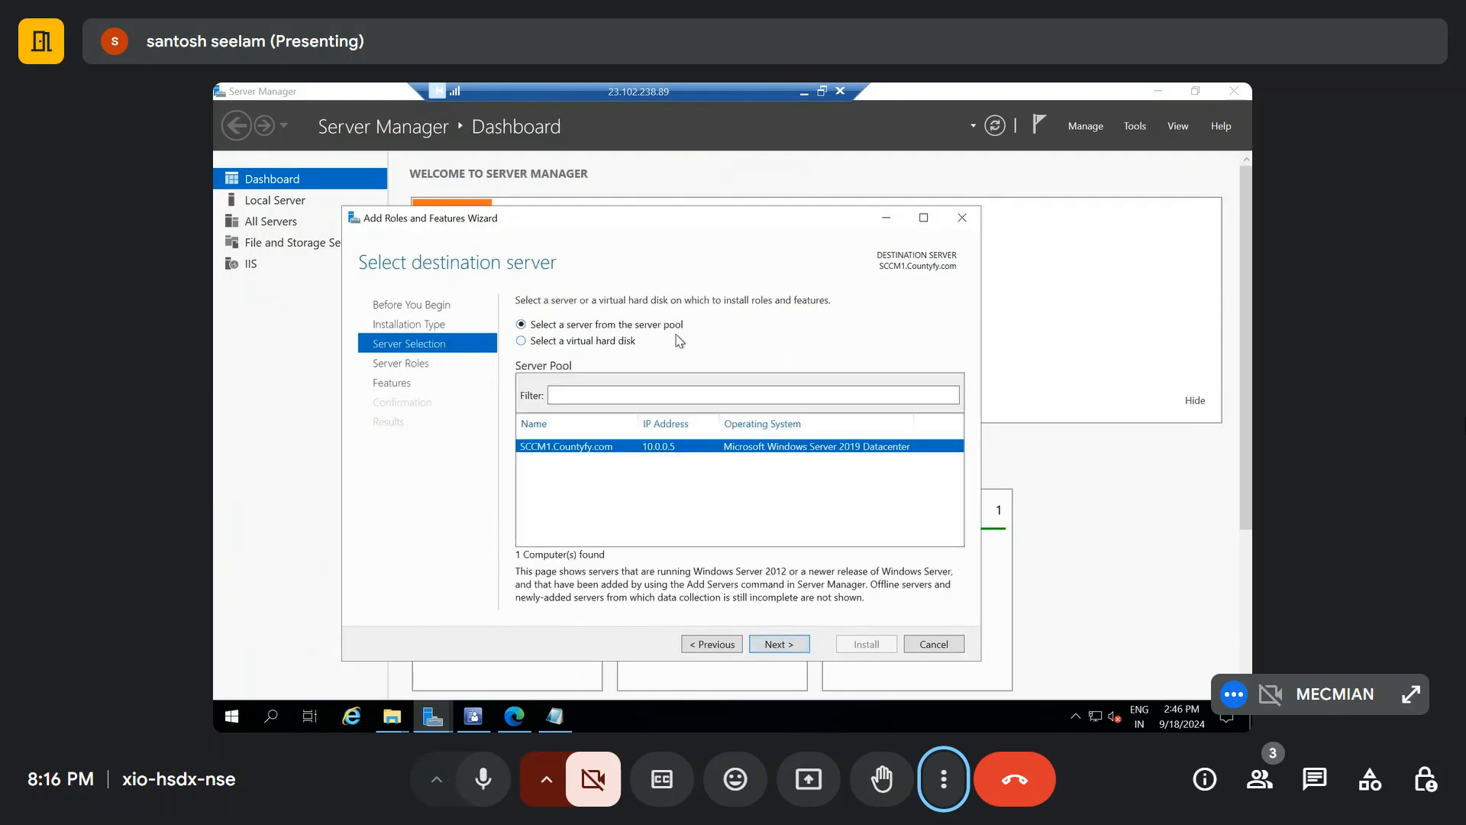
left_click(792, 644)
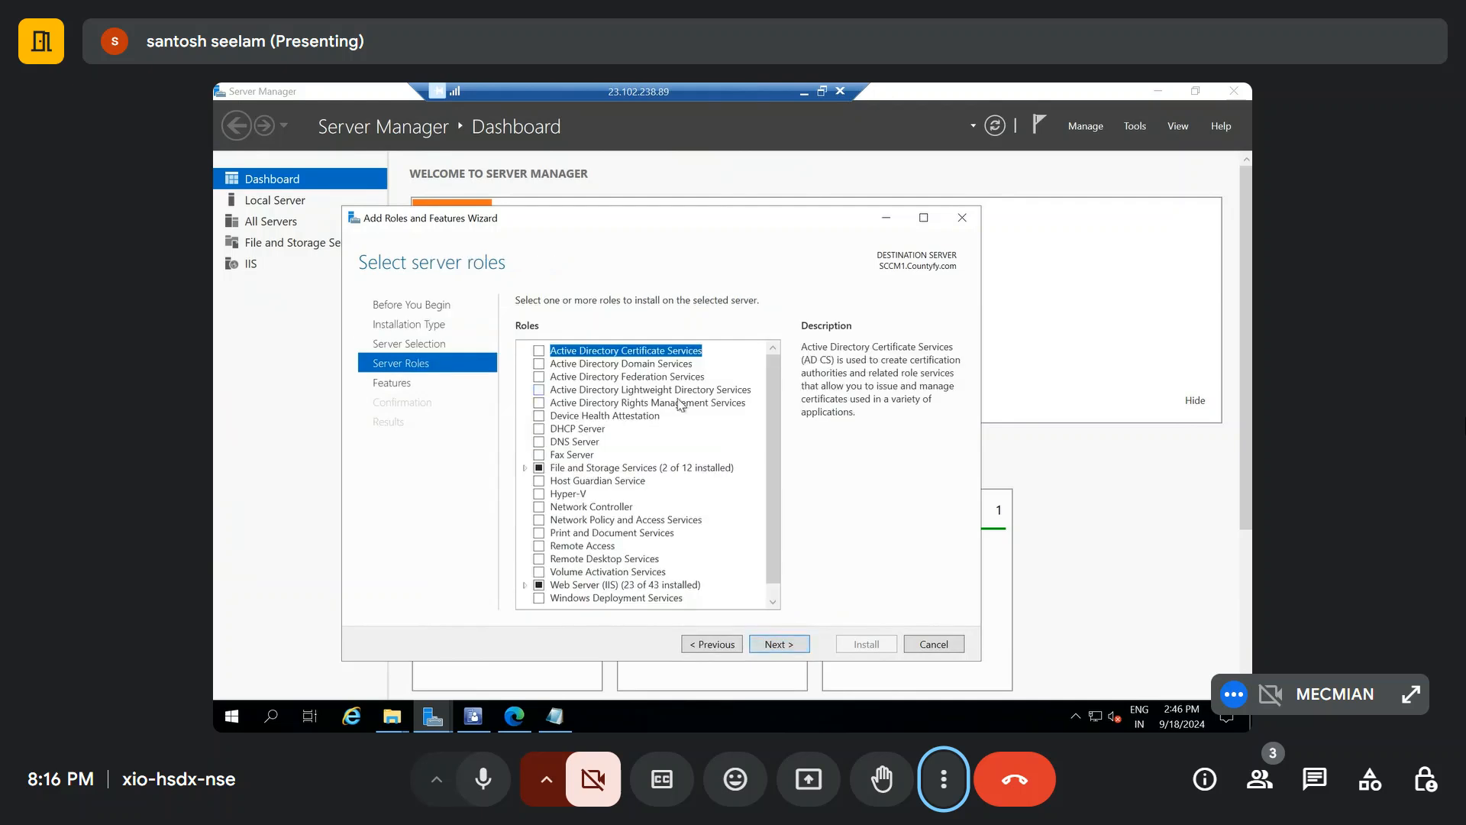
left_click_drag(768, 403, 768, 431)
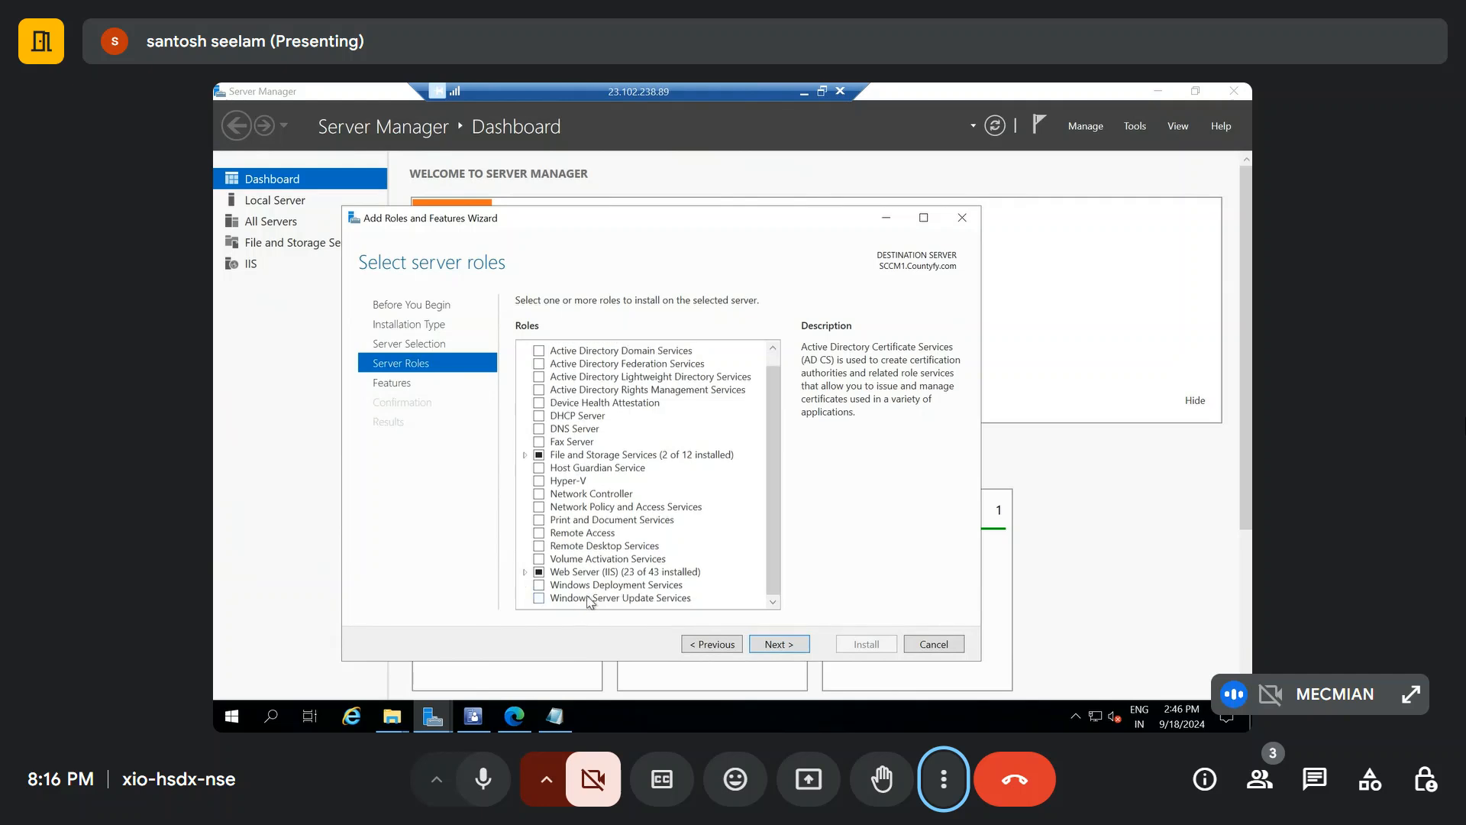
left_click(540, 600)
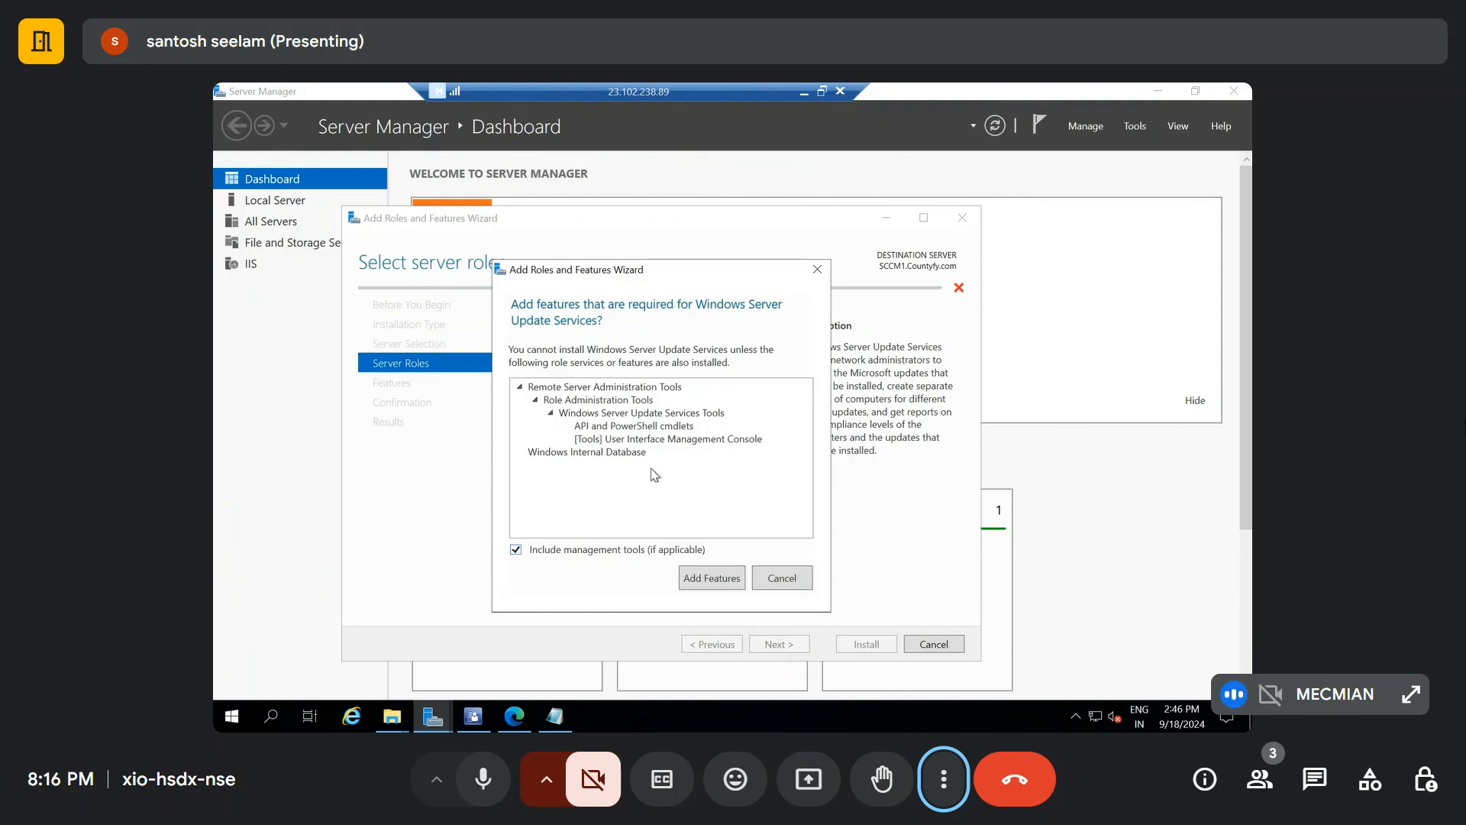
left_click(712, 576)
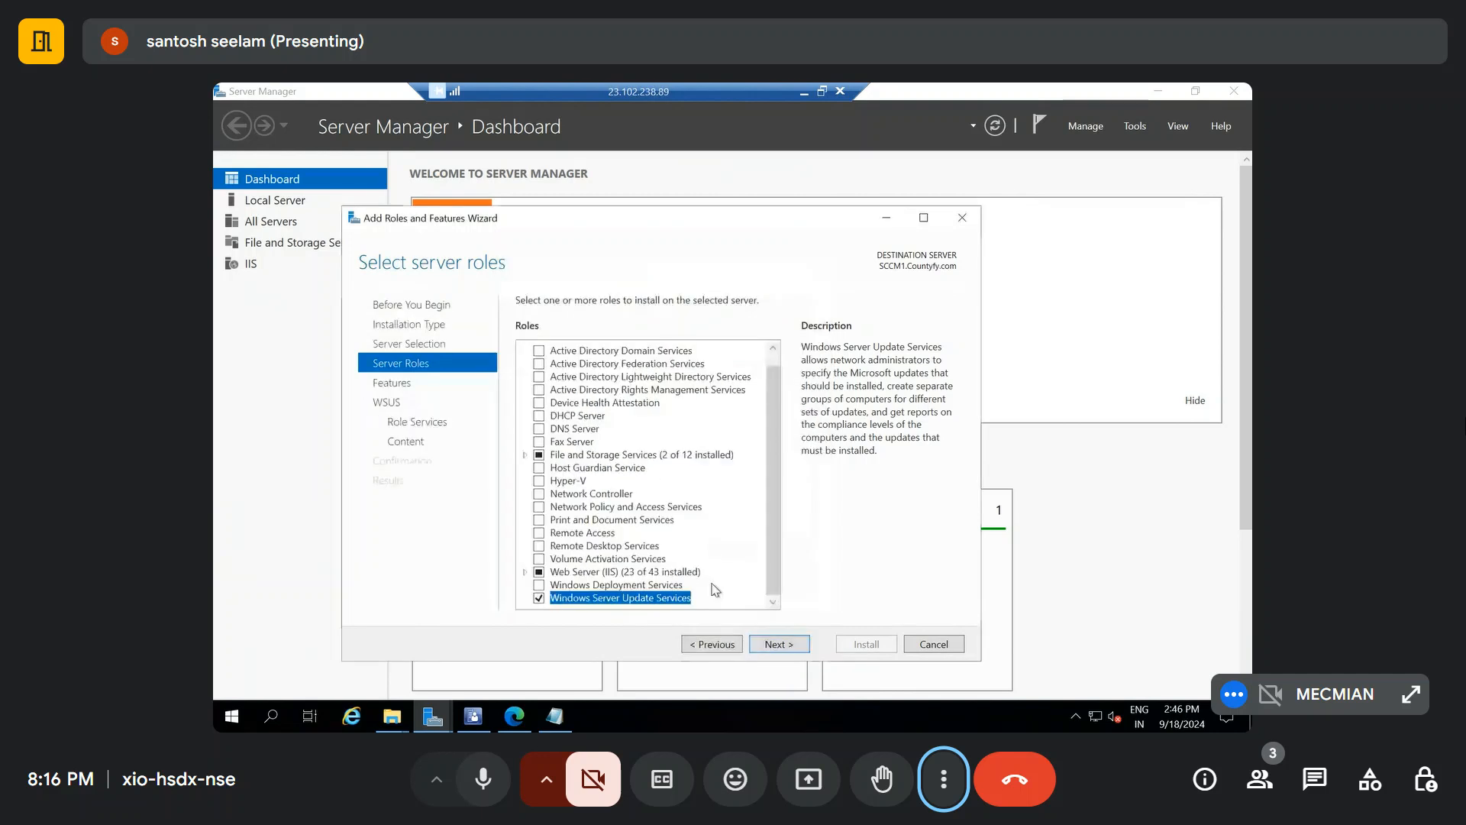
scroll(773, 501, "up", 1)
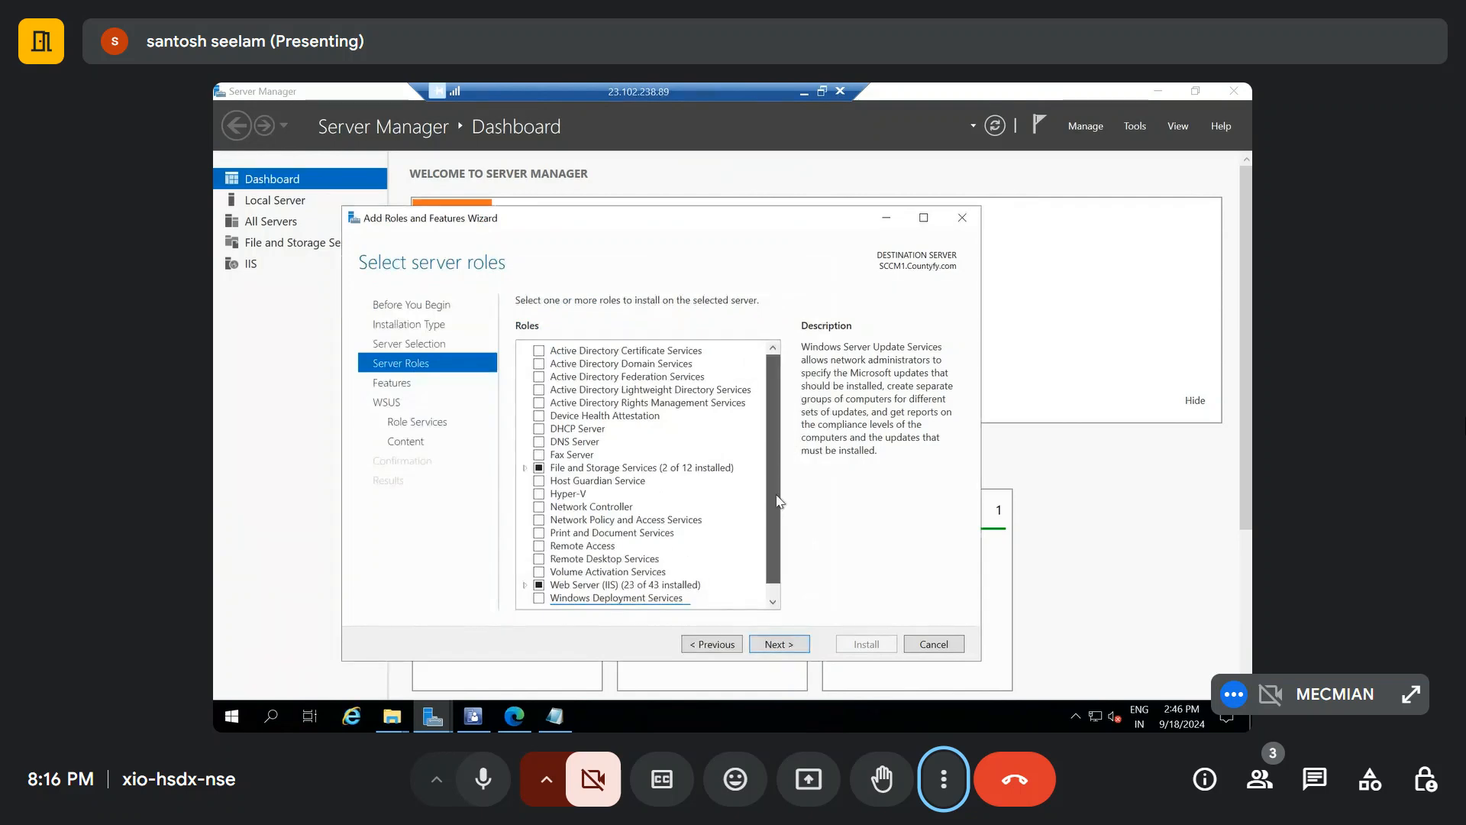
left_click(775, 645)
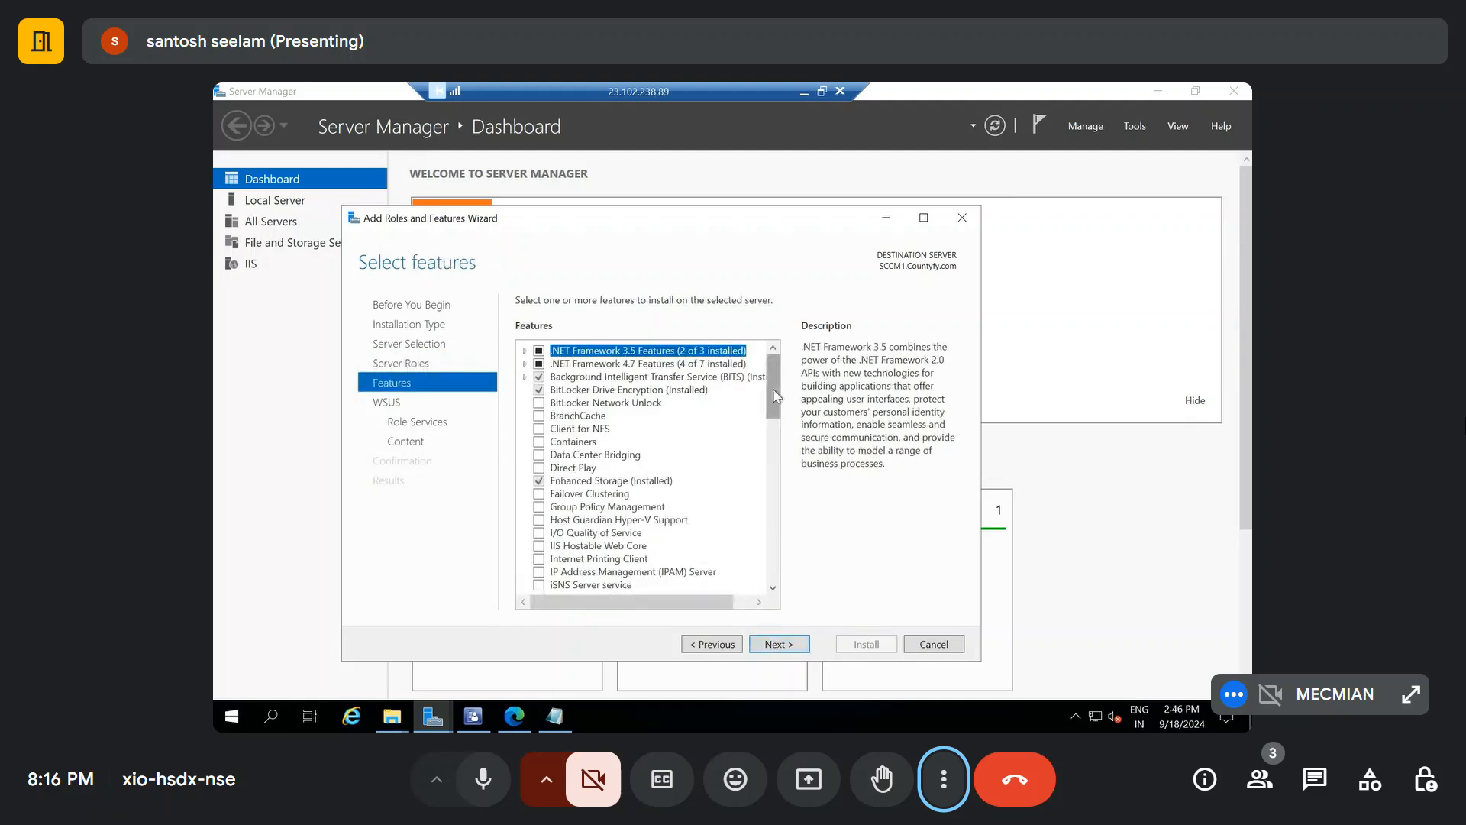
Review the feature list, keep the preselected features, and proceed past the WSUS introduction to the role services selection
scroll(774, 418, "down", 2)
left_click_drag(775, 419, 771, 544)
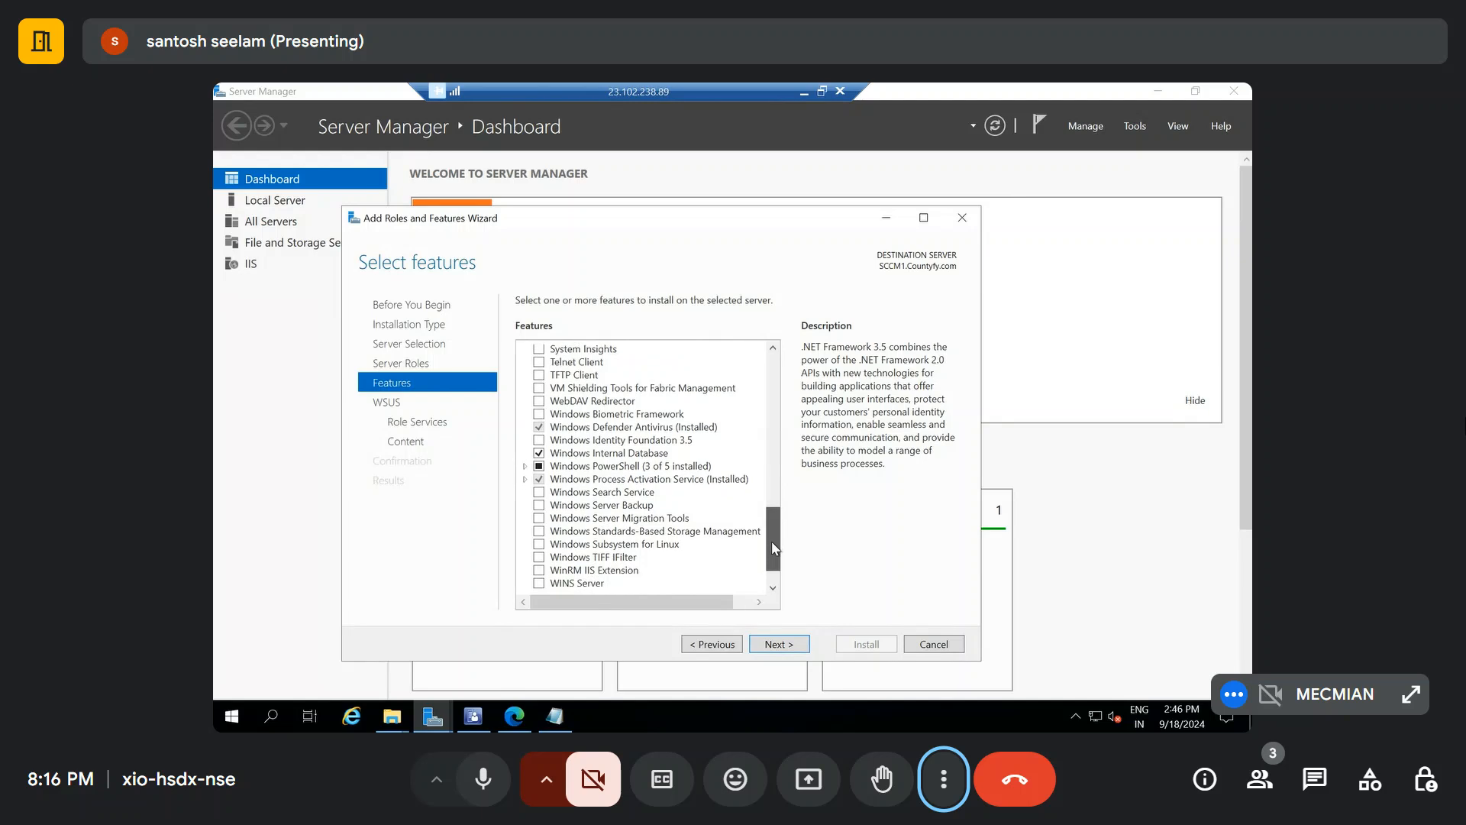
left_click(779, 644)
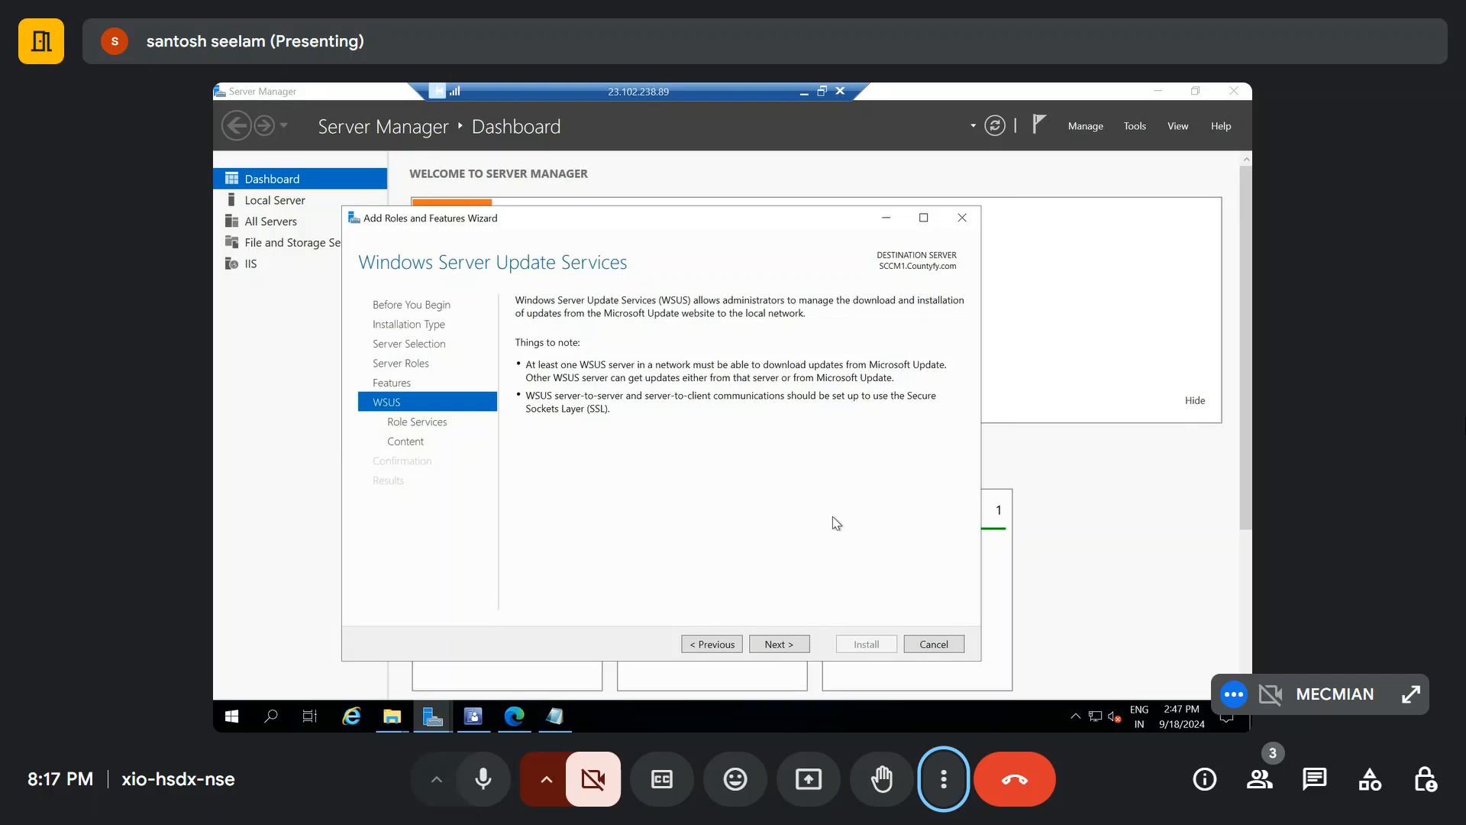
left_click(789, 648)
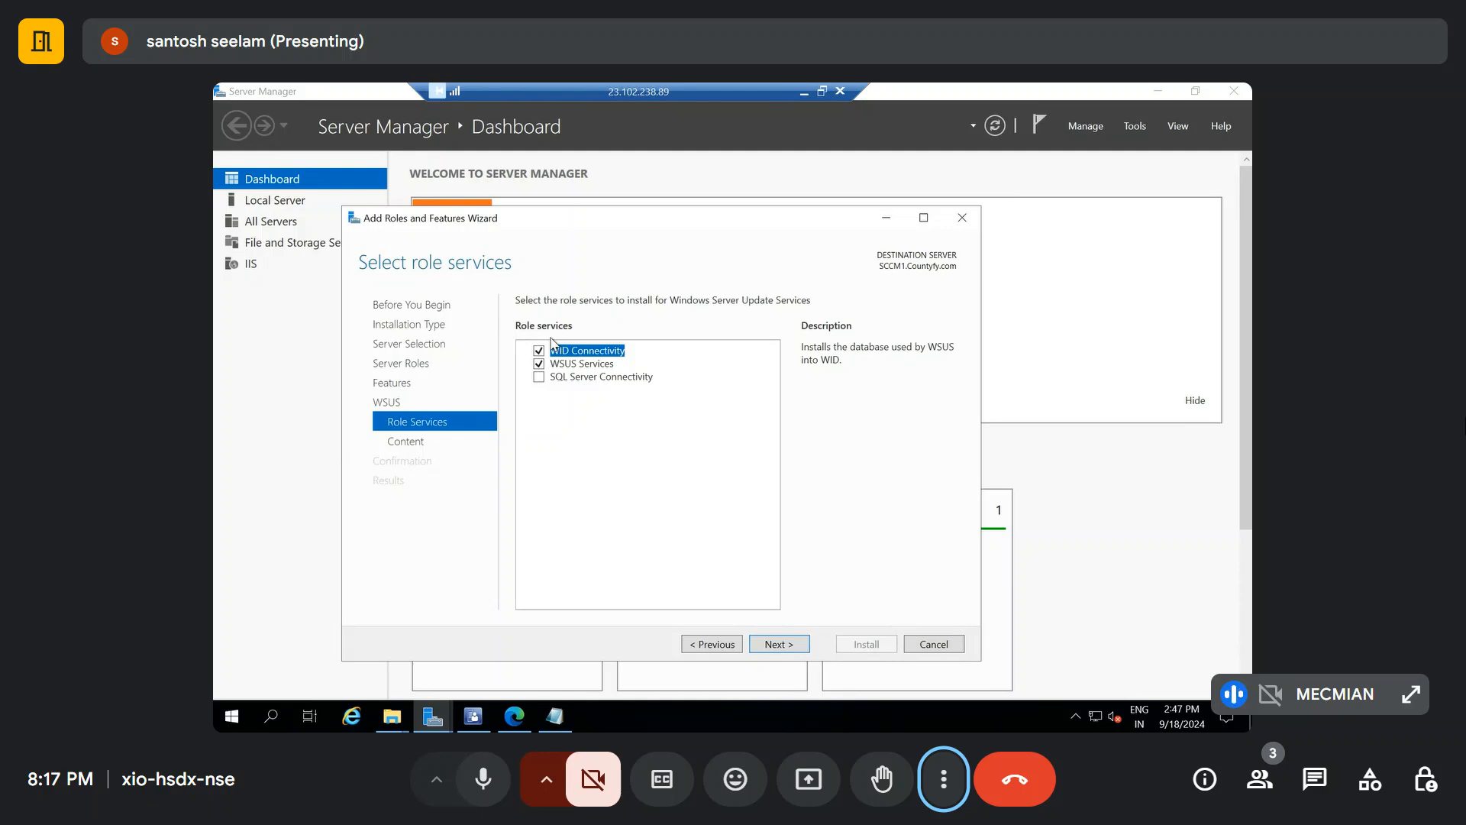
left_click(539, 376)
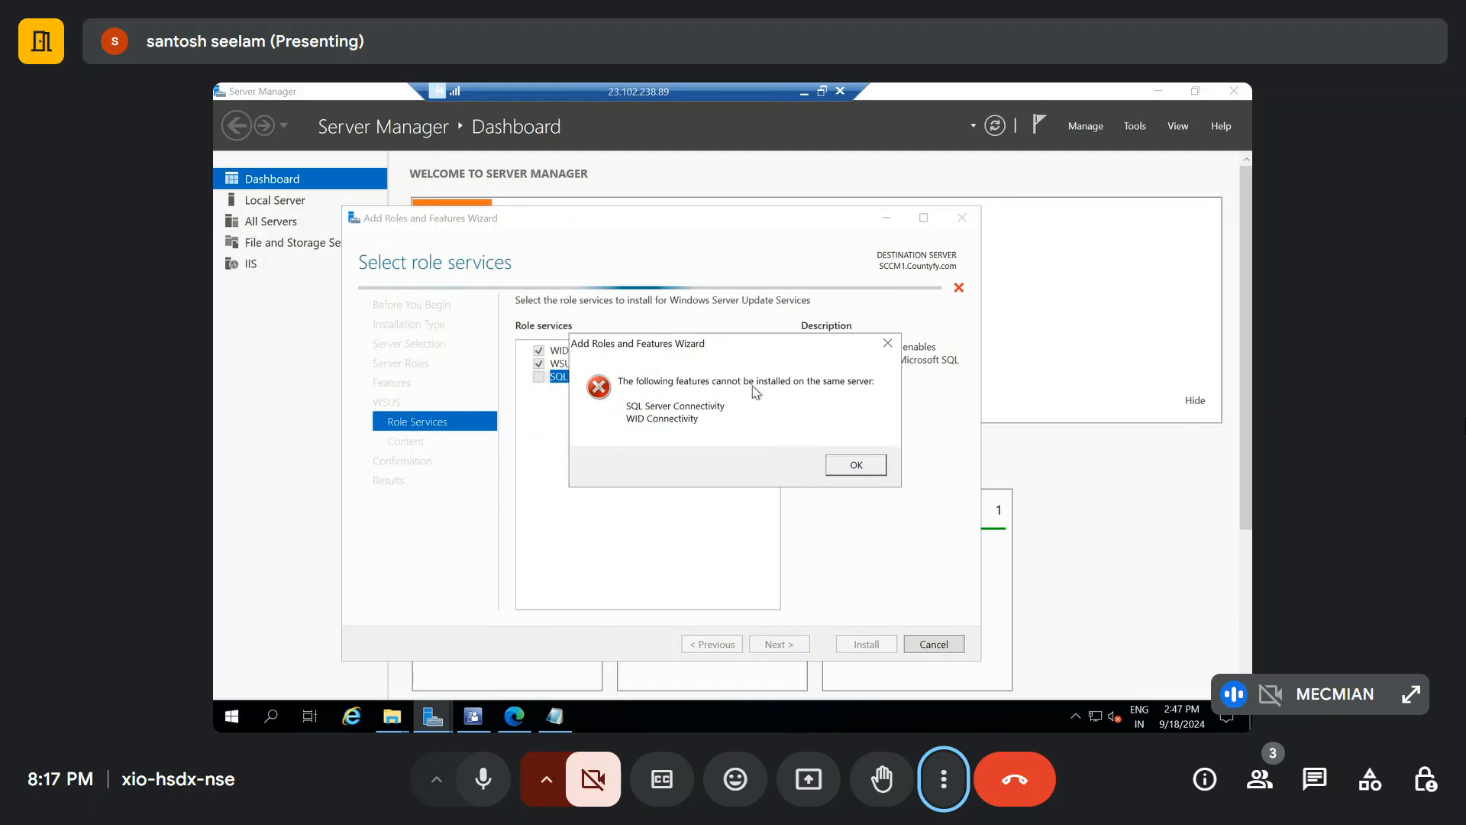
left_click(855, 465)
left_click(539, 352)
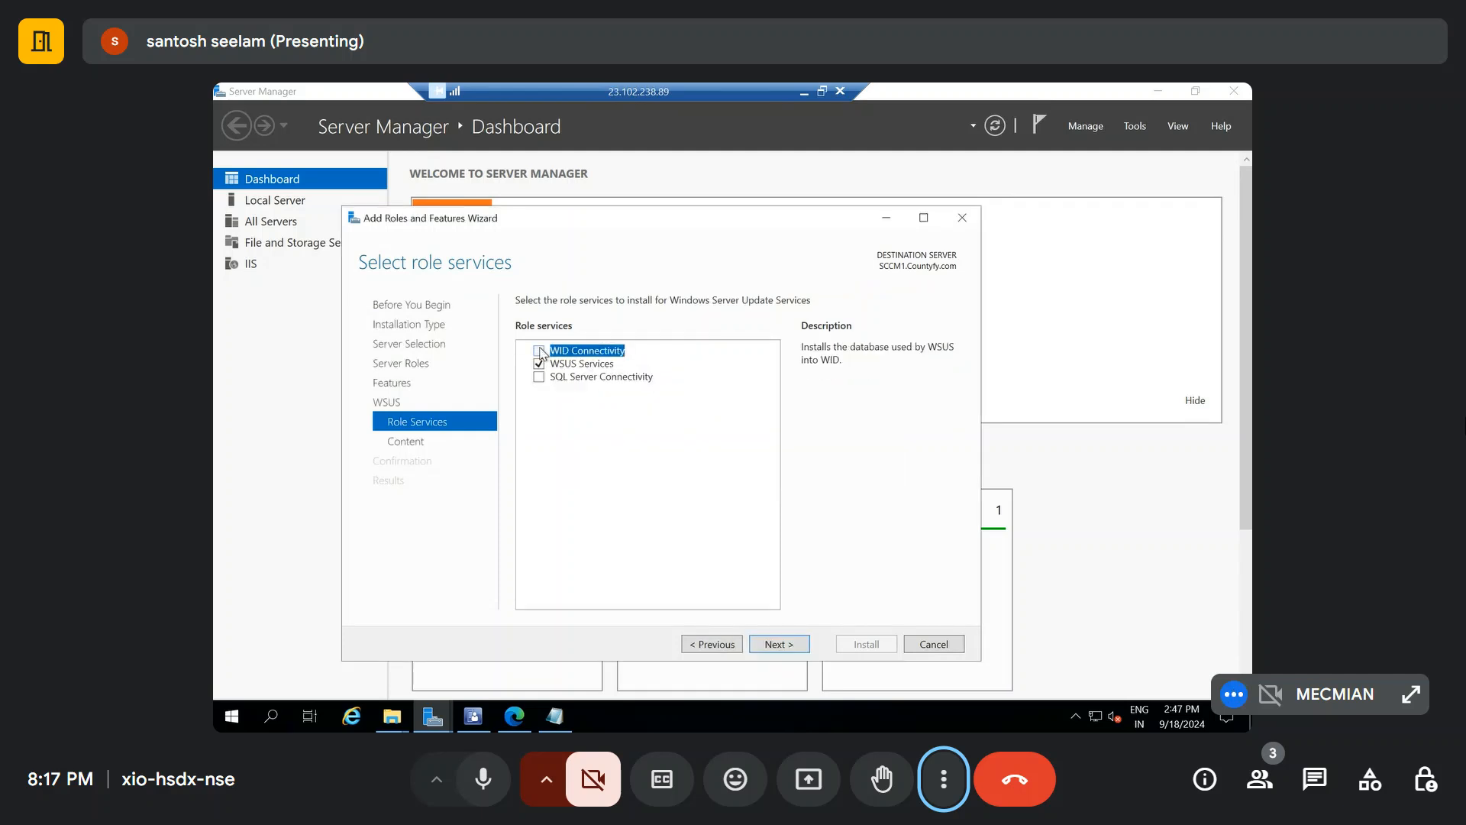
left_click(539, 377)
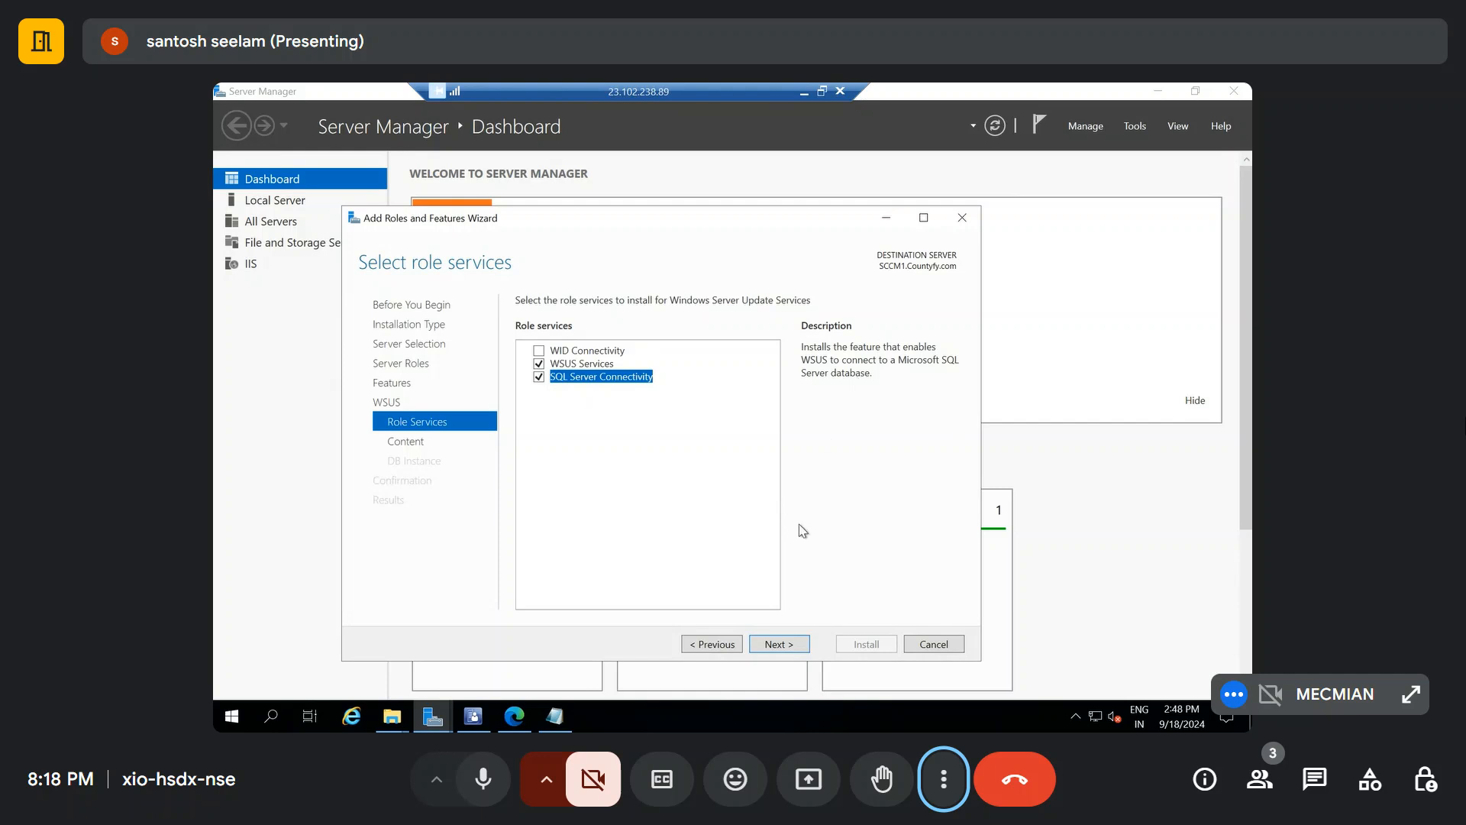
left_click(779, 645)
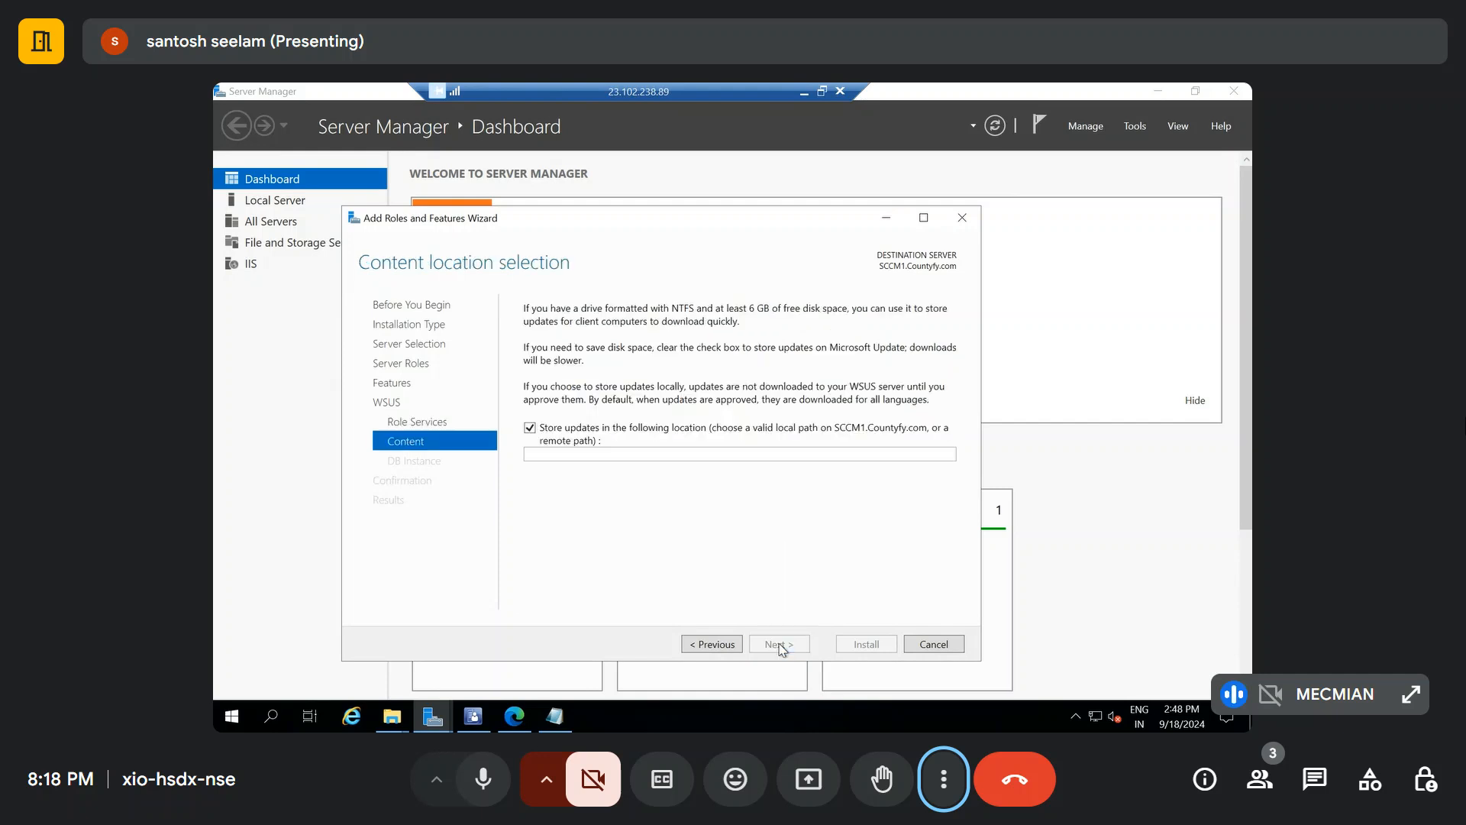
left_click(732, 646)
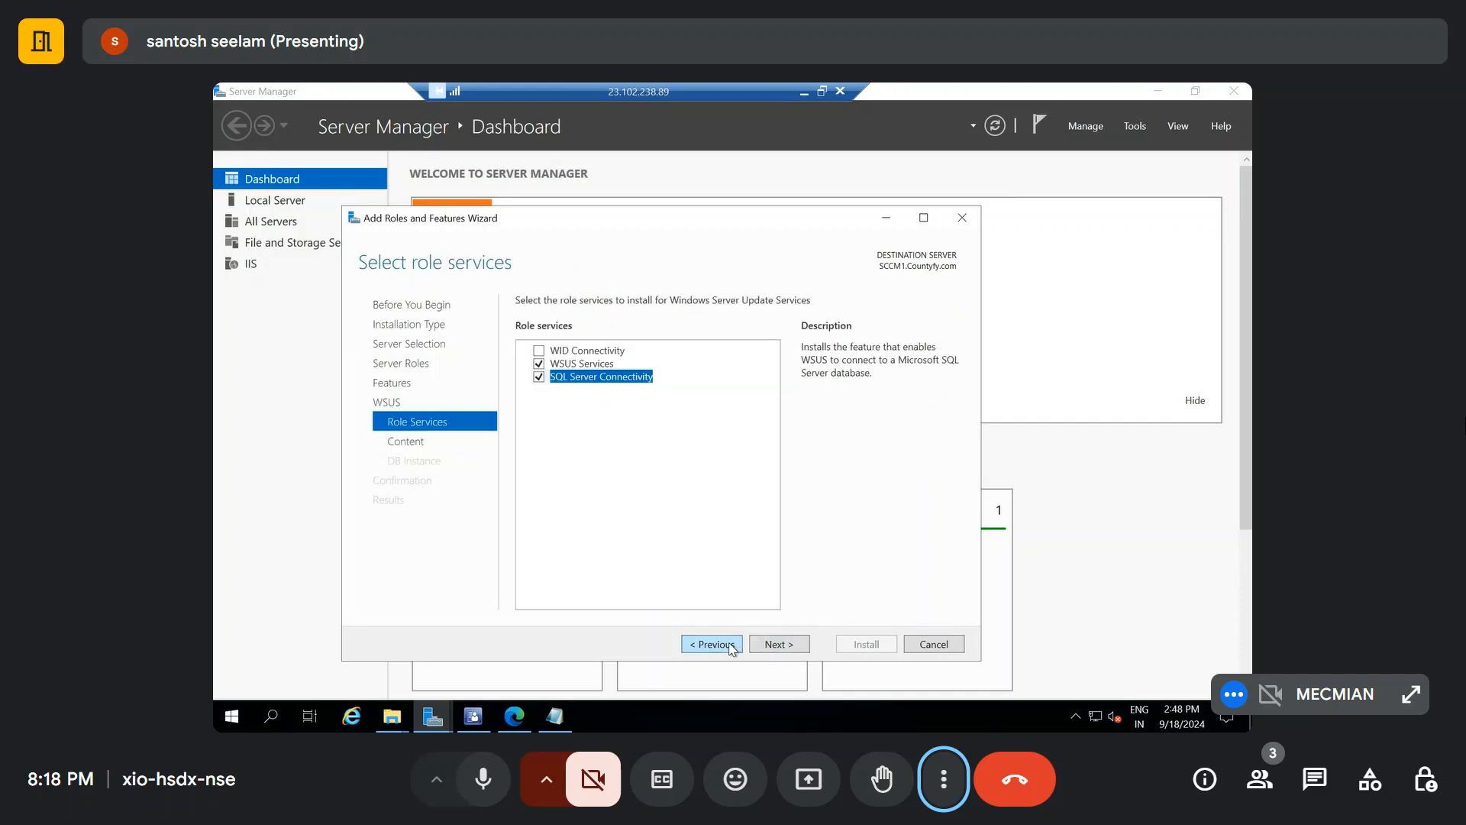
left_click(539, 377)
left_click(539, 350)
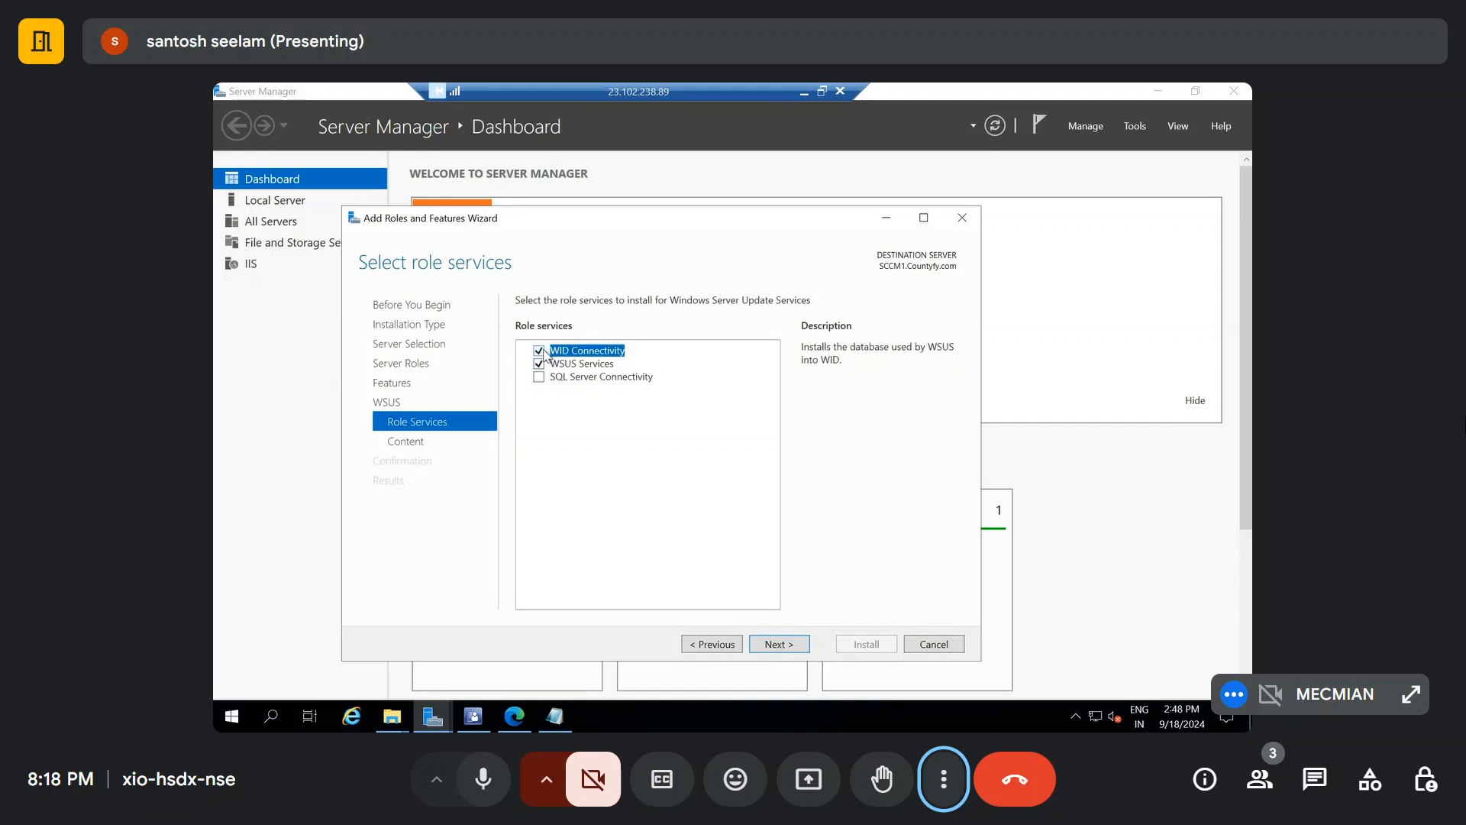
Accept WID Connectivity and WSUS Services as role services, and create a folder named WSUS Content on the C: drive
left_click(775, 646)
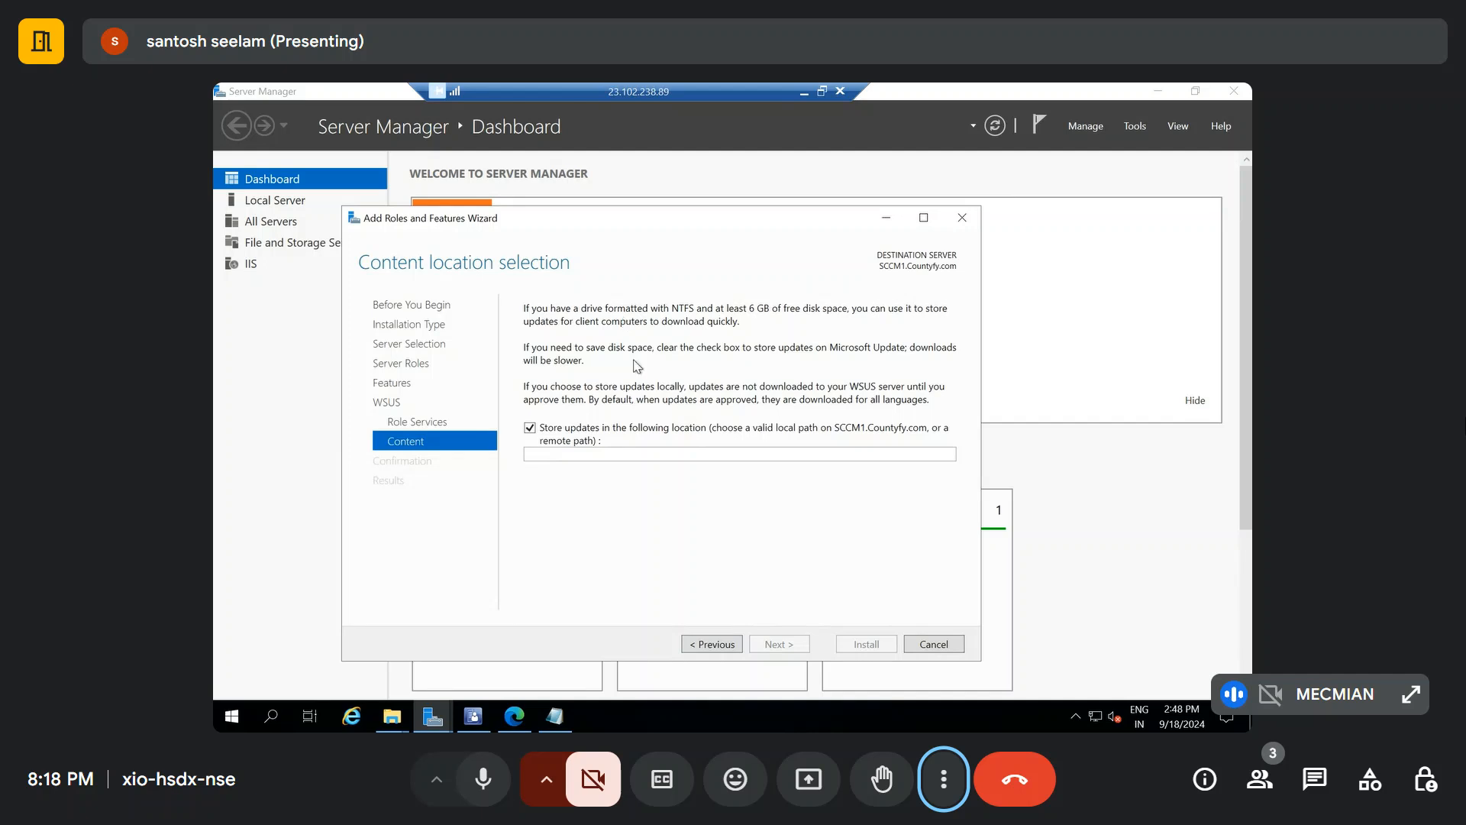
left_click(391, 715)
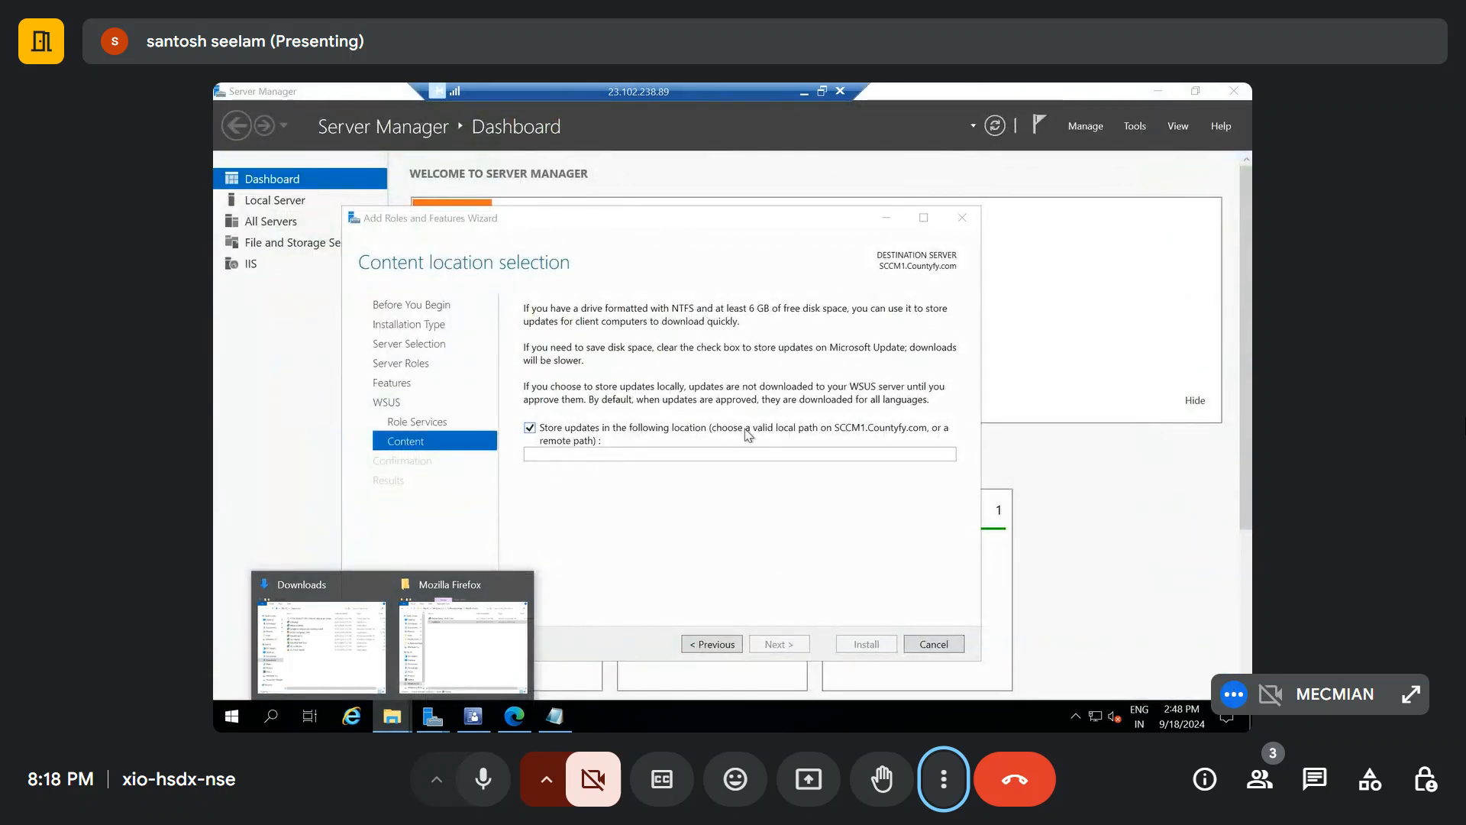
left_click(448, 619)
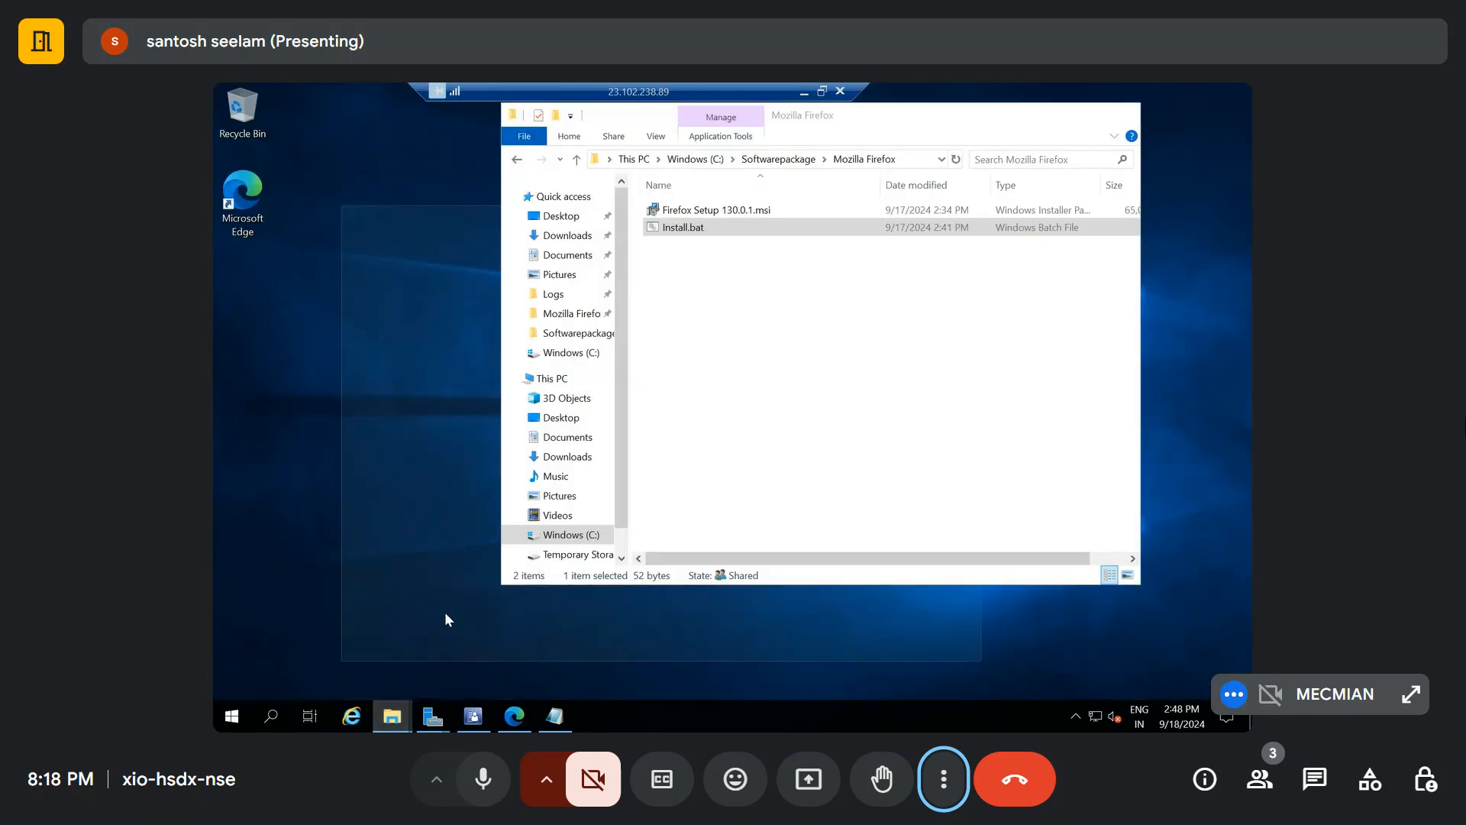
left_click(695, 159)
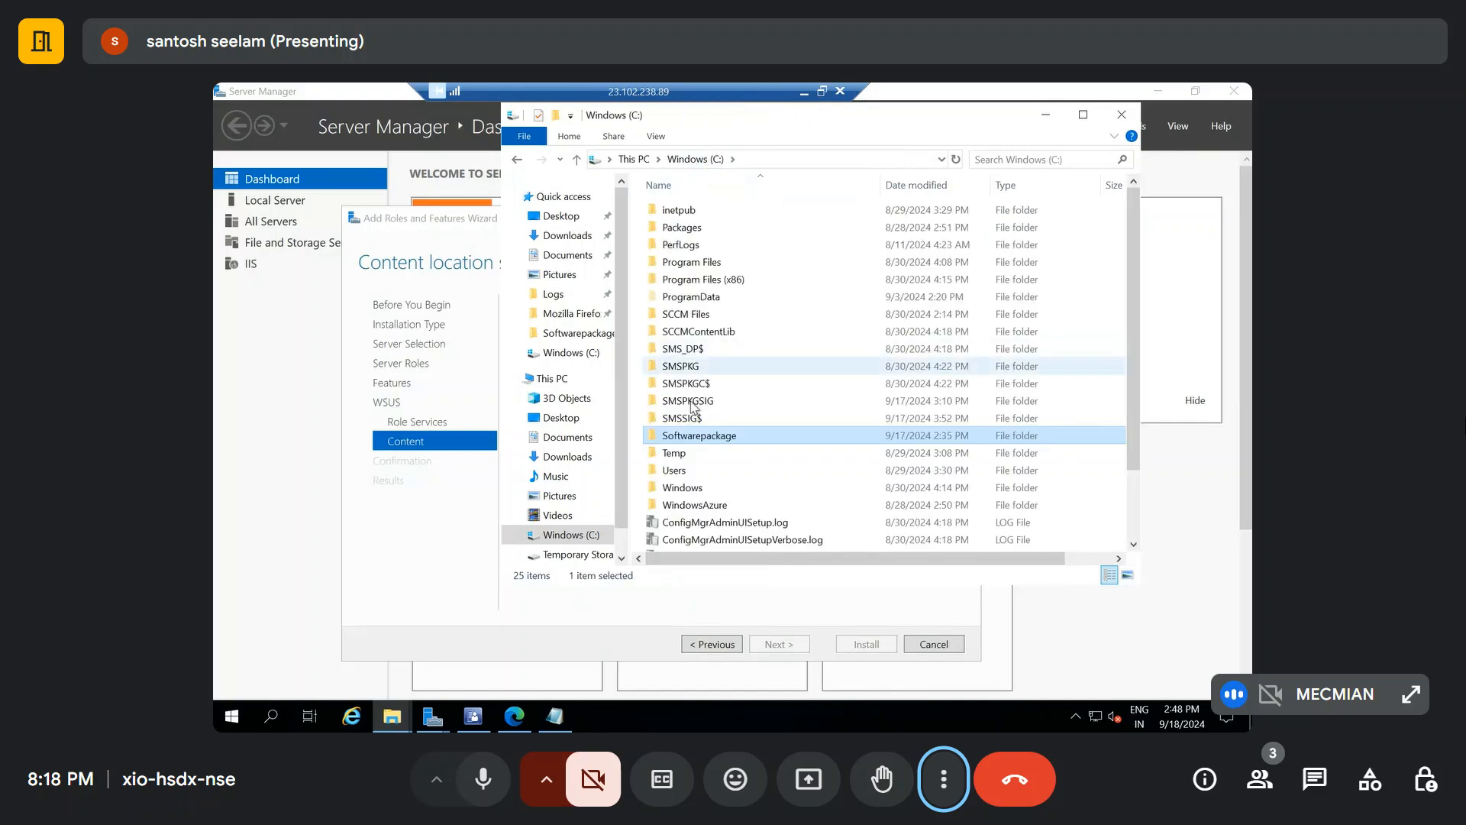
left_click(559, 116)
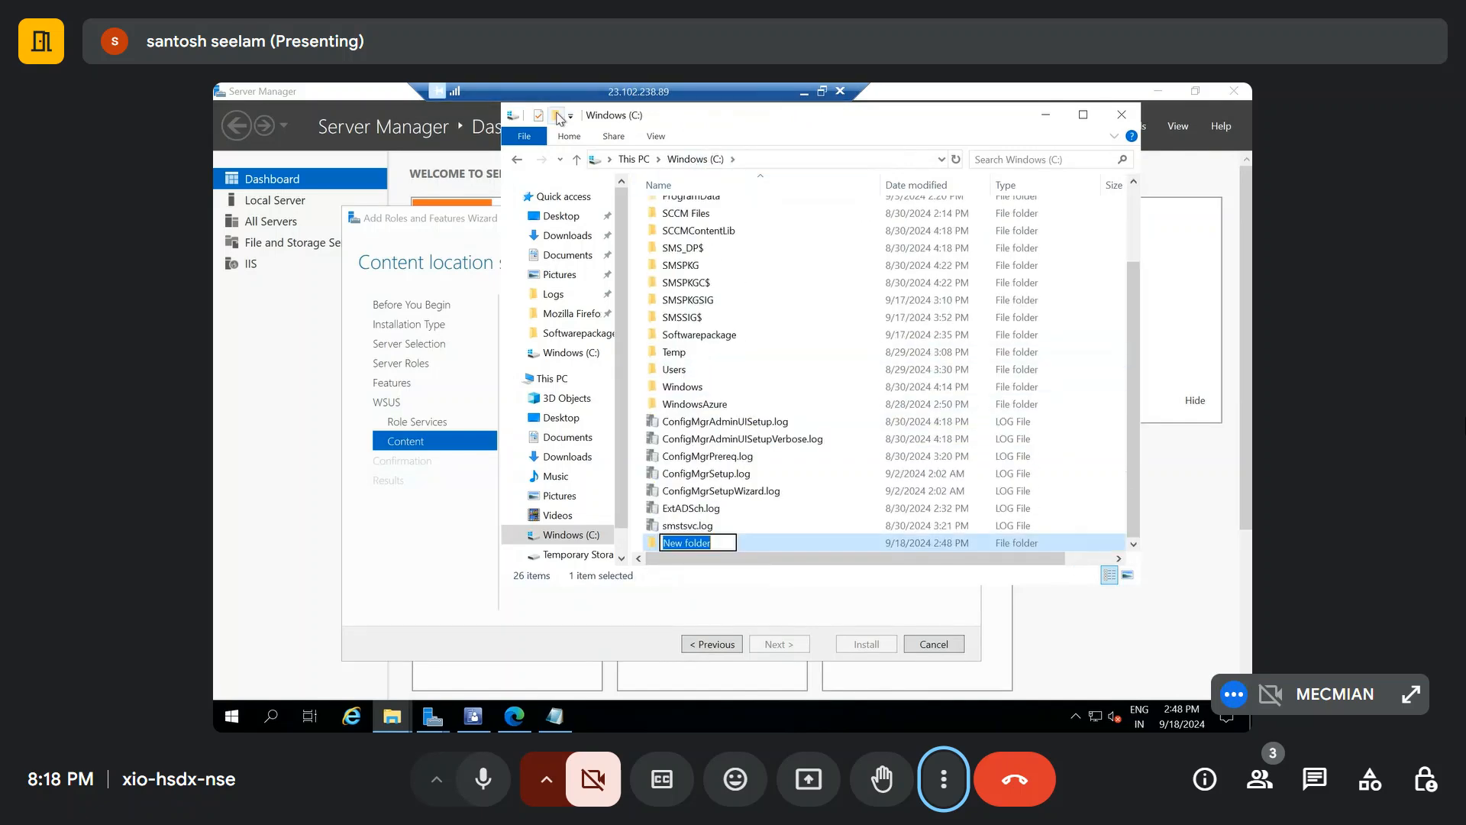
type("WS")
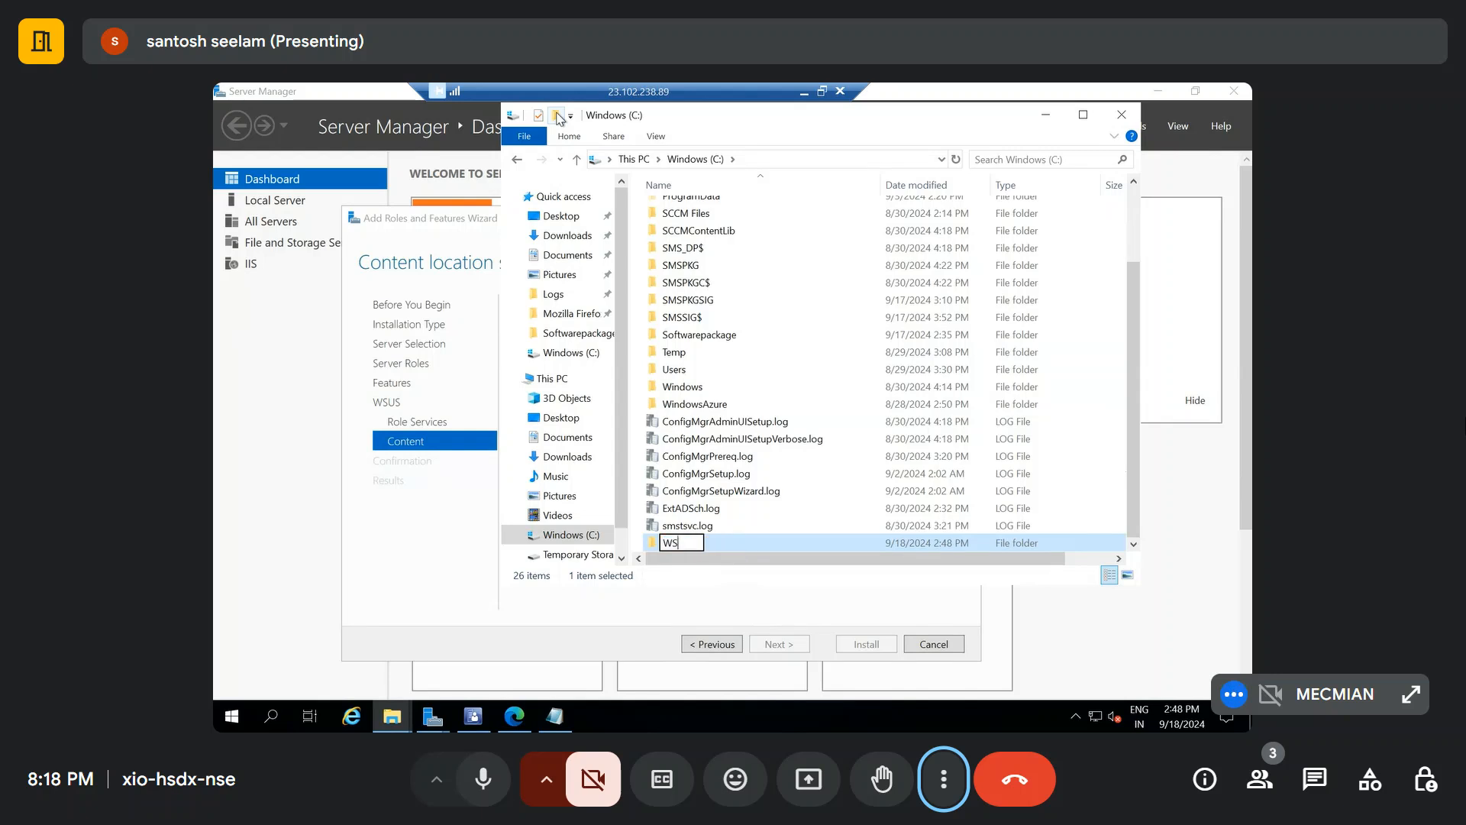
type("US Content")
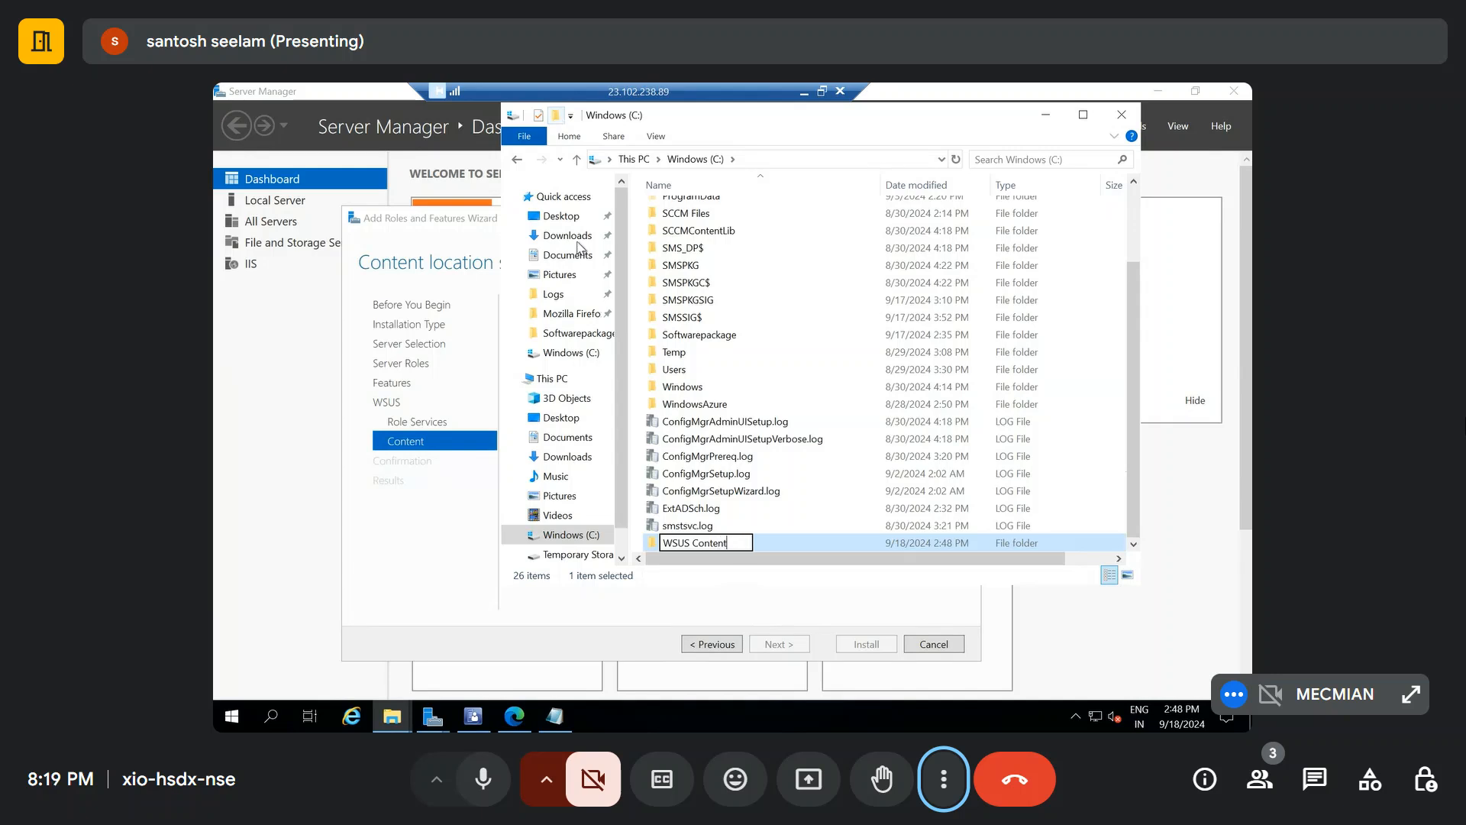
key("Return")
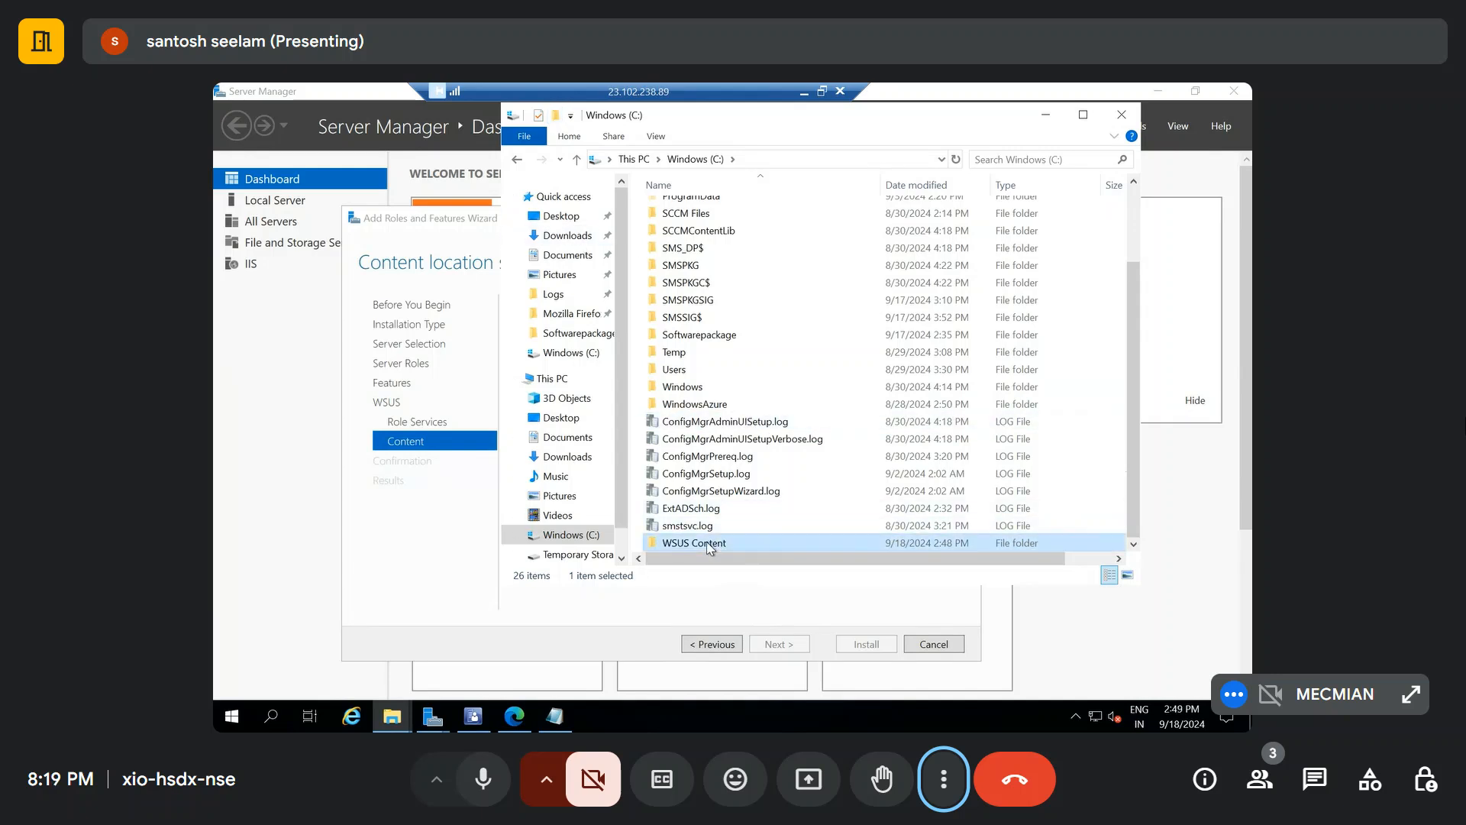
Set the update storage location to C:\WSUS Content using the new folder's path, and proceed to the installation confirmation
double_click(691, 543)
left_click(843, 167)
key("ctrl+c")
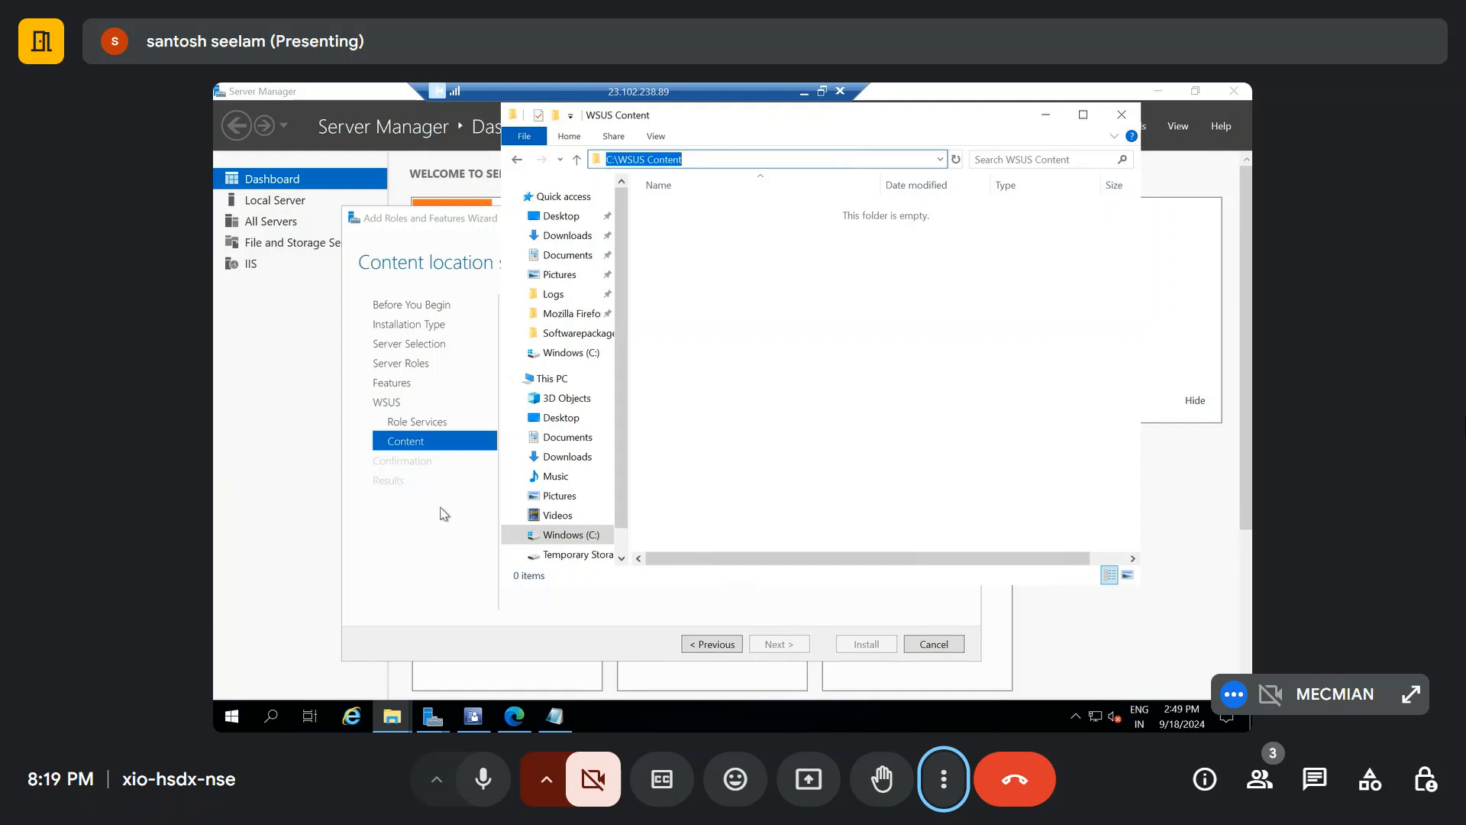
left_click(649, 453)
left_click(648, 456)
key("ctrl+v")
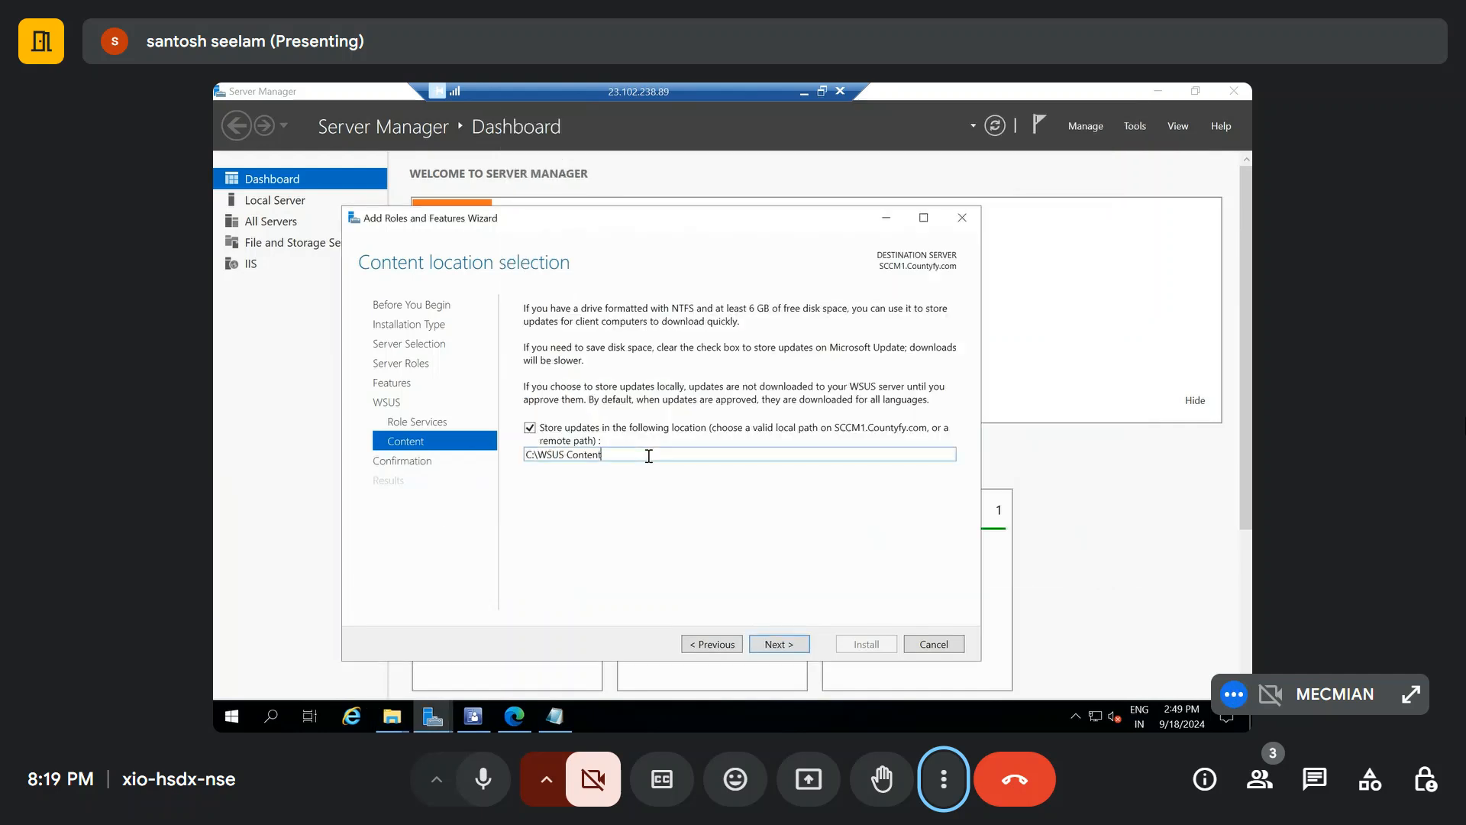
left_click(773, 645)
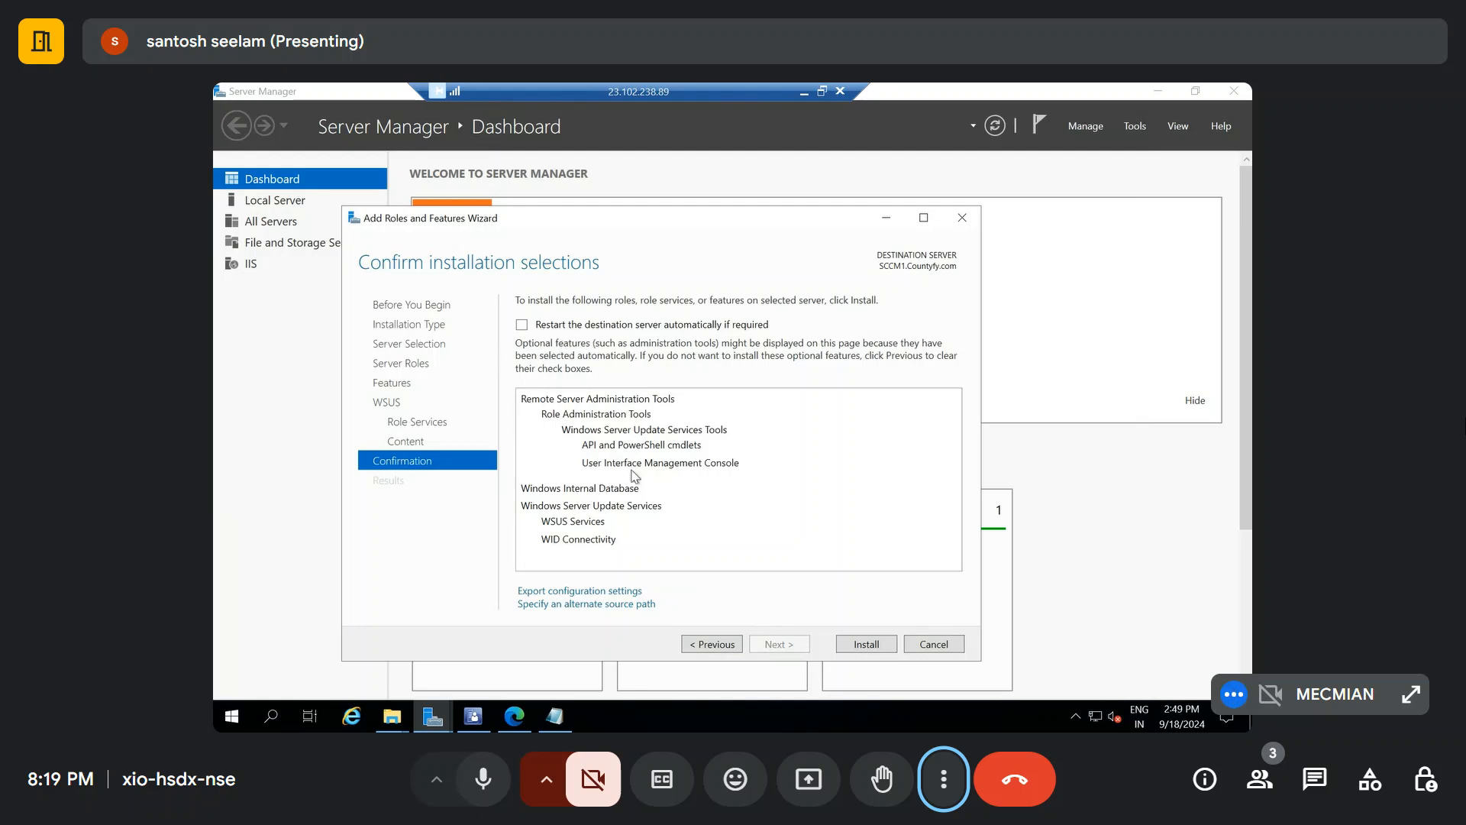
Install the selected WSUS role and features, review the installation results, and close the wizard
left_click(862, 646)
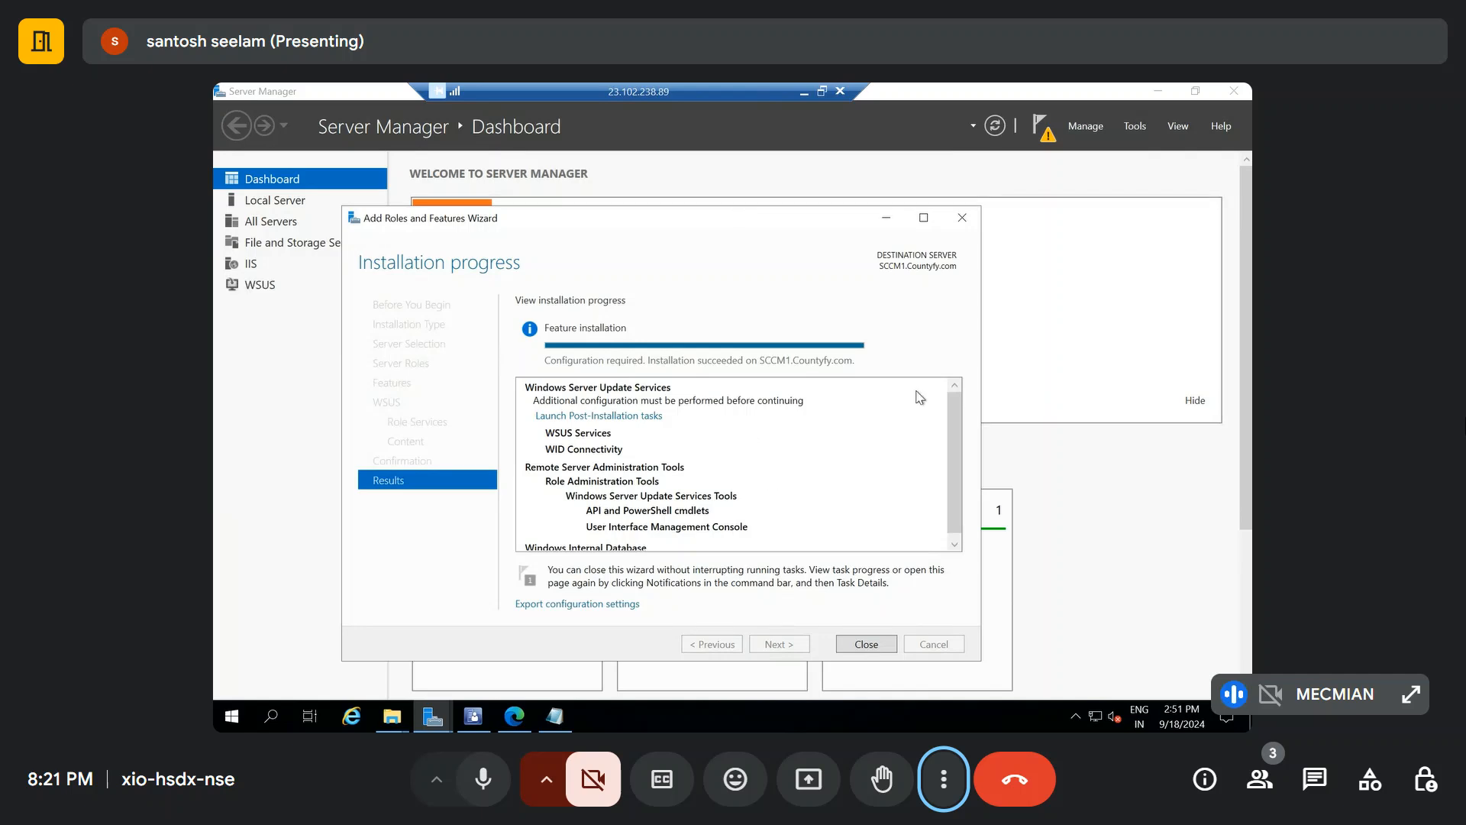
left_click_drag(950, 487, 936, 424)
left_click(850, 646)
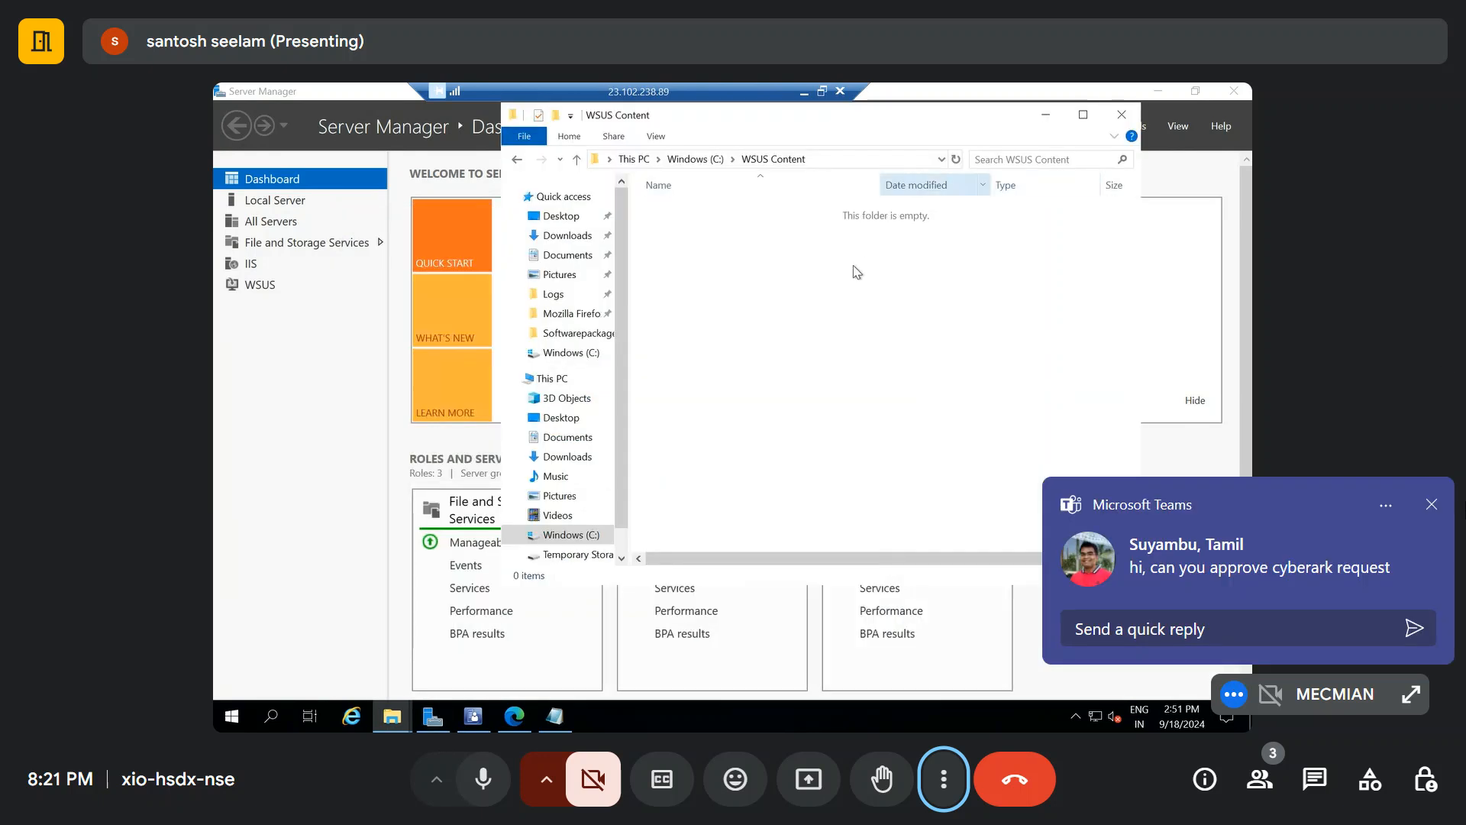
Clear the chat pop-up and folder window, launch the WSUS post-installation tasks, and check their progress in the notifications
left_click(1431, 504)
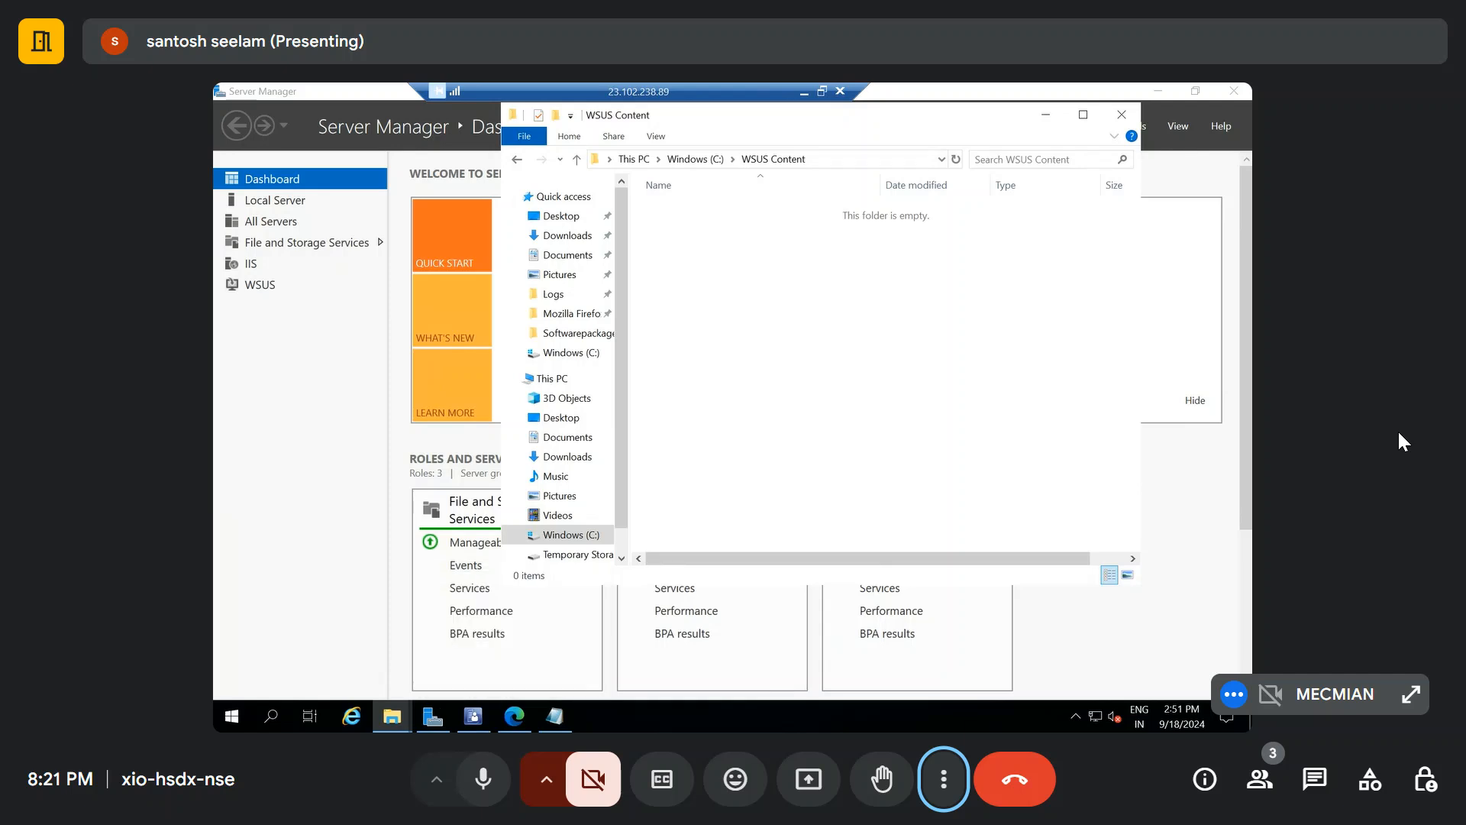
left_click(1046, 114)
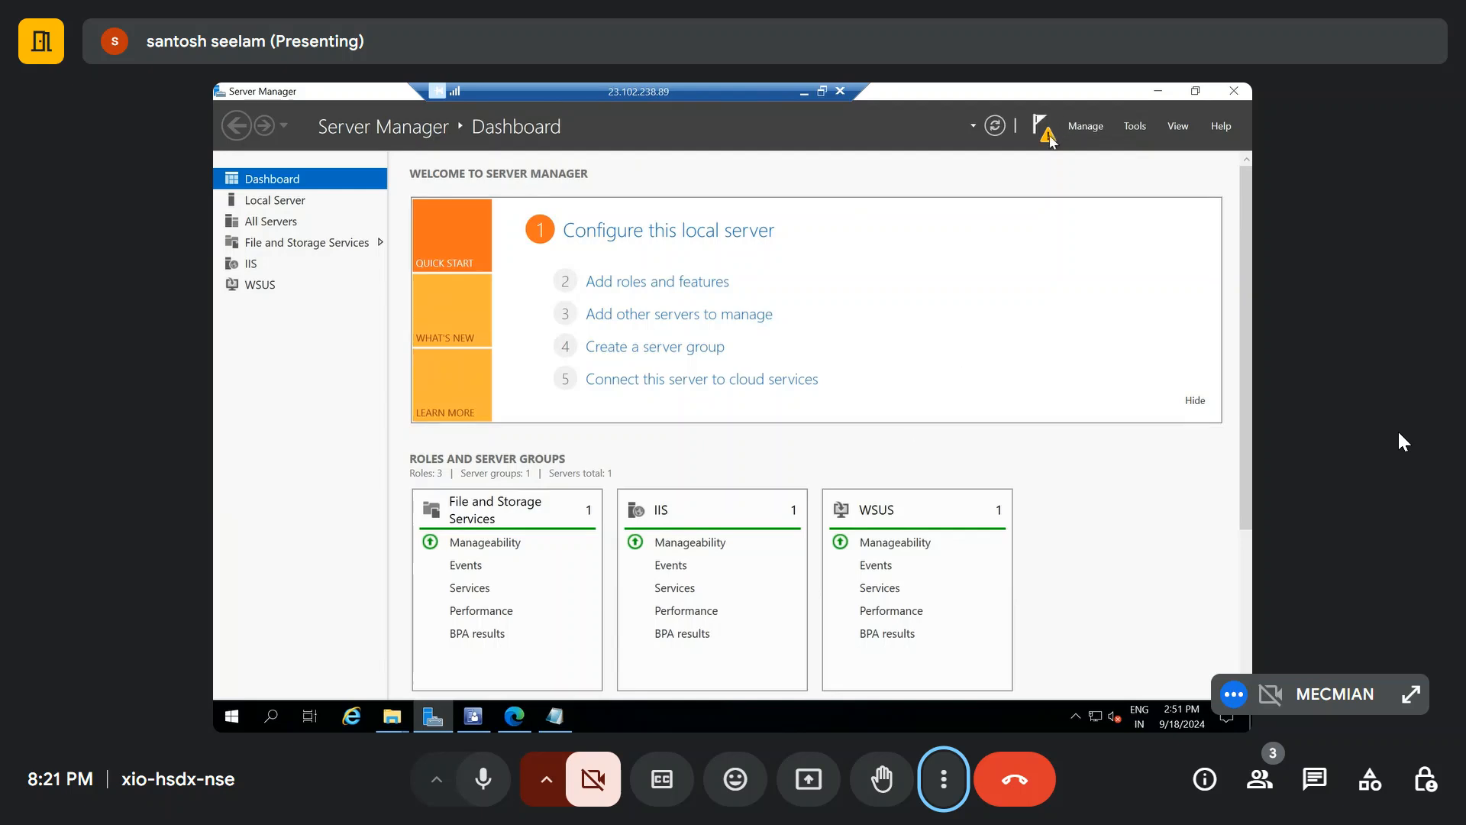
left_click(1049, 136)
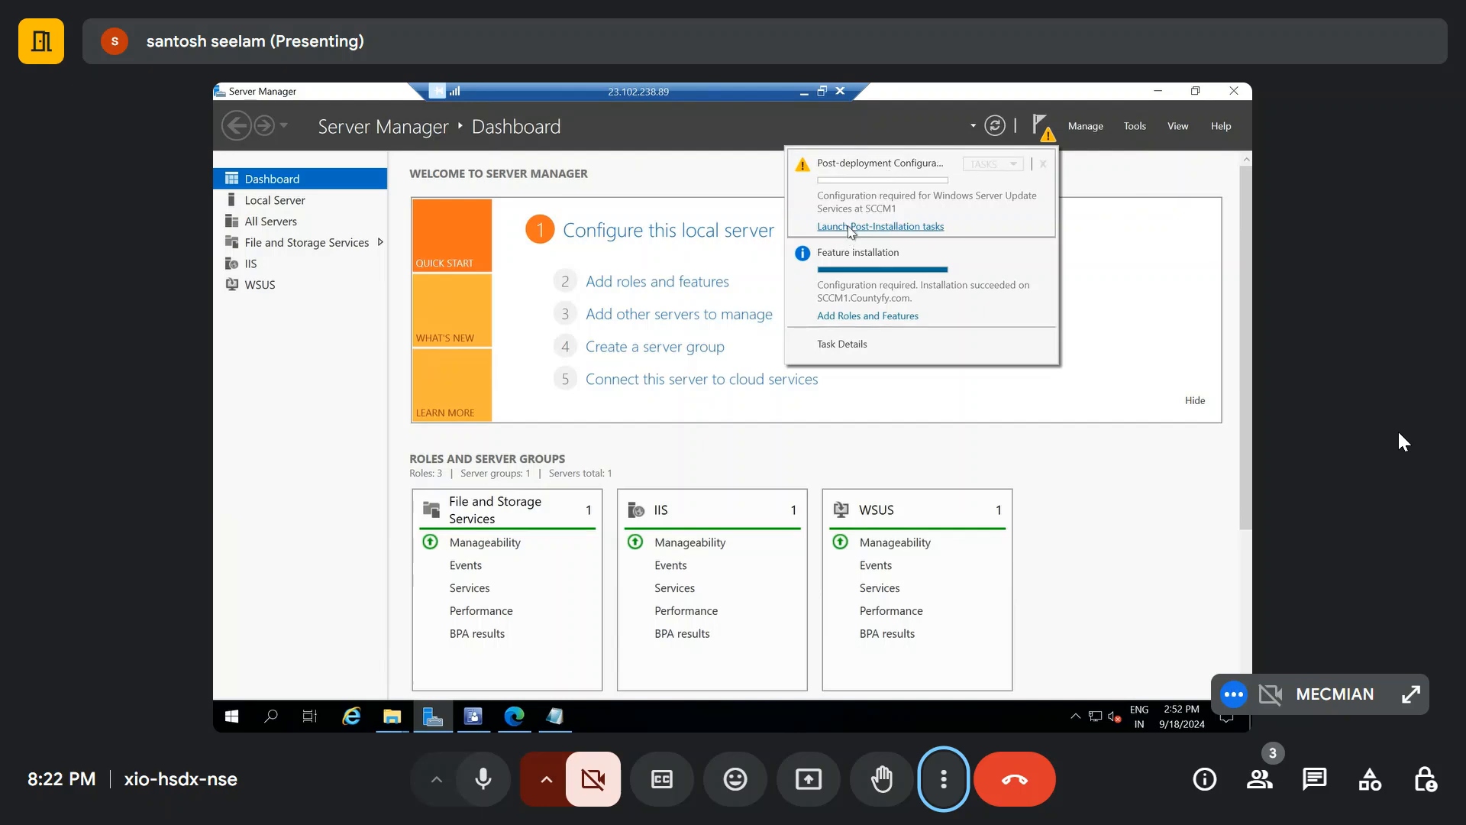
left_click(849, 228)
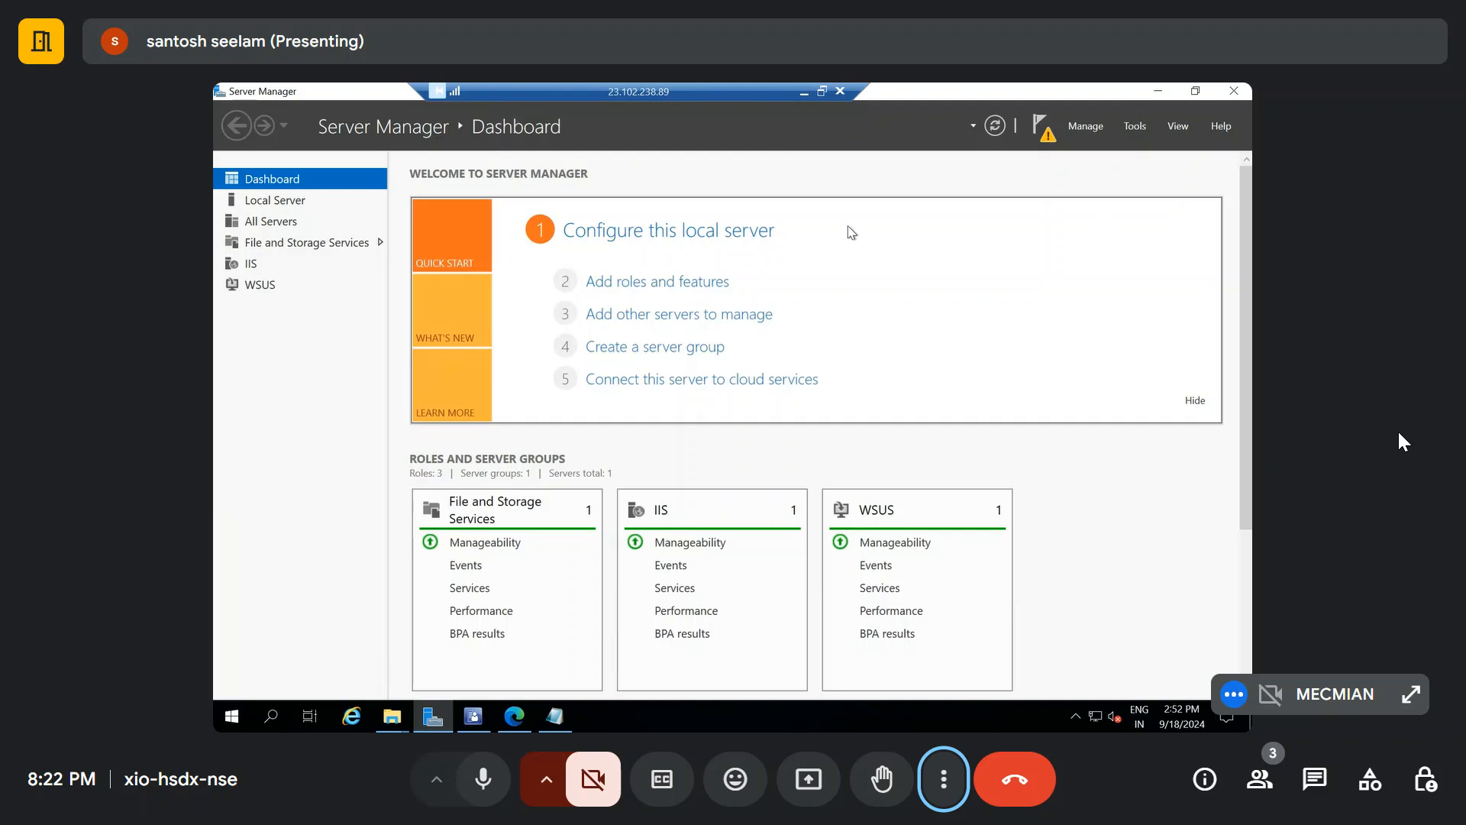
left_click(1047, 136)
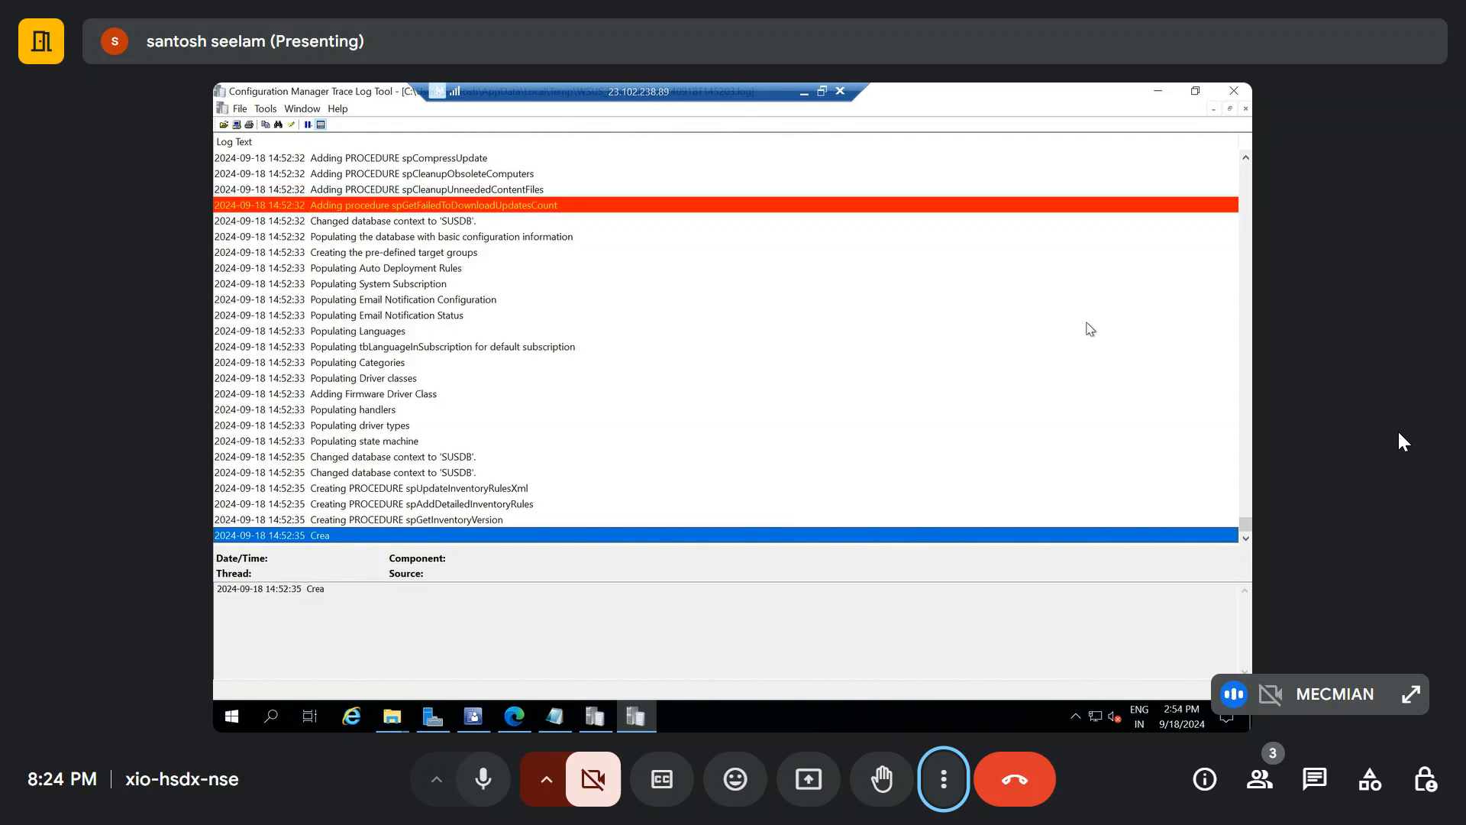
Open the WSUS Content folder on the C: drive and inspect its WsusContent and UpdateServicesPackages subfolders
left_click(403, 719)
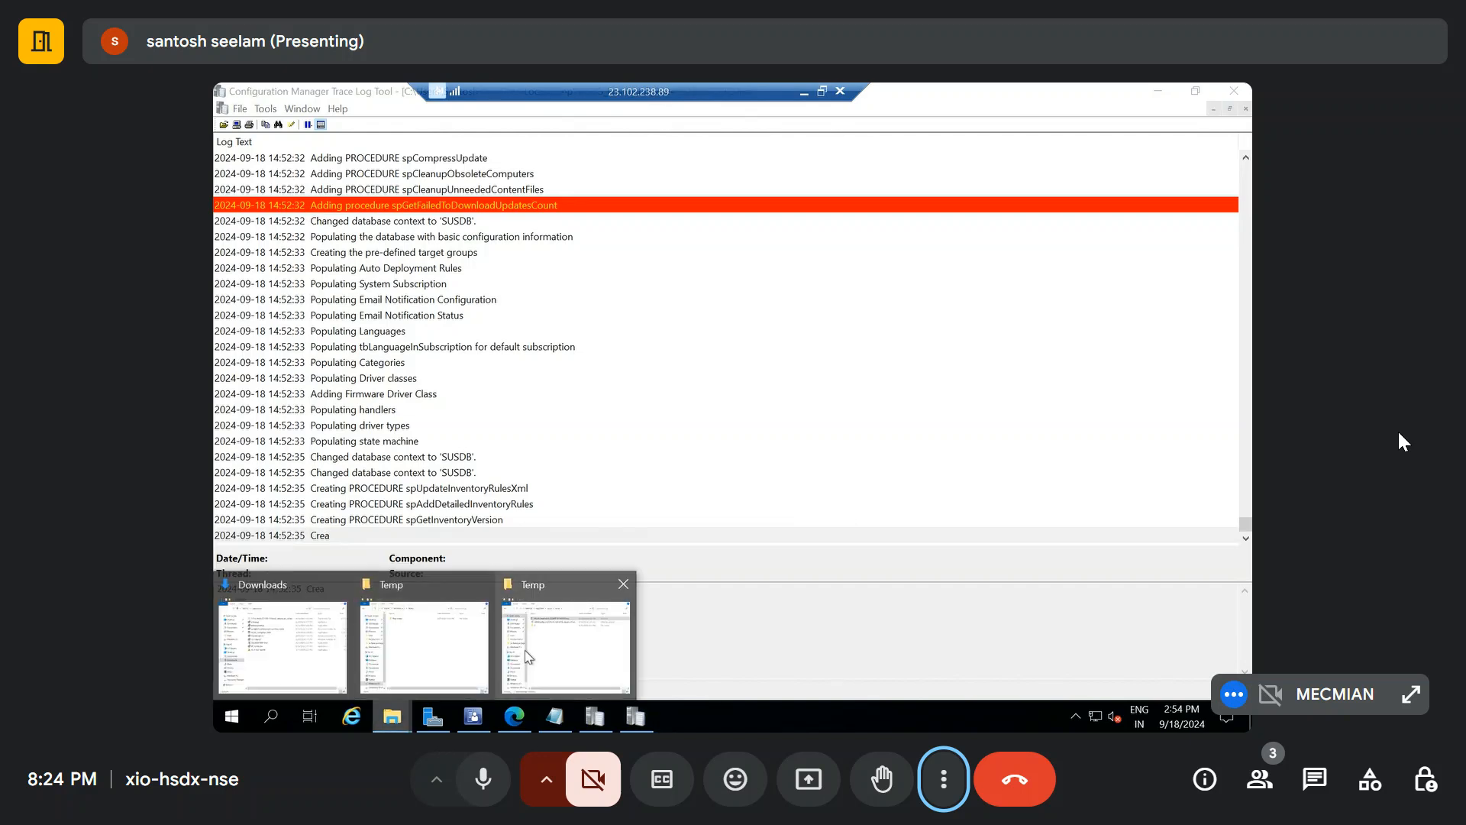
mouse_move(561, 655)
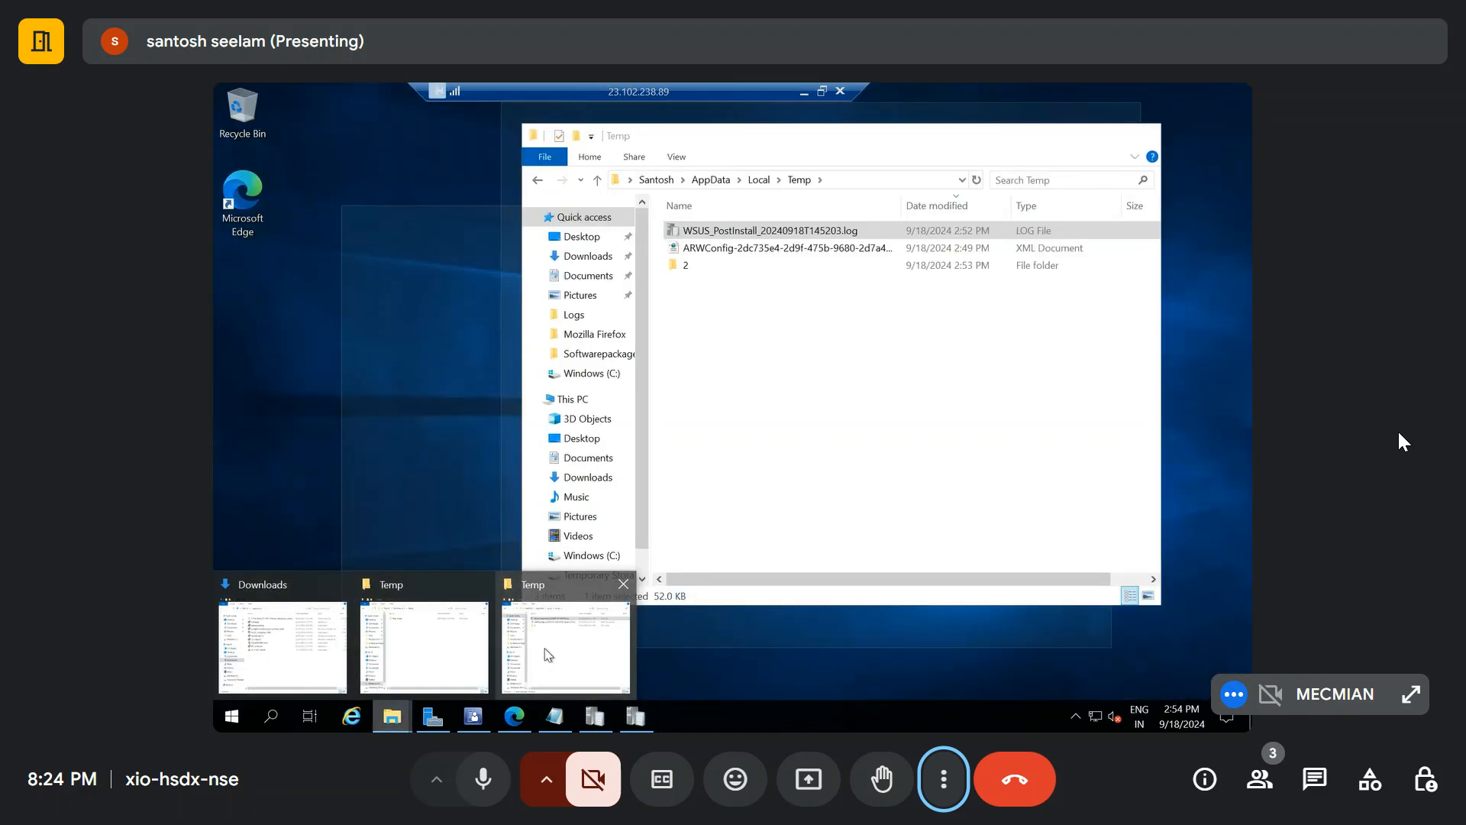
left_click(431, 643)
left_click(697, 159)
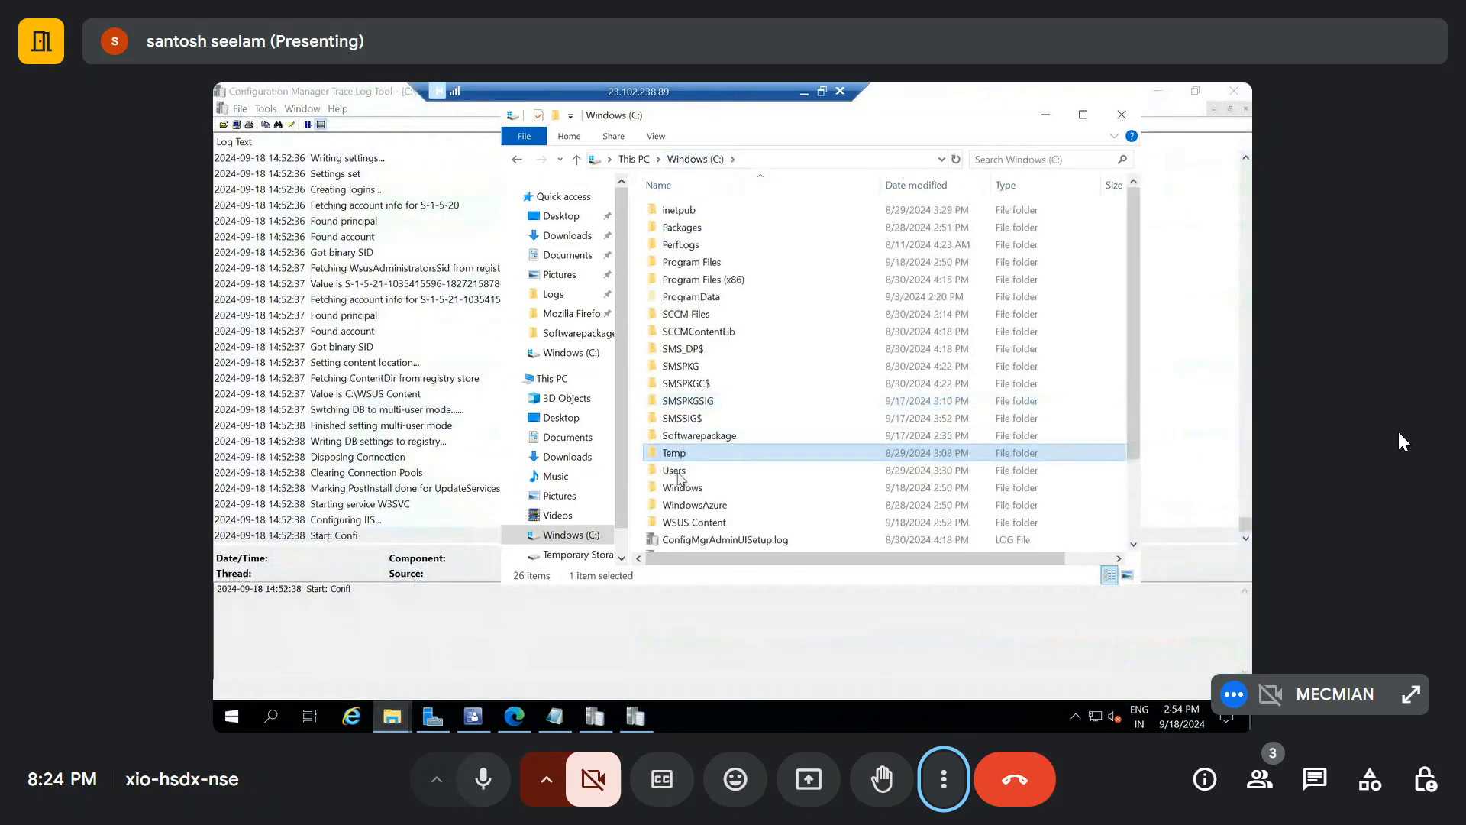
double_click(679, 523)
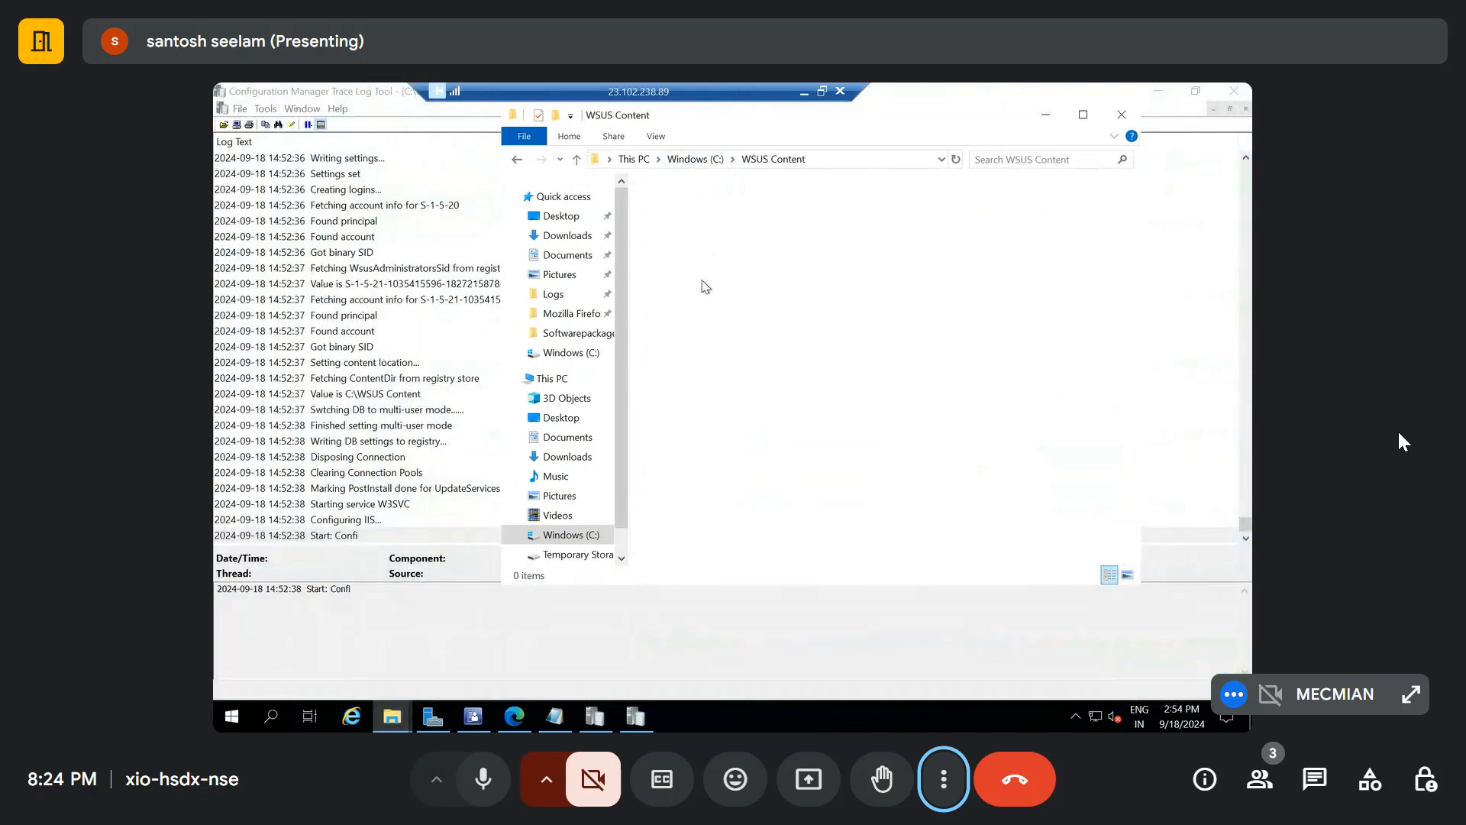
double_click(691, 227)
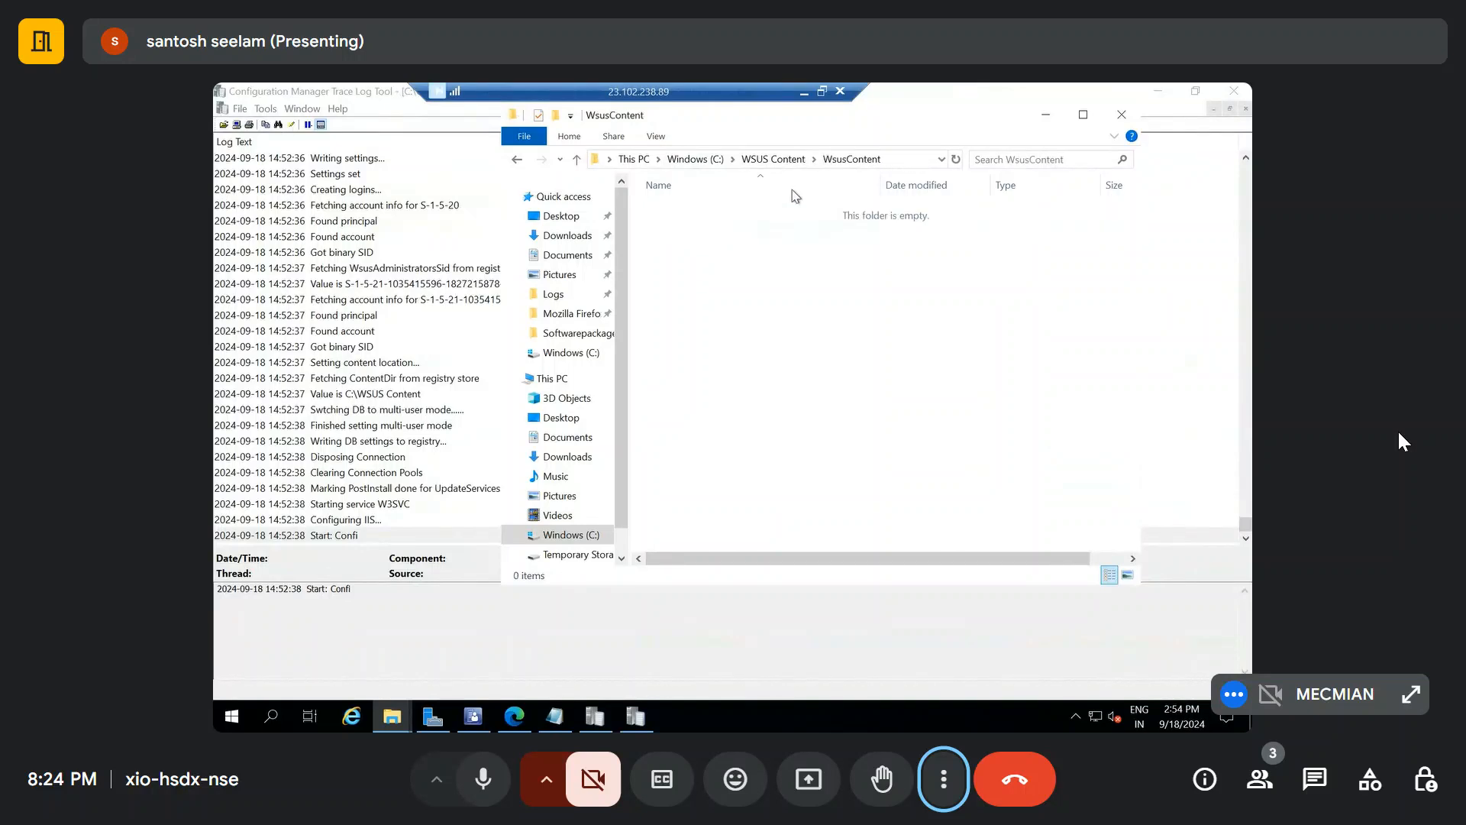
left_click(774, 159)
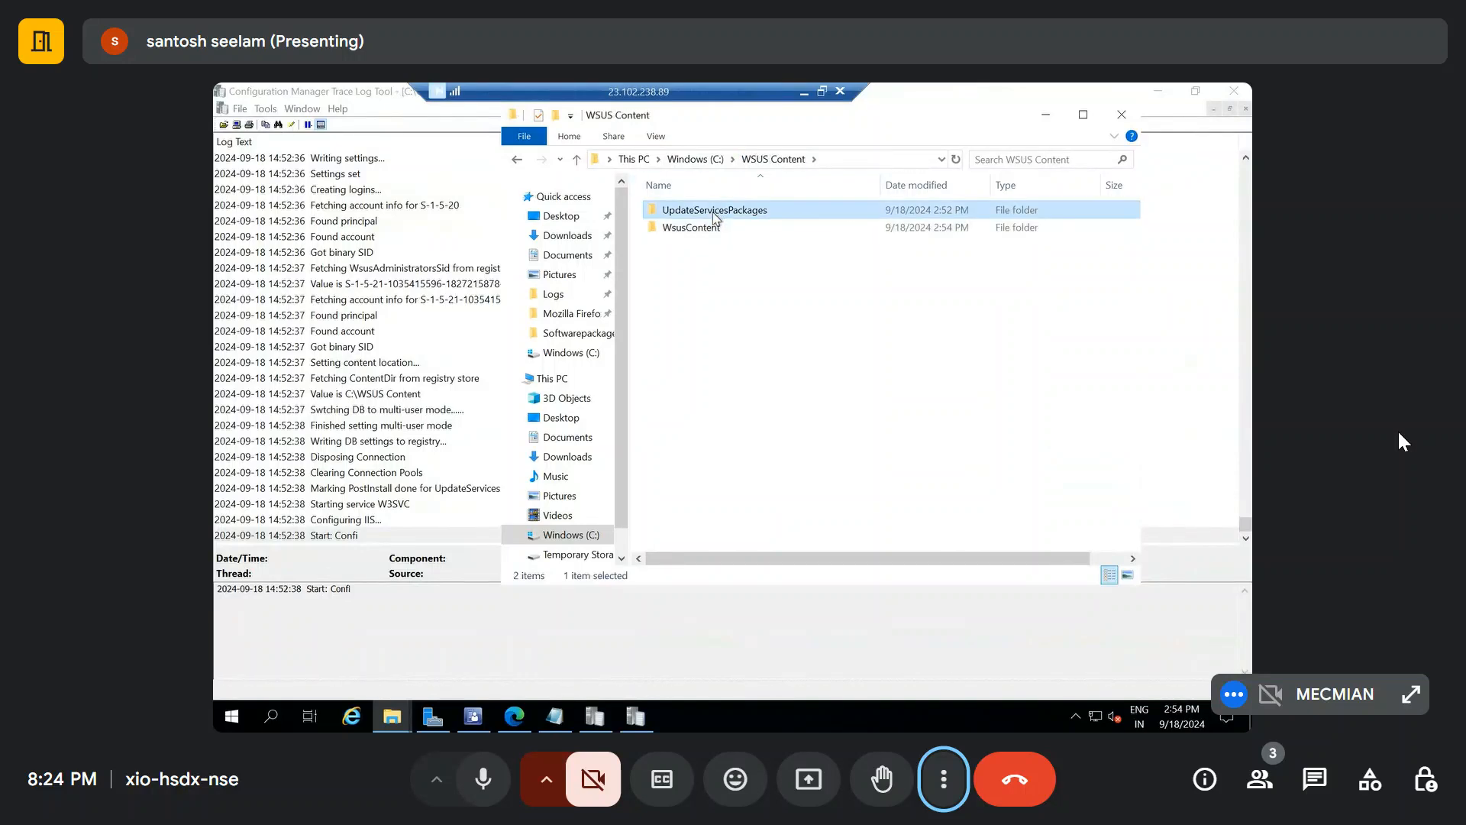
double_click(691, 203)
left_click(746, 165)
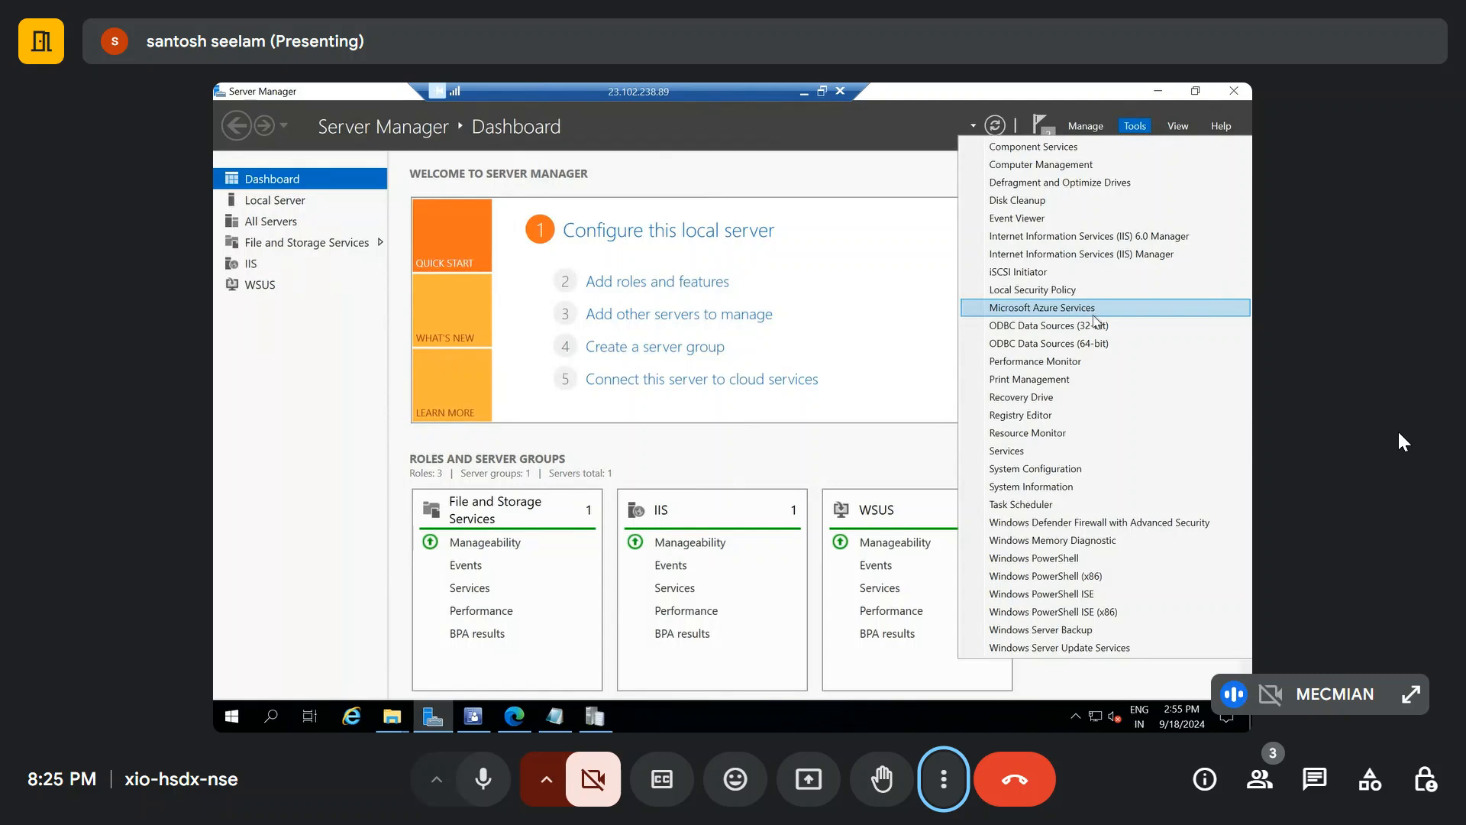
Launch Windows Server Update Services from Server Manager and cancel its configuration wizard on the Before You Begin page
left_click(1078, 648)
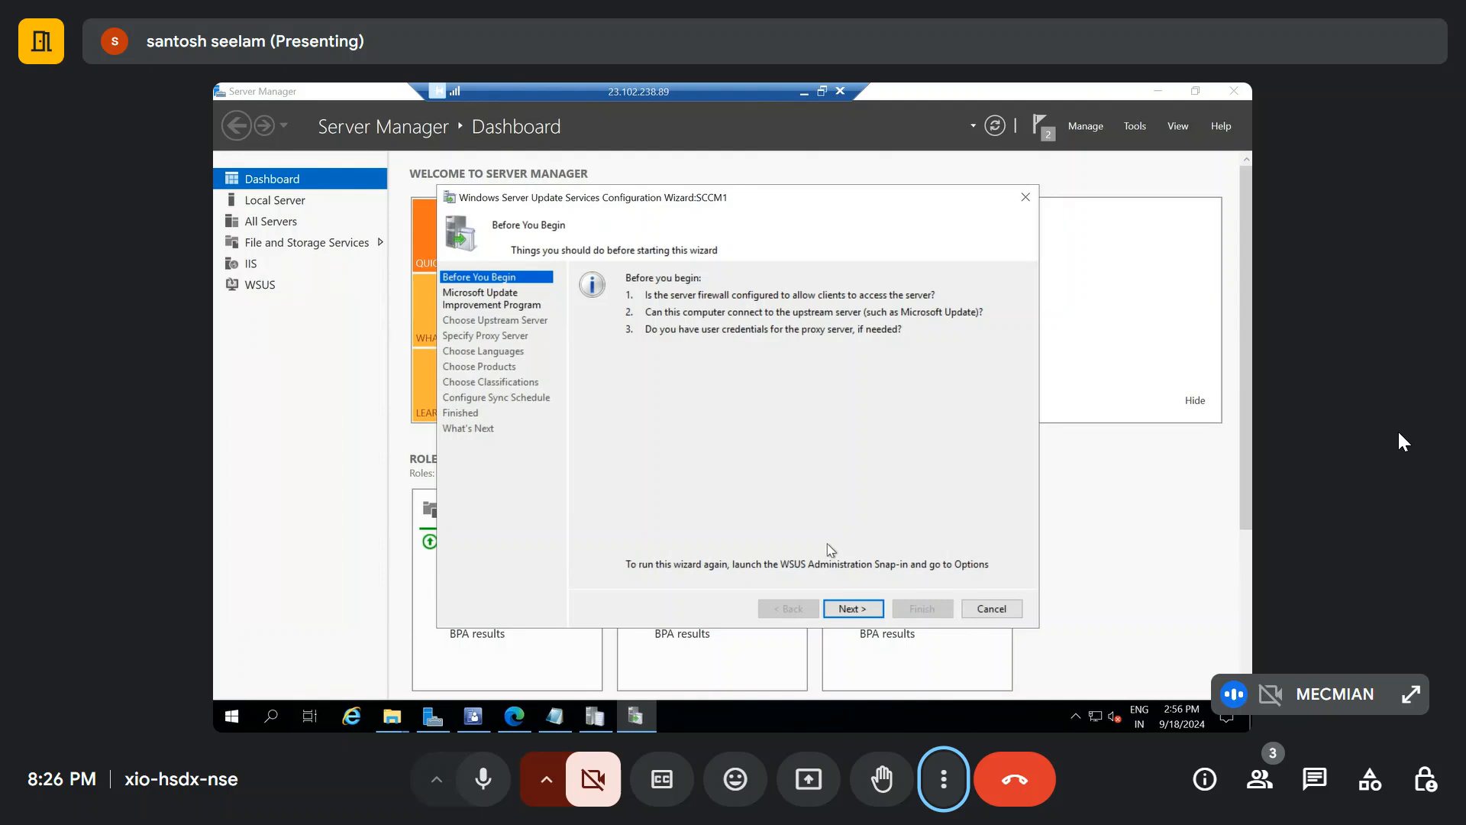
left_click(993, 613)
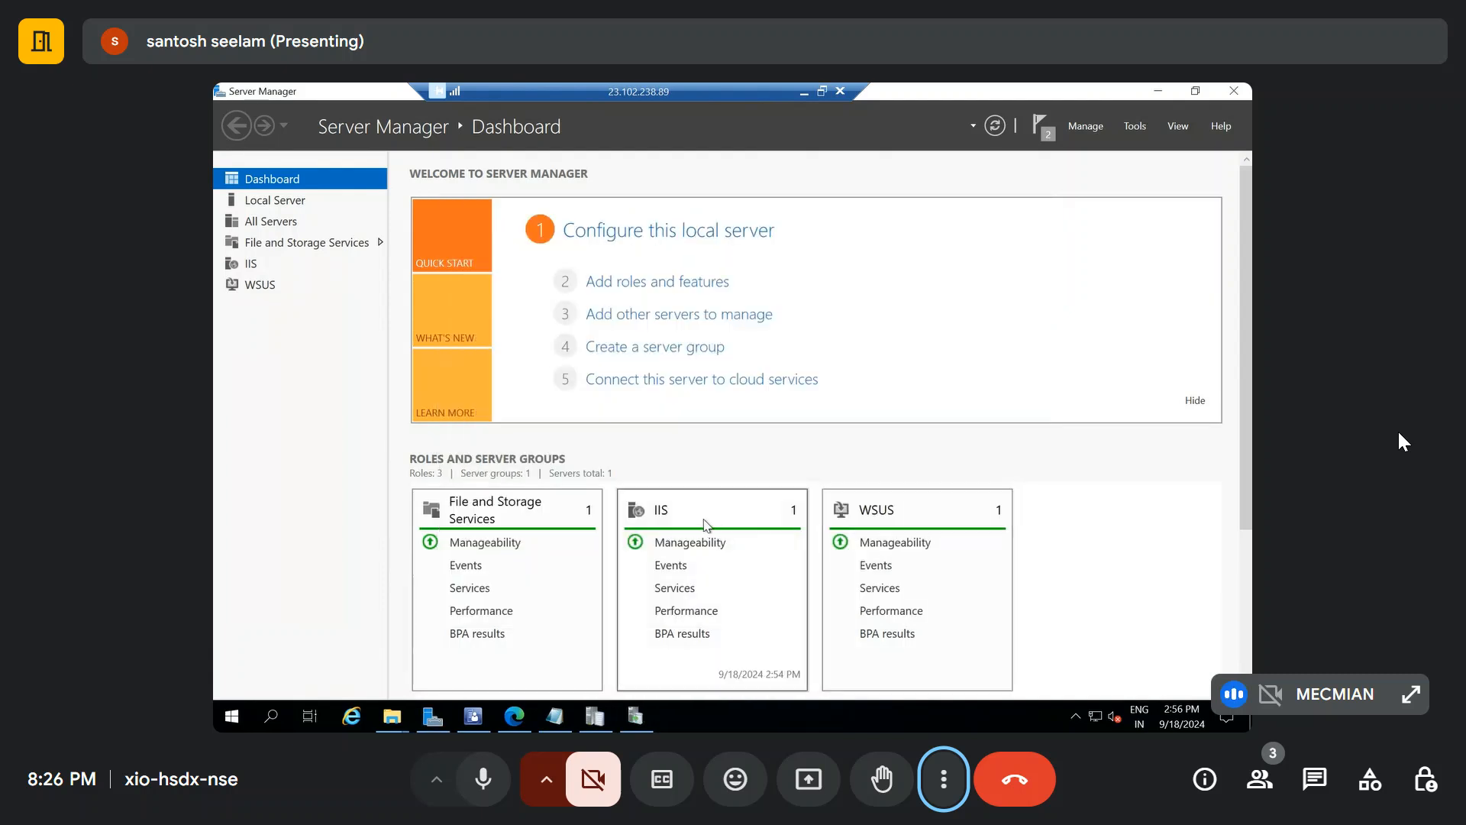
View the IIS role in Server Manager, open IIS Manager, and display the WSUS Administration site with its applications
left_click(633, 516)
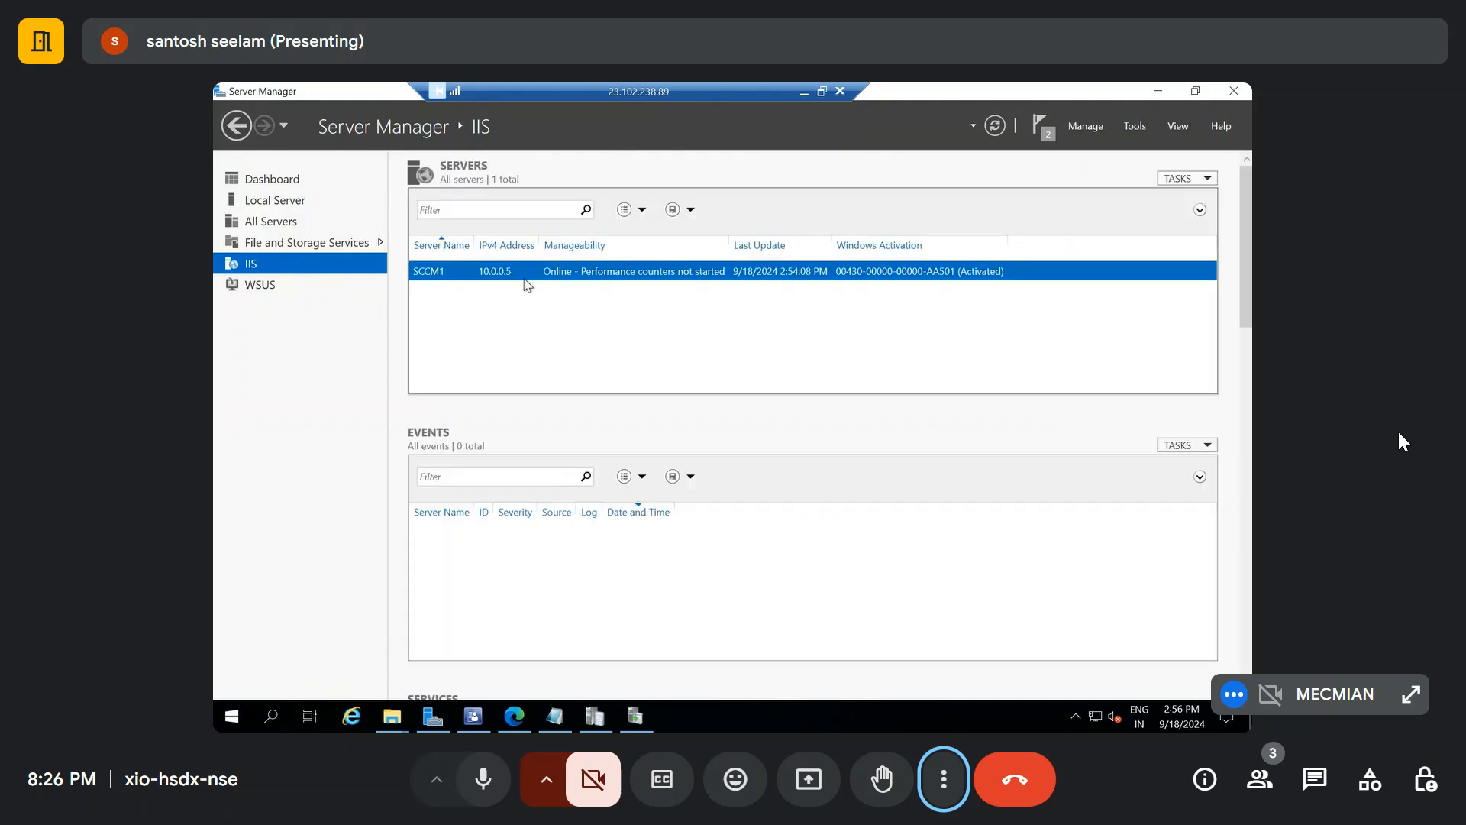
left_click(1123, 132)
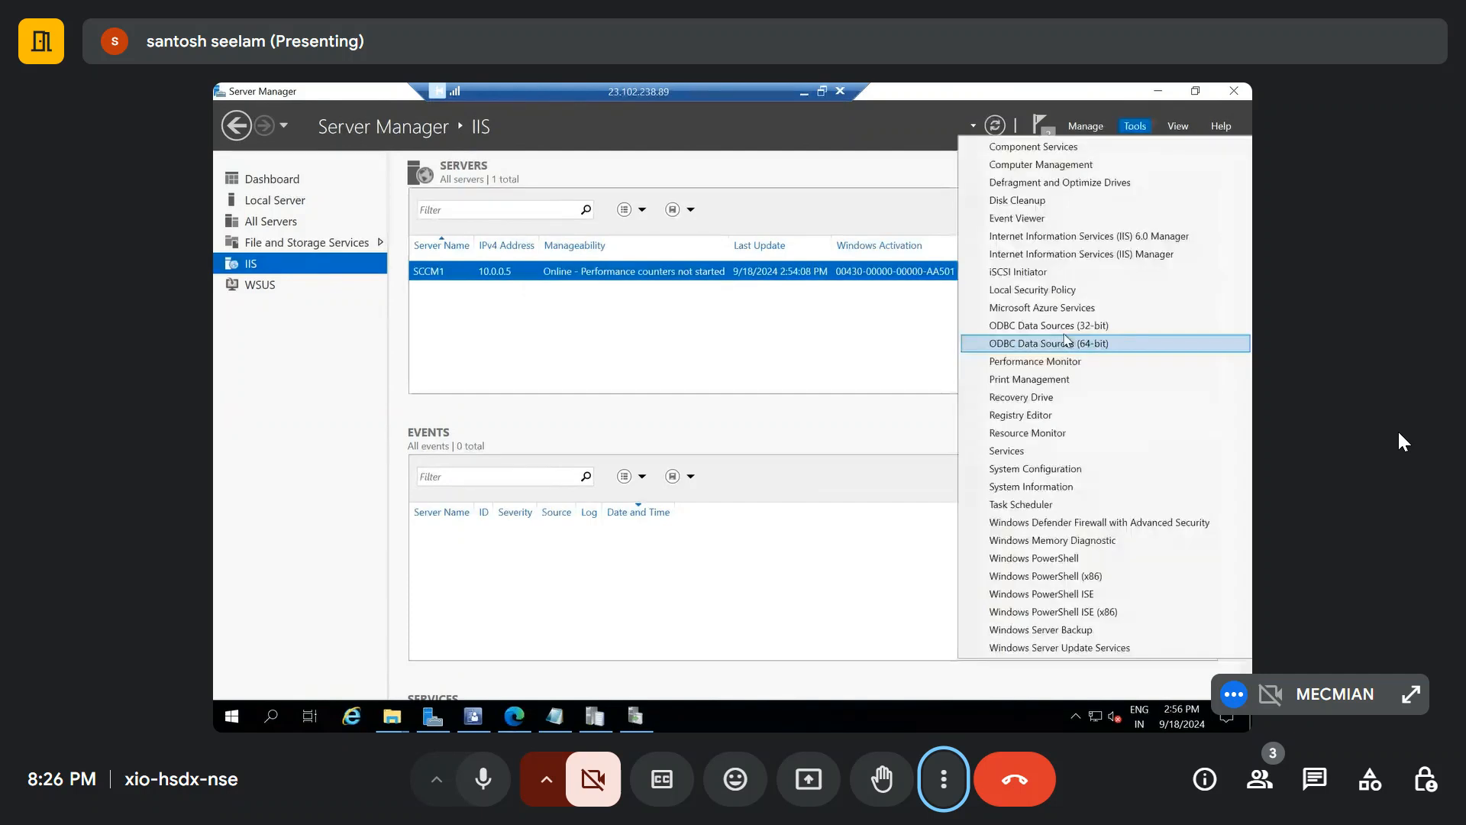
left_click(1069, 254)
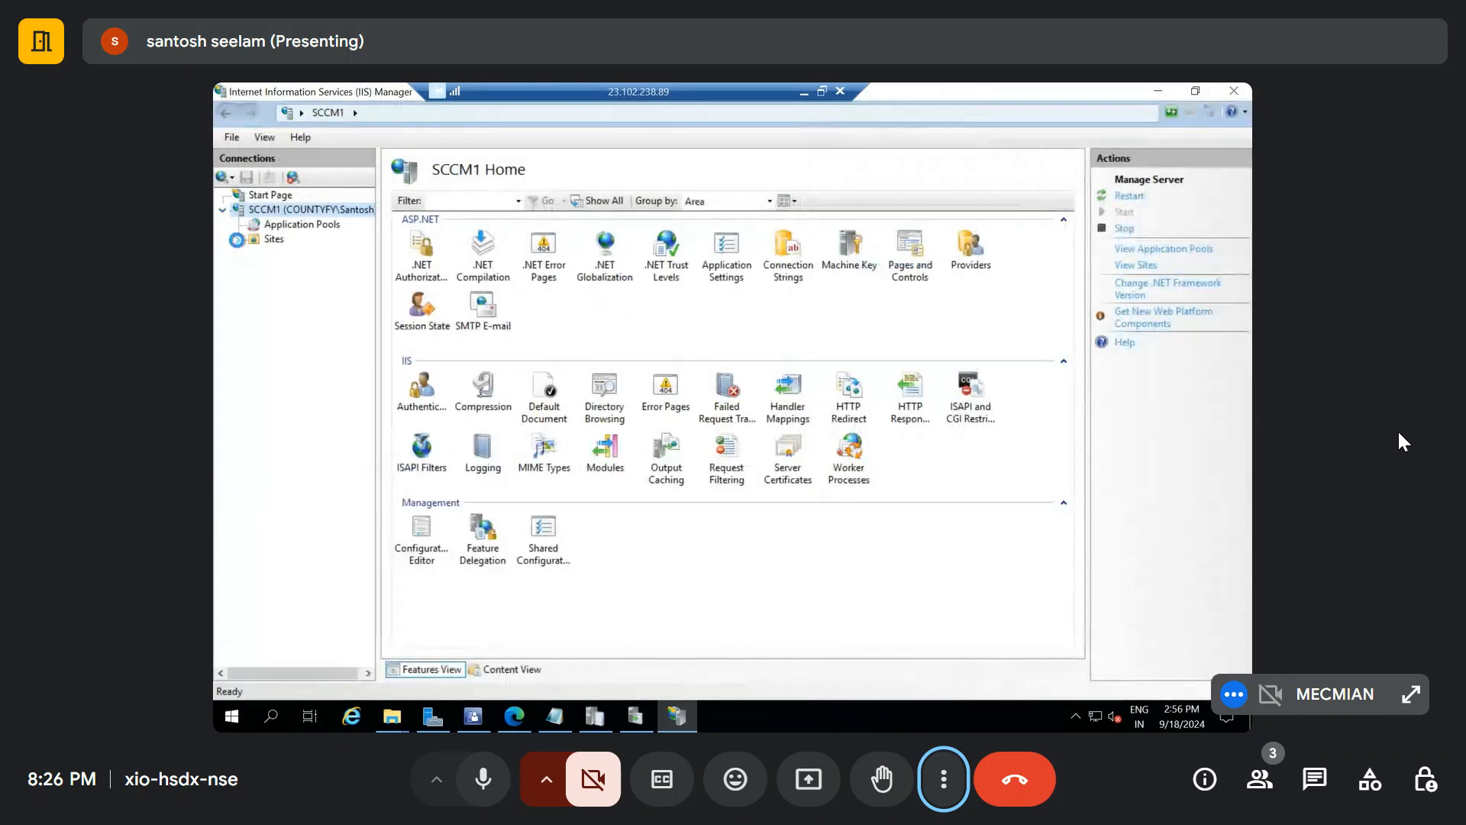
left_click(239, 239)
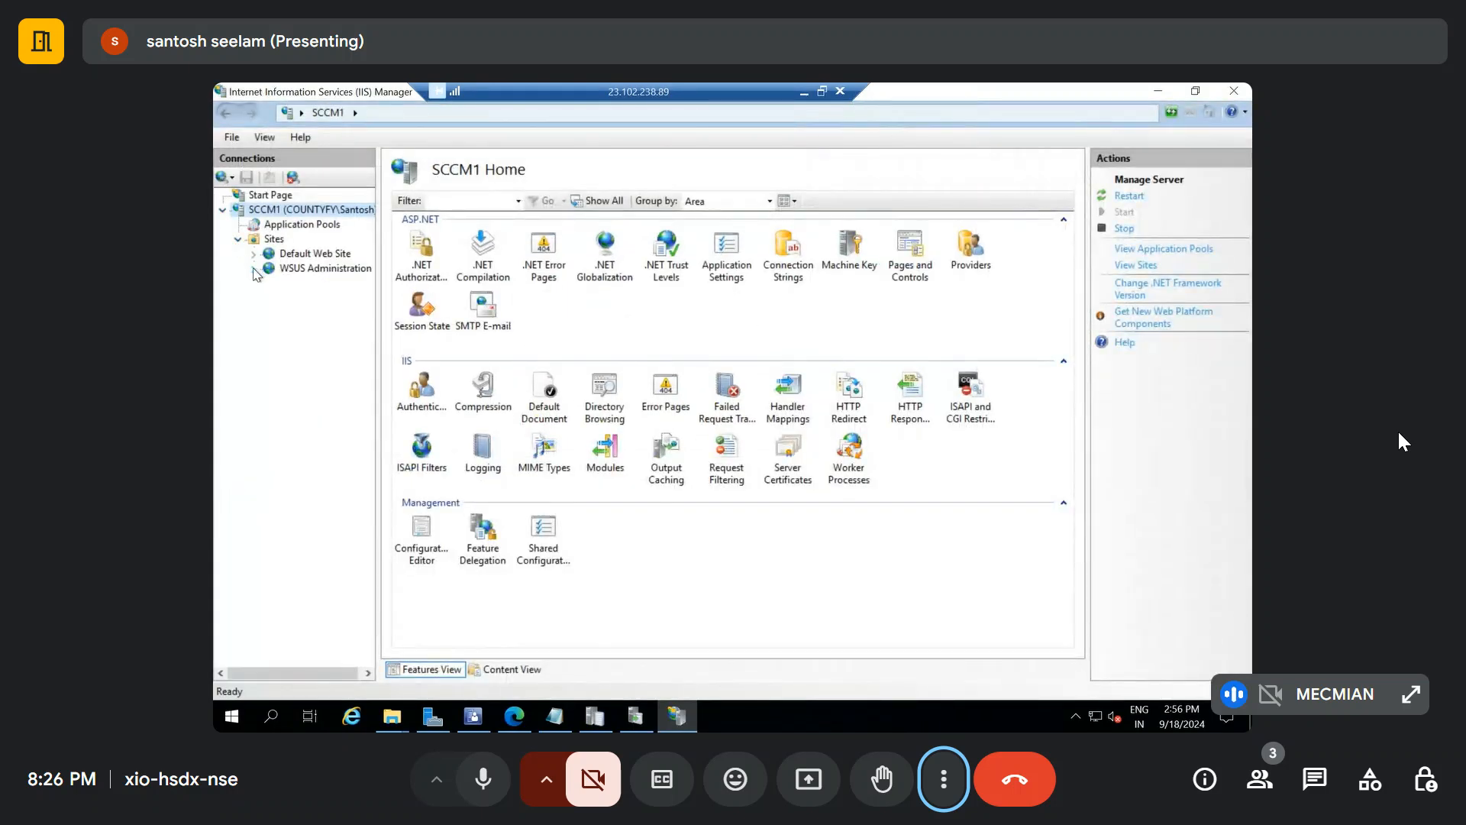
left_click(253, 269)
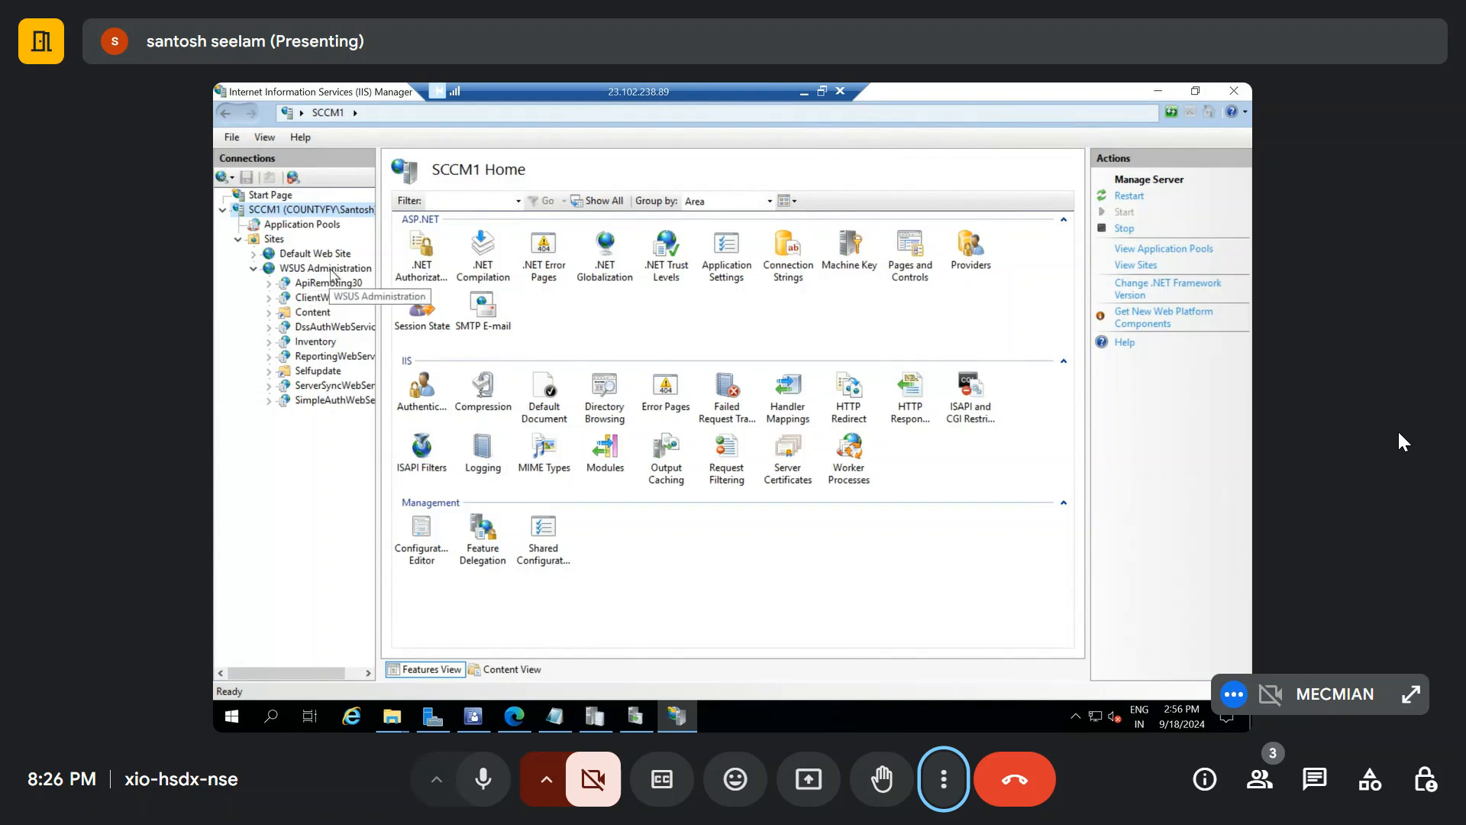
left_click(289, 270)
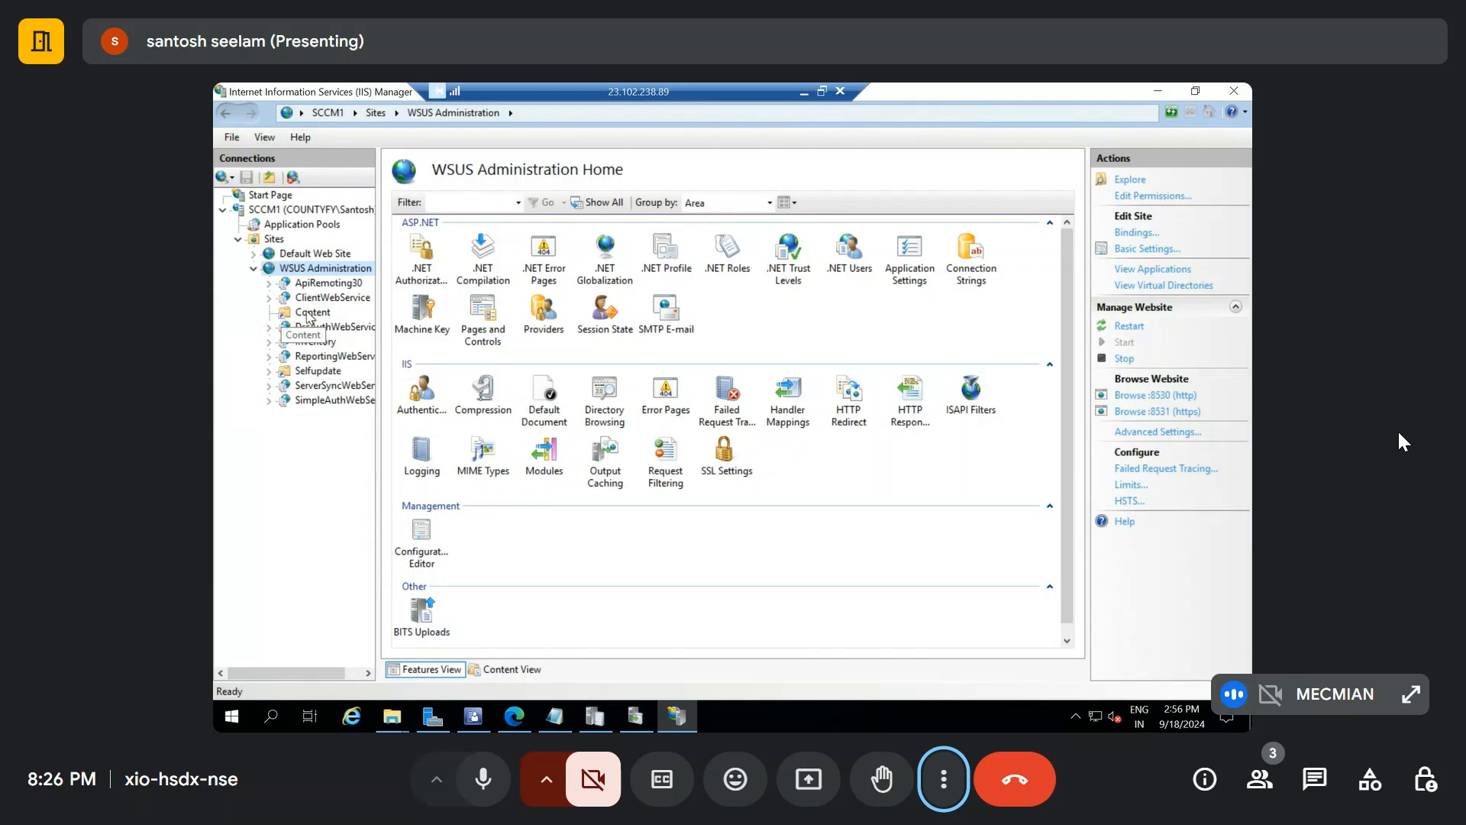
Inspect the Content and ReportingWebService nodes of the WSUS Administration site, and explore Content's physical folder
left_click(308, 313)
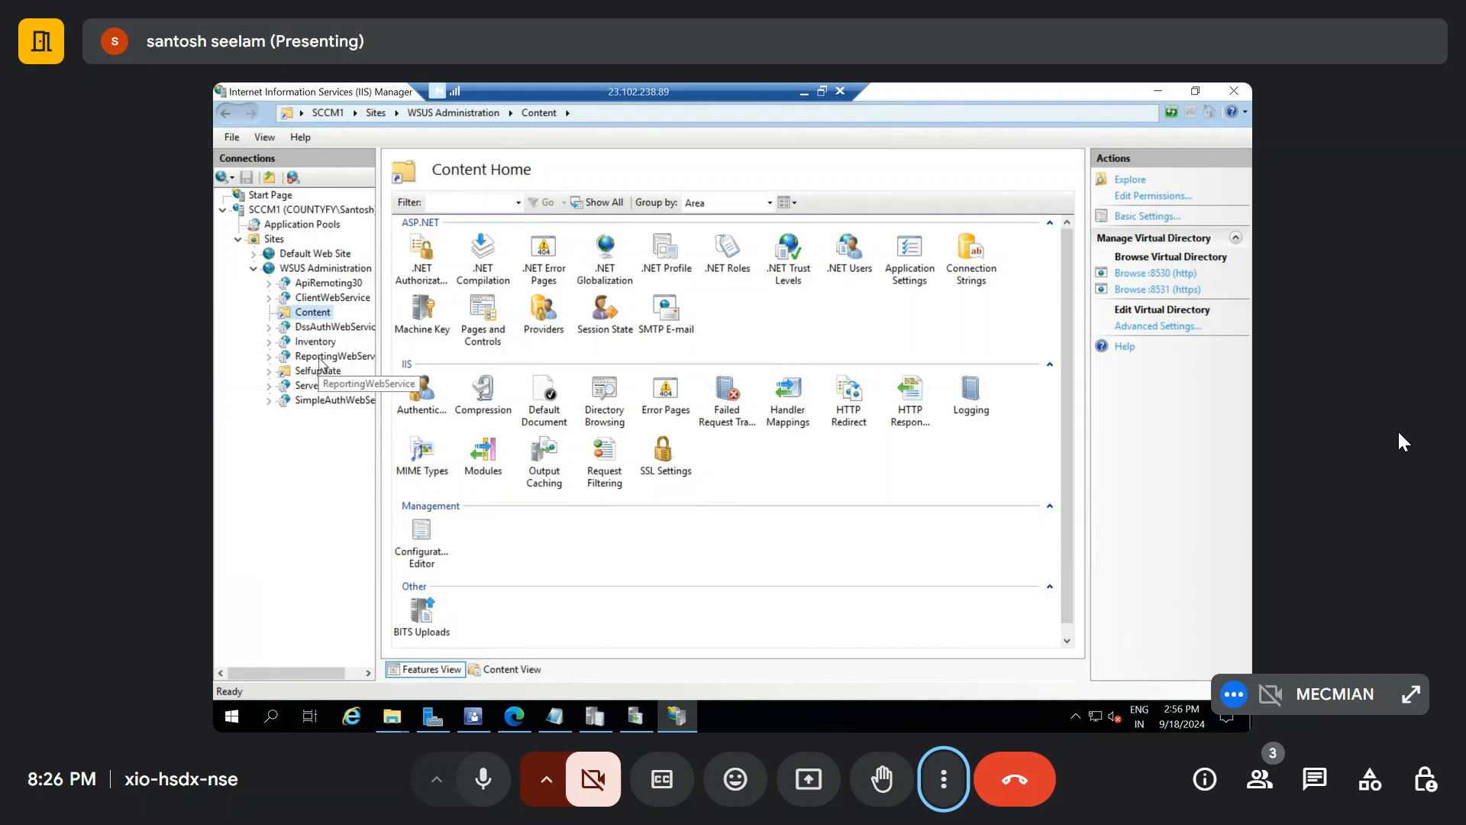
left_click(269, 357)
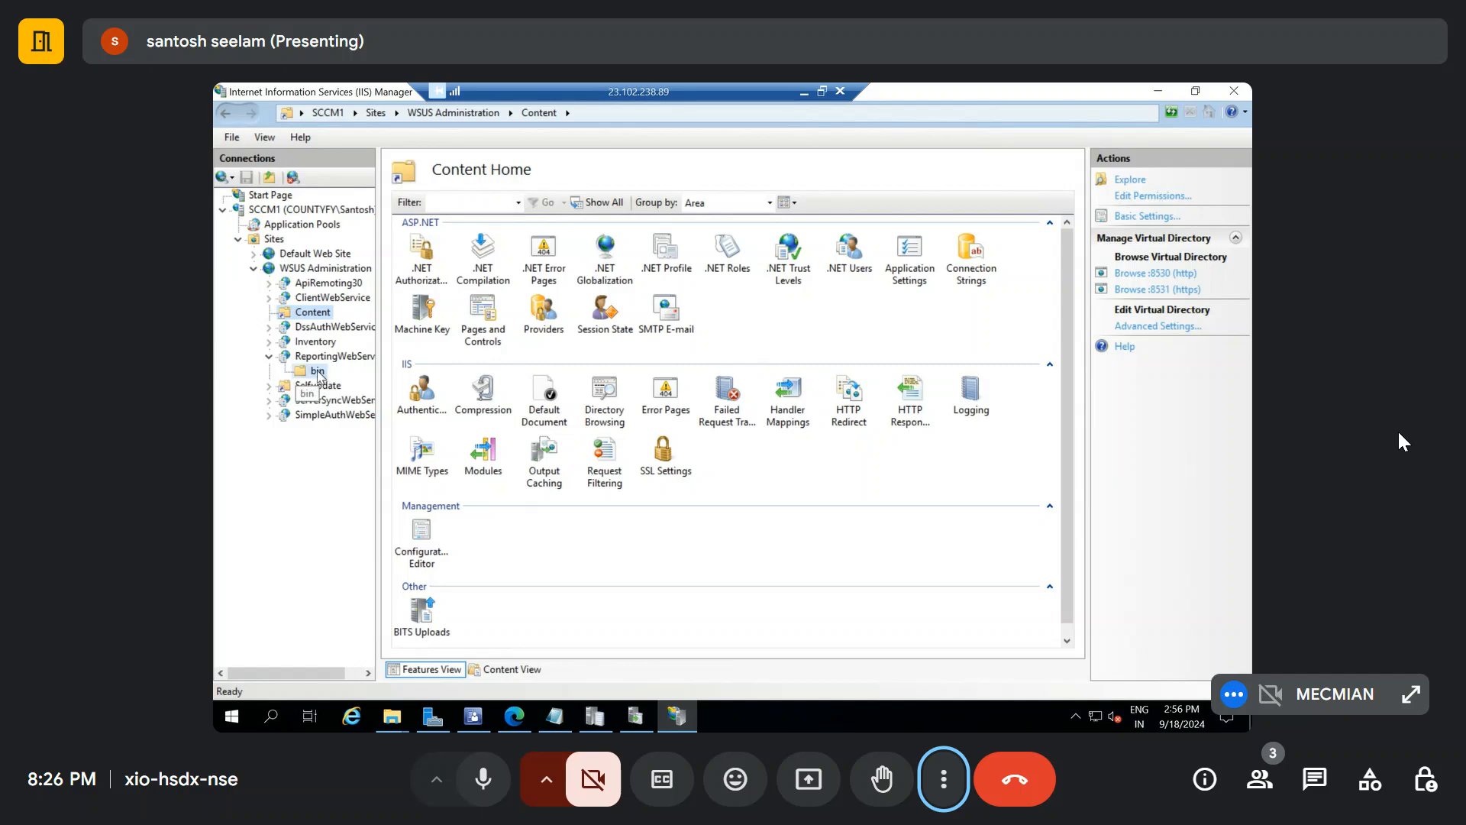
left_click(318, 372)
left_click(328, 356)
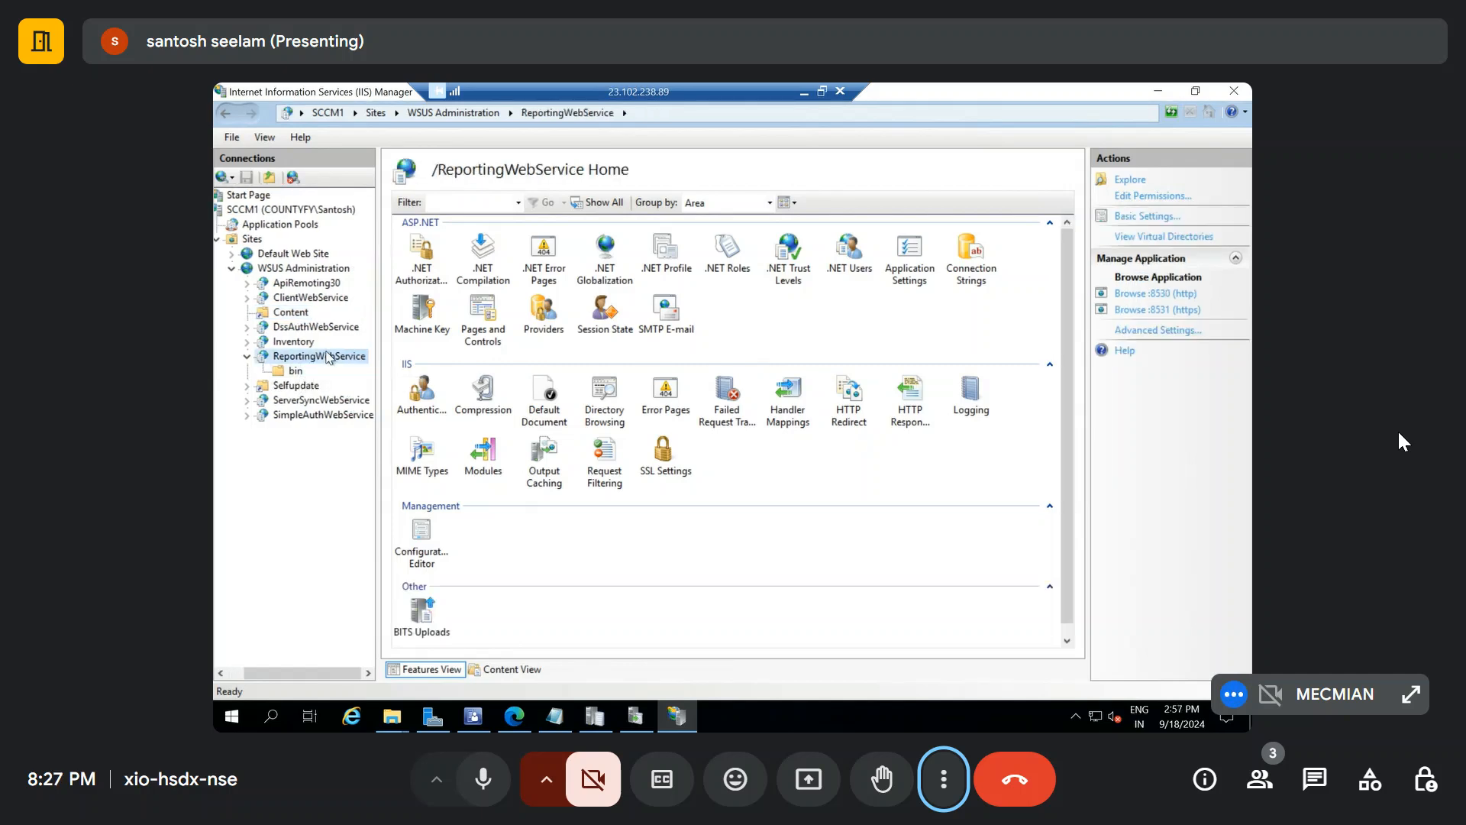
left_click(293, 313)
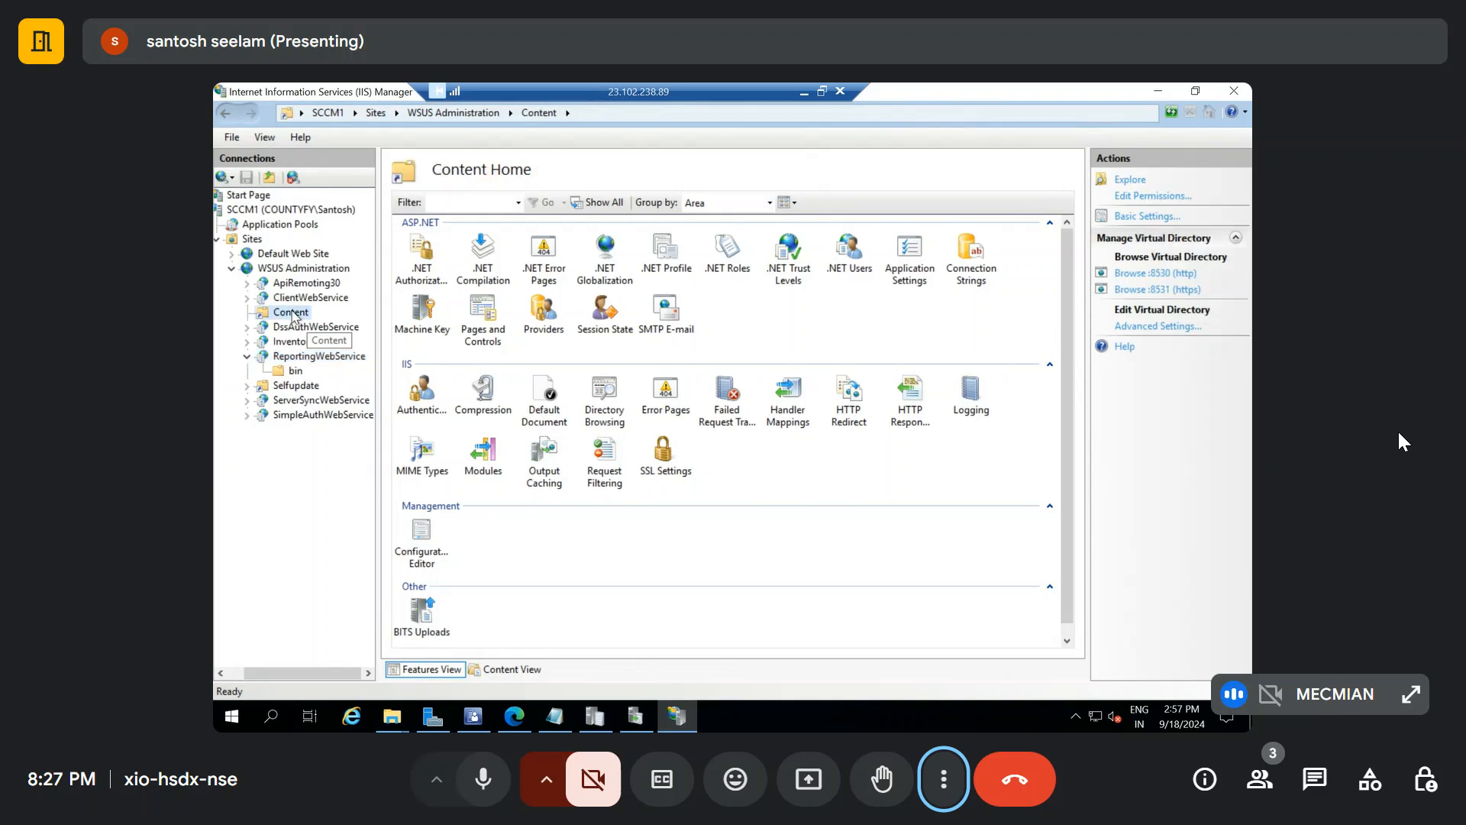
right_click(294, 316)
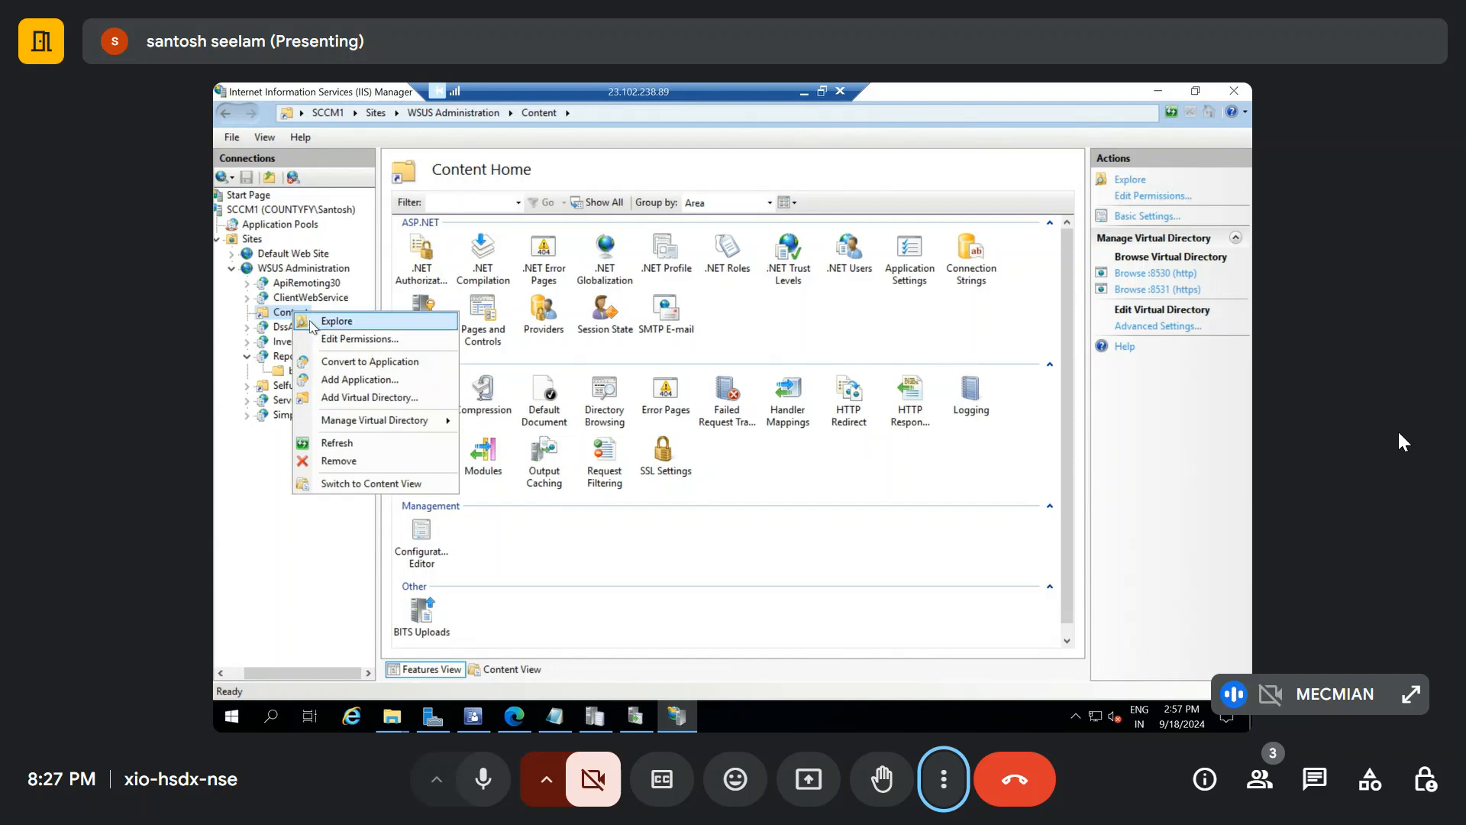
left_click(336, 322)
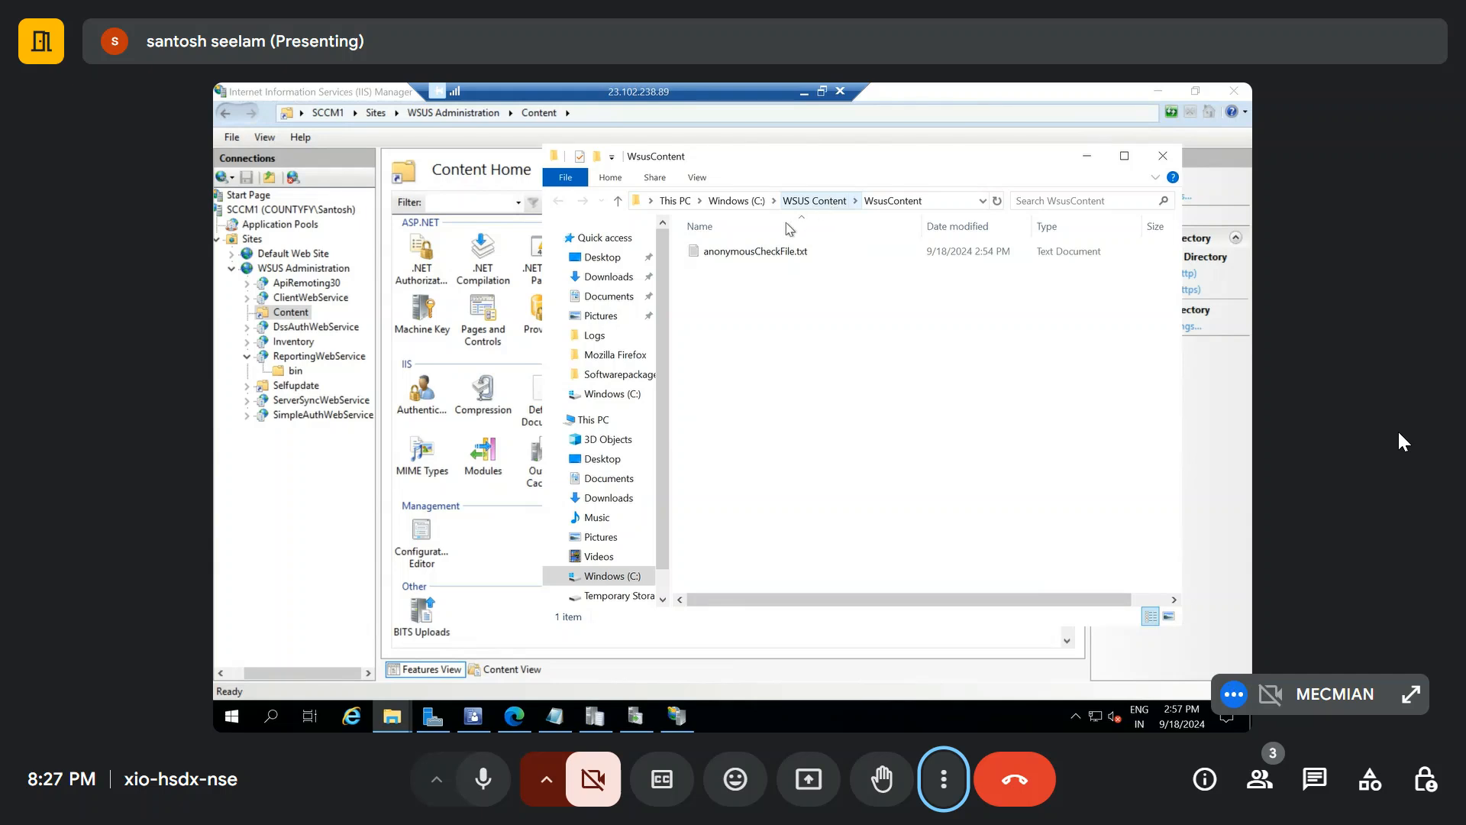
Look at ReportingWebService's bin folder, then explore the files in the bin folder of ClientWebService
left_click(292, 371)
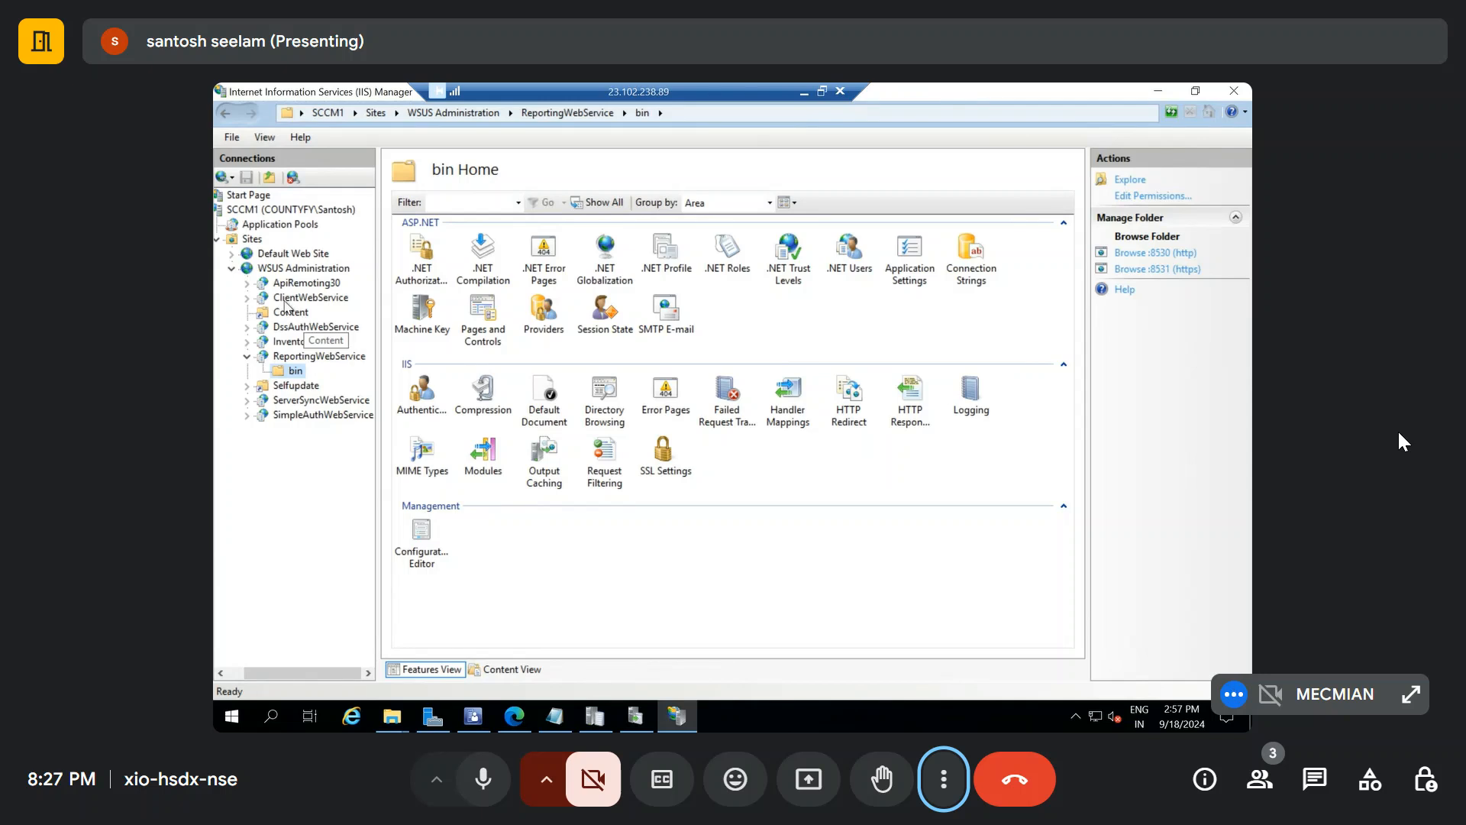
left_click(246, 298)
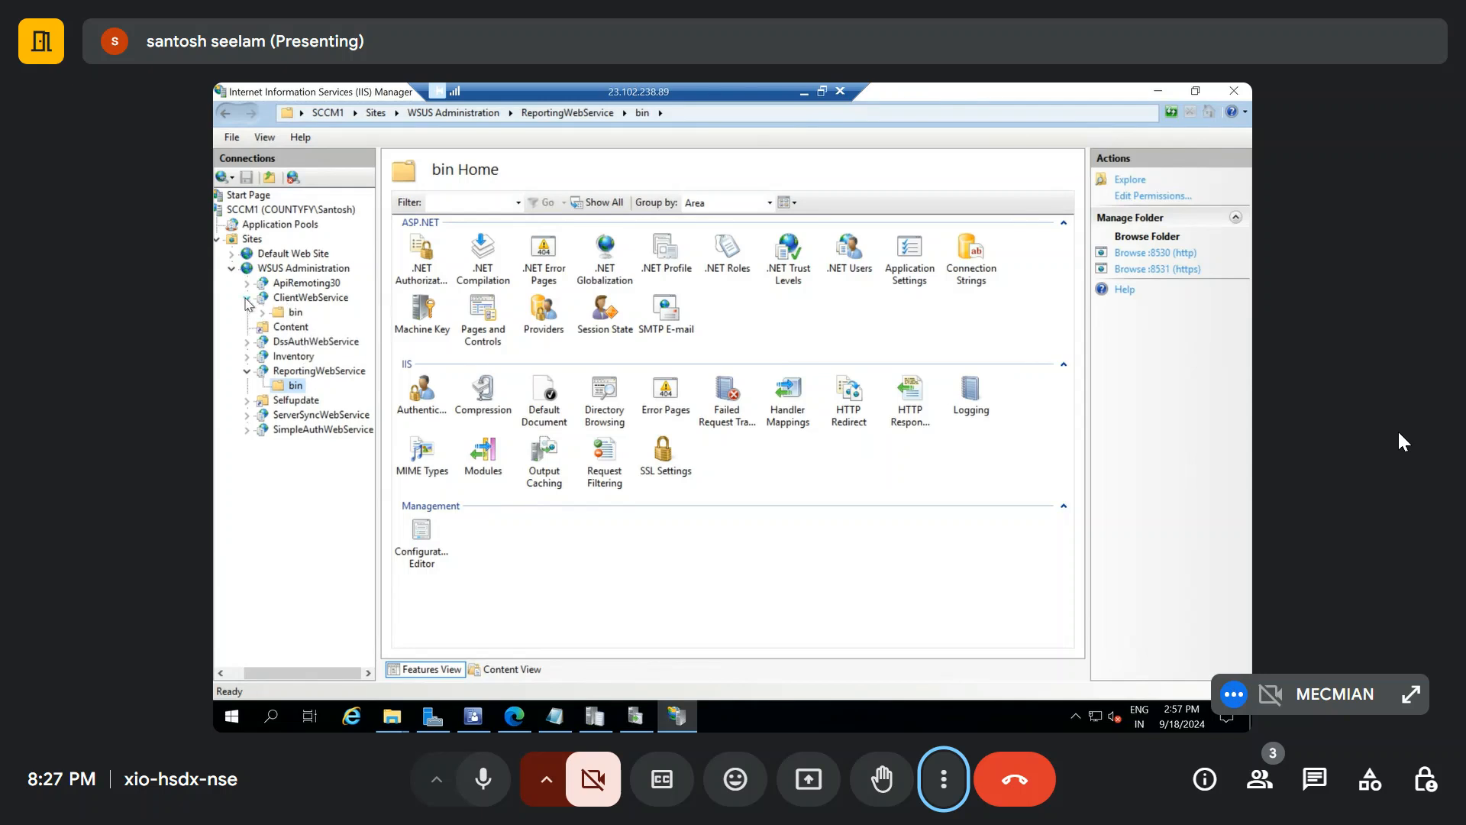
left_click(287, 313)
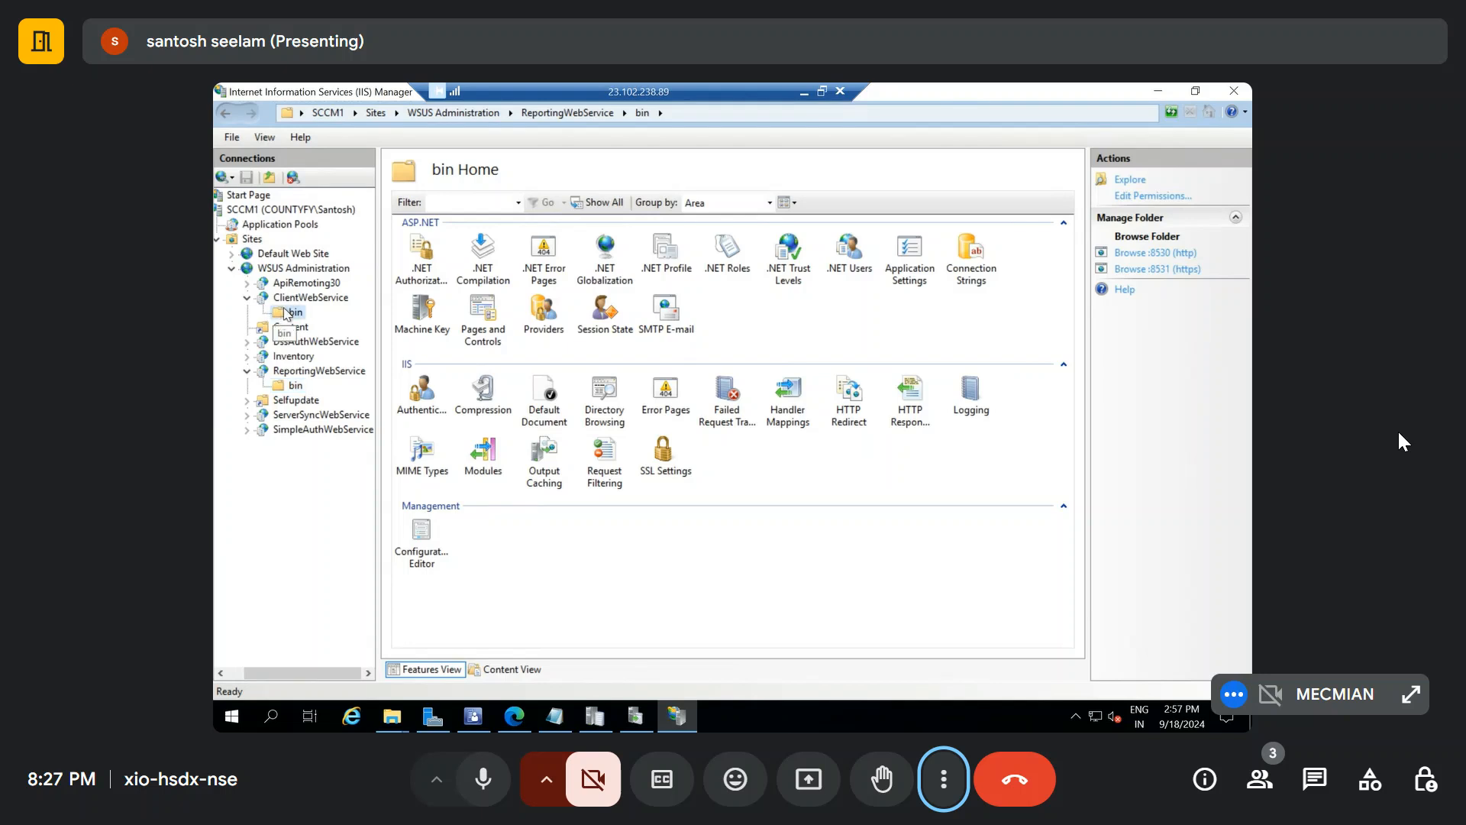
right_click(287, 313)
left_click(305, 318)
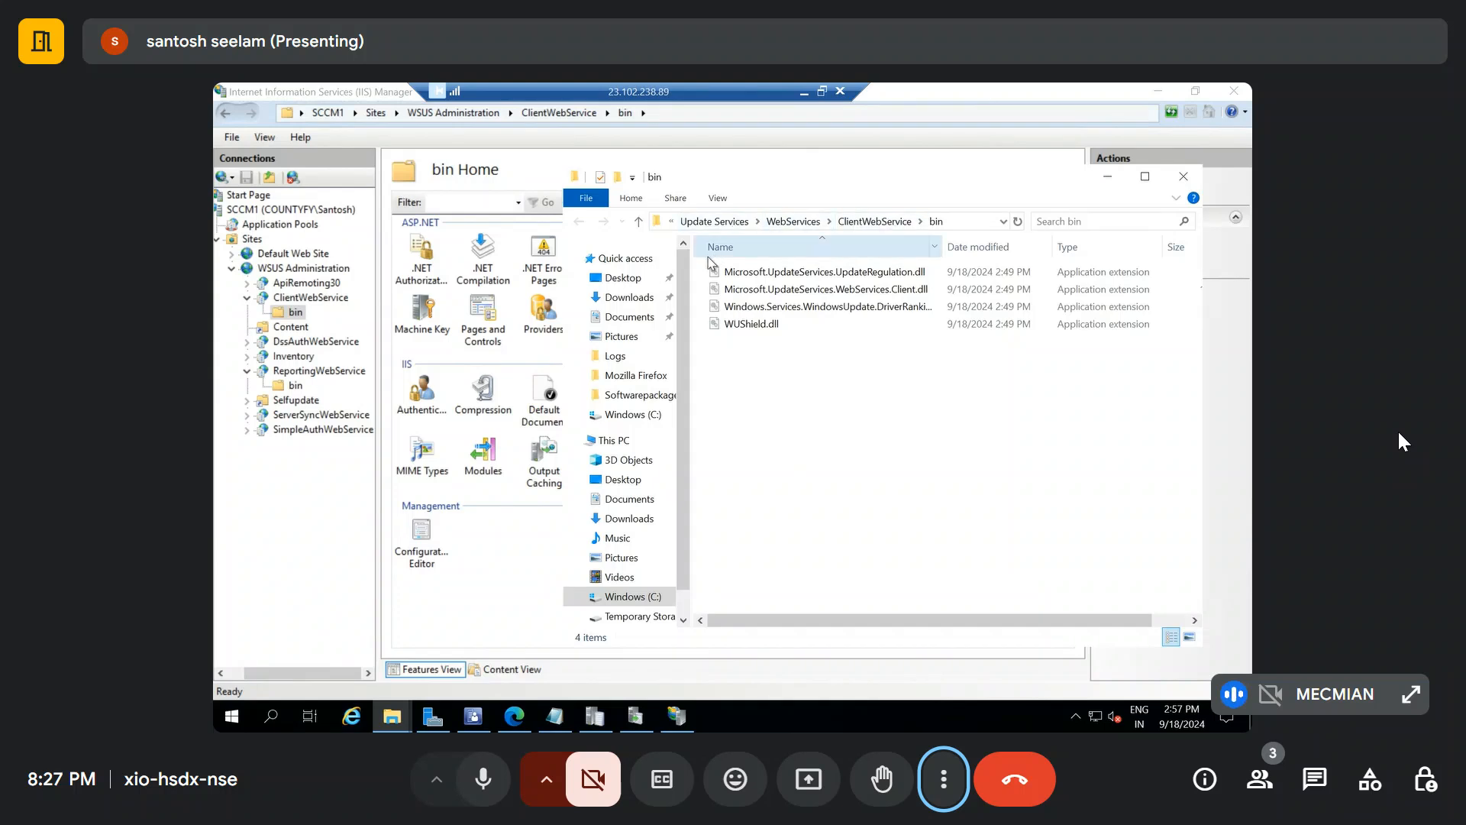
left_click(279, 318)
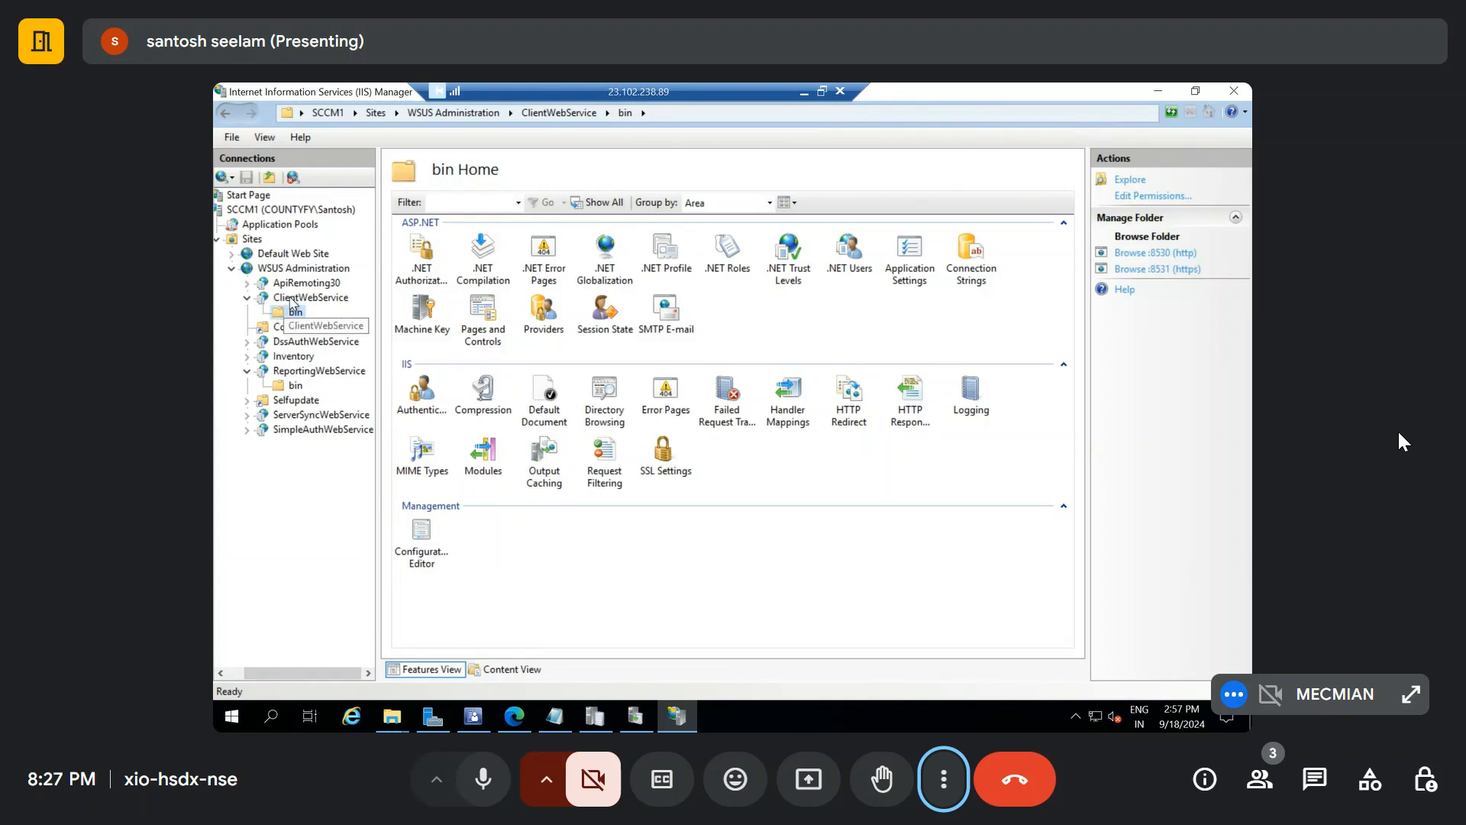
Explore the ClientWebService application's physical folder, locate its Web.config file, and close the folder window
left_click(291, 303)
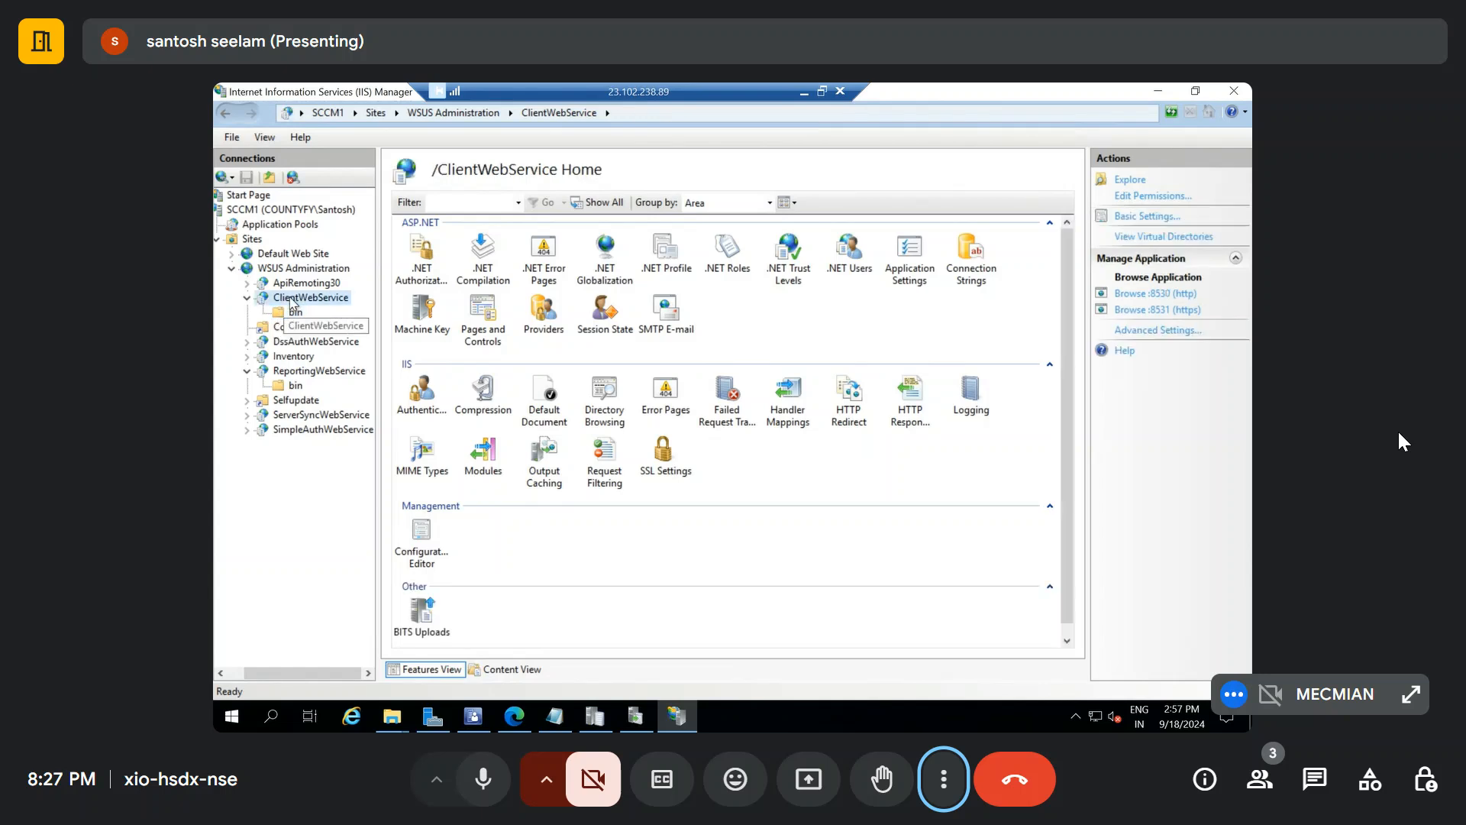
right_click(293, 303)
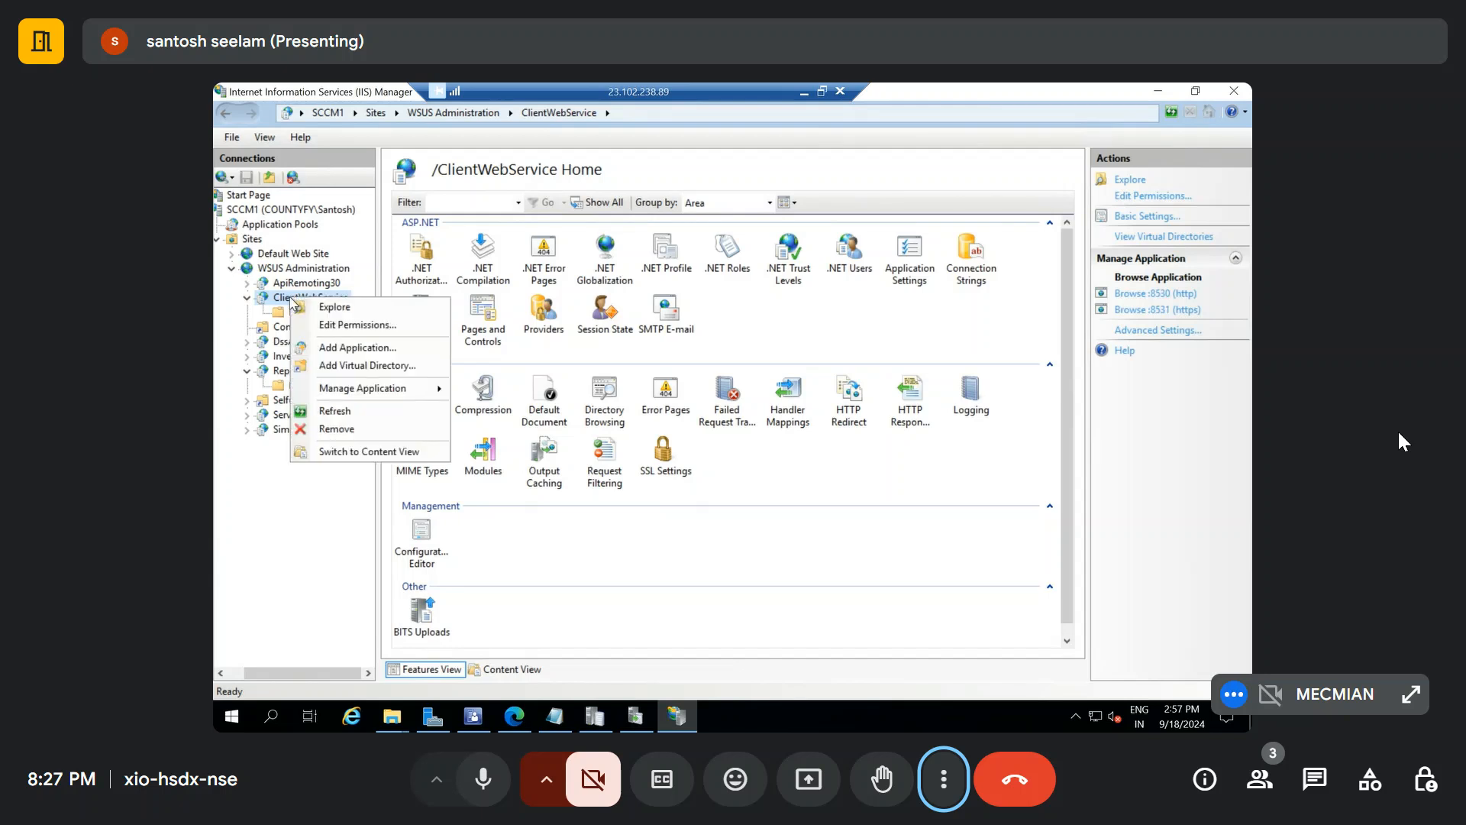
left_click(334, 306)
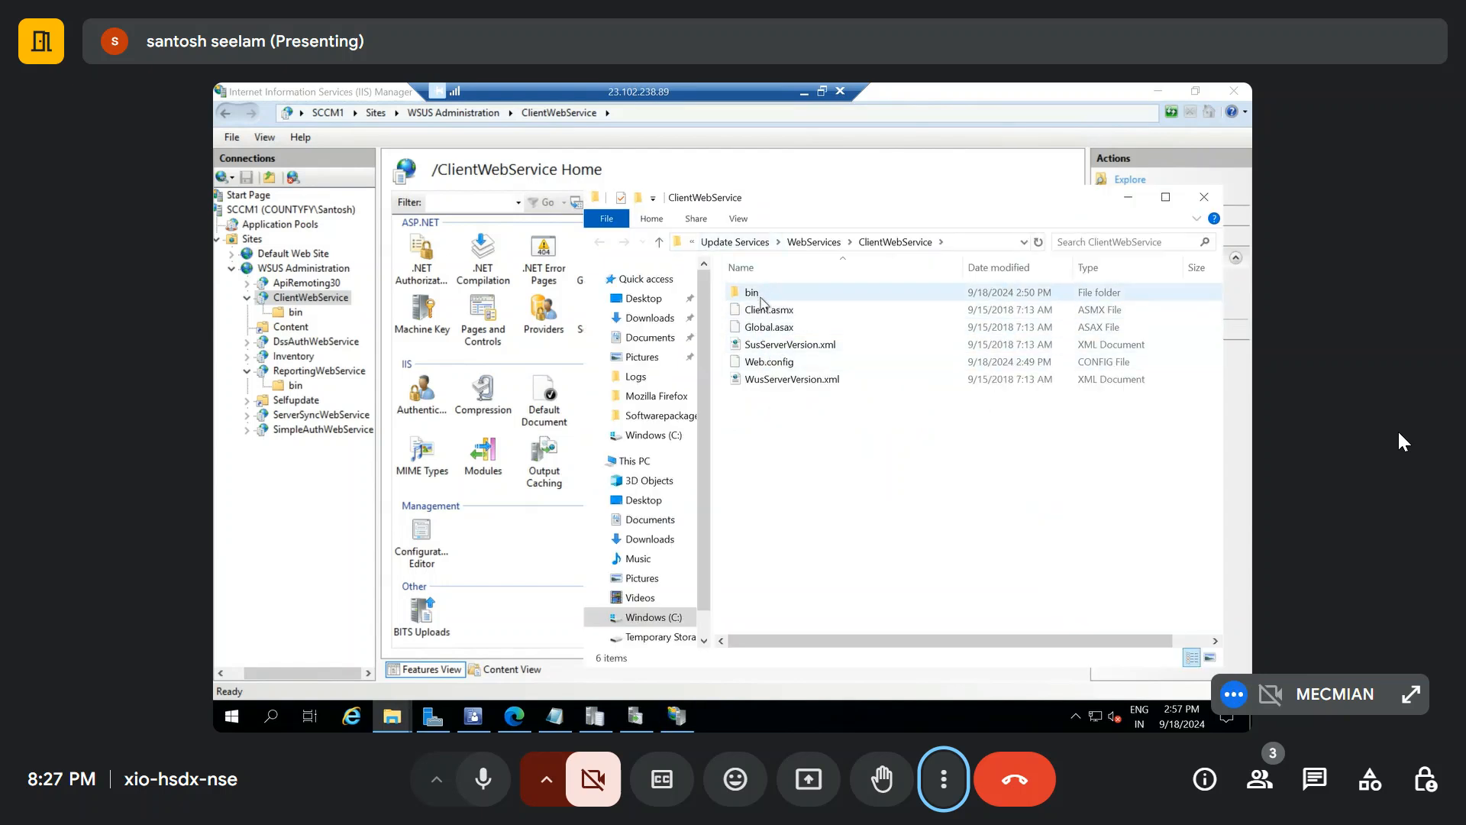
left_click(771, 362)
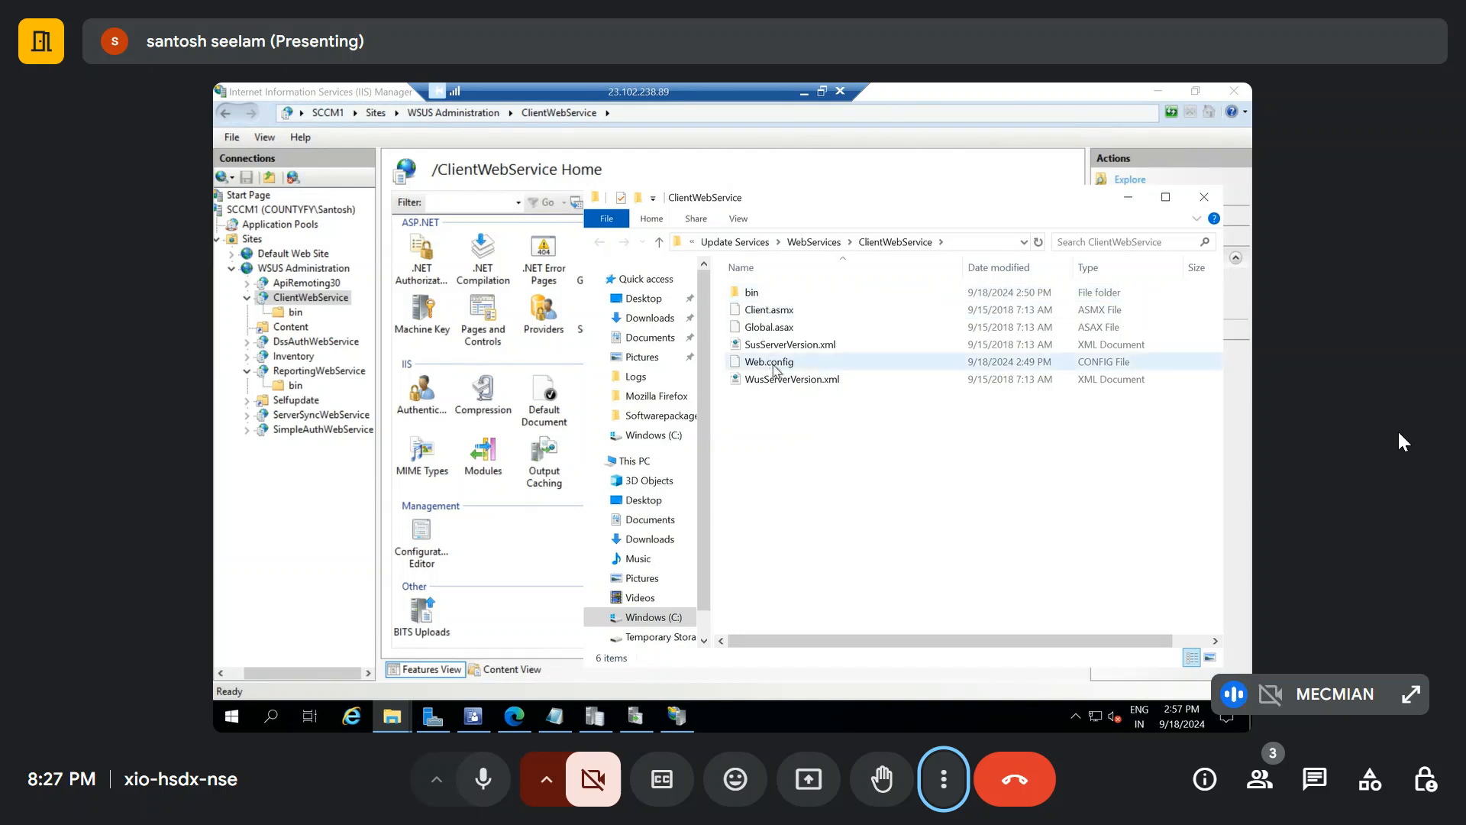
left_click(778, 363)
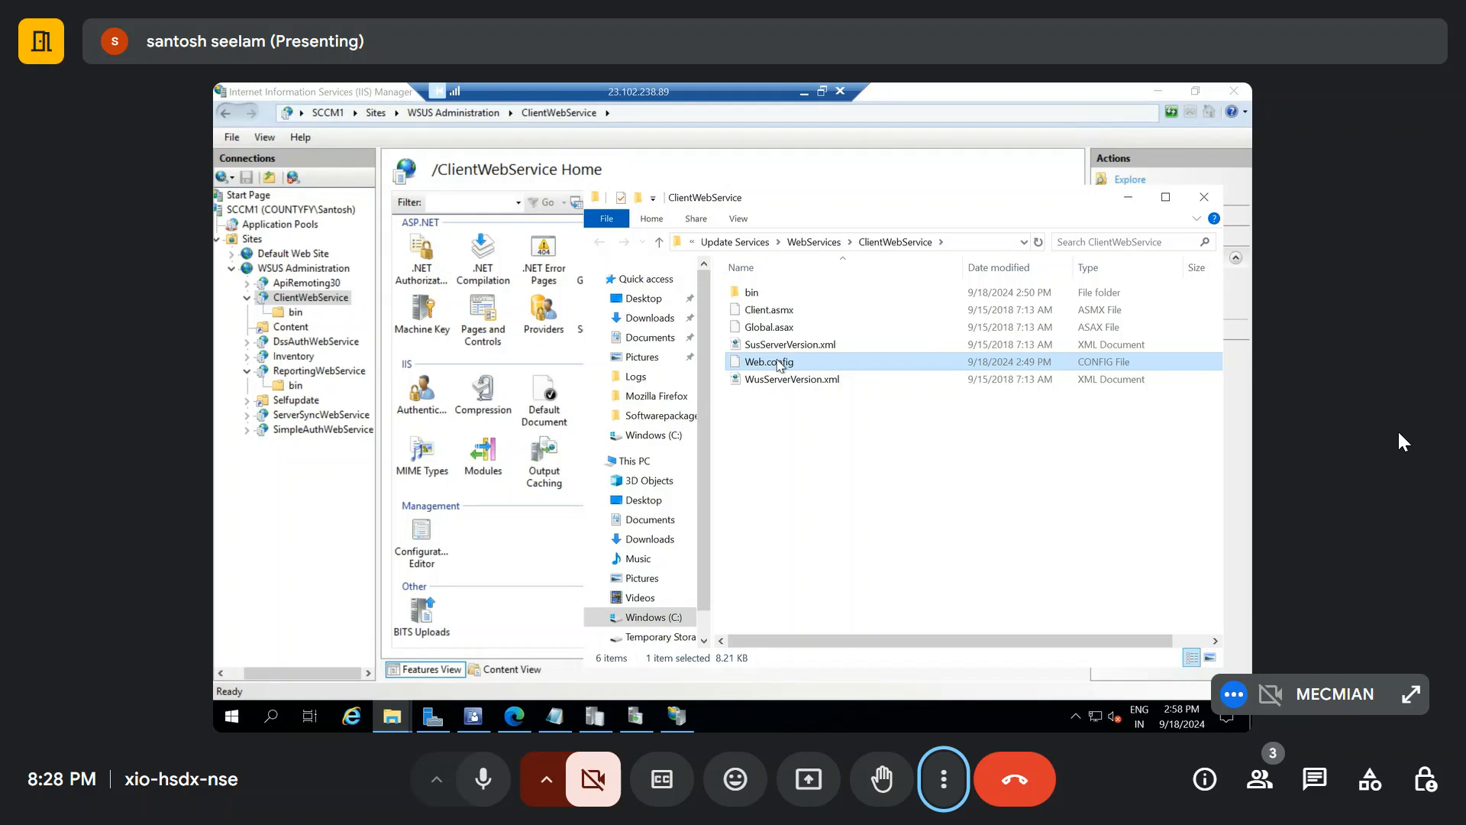
left_click(1215, 202)
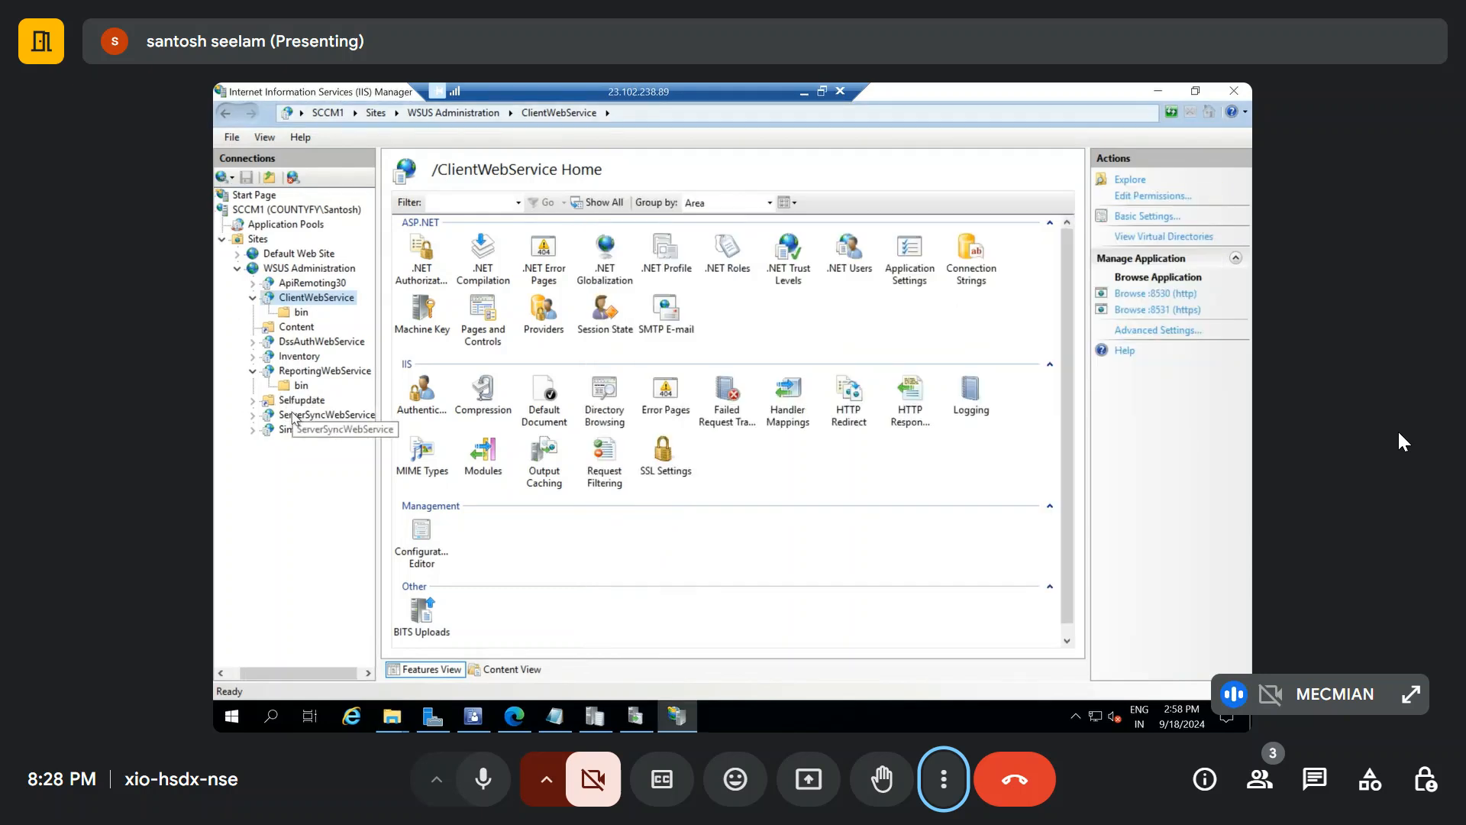
Expand ServerSyncWebService under WSUS Administration, view its bin folder, and explore the application's physical folder
left_click(266, 417)
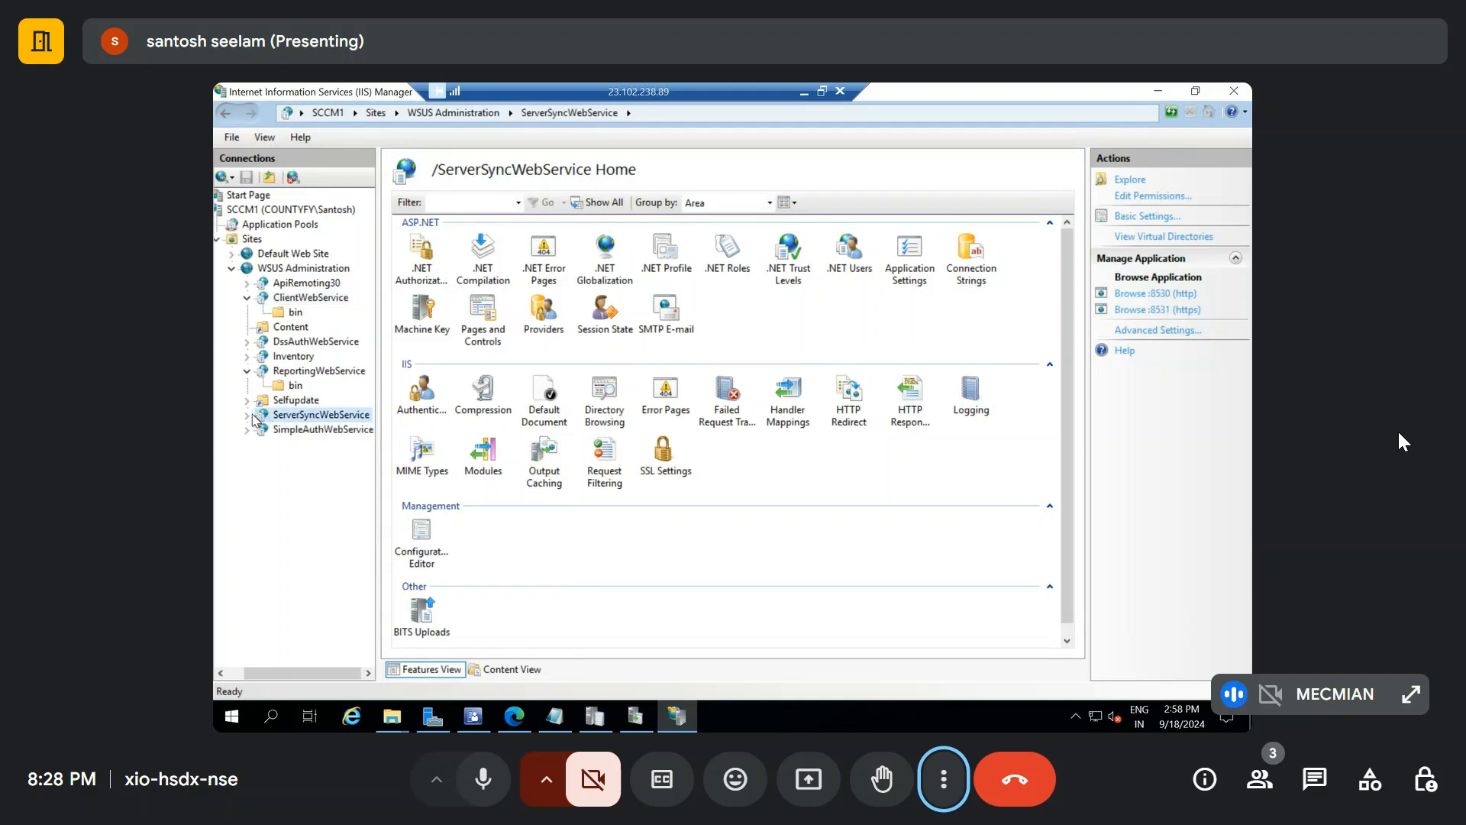
left_click(247, 415)
left_click(295, 429)
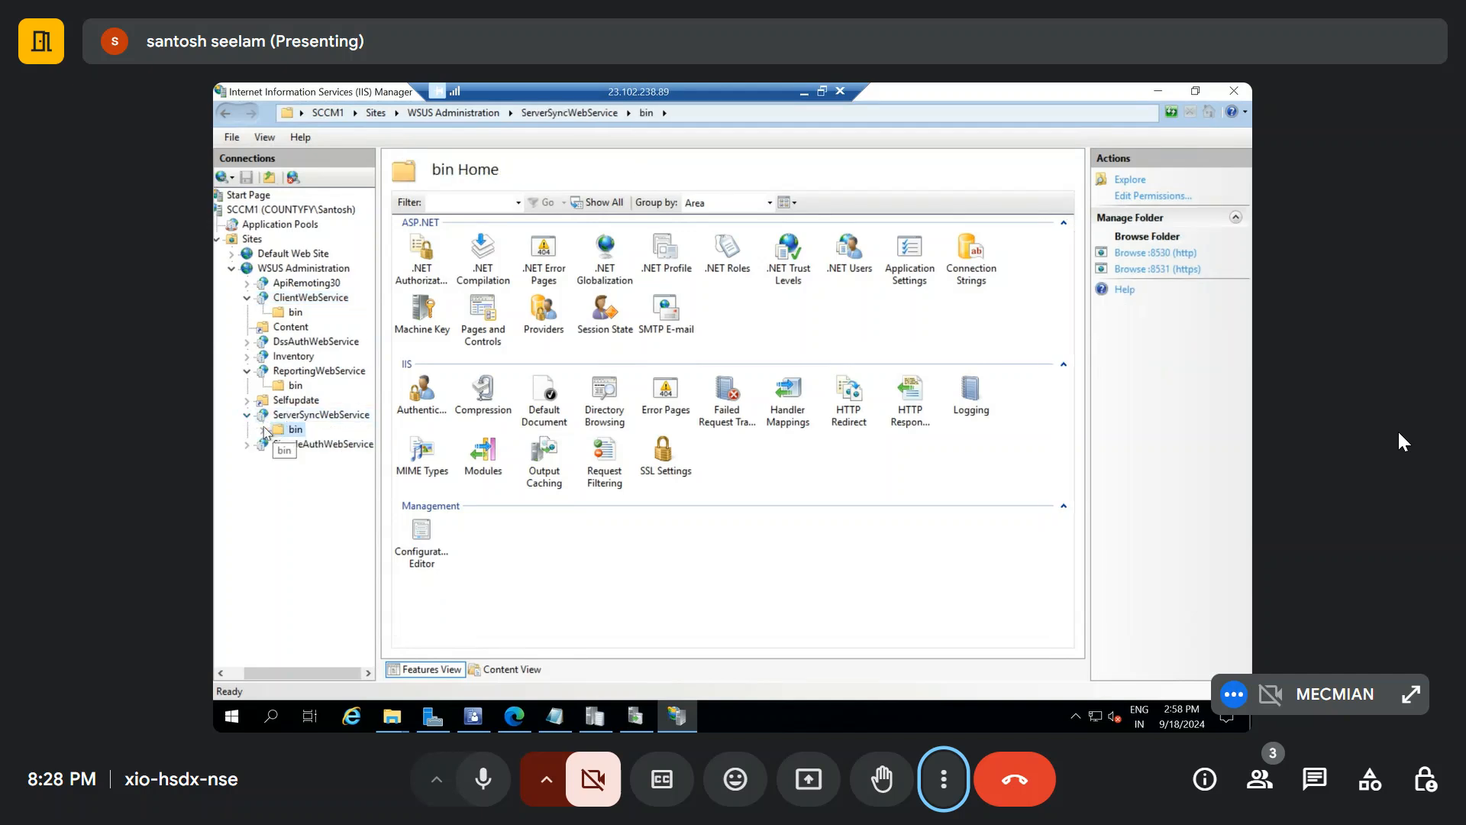
right_click(304, 417)
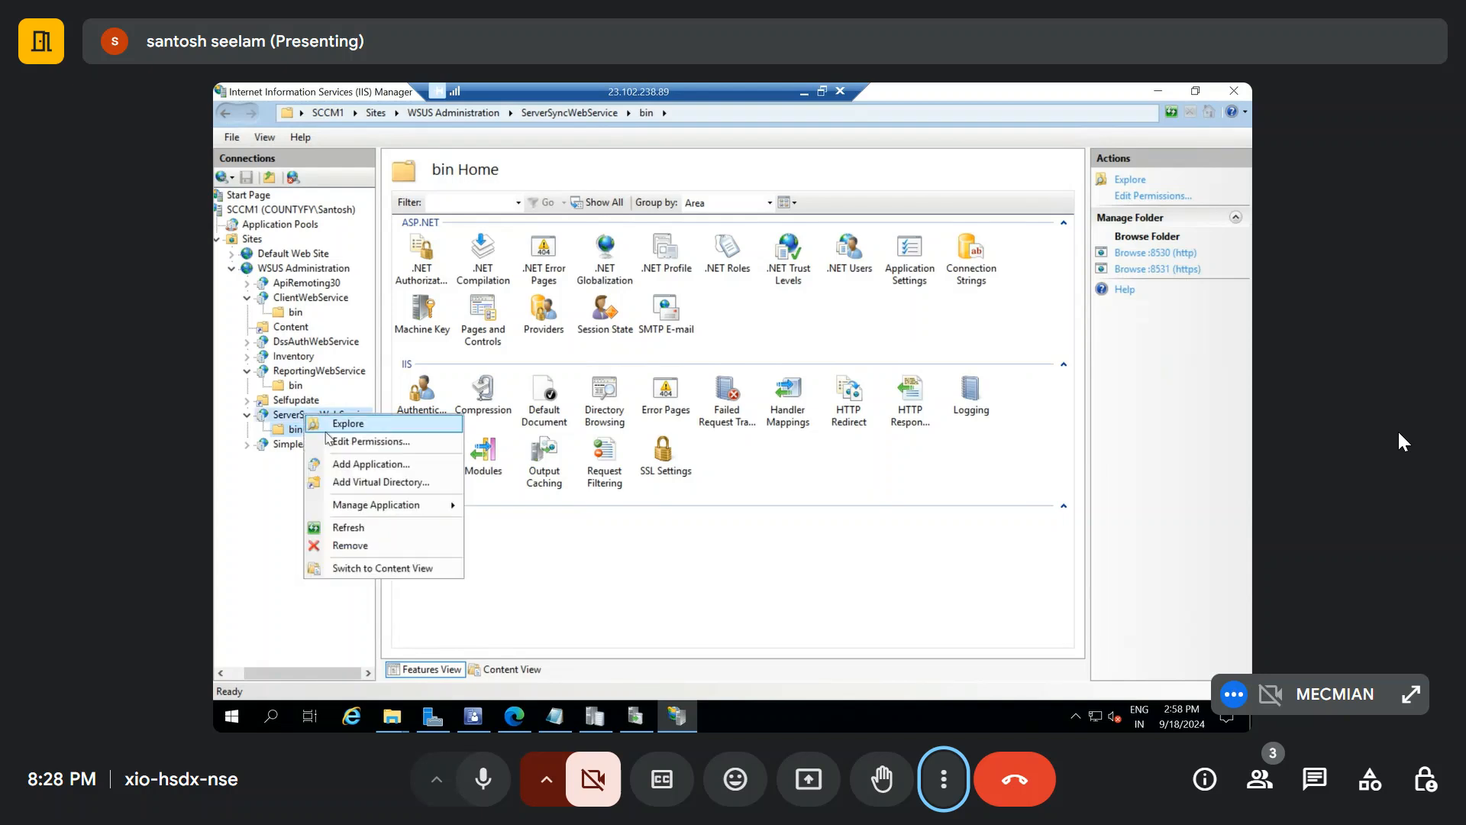
left_click(336, 424)
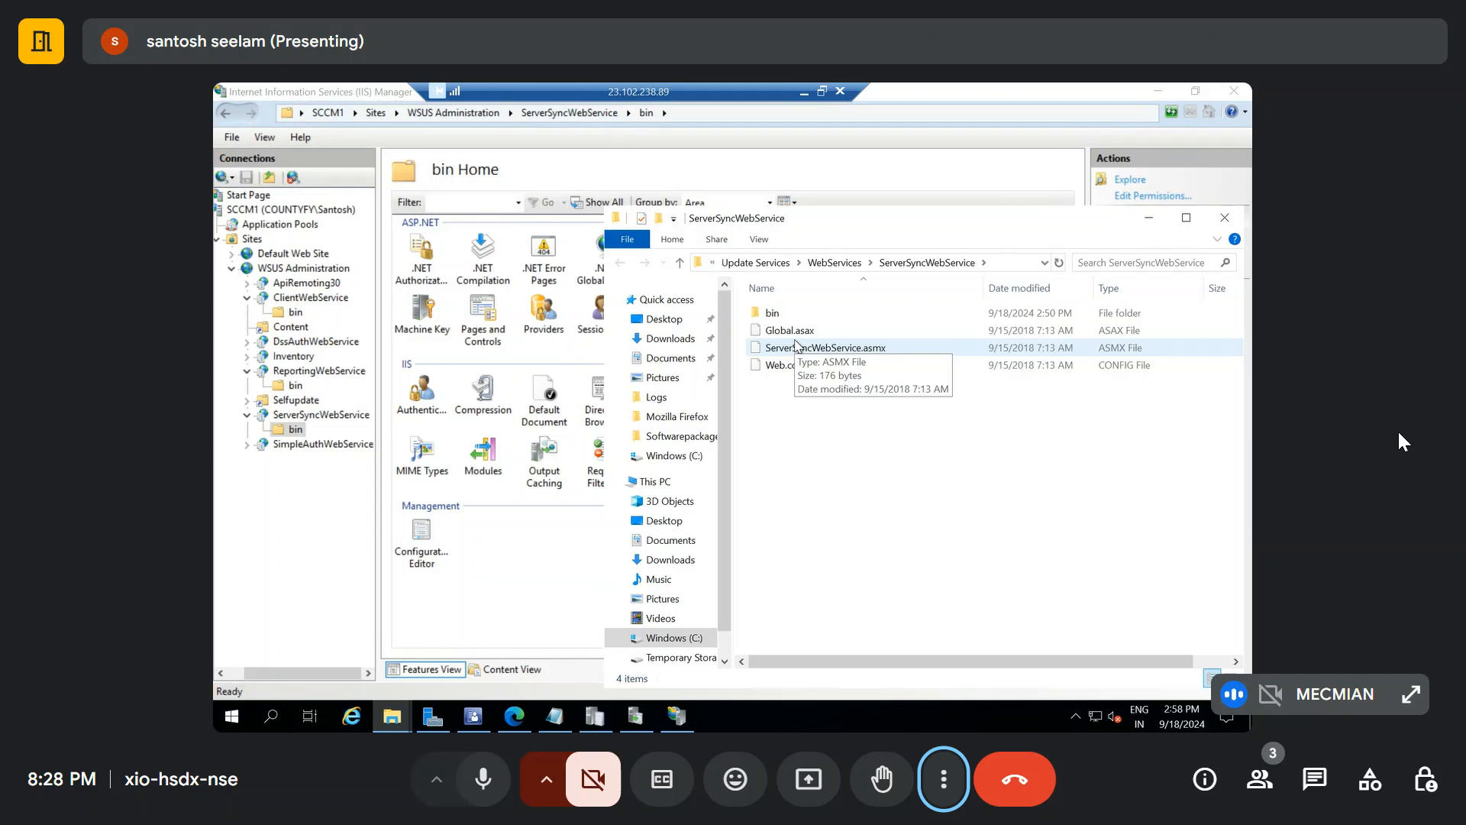
Expand the ApiRemoting30 application, explore its physical folder, and put the folder window away
left_click(294, 286)
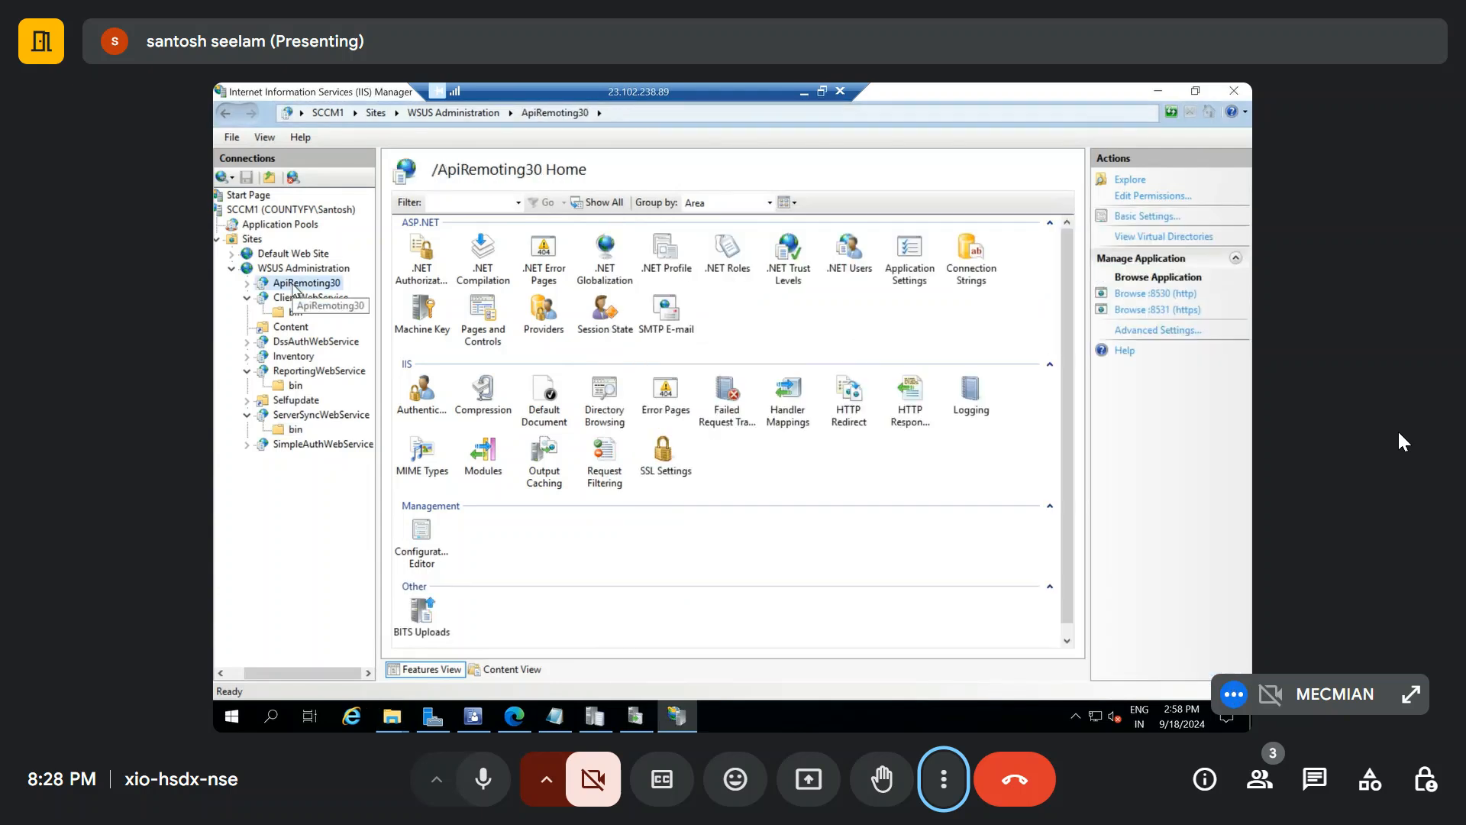
right_click(293, 285)
double_click(279, 286)
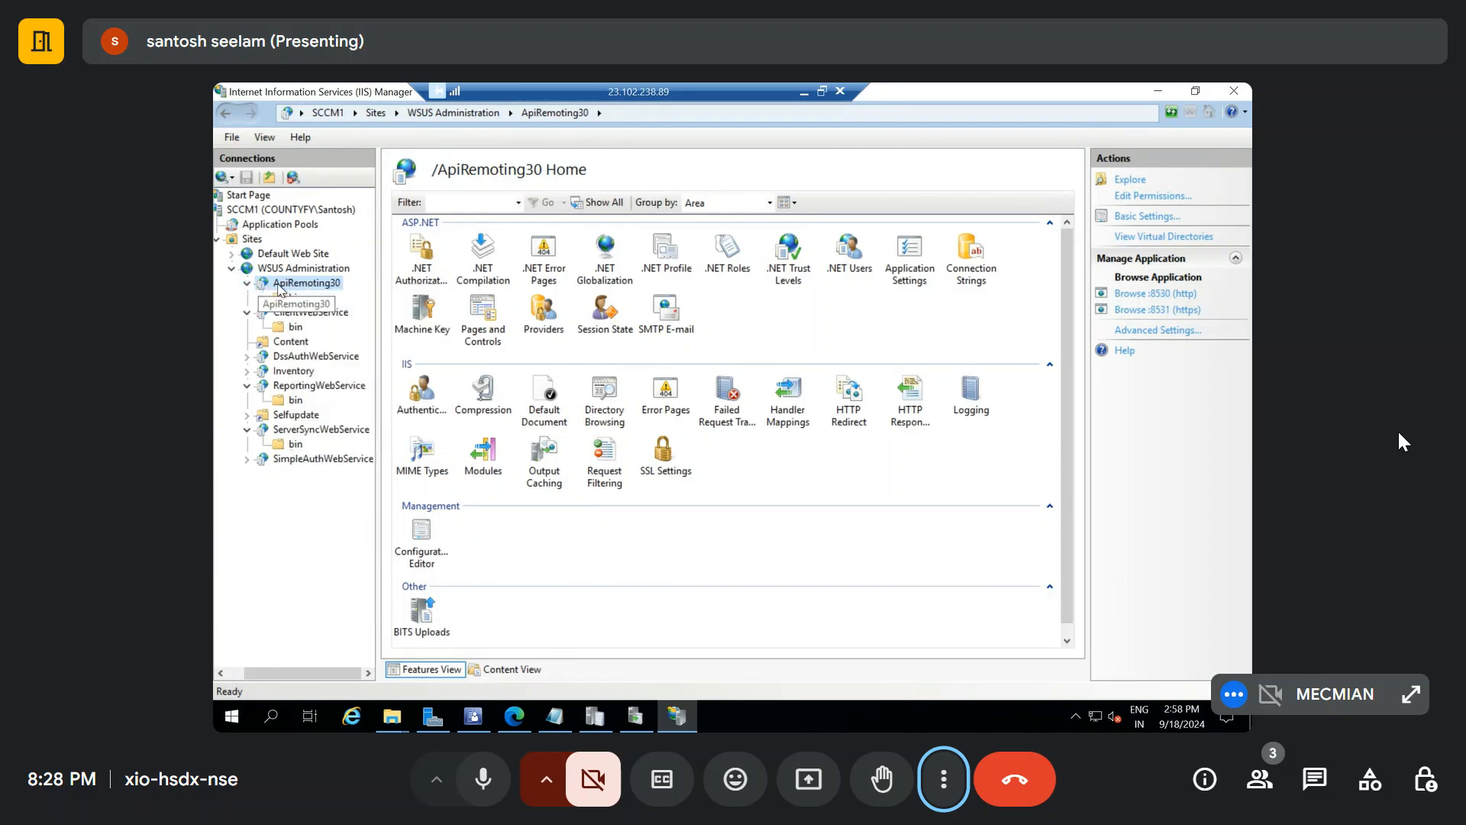
right_click(281, 287)
left_click(295, 296)
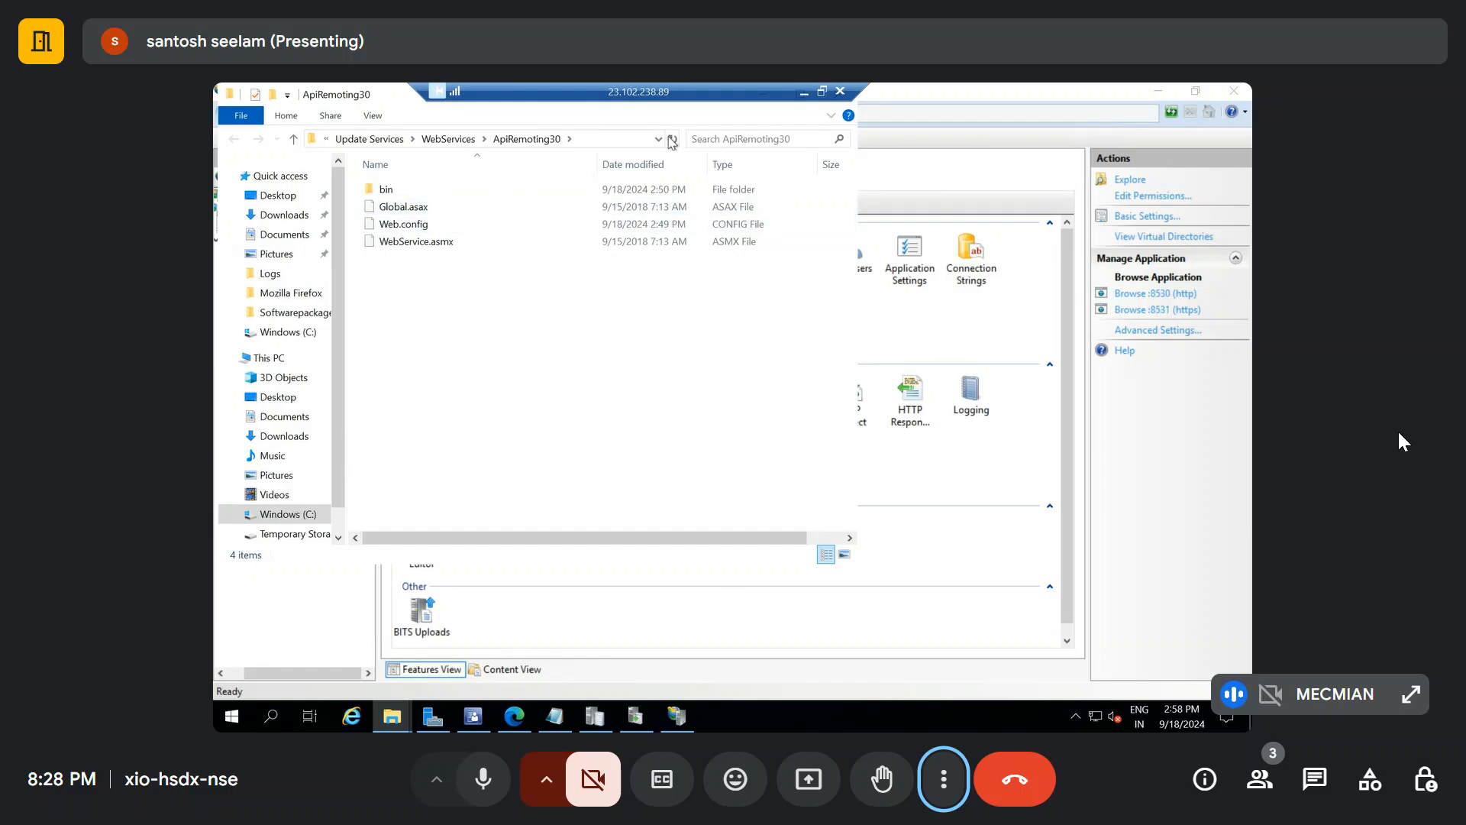
left_click_drag(380, 95, 607, 208)
left_click(991, 208)
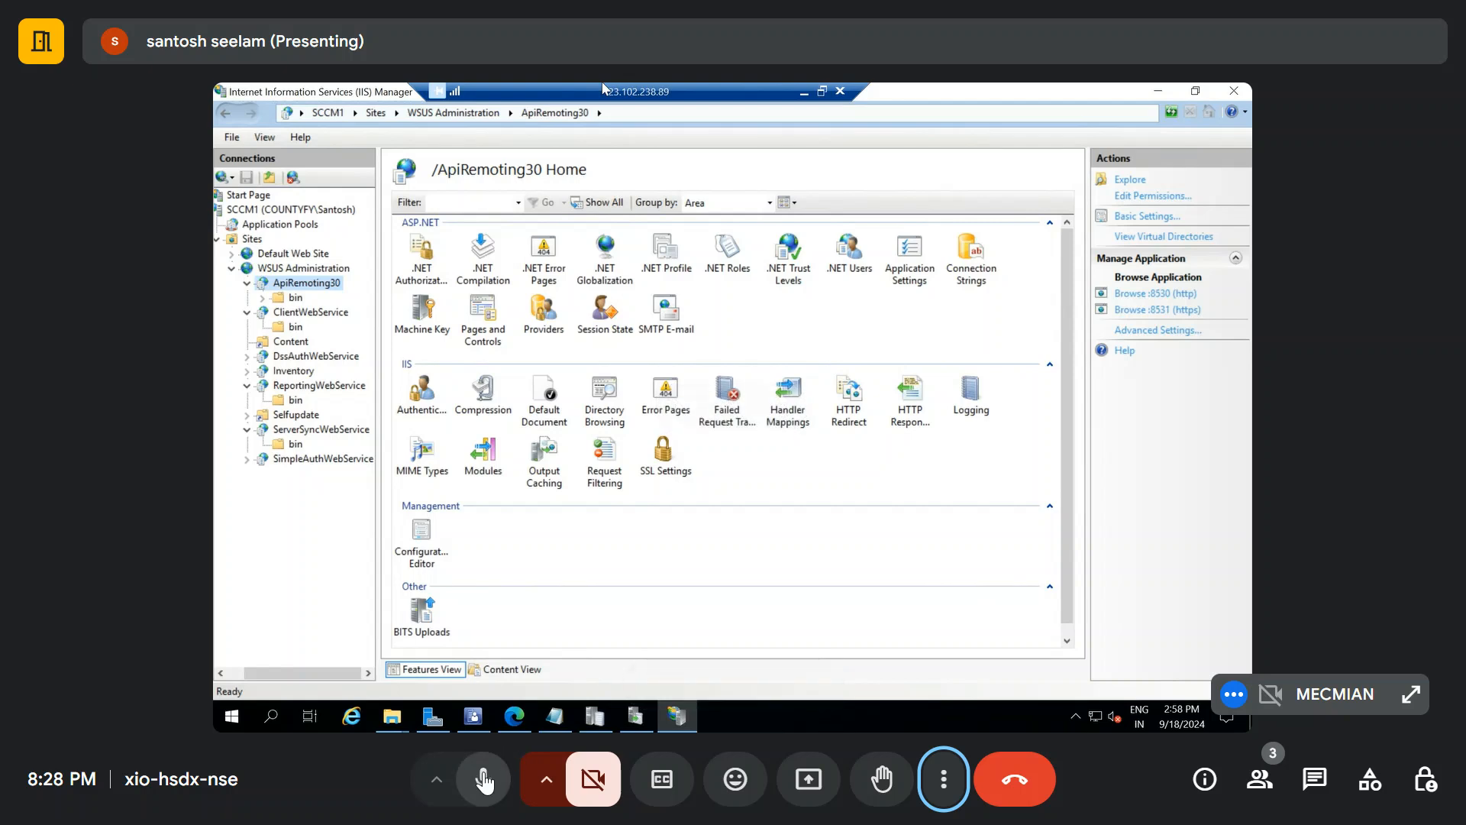
left_click(483, 780)
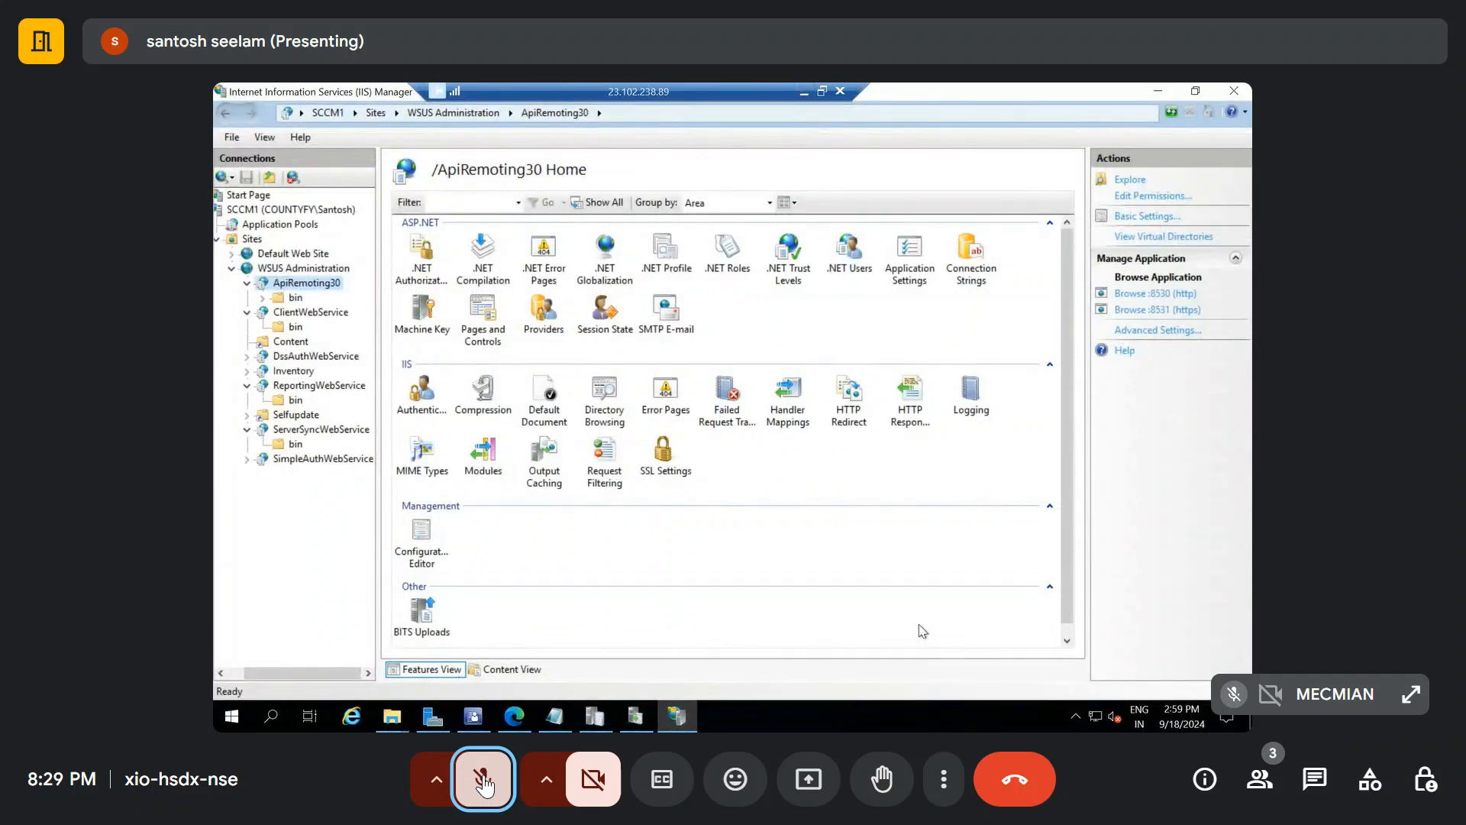
left_click(484, 784)
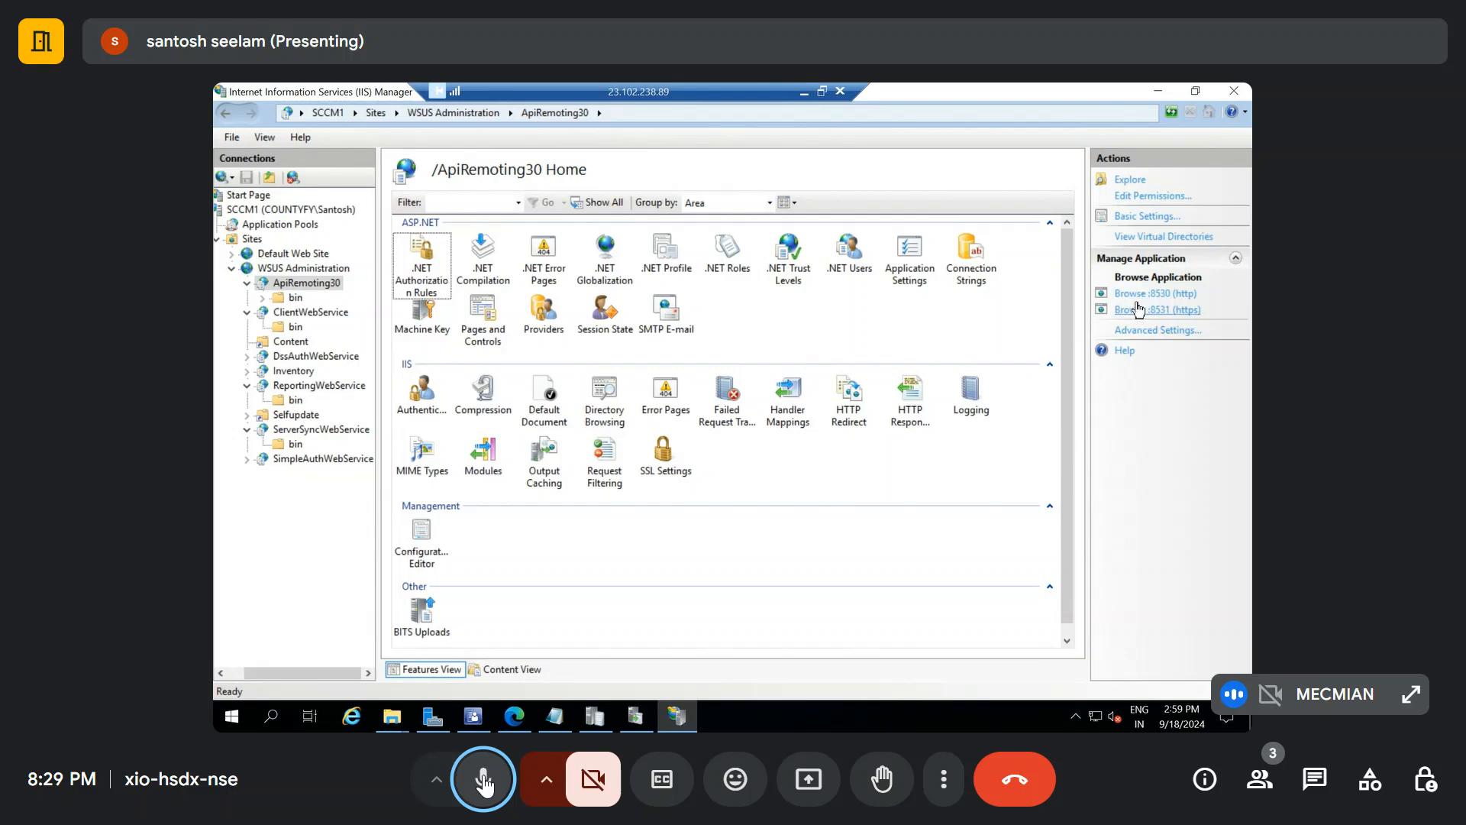
View the feature pages of the ClientWebService and ApiRemoting30 applications
left_click(305, 312)
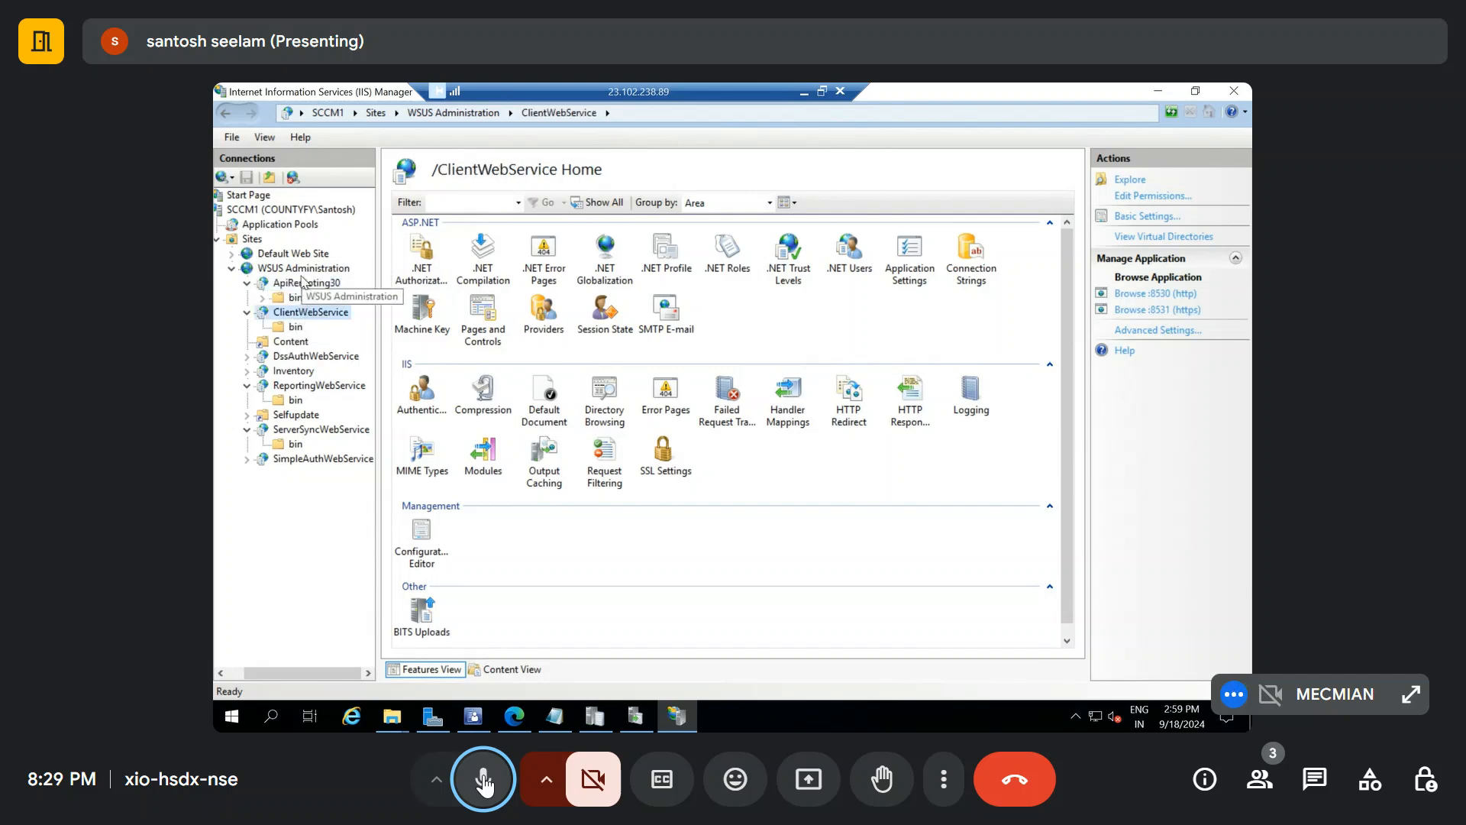
left_click(306, 283)
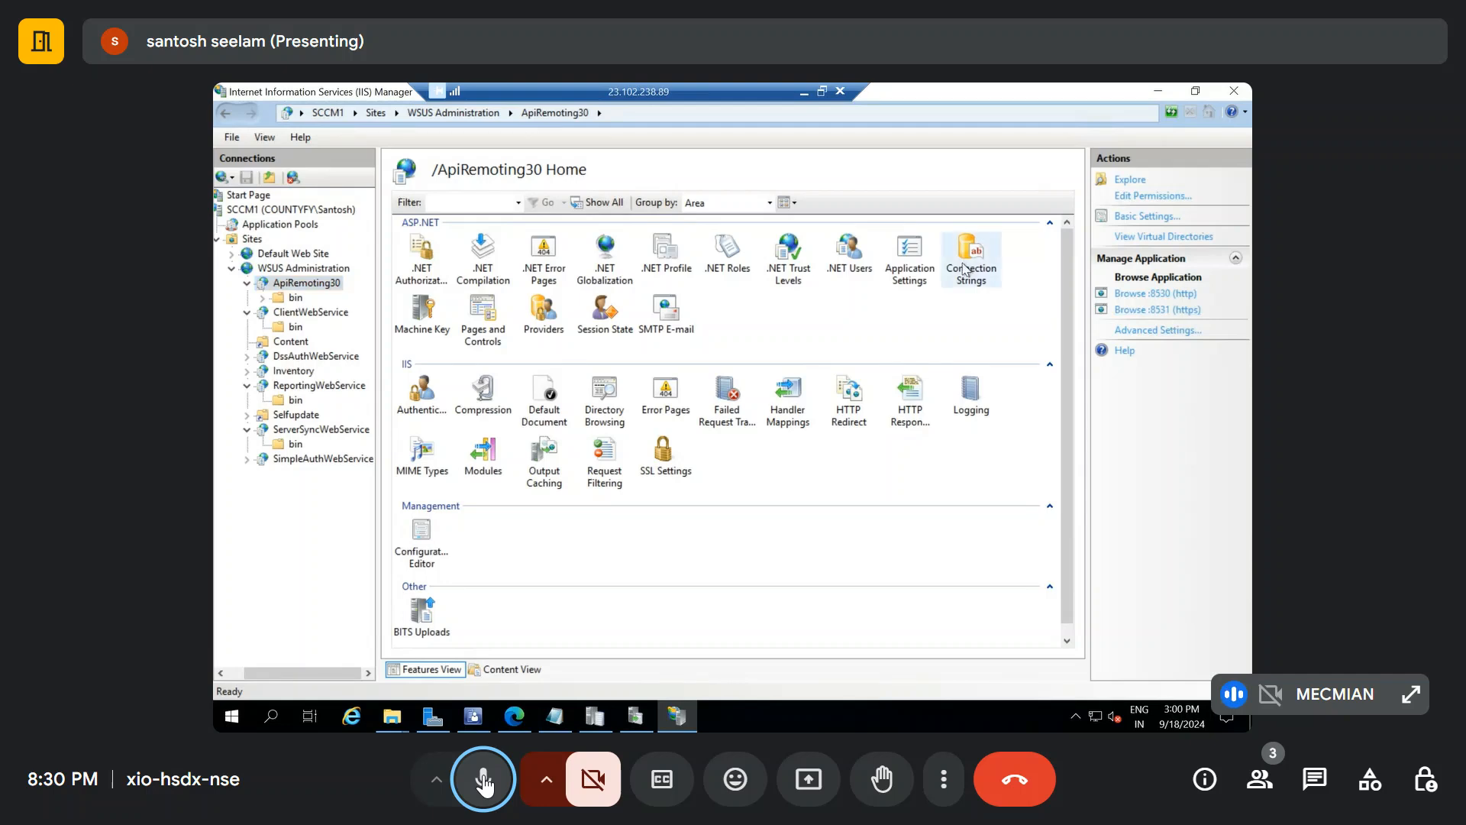
scroll(367, 382, "left", 1)
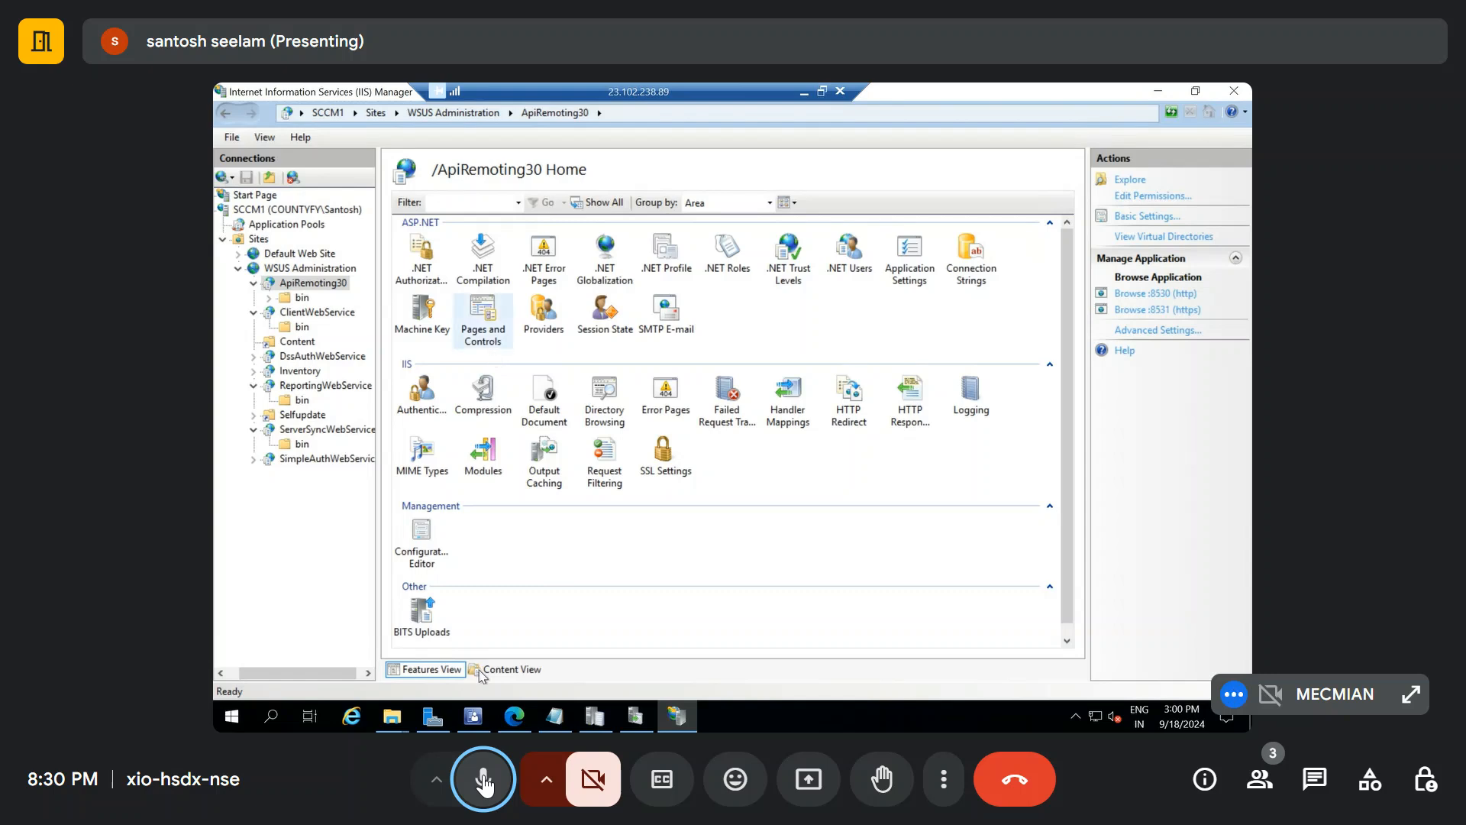
Expand Default Web Site to show its applications and explore the site's physical folder
left_click(241, 255)
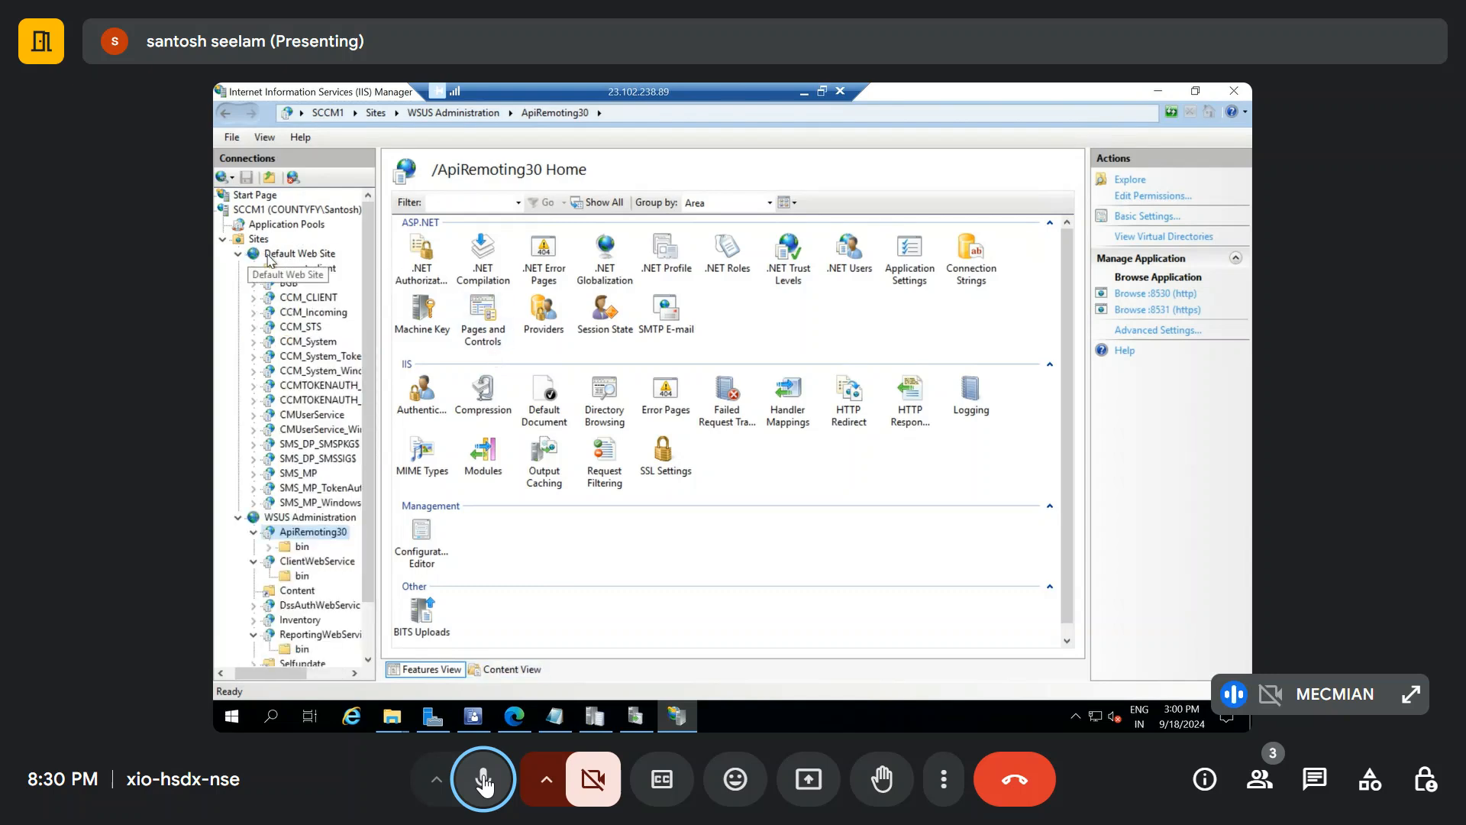
left_click(269, 256)
right_click(289, 261)
key("Escape")
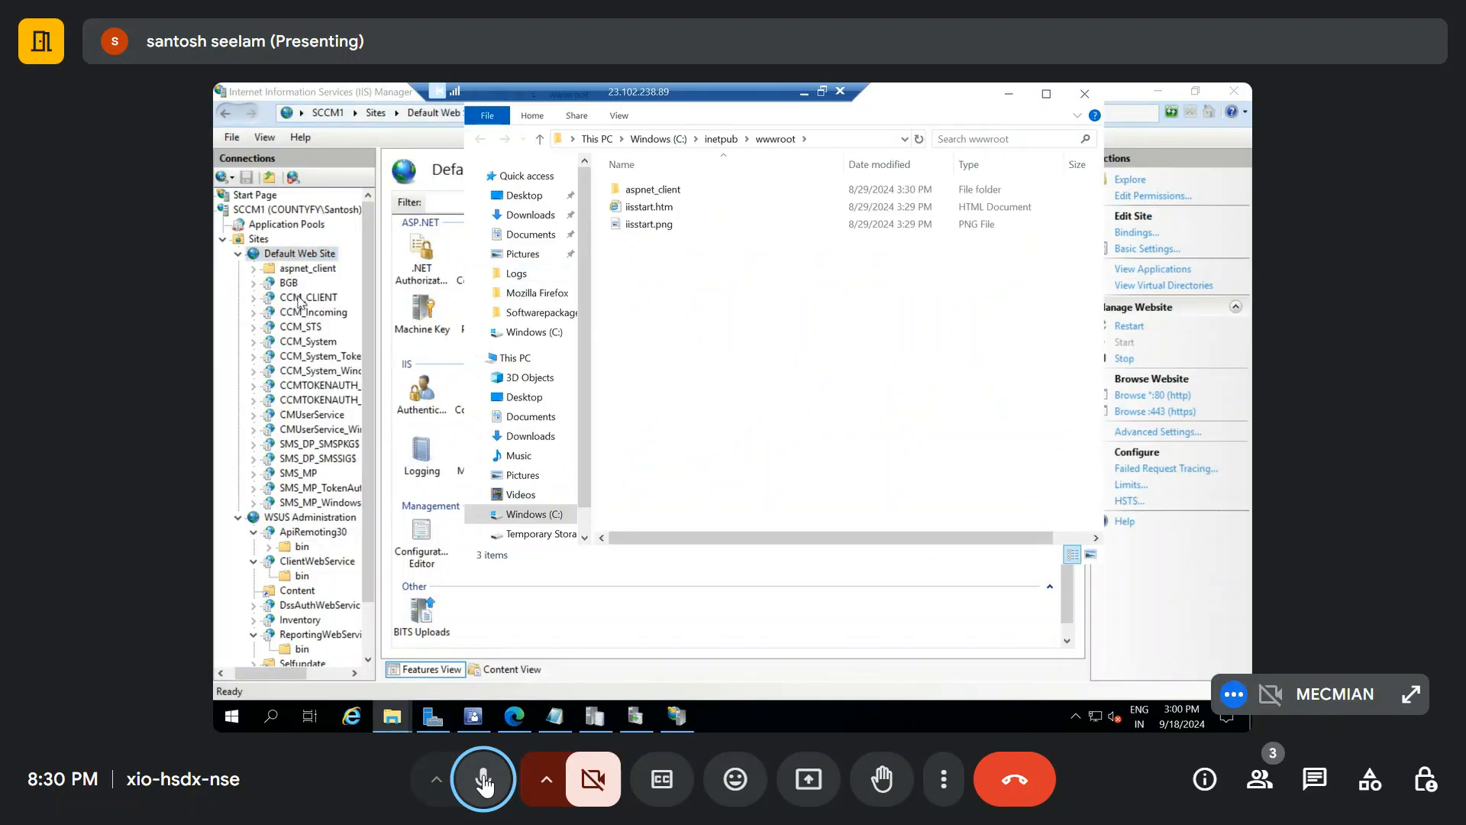
Expand the CCM_CLIENT application under Default Web Site and view its x64 folder and home page
left_click(302, 298)
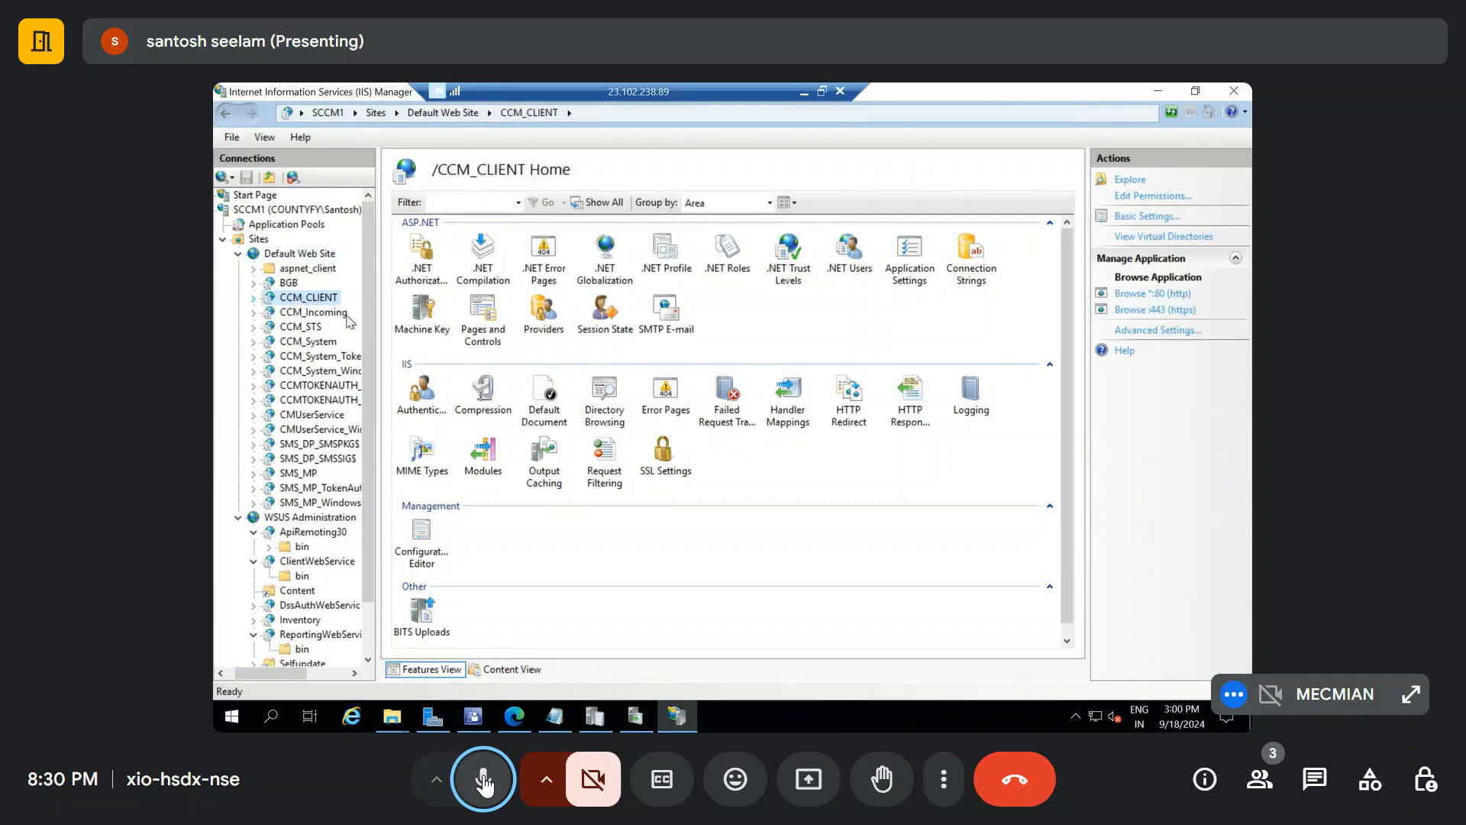
left_click(254, 298)
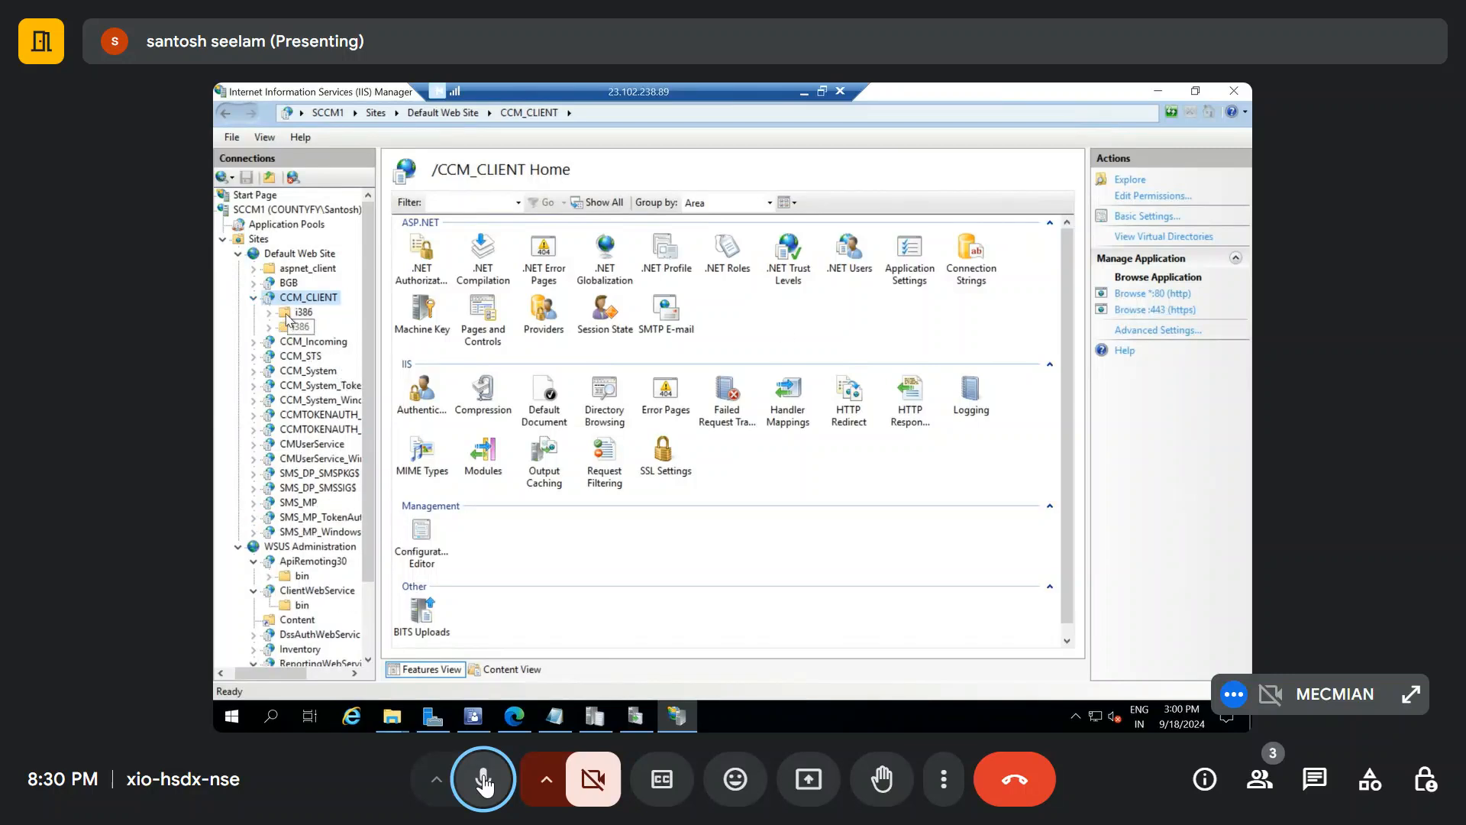
left_click(287, 328)
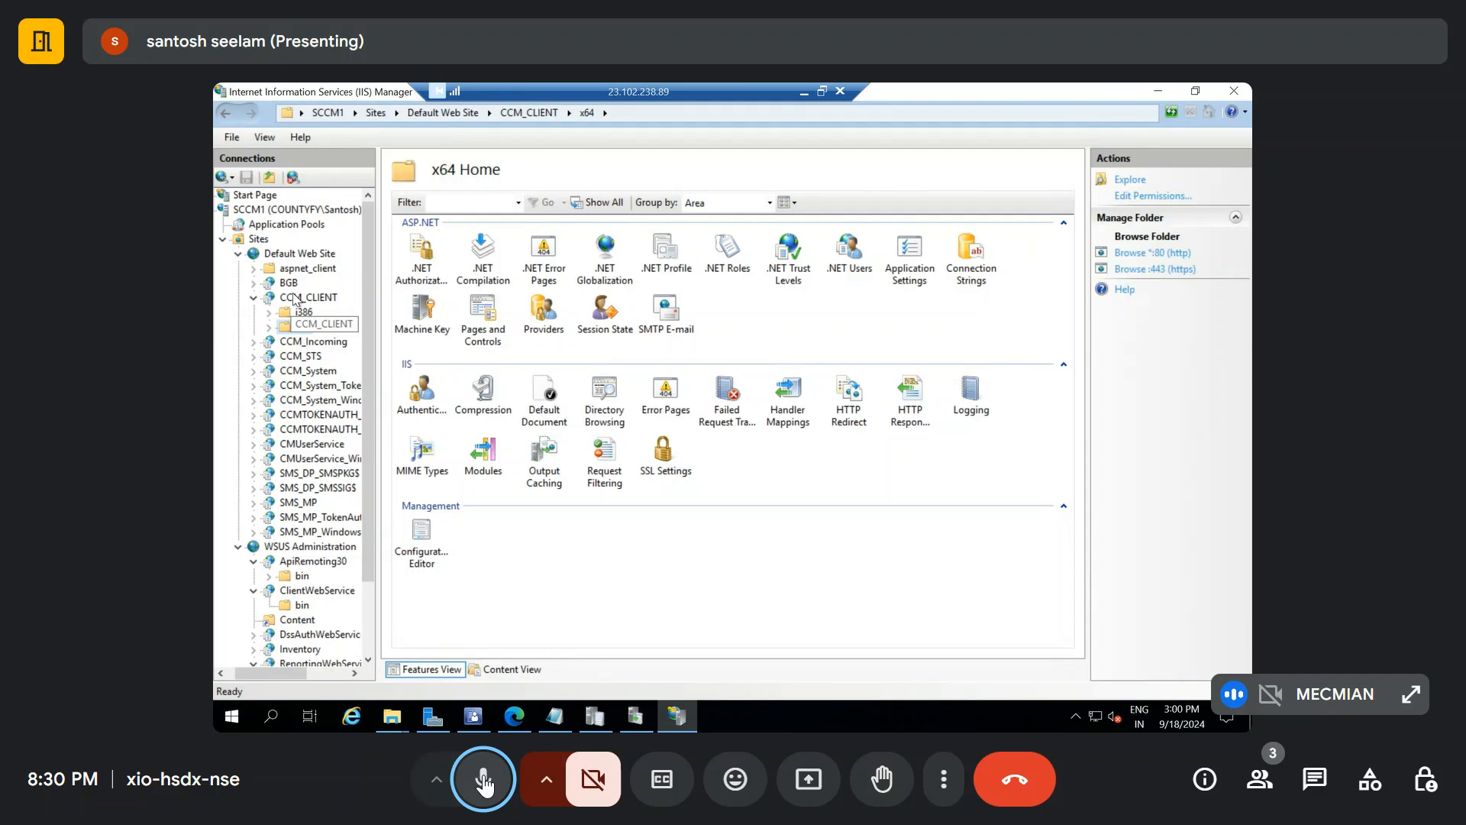
left_click(305, 297)
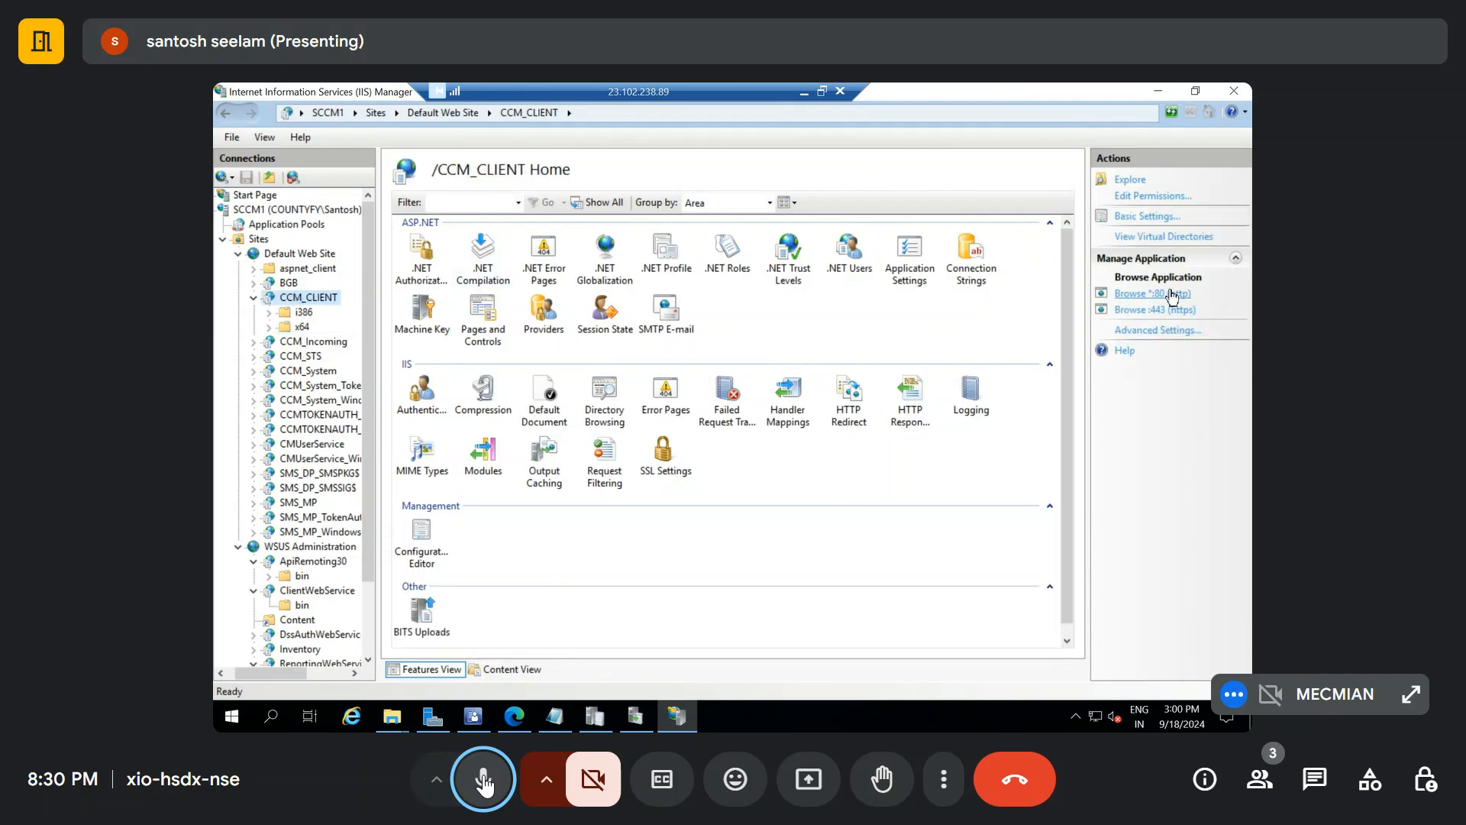
Explore CCM_CLIENT's physical folder, granting permanent access to it, and minimize the folder window
right_click(292, 299)
left_click(333, 308)
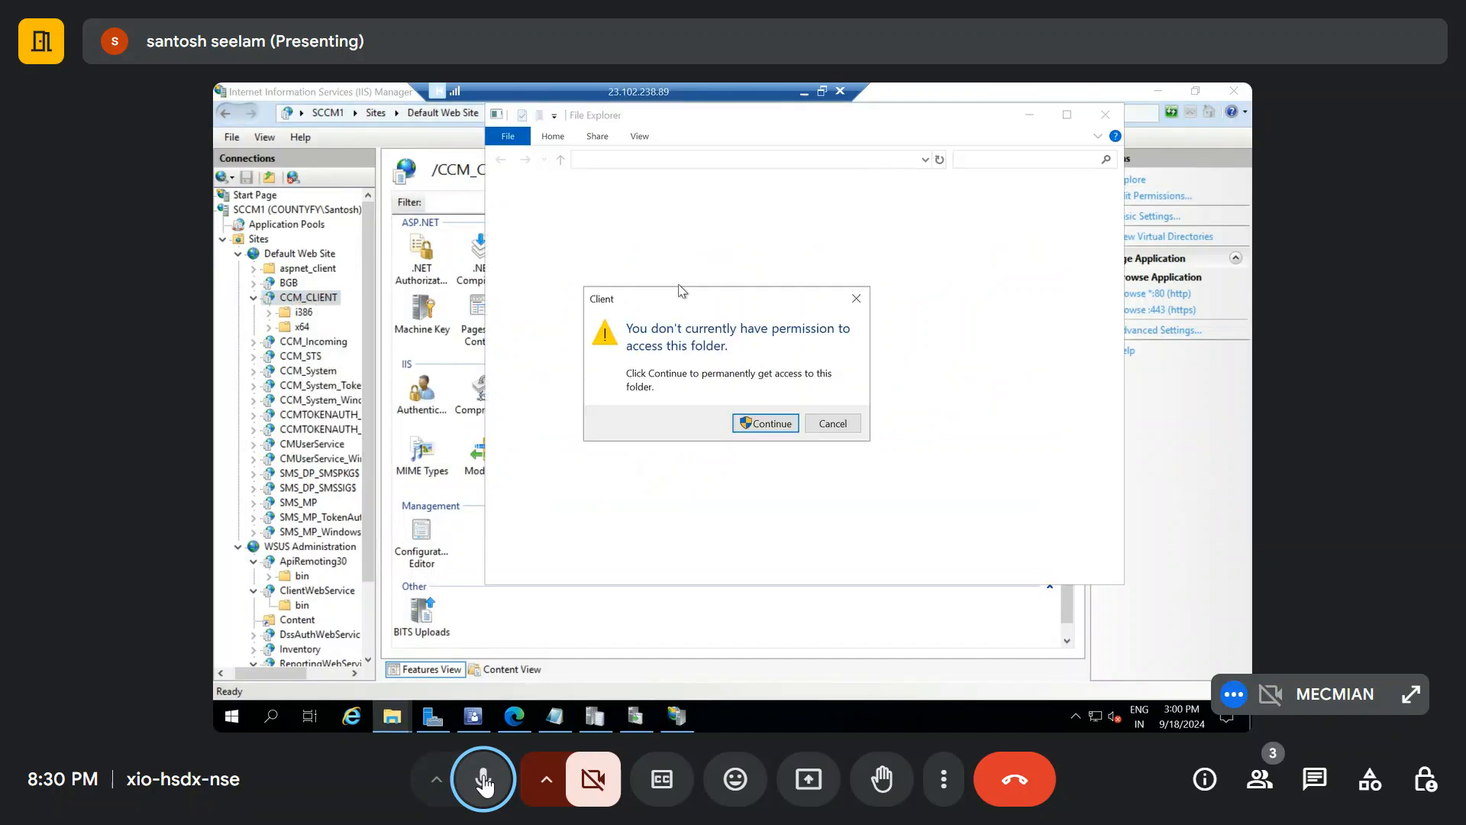
left_click(781, 425)
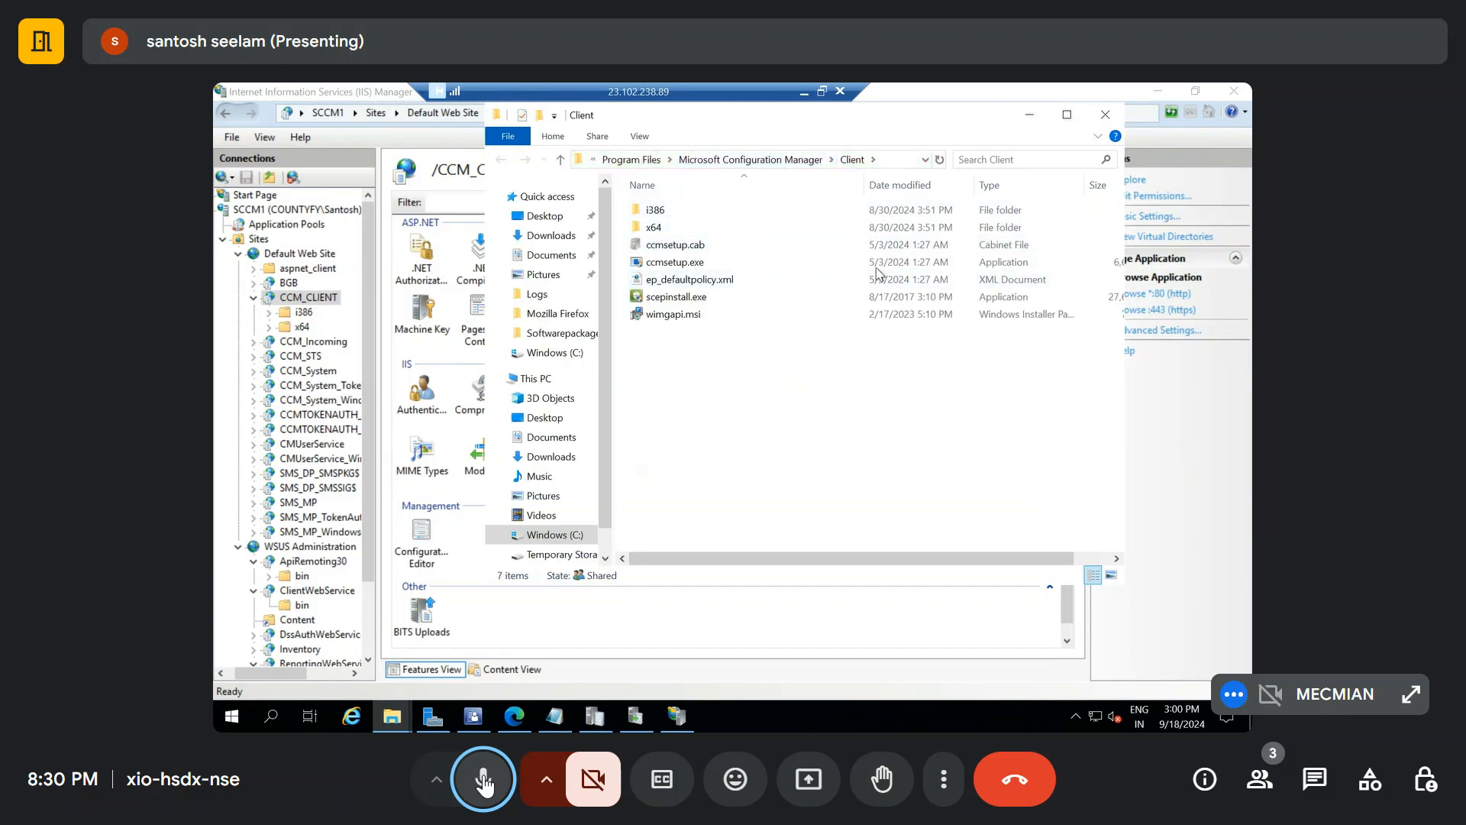
left_click(1035, 115)
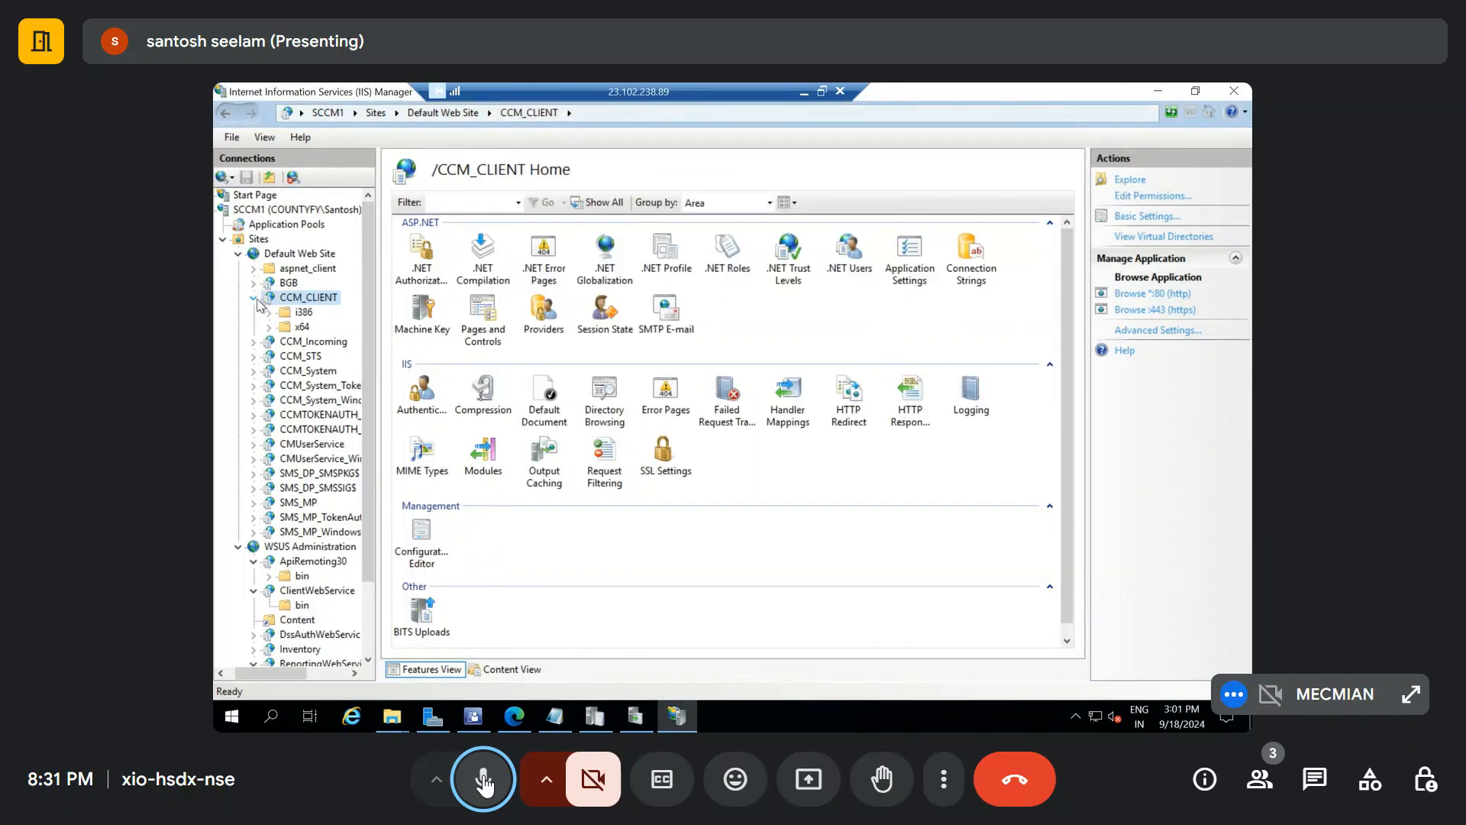
Bring back the Client folder window to review its files, and collapse CCM_CLIENT in the site tree
left_click(393, 718)
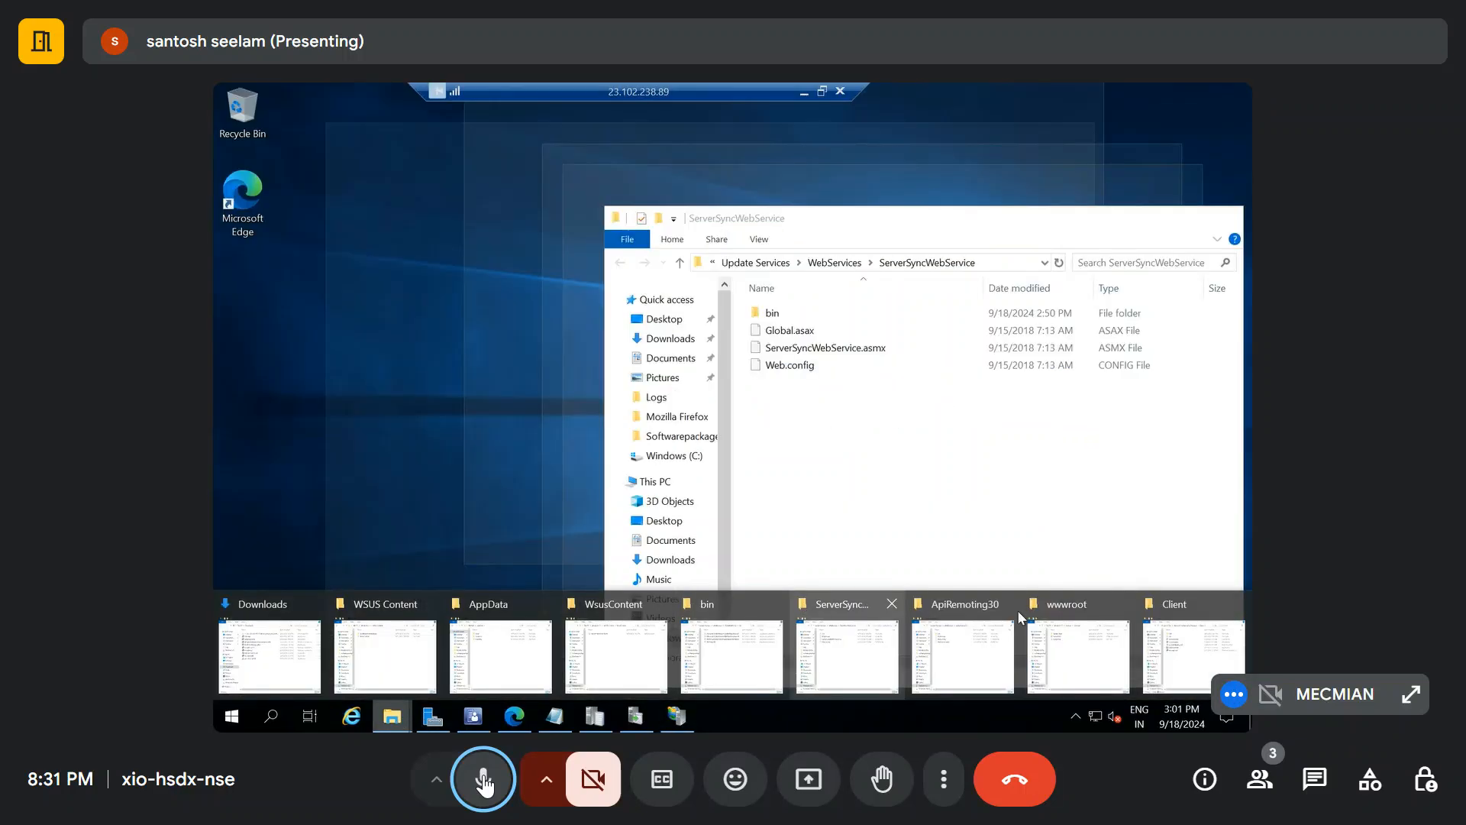
left_click(1208, 624)
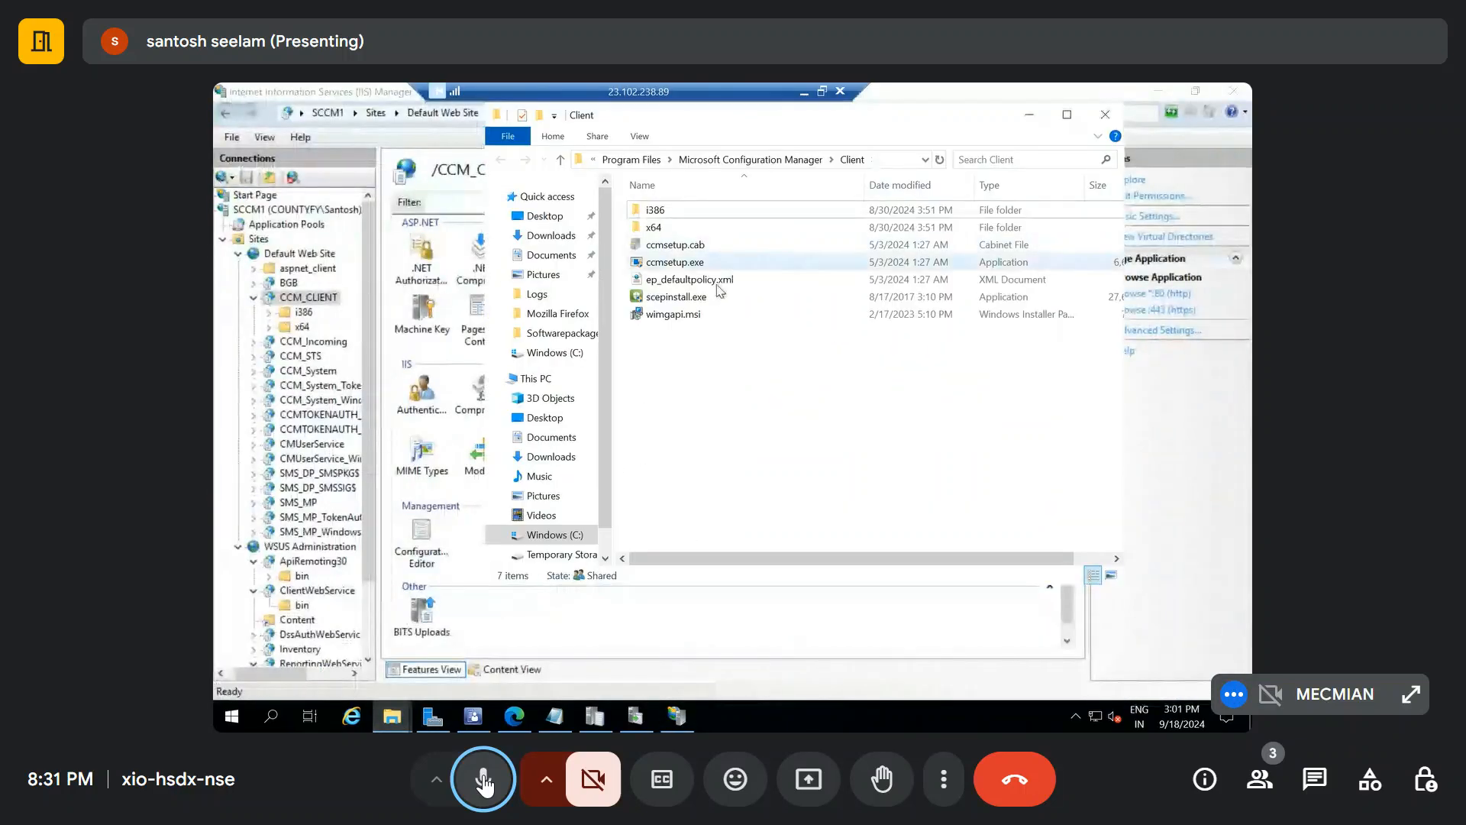
left_click(255, 299)
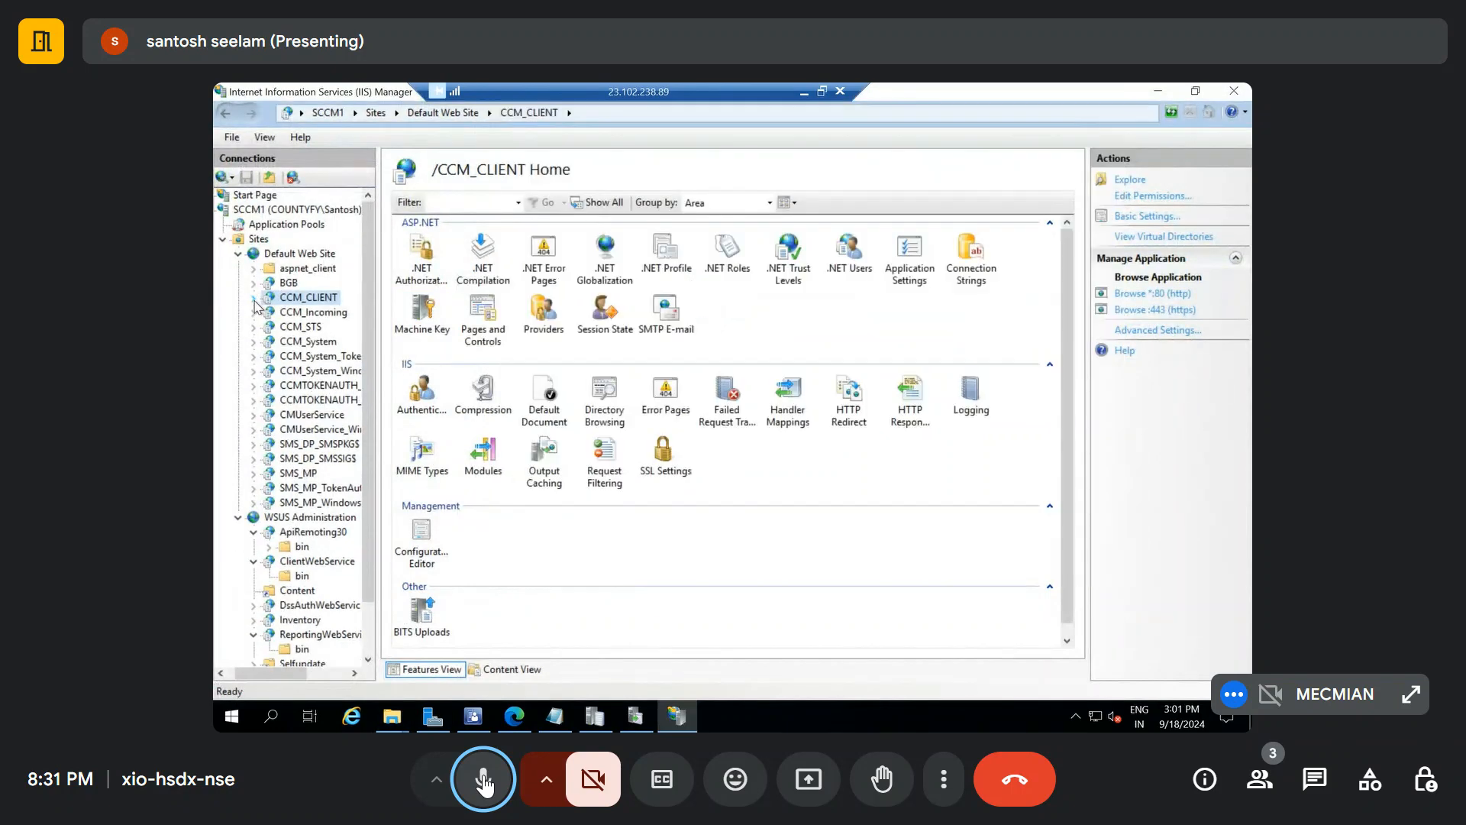
View the CCMTOKENAUTH_SMS_DP_SMSPKG$ application, explore SMS_MP's physical folder, and go up to its parent SMS_CCM folder
left_click(309, 387)
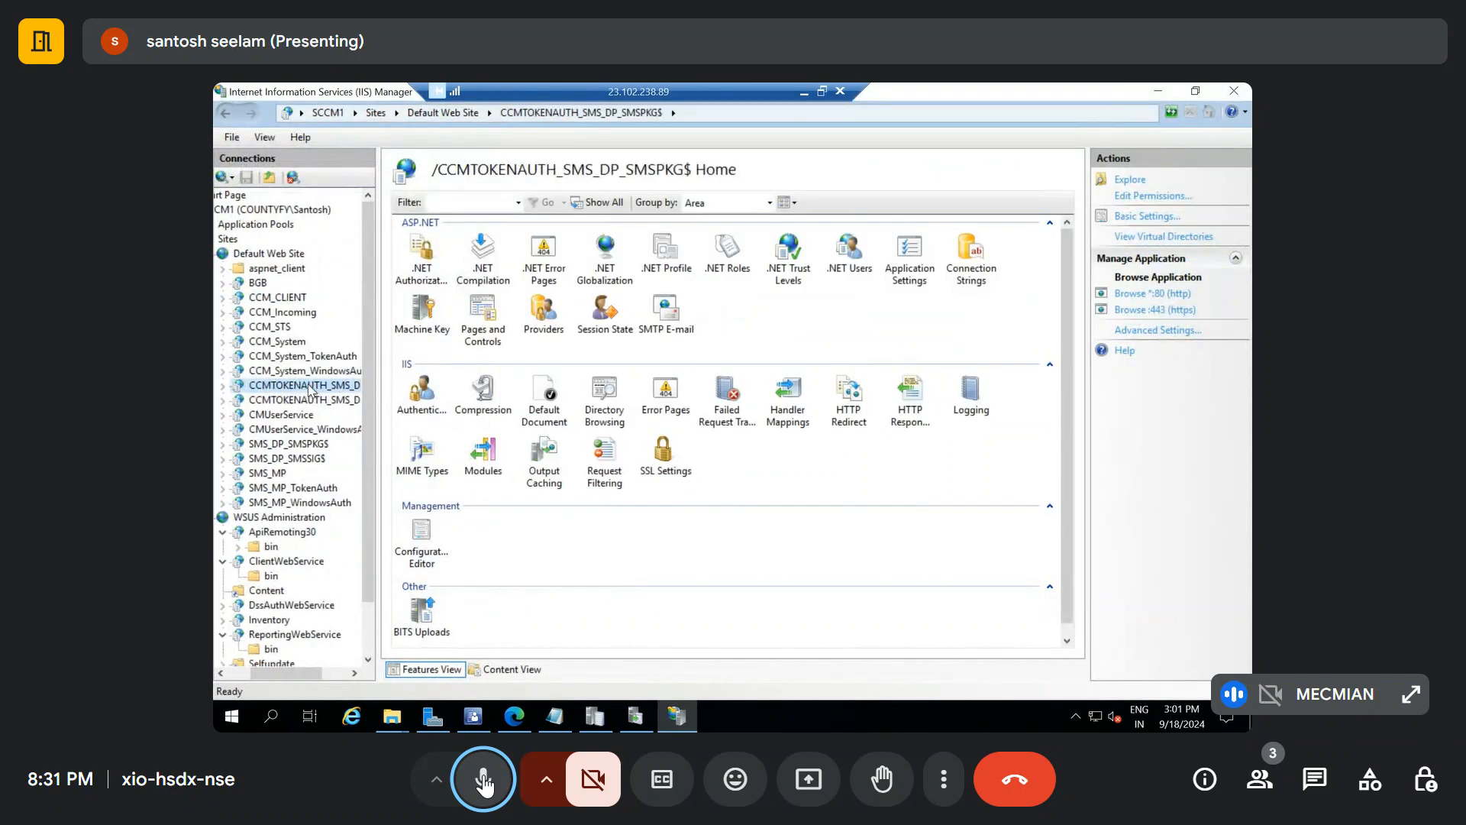
right_click(276, 474)
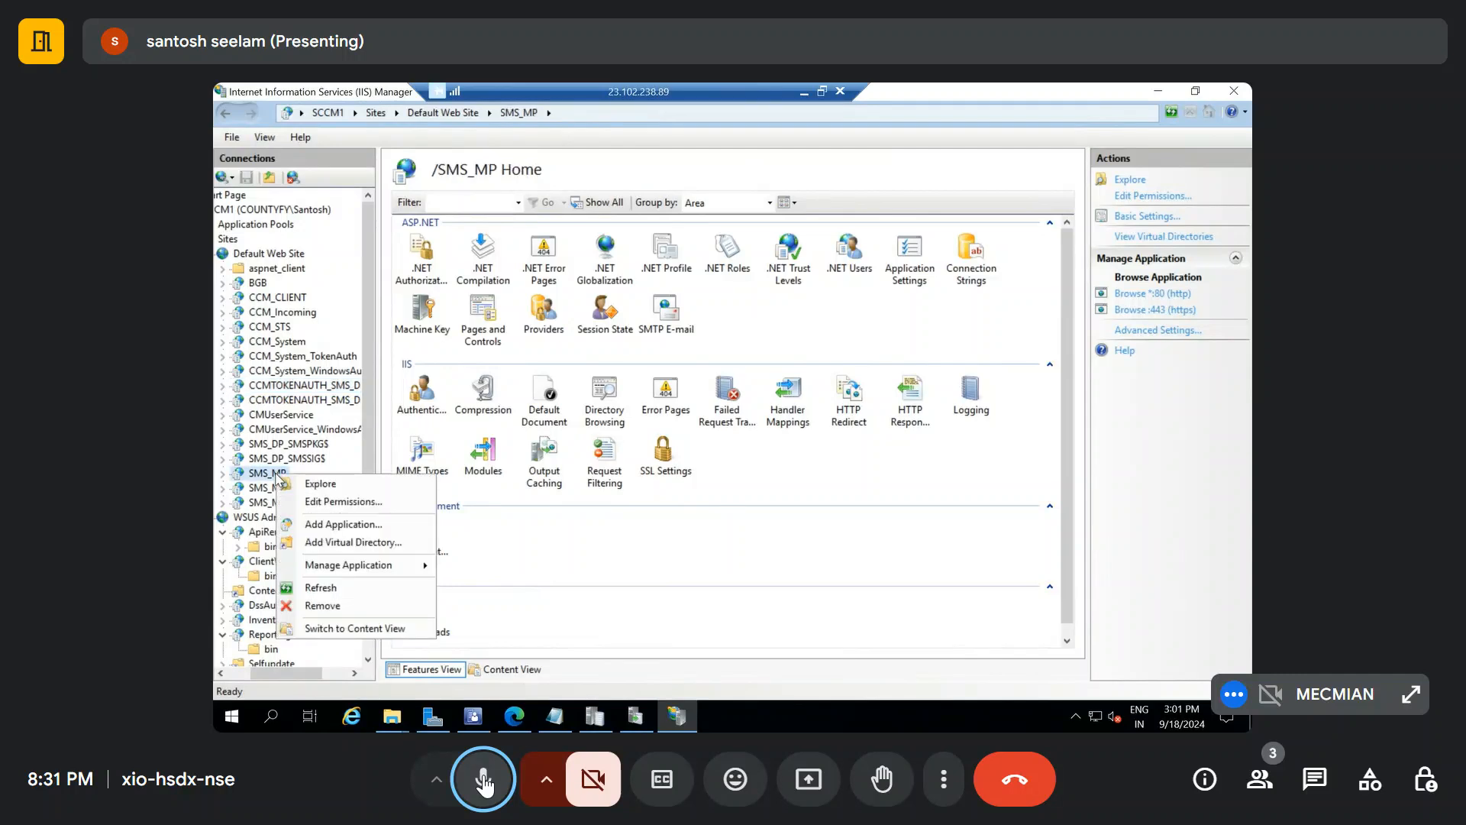
left_click(299, 483)
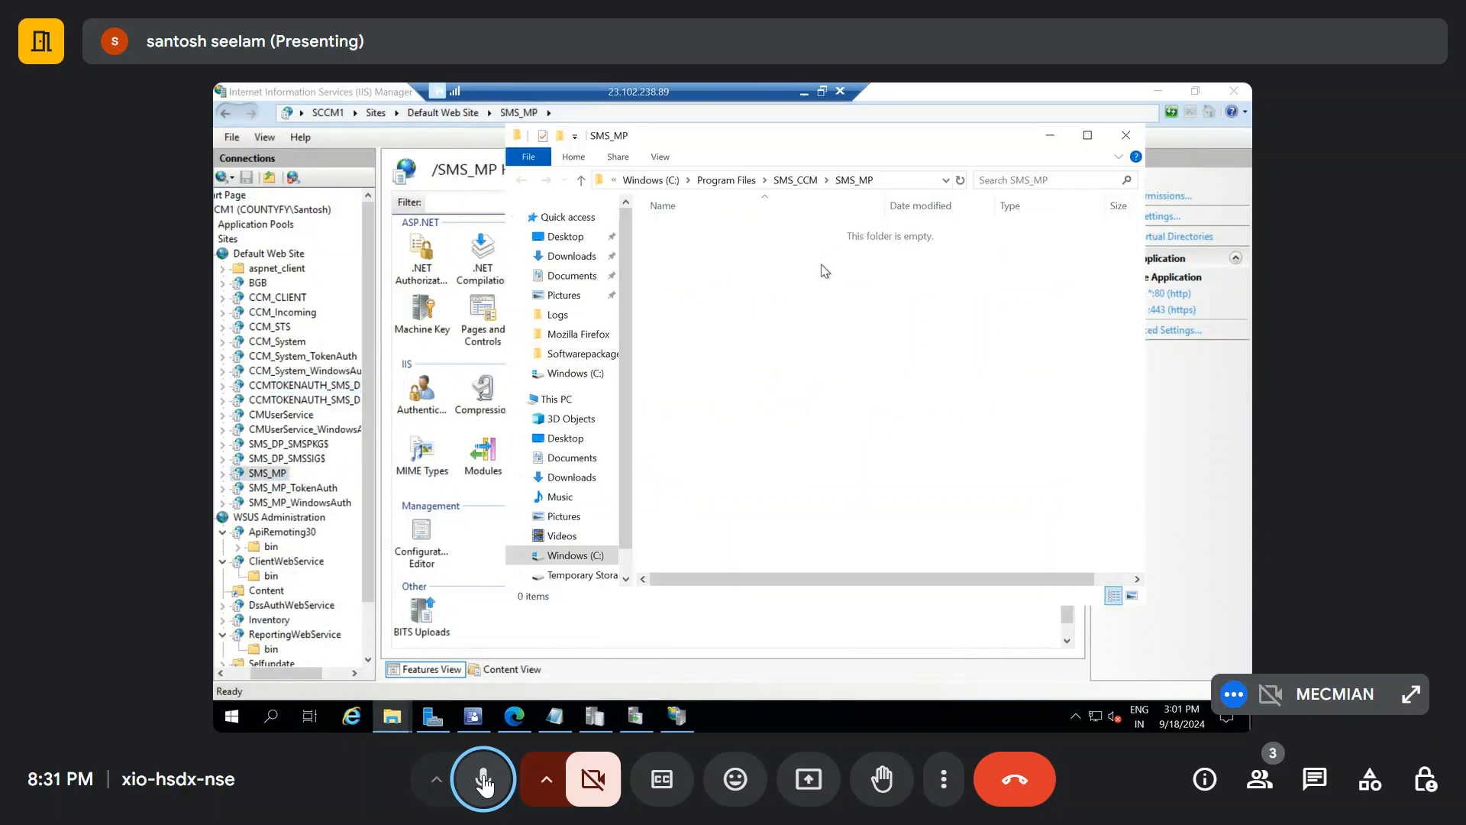
left_click(797, 182)
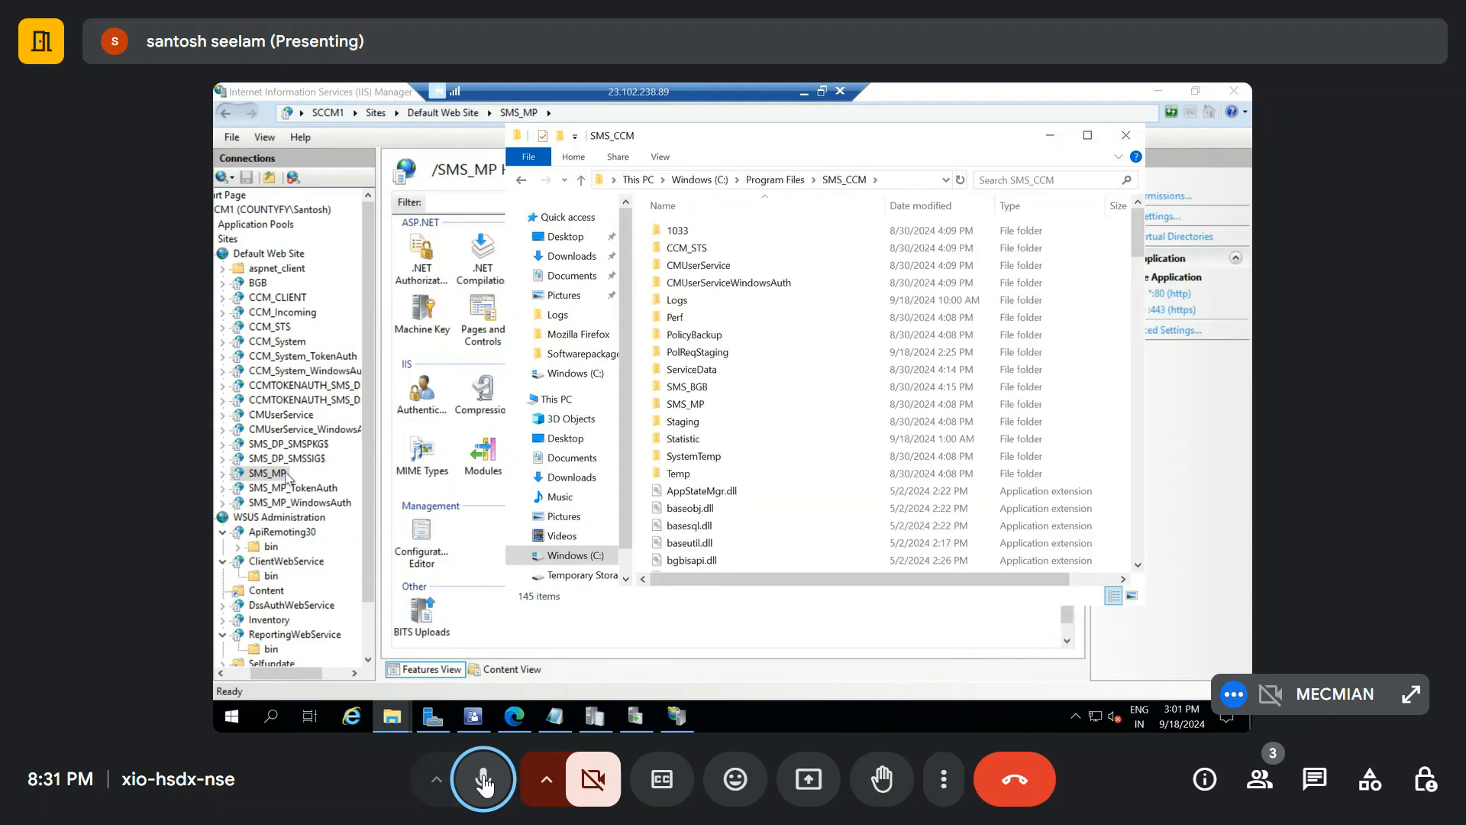
Collapse Default Web Site and WSUS Administration, and expand both again to compare their applications
left_click(222, 475)
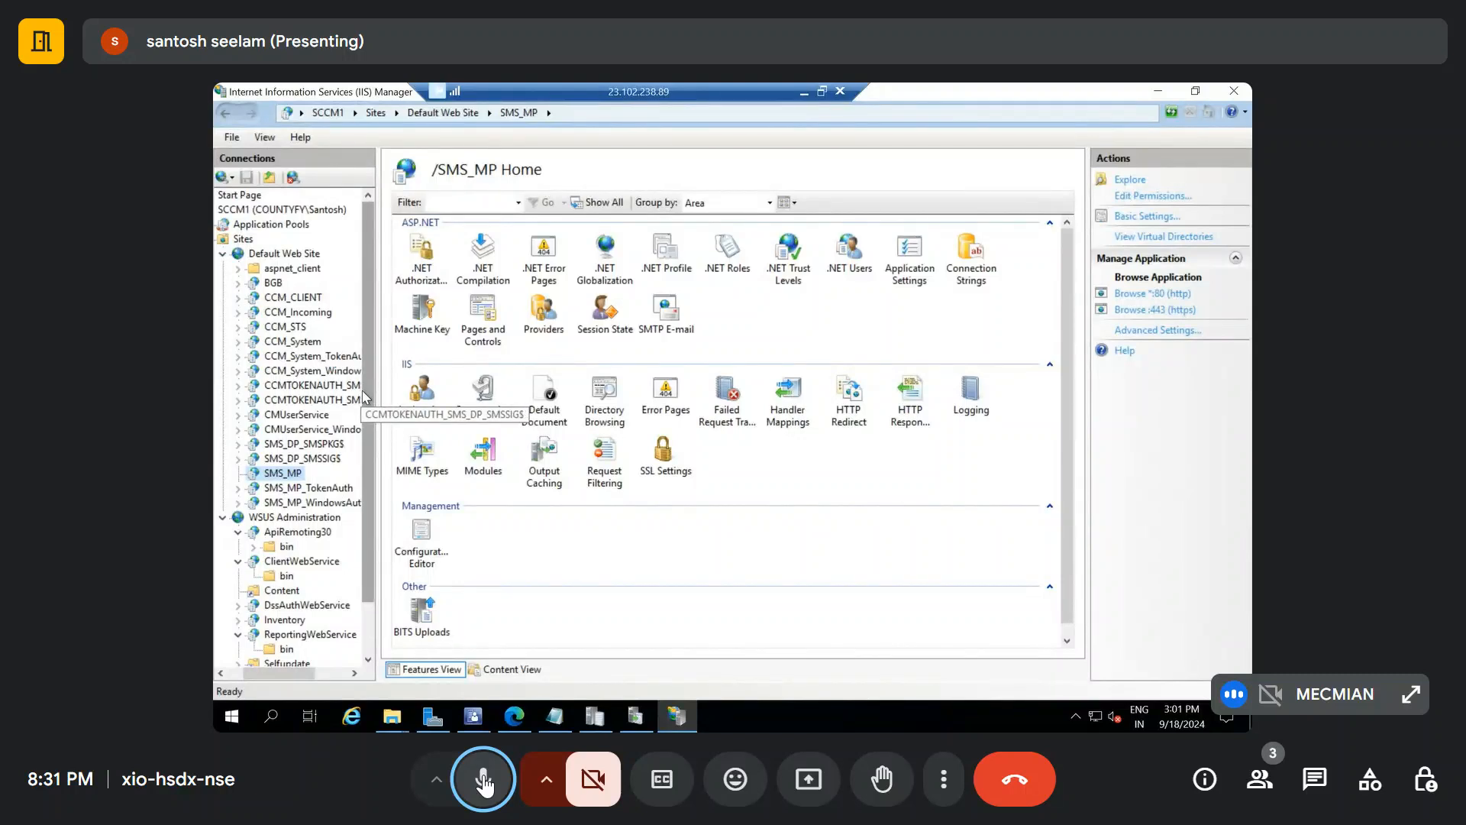
left_click(222, 255)
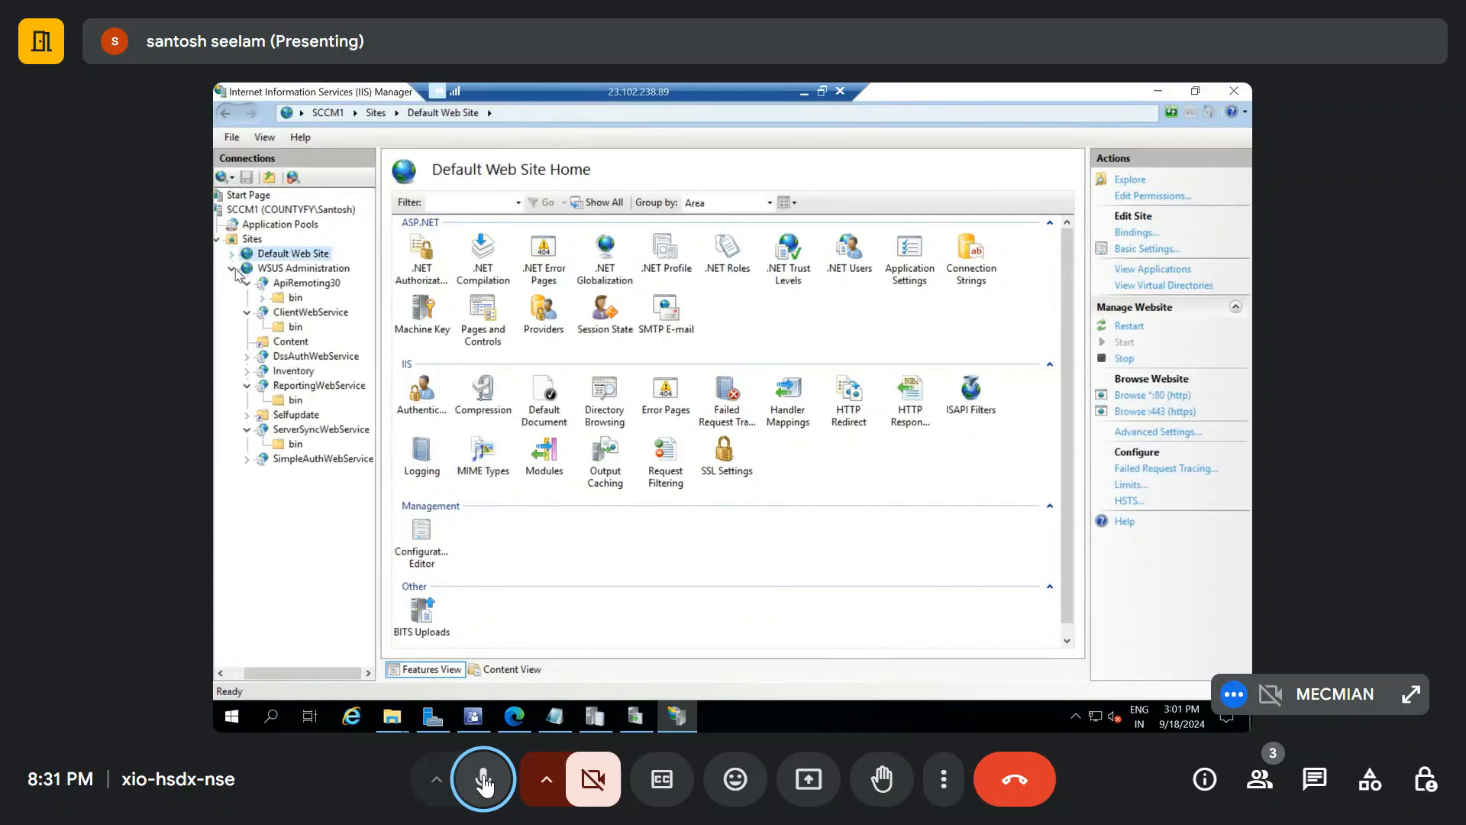
left_click(232, 269)
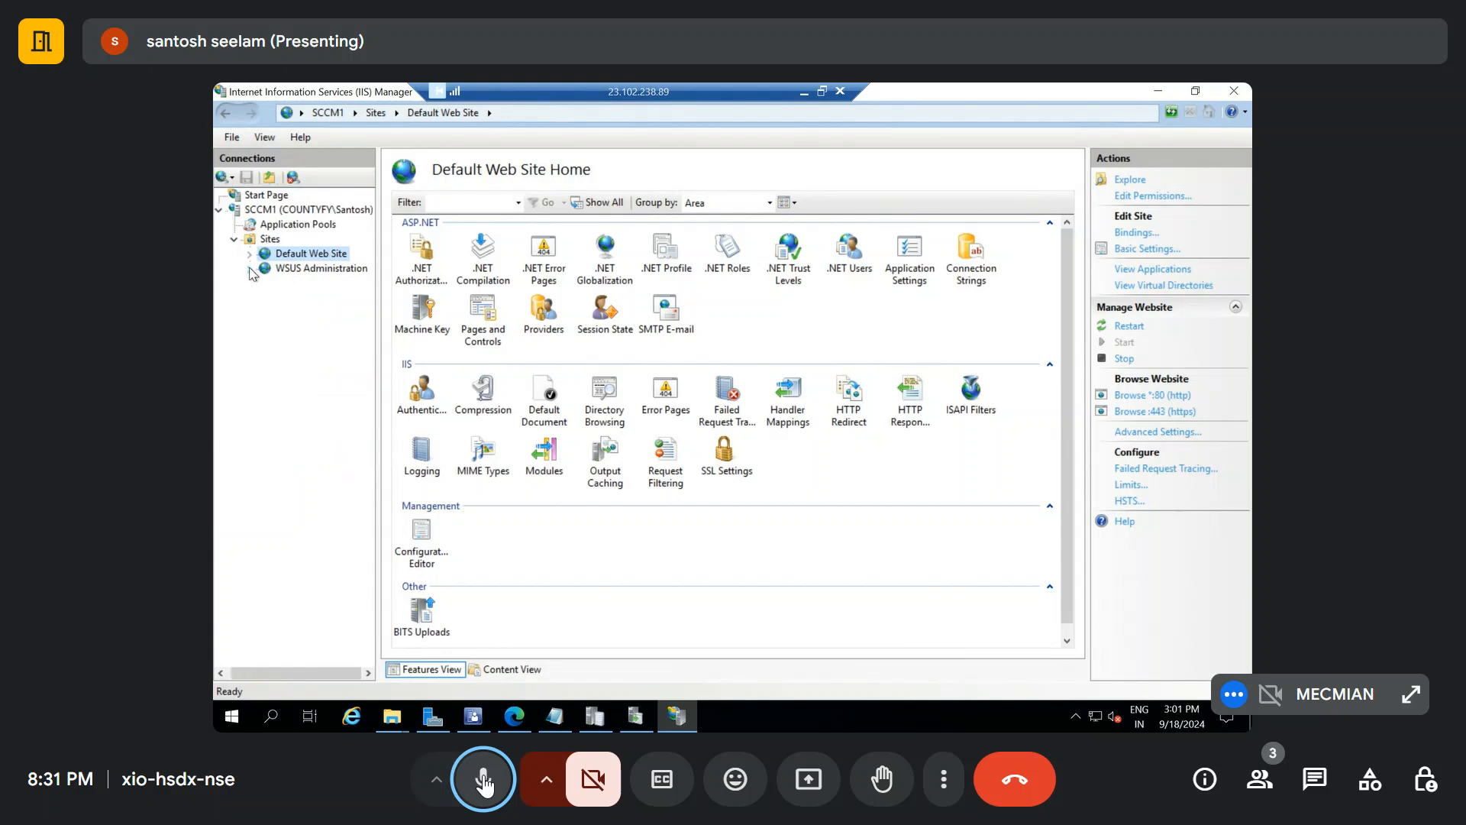
left_click(249, 268)
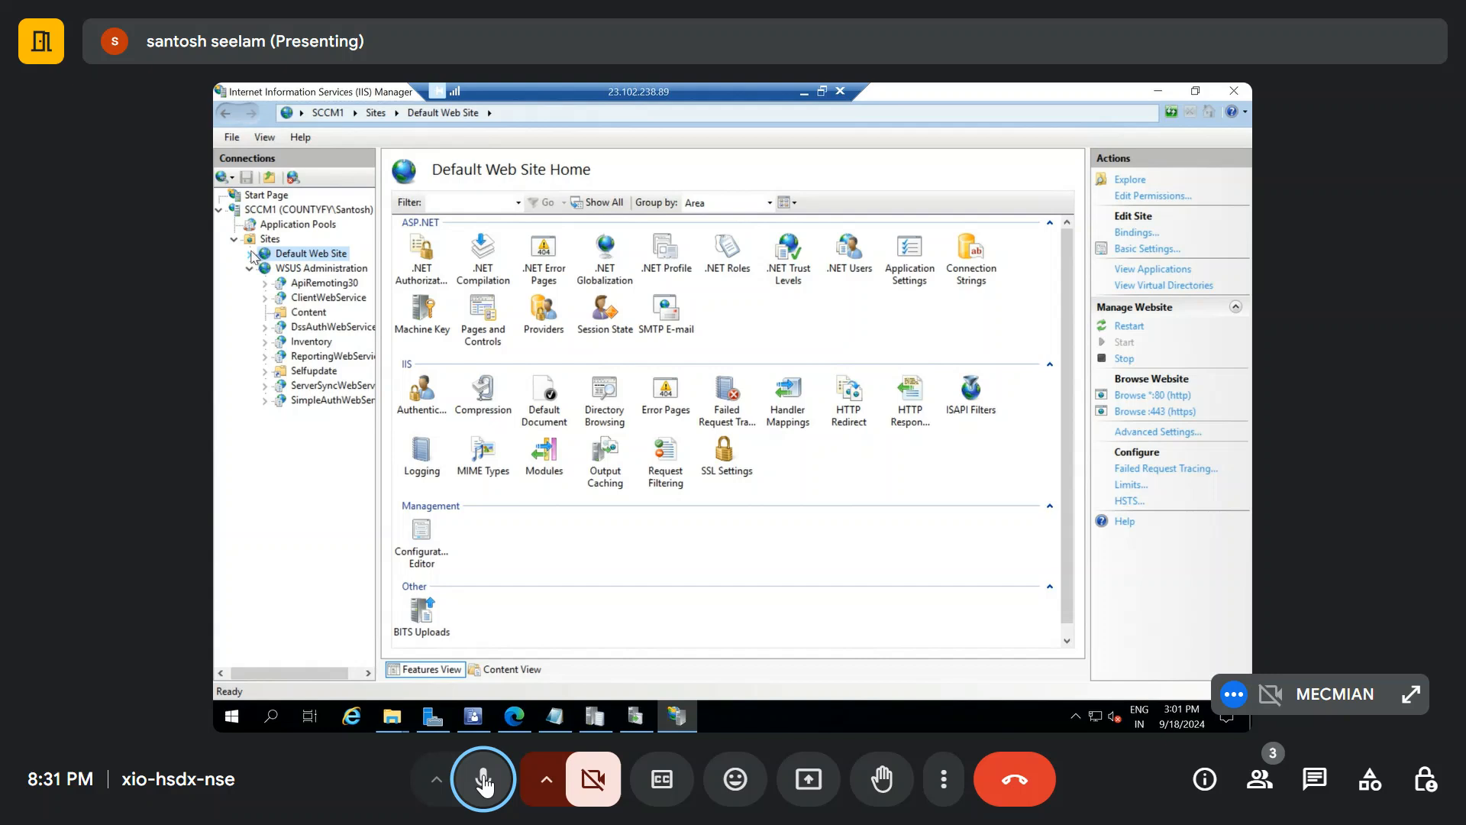
left_click(249, 254)
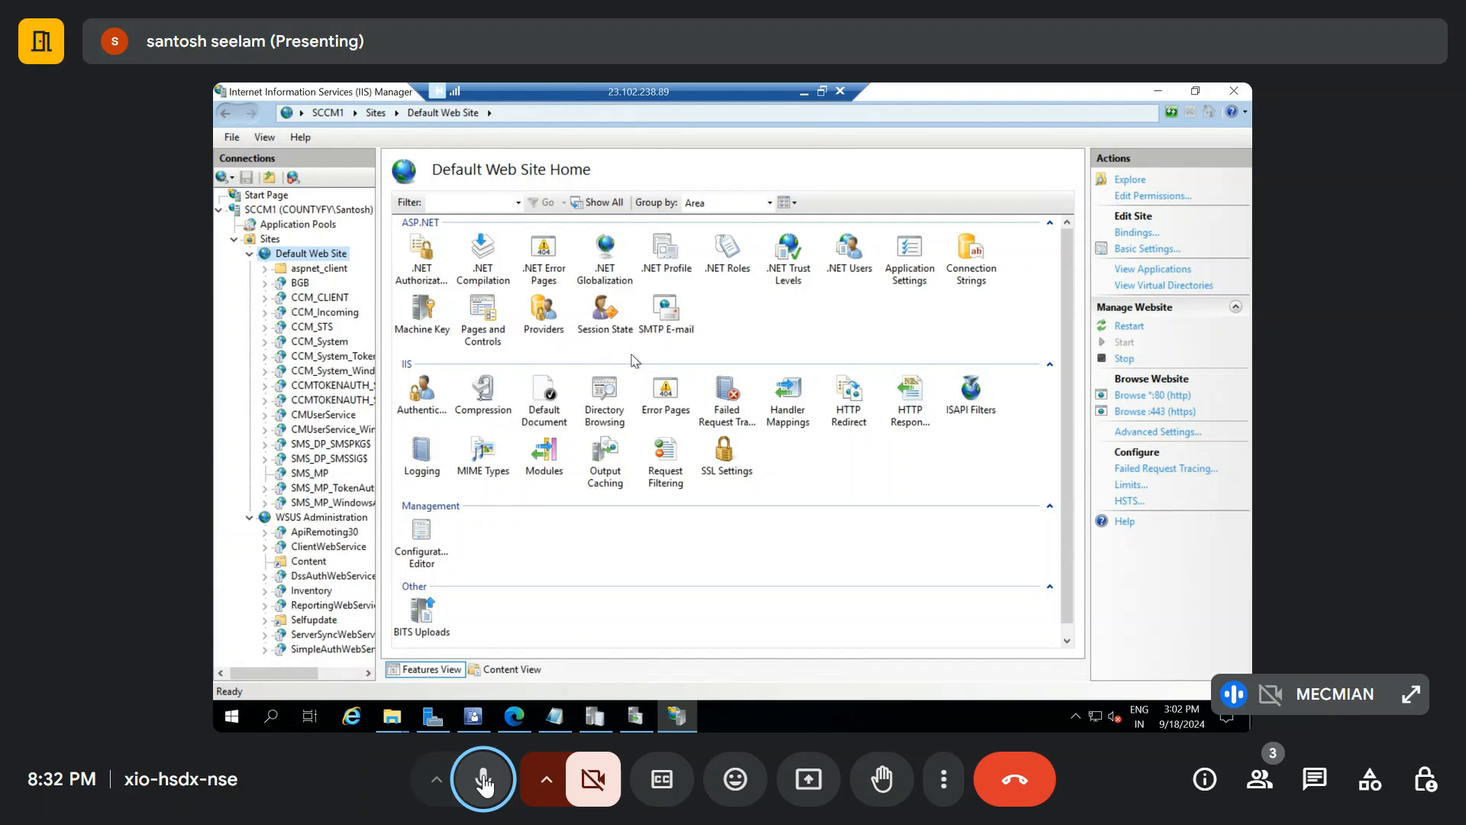
Review the General and Sharing properties of CCM_Incoming's physical folder, and close the properties without changes
left_click(334, 314)
right_click(334, 314)
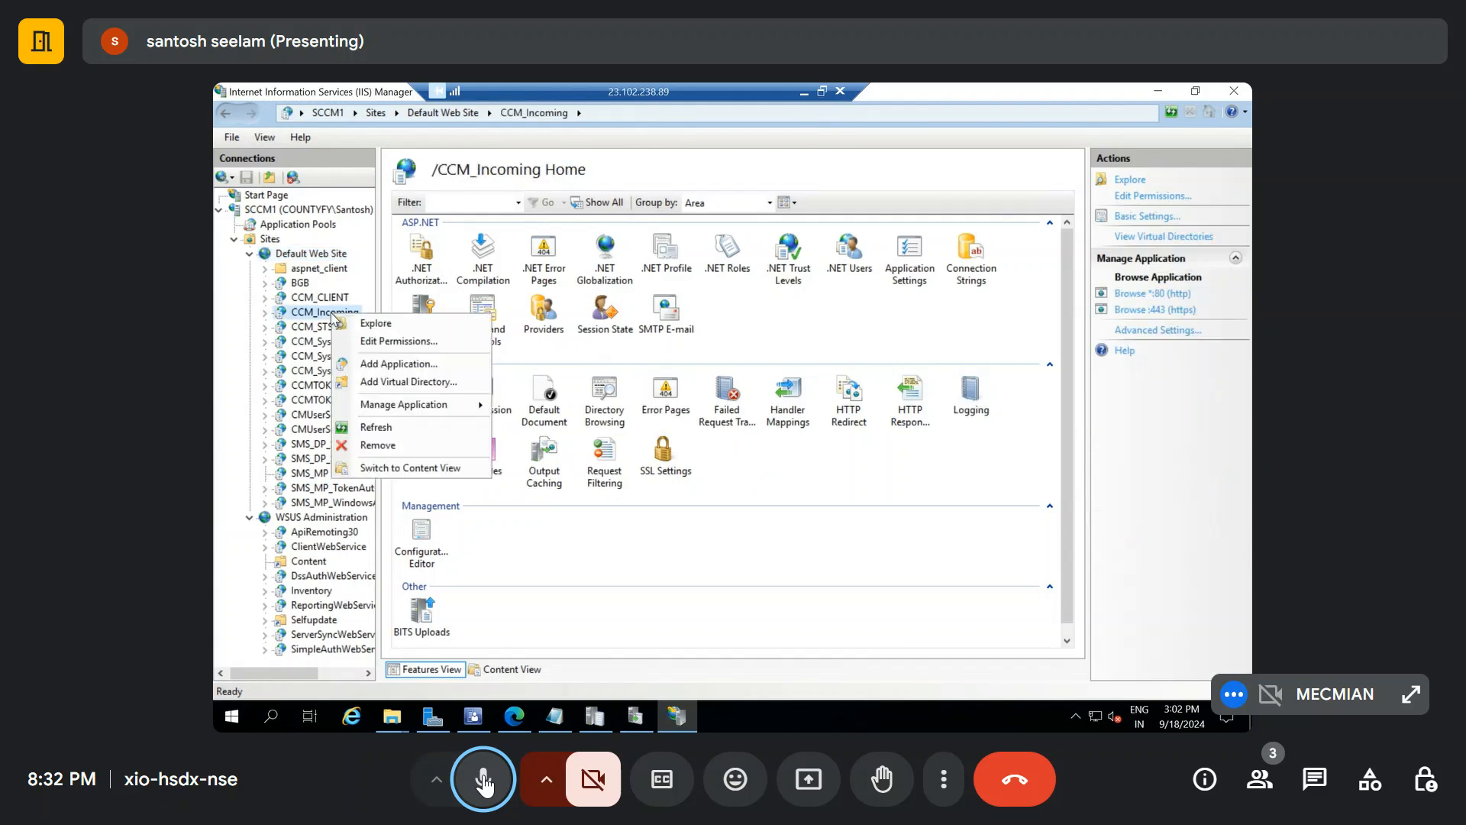
left_click(393, 342)
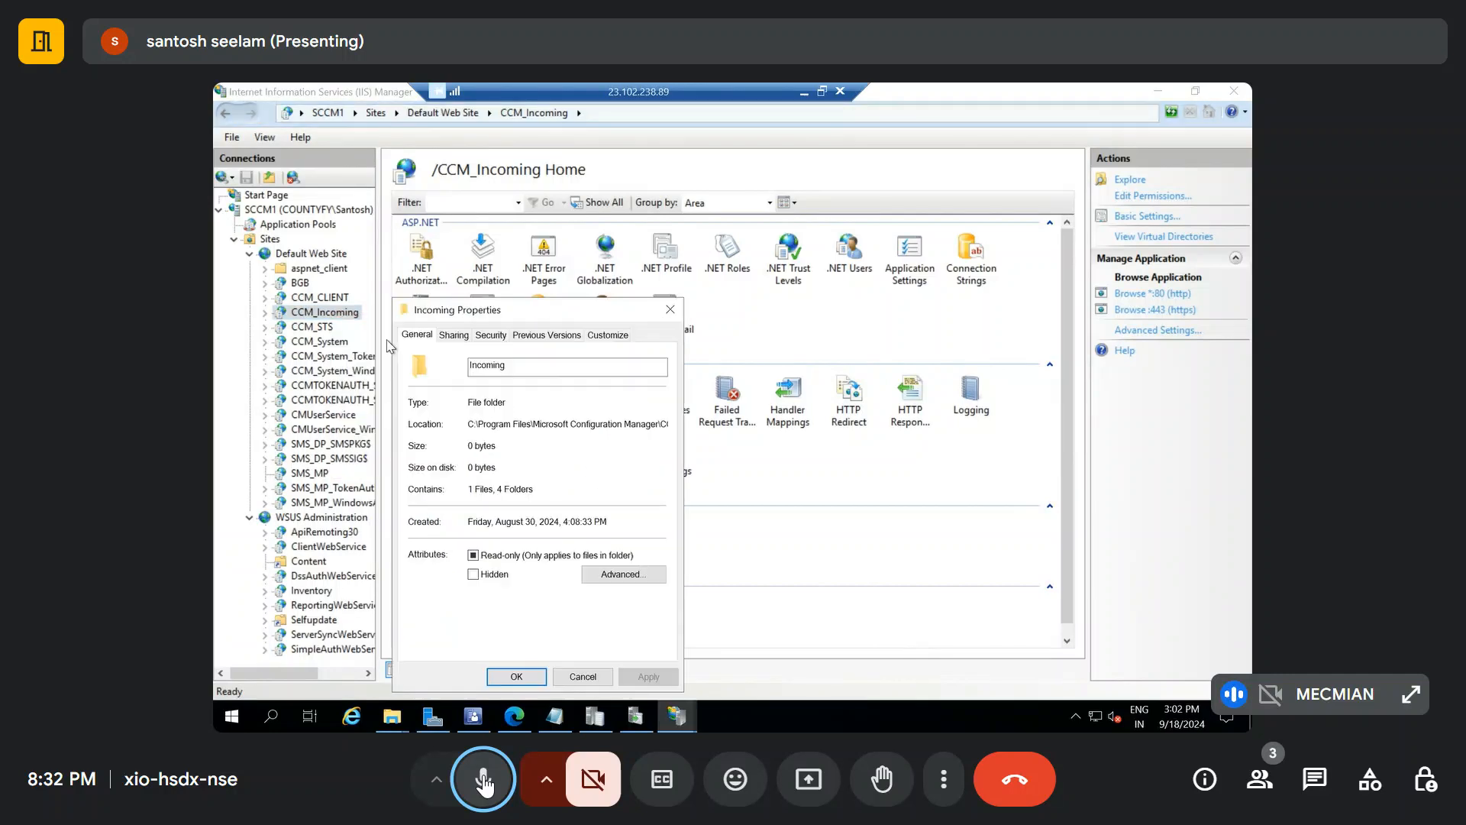
left_click(485, 336)
left_click(462, 337)
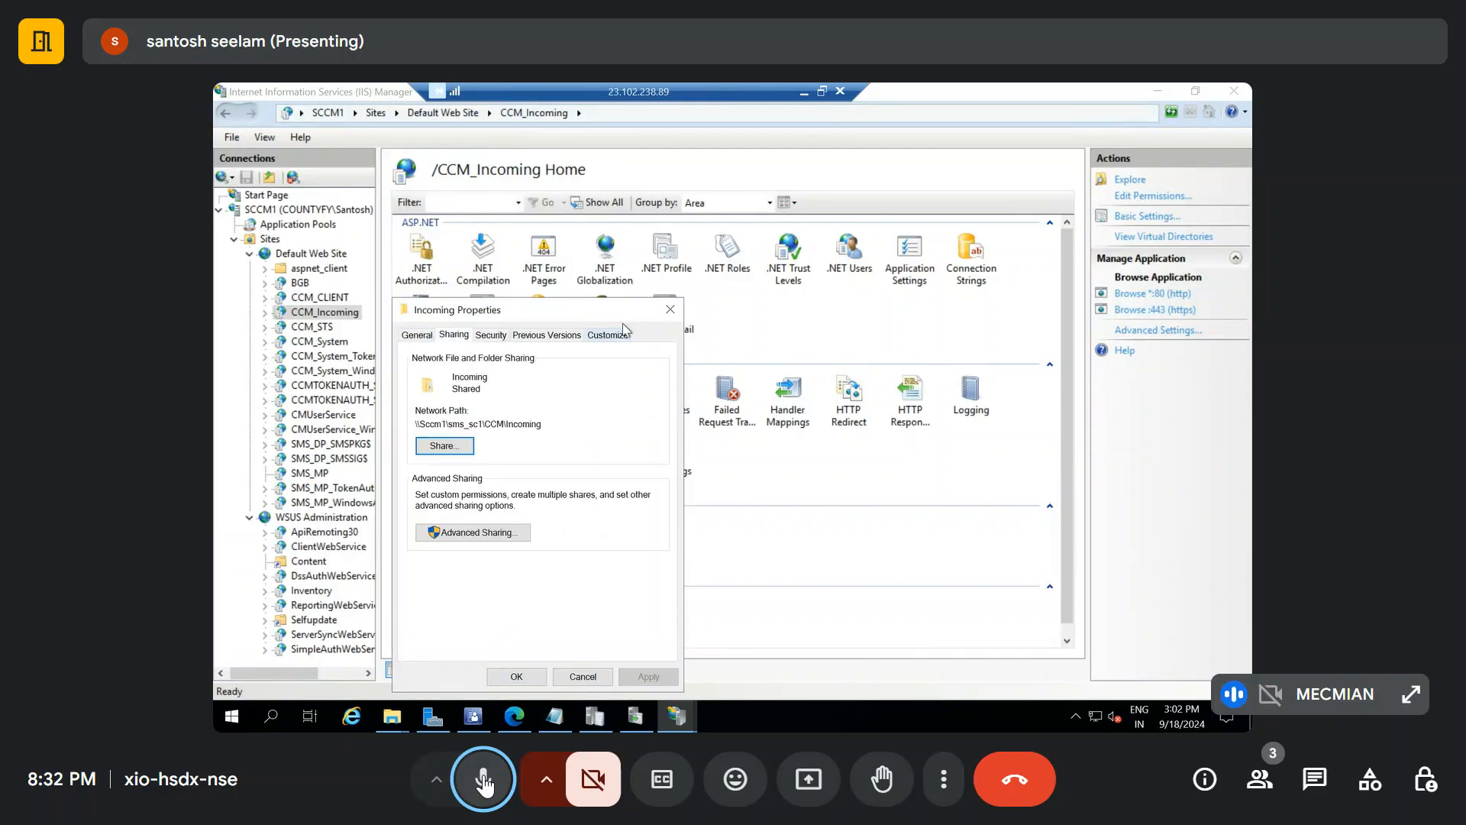
left_click(671, 309)
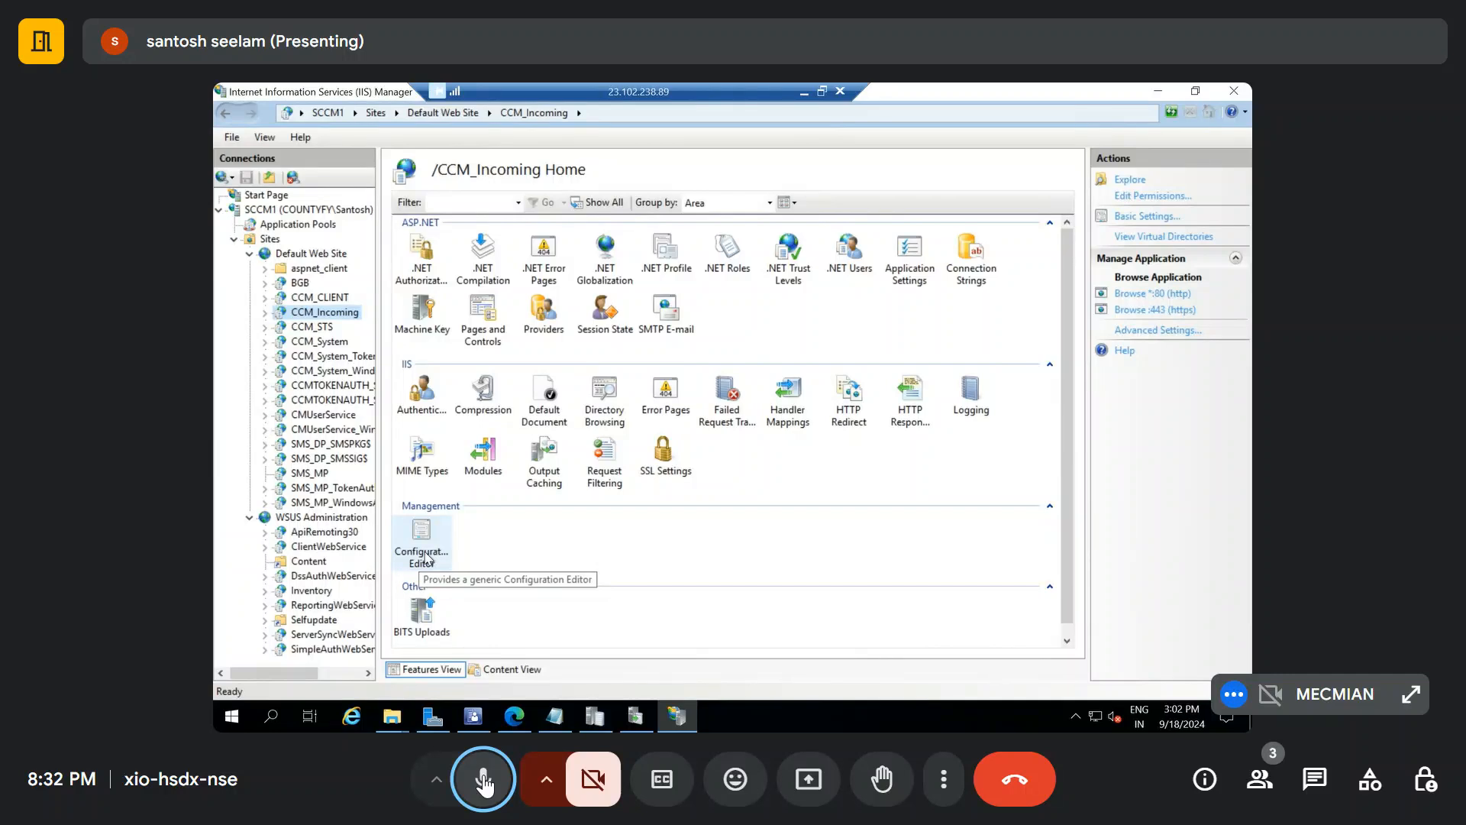
View the SMS_DP_SMSSIG$ and ApiRemoting30 applications, and collapse Default Web Site and WSUS Administration in the site tree
left_click(363, 459)
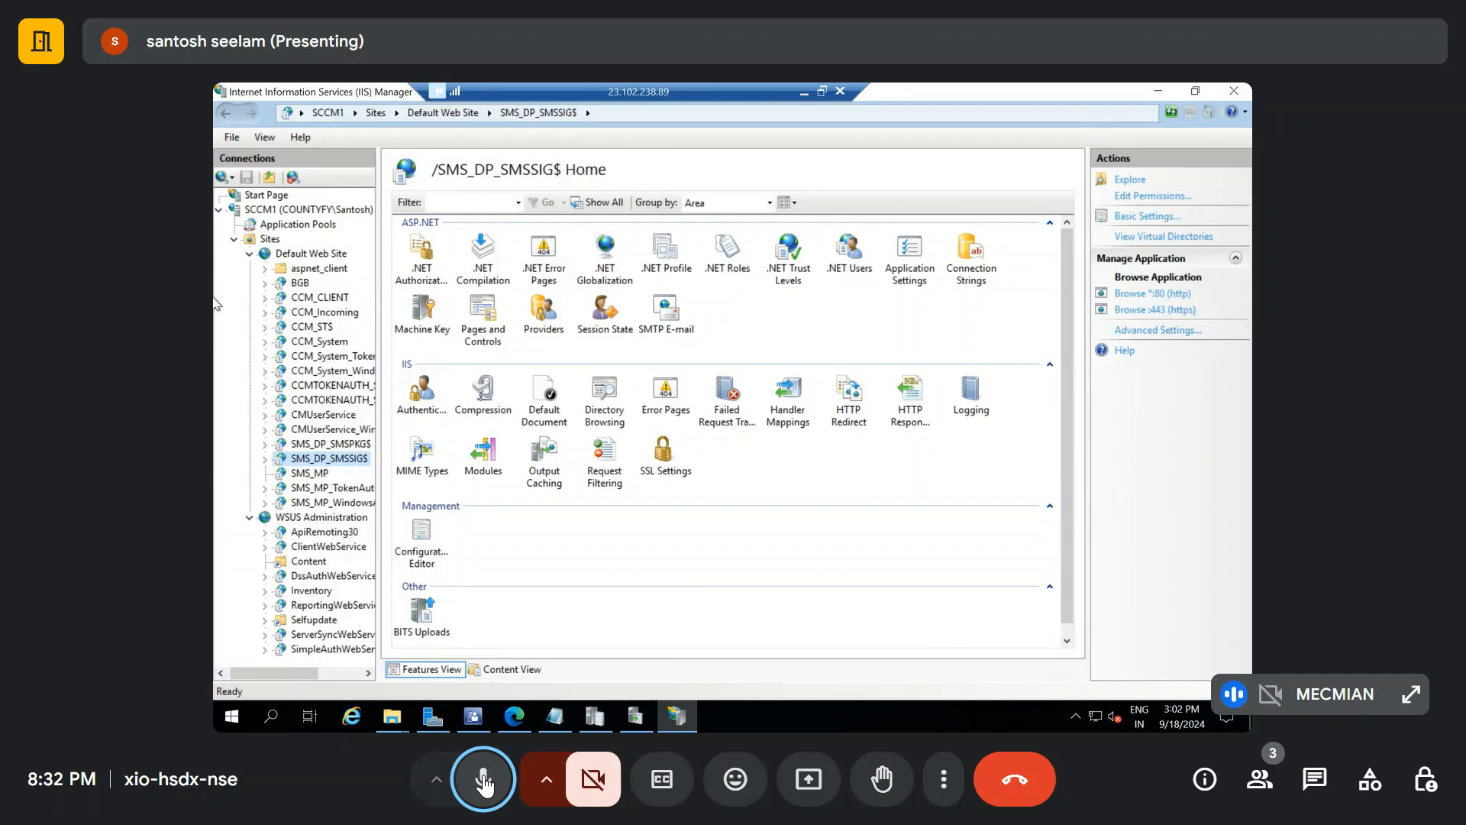
left_click(251, 255)
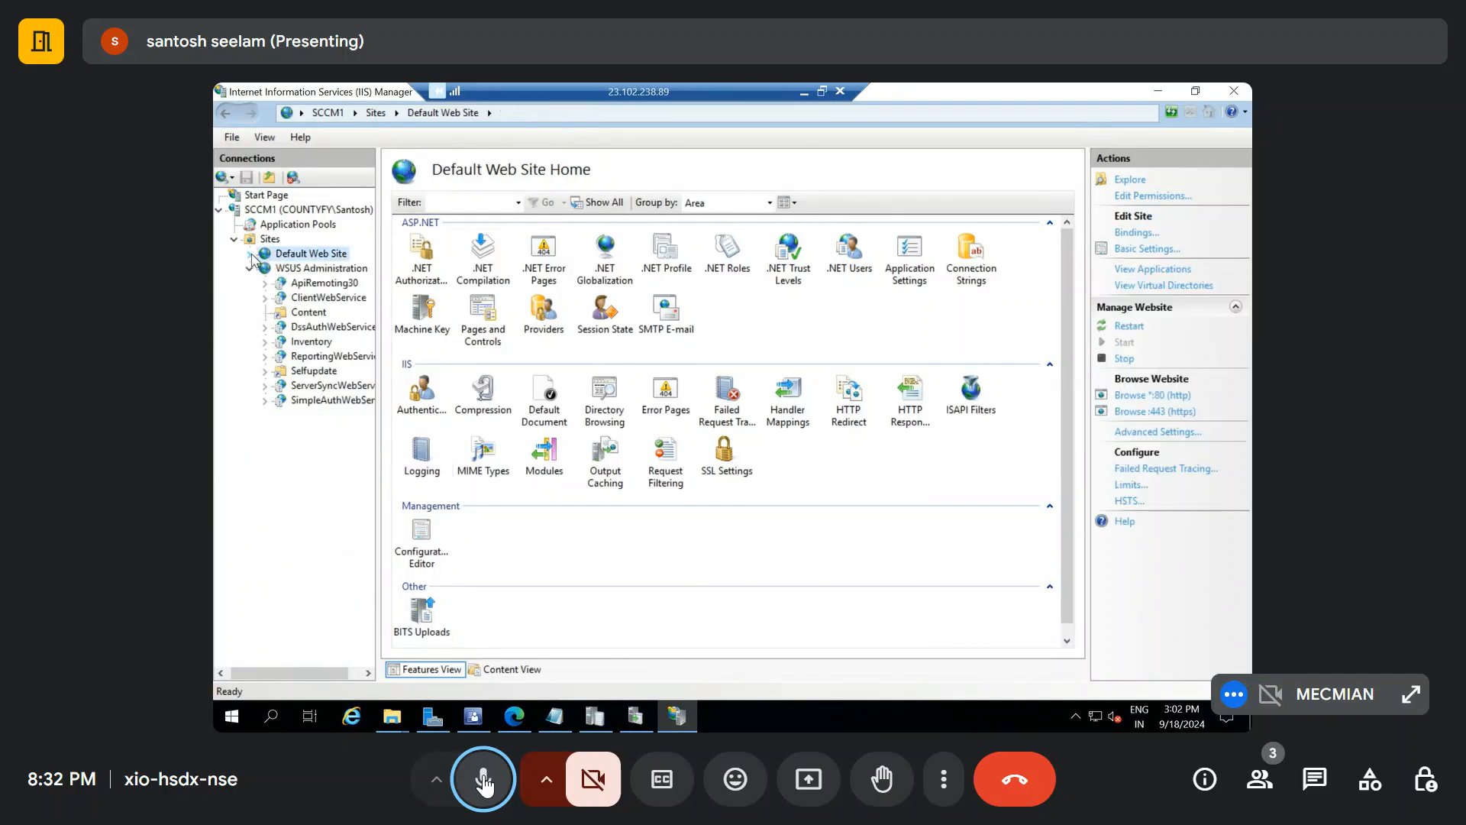
left_click(252, 255)
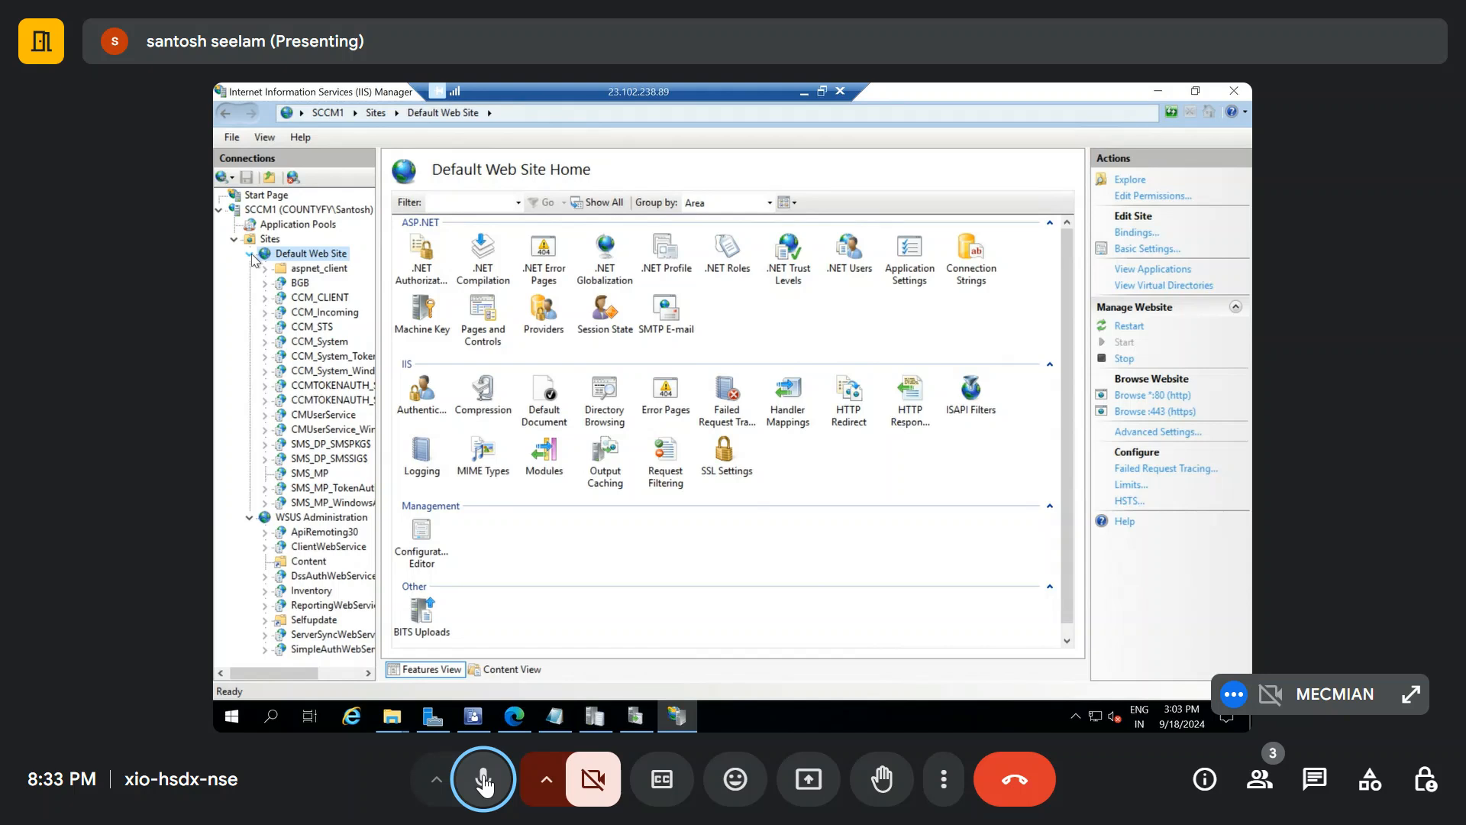
left_click(329, 544)
left_click(329, 533)
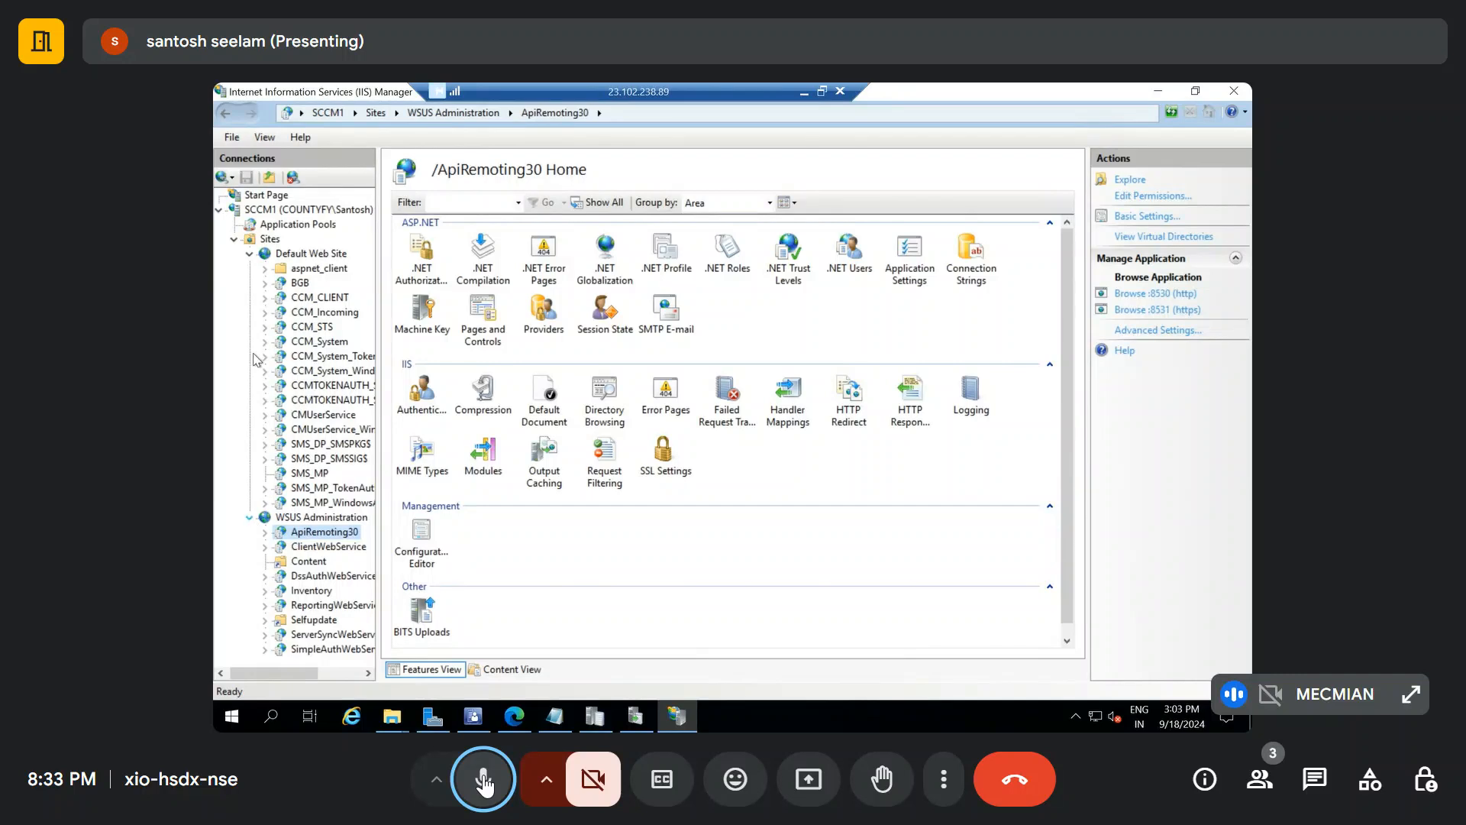
left_click(249, 255)
left_click(252, 268)
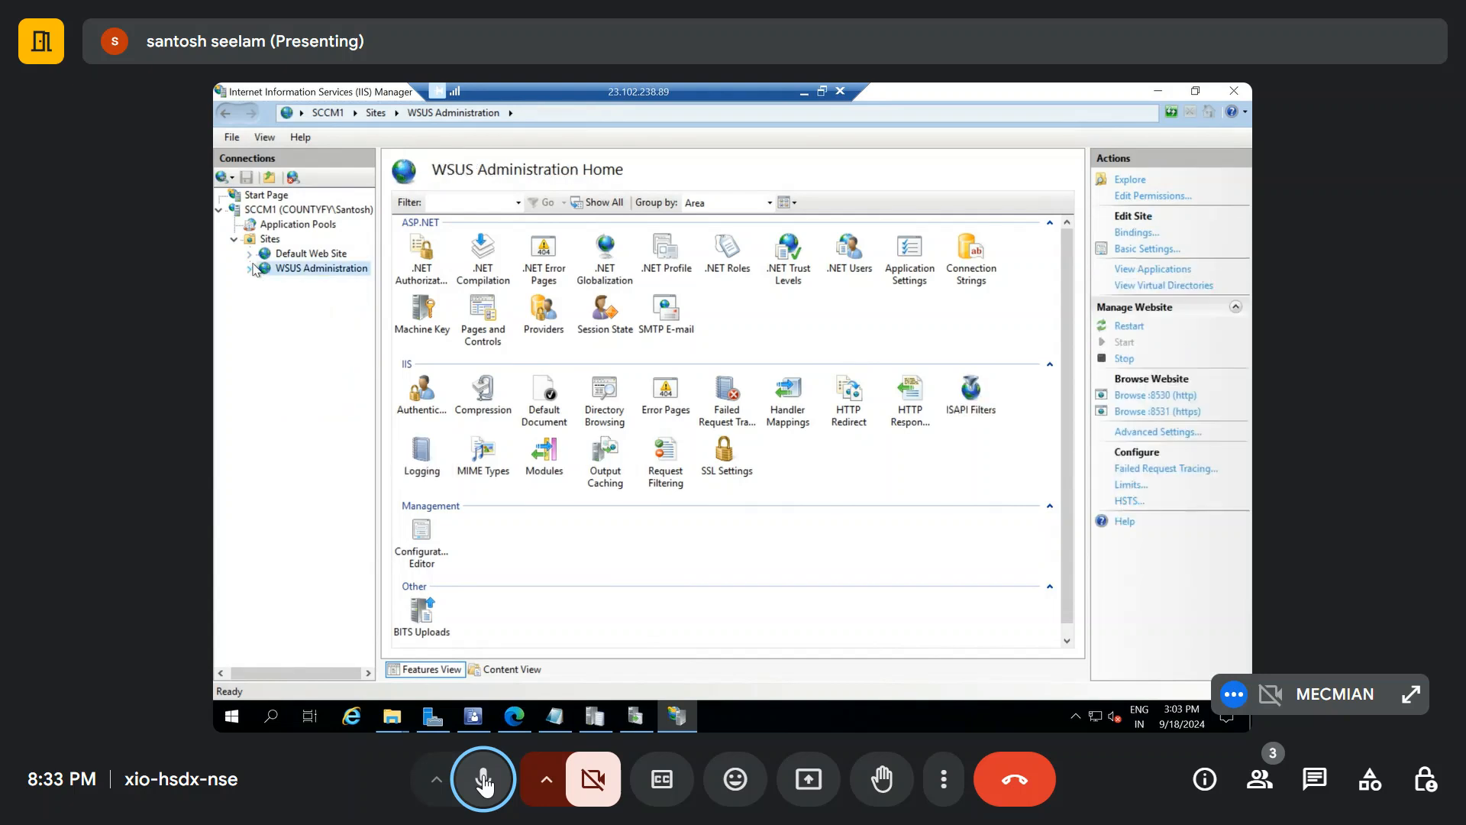
Close IIS Manager and the Update Services console, leaving the Configuration Manager console in front
left_click(473, 715)
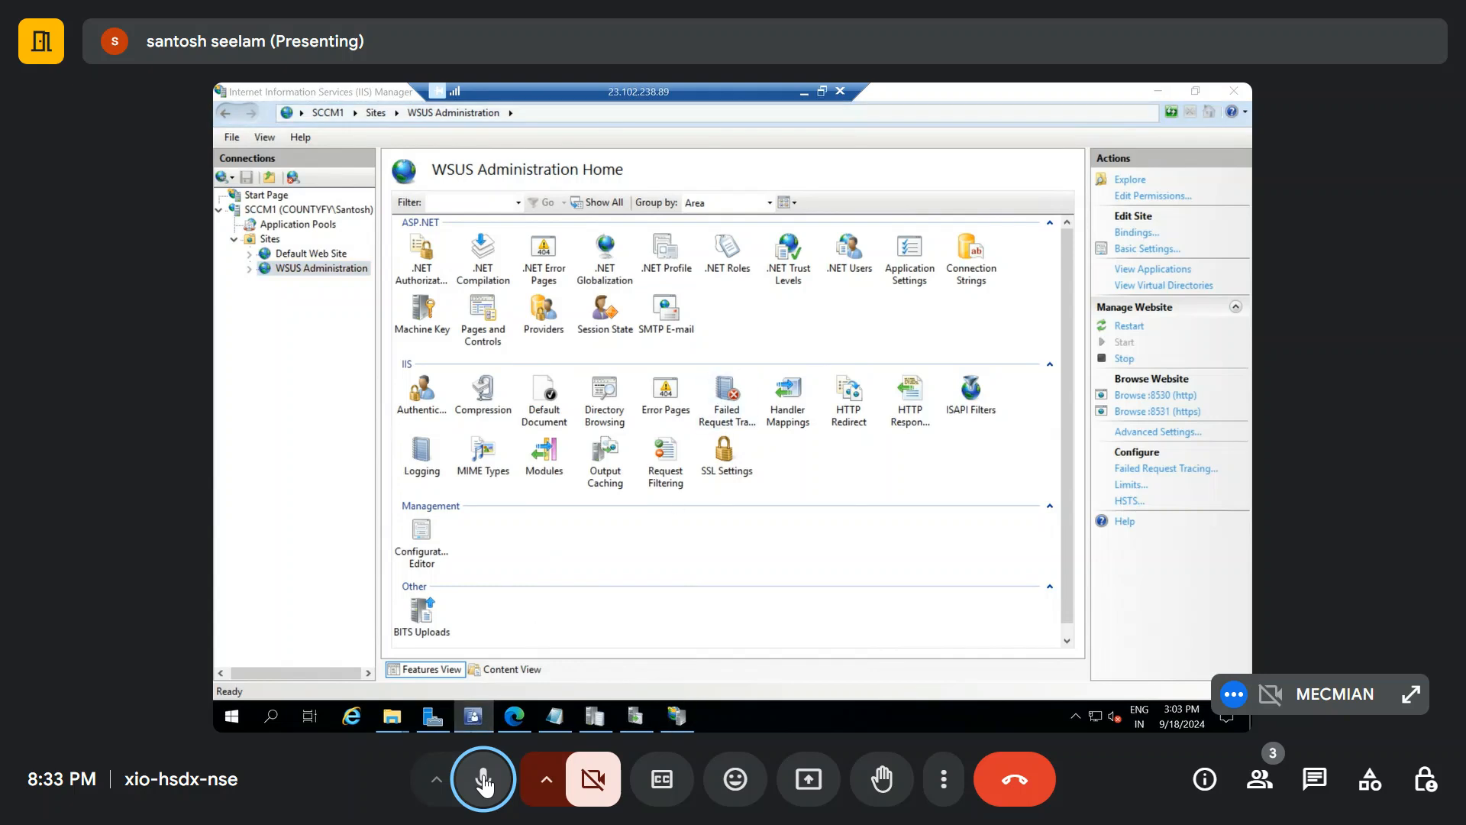
mouse_move(469, 727)
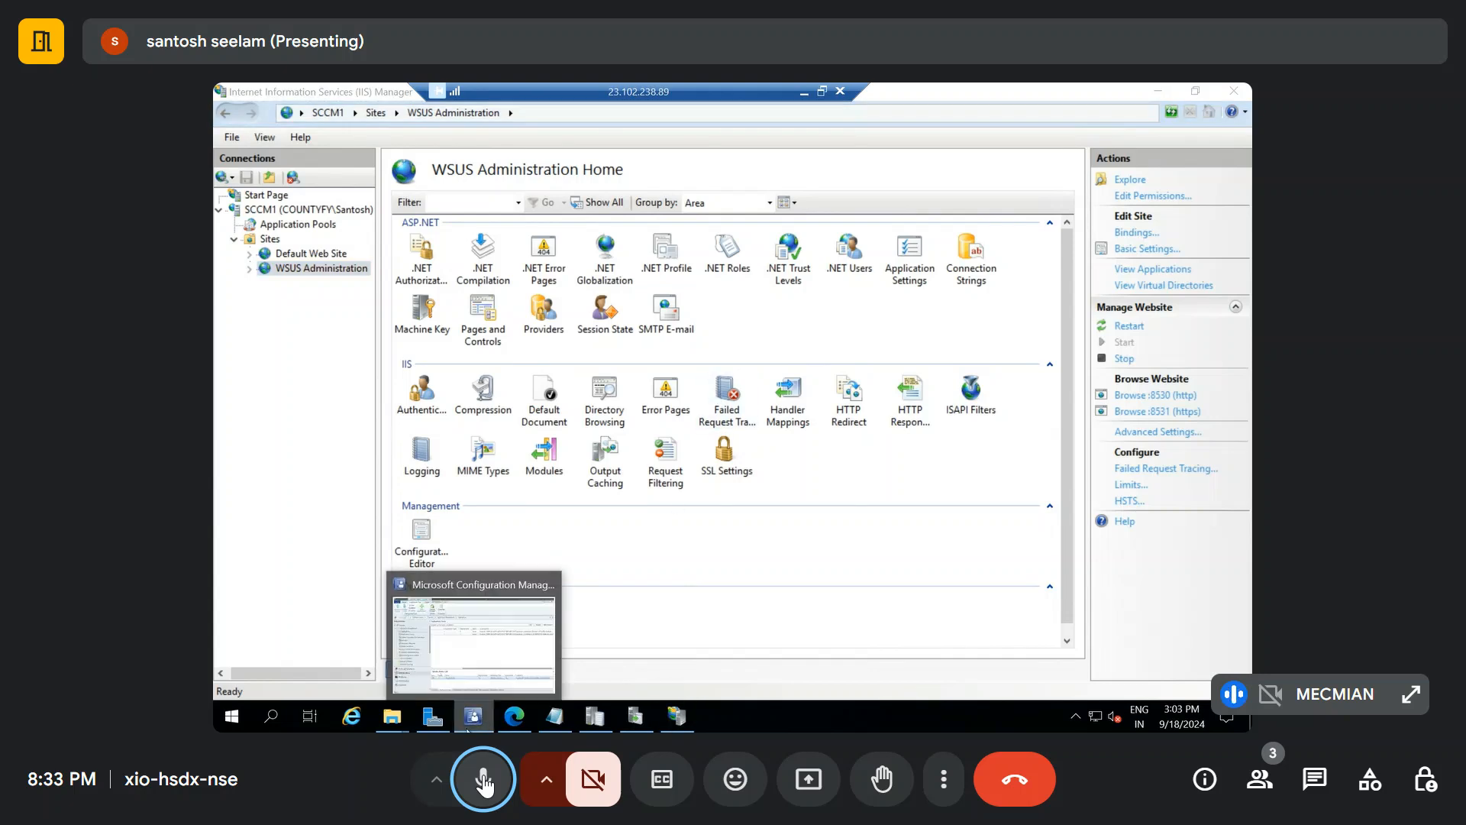
left_click(469, 672)
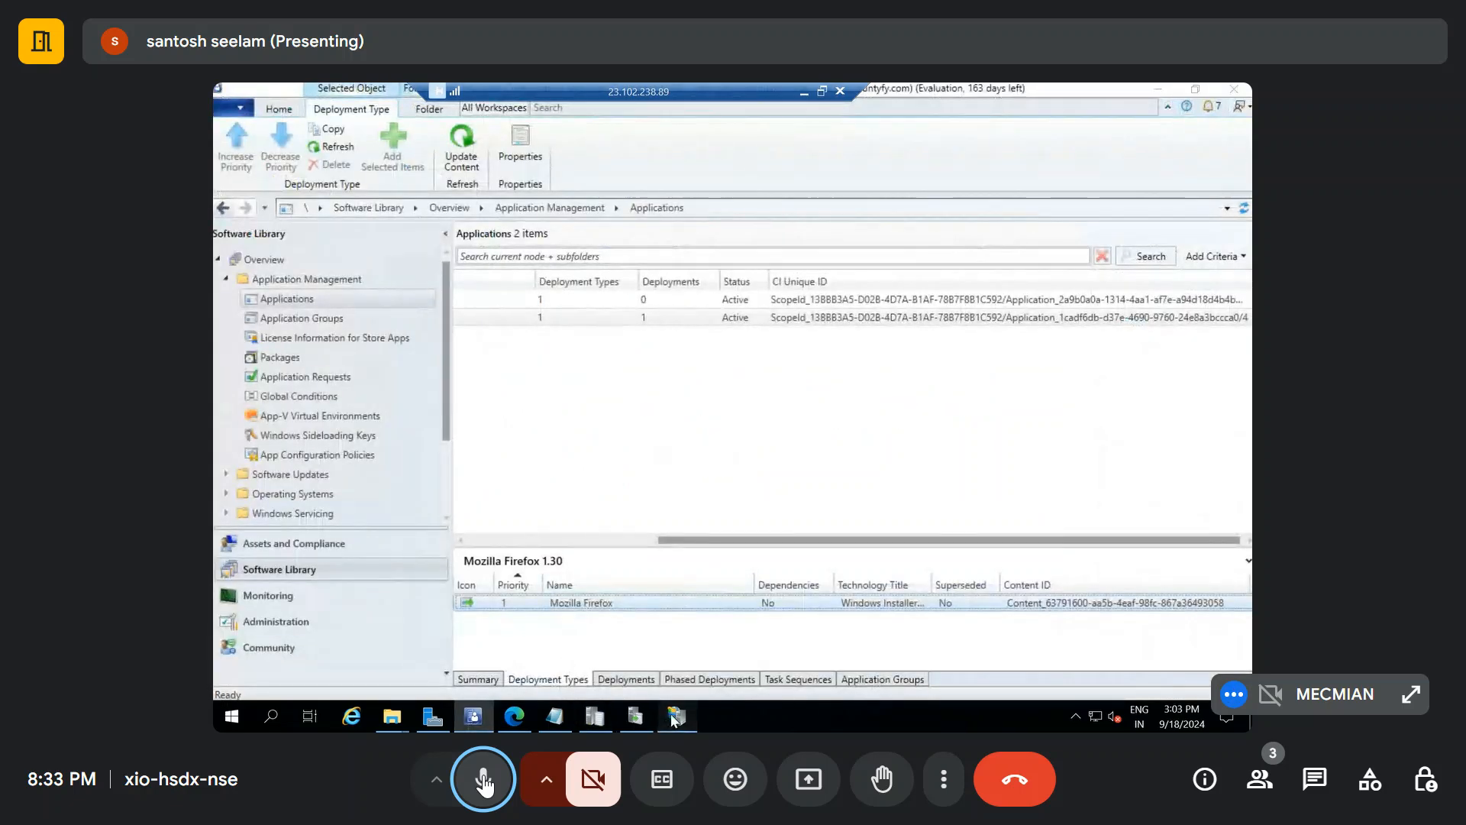
left_click(677, 716)
left_click(1234, 90)
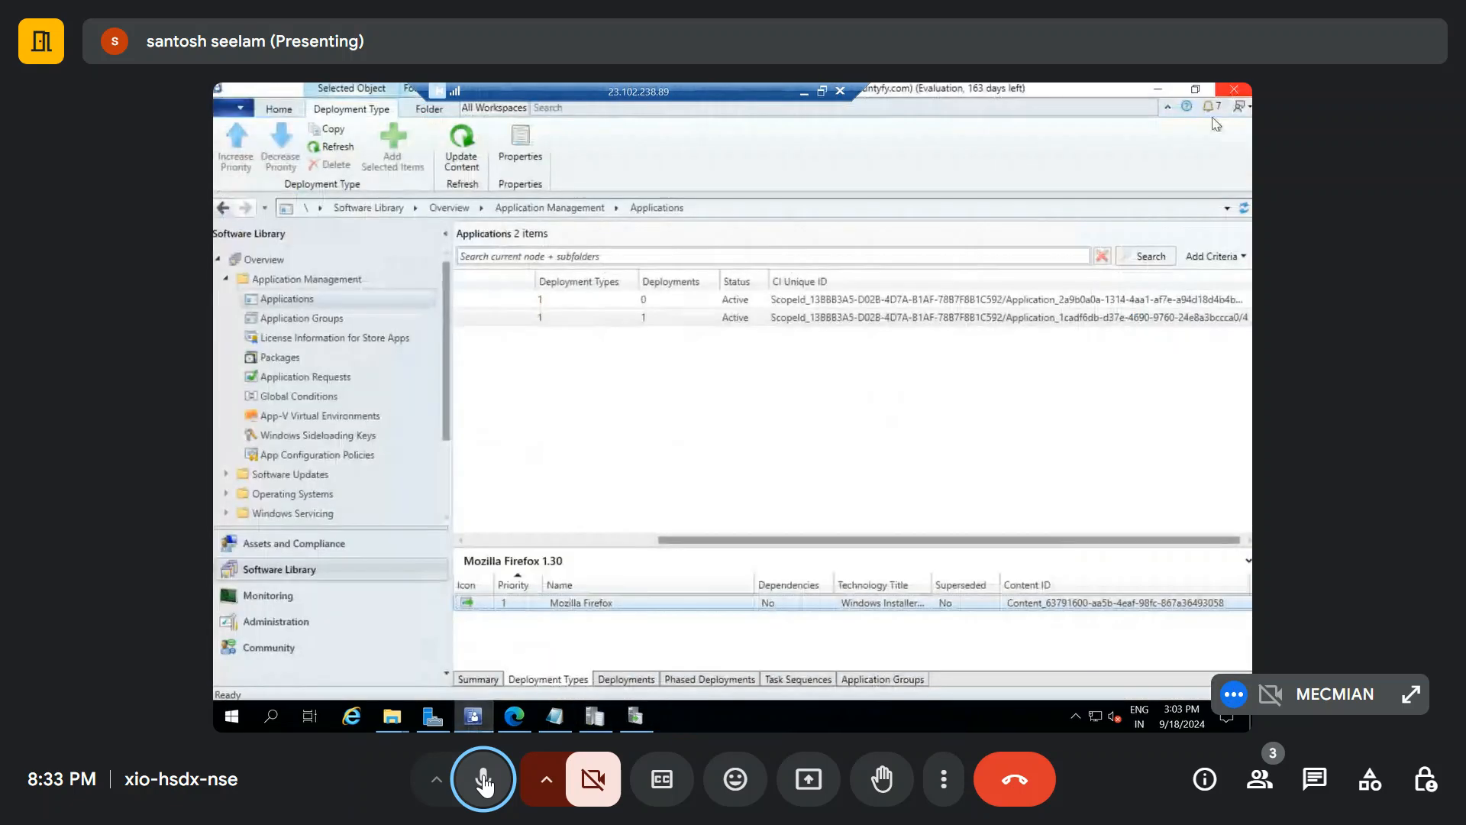
left_click(637, 716)
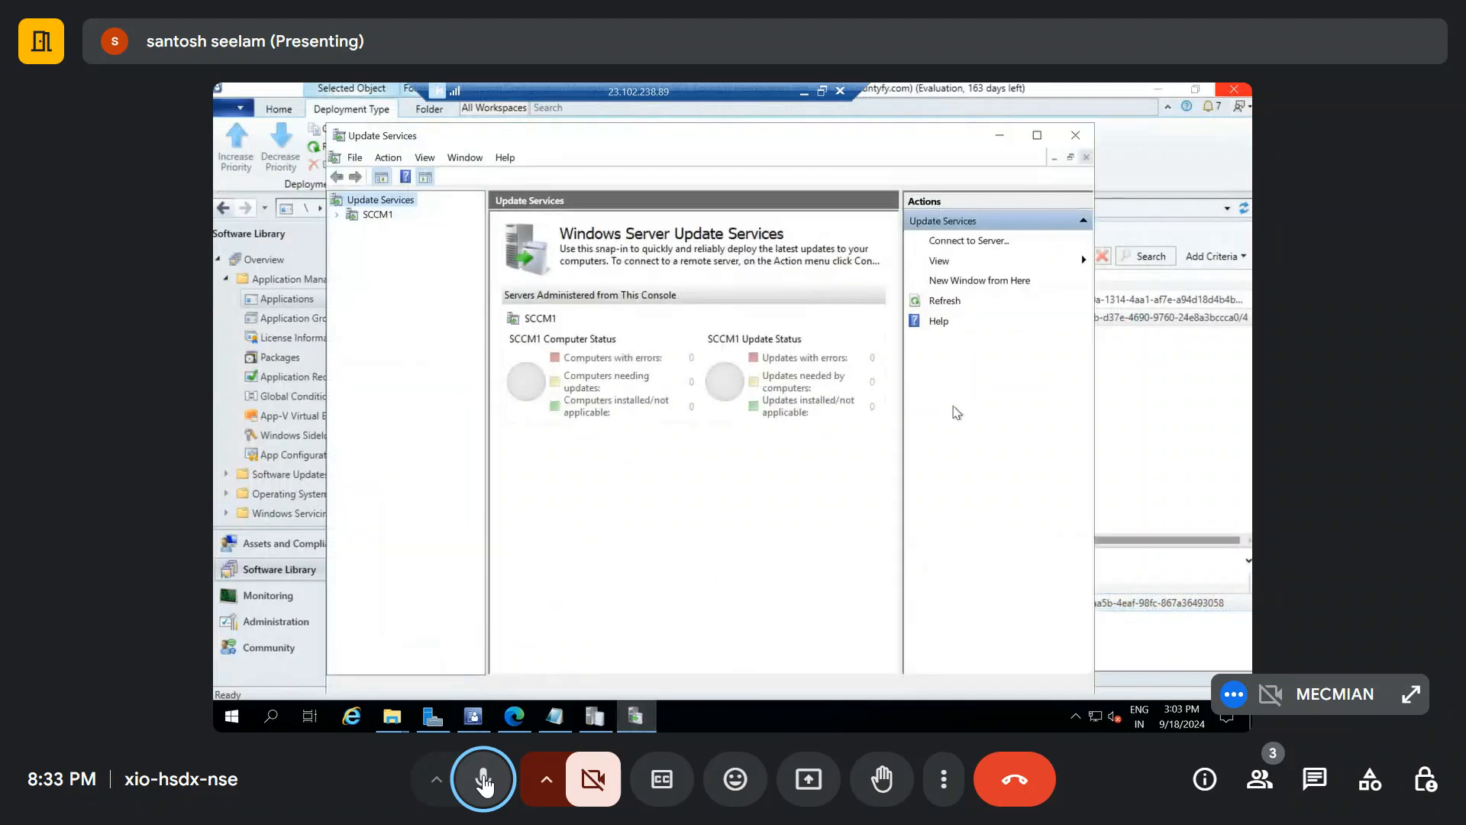
left_click(1075, 135)
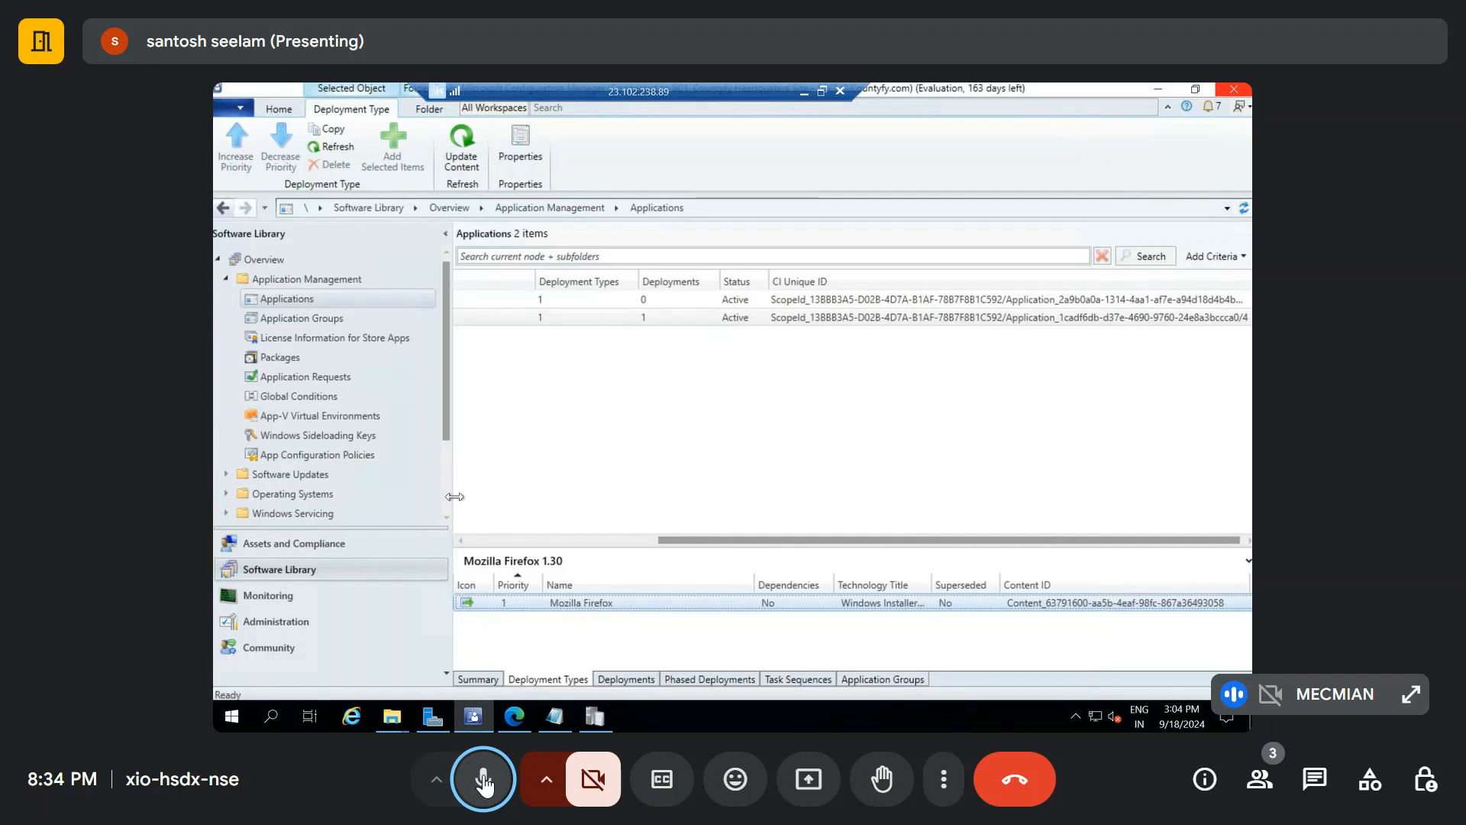
Open Servers and Site System Roles under Administration's Site Configuration, and select the \\SCCM1.Countyfy.com server
left_click(462, 541)
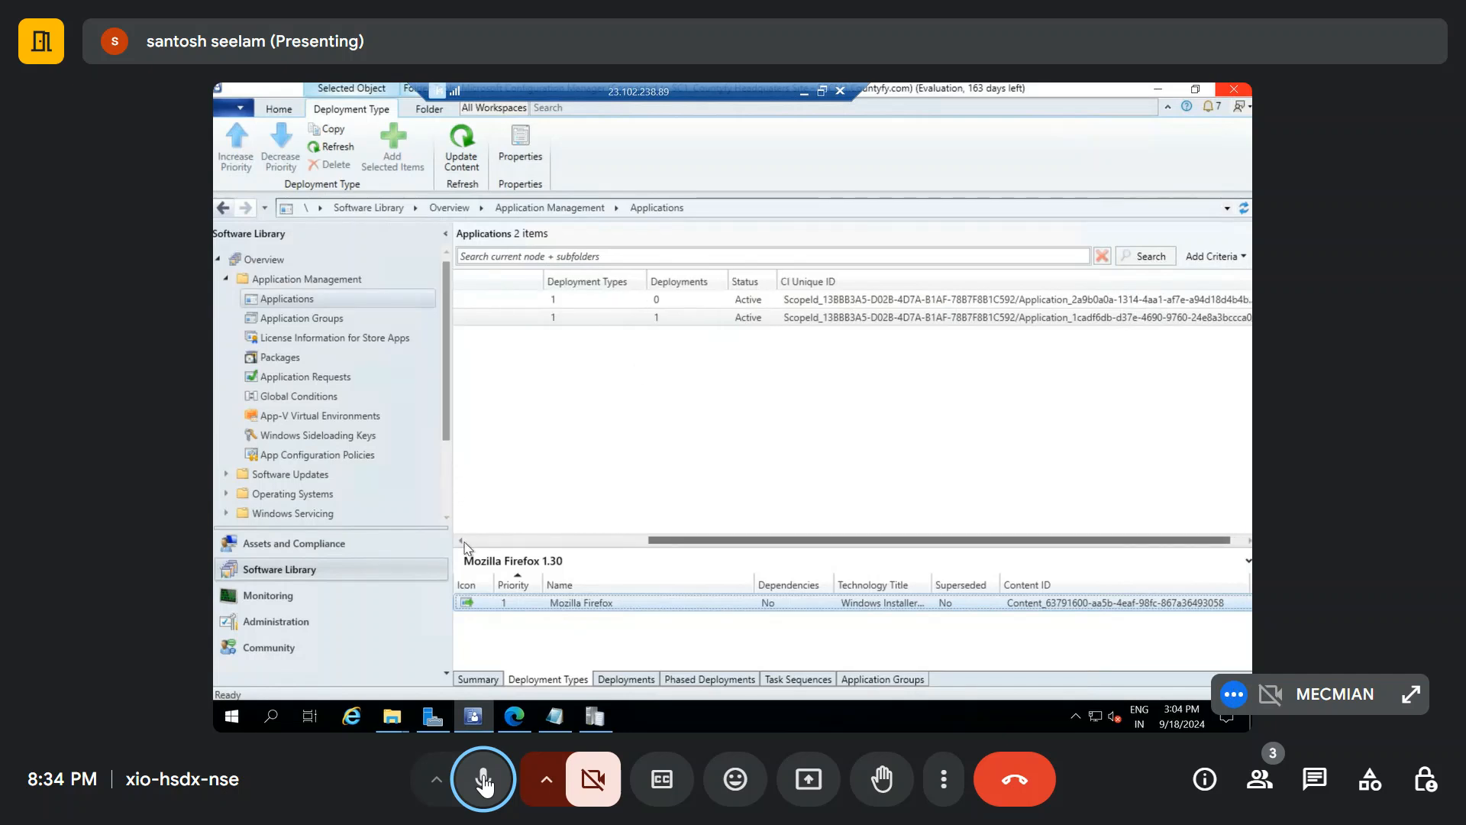
left_click(252, 624)
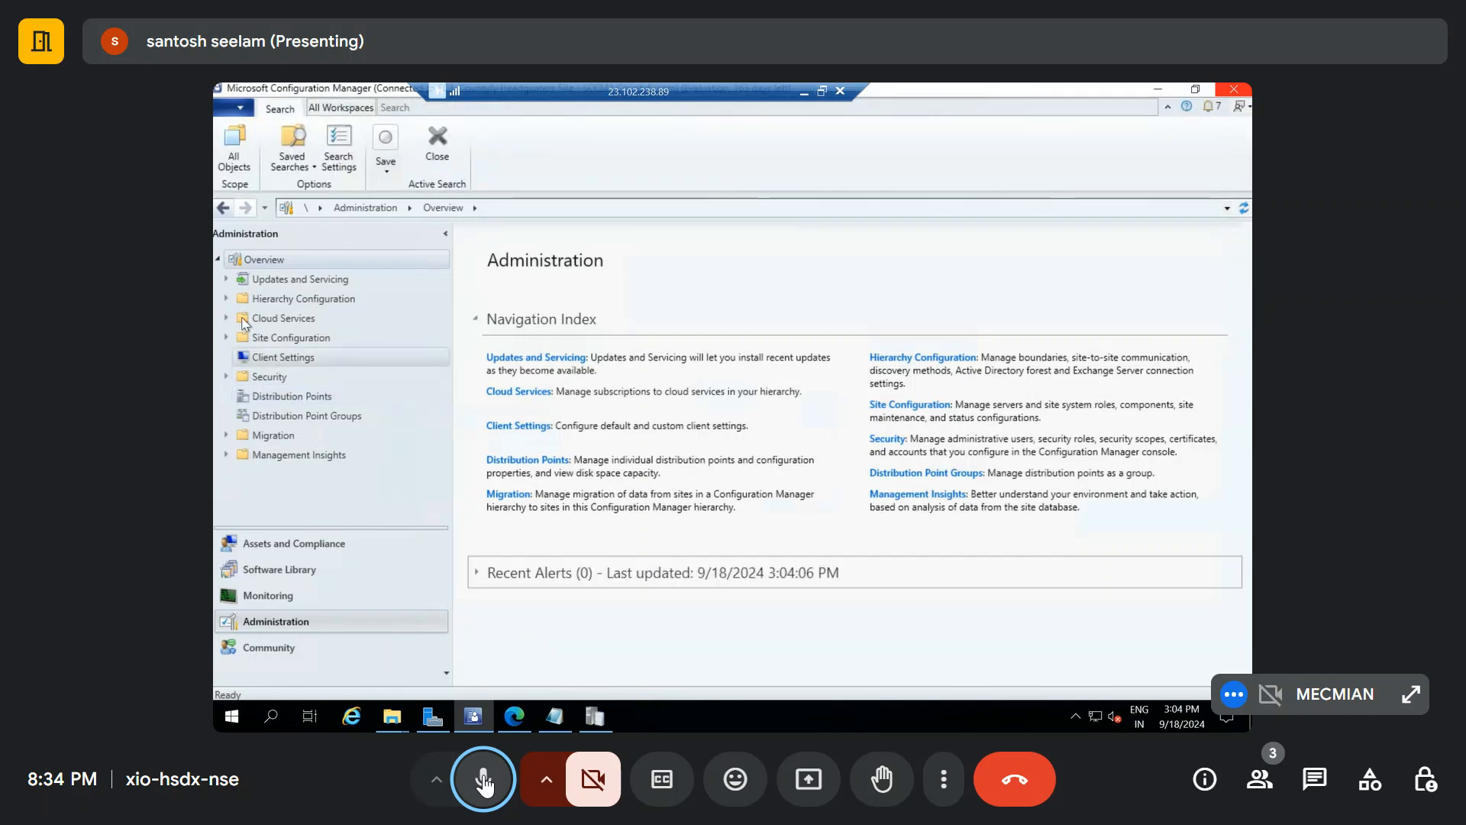
left_click(226, 337)
left_click(280, 356)
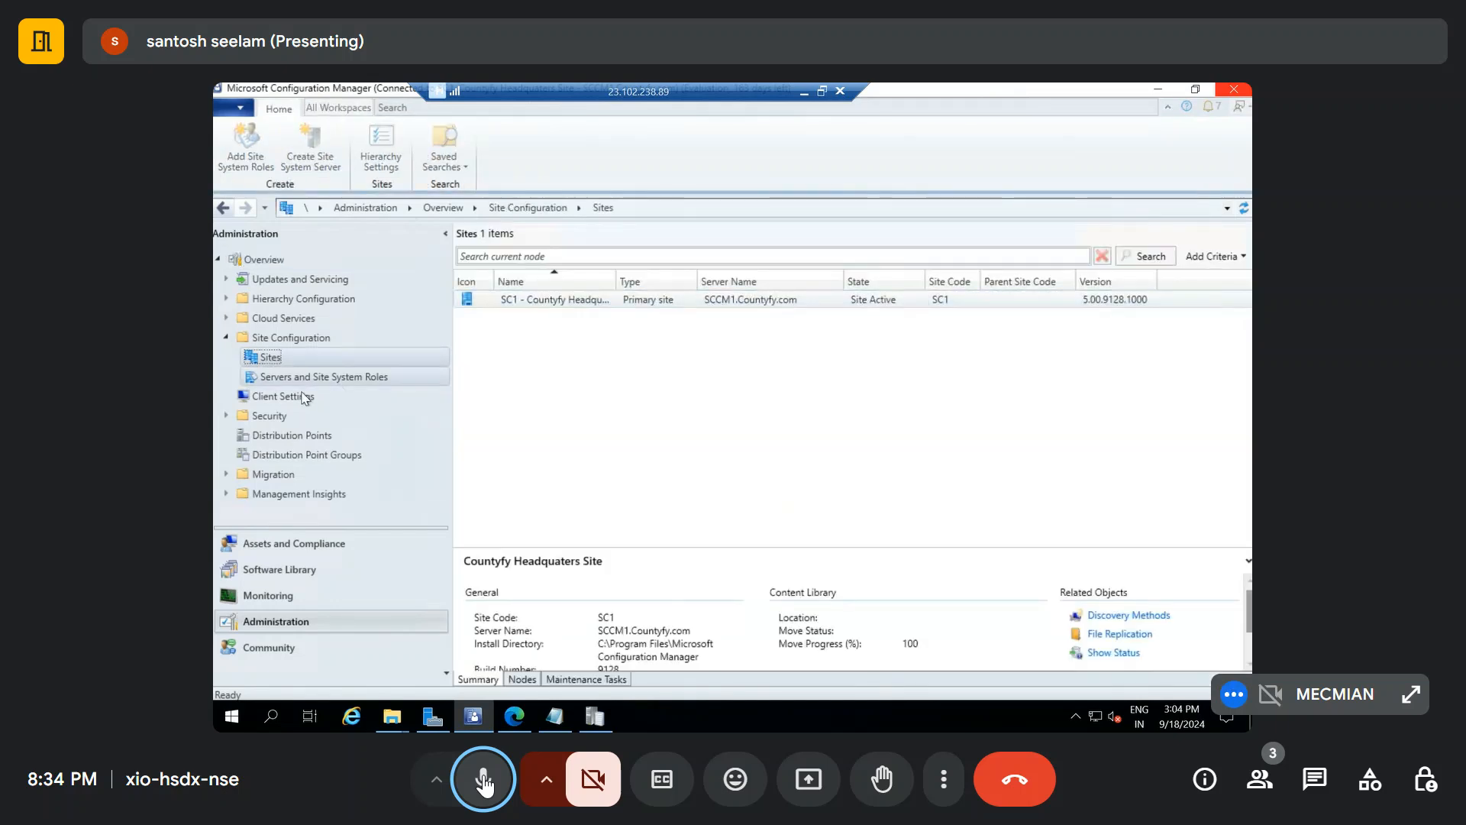
left_click(303, 377)
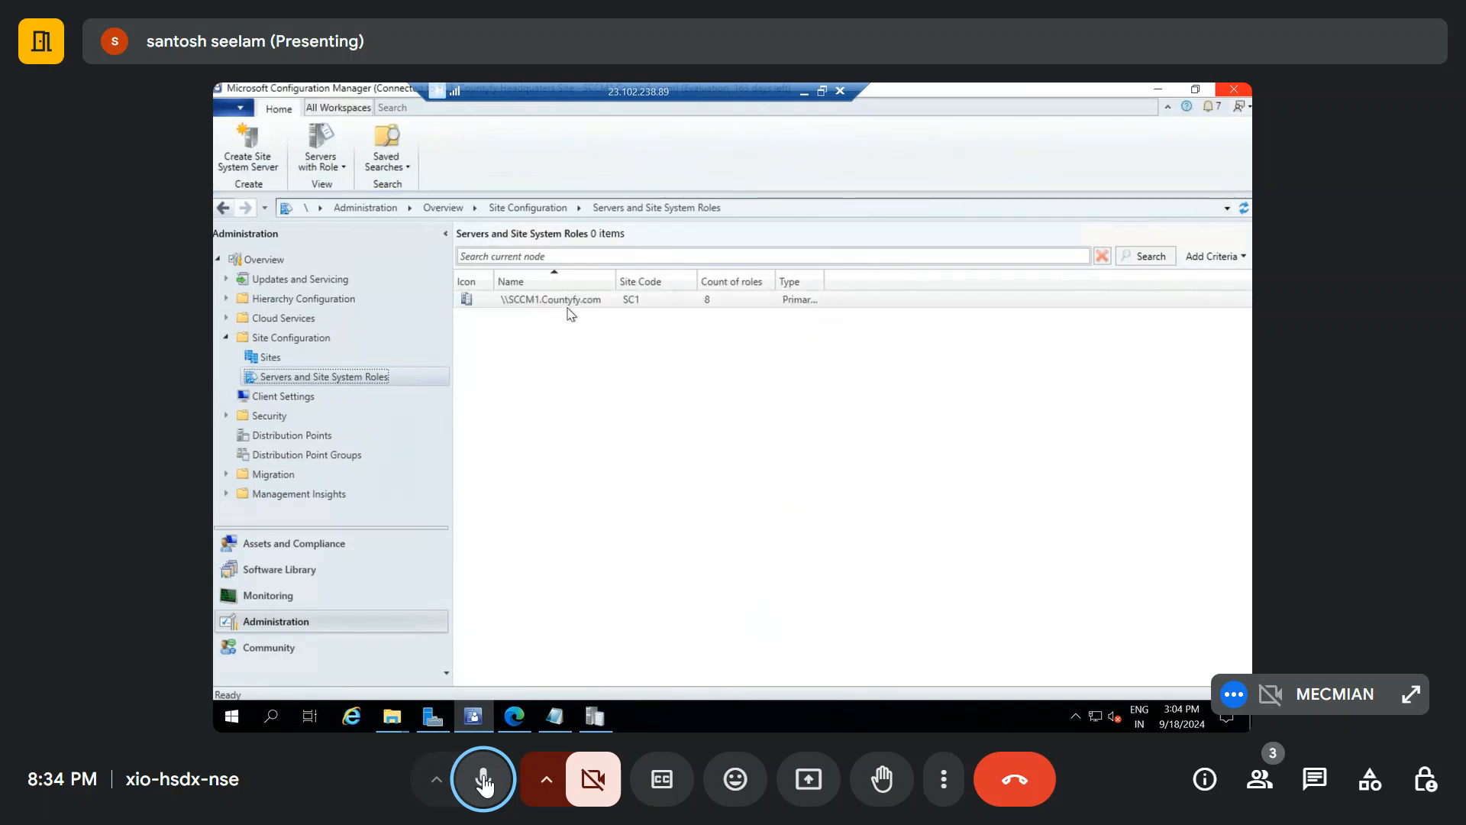
left_click(573, 304)
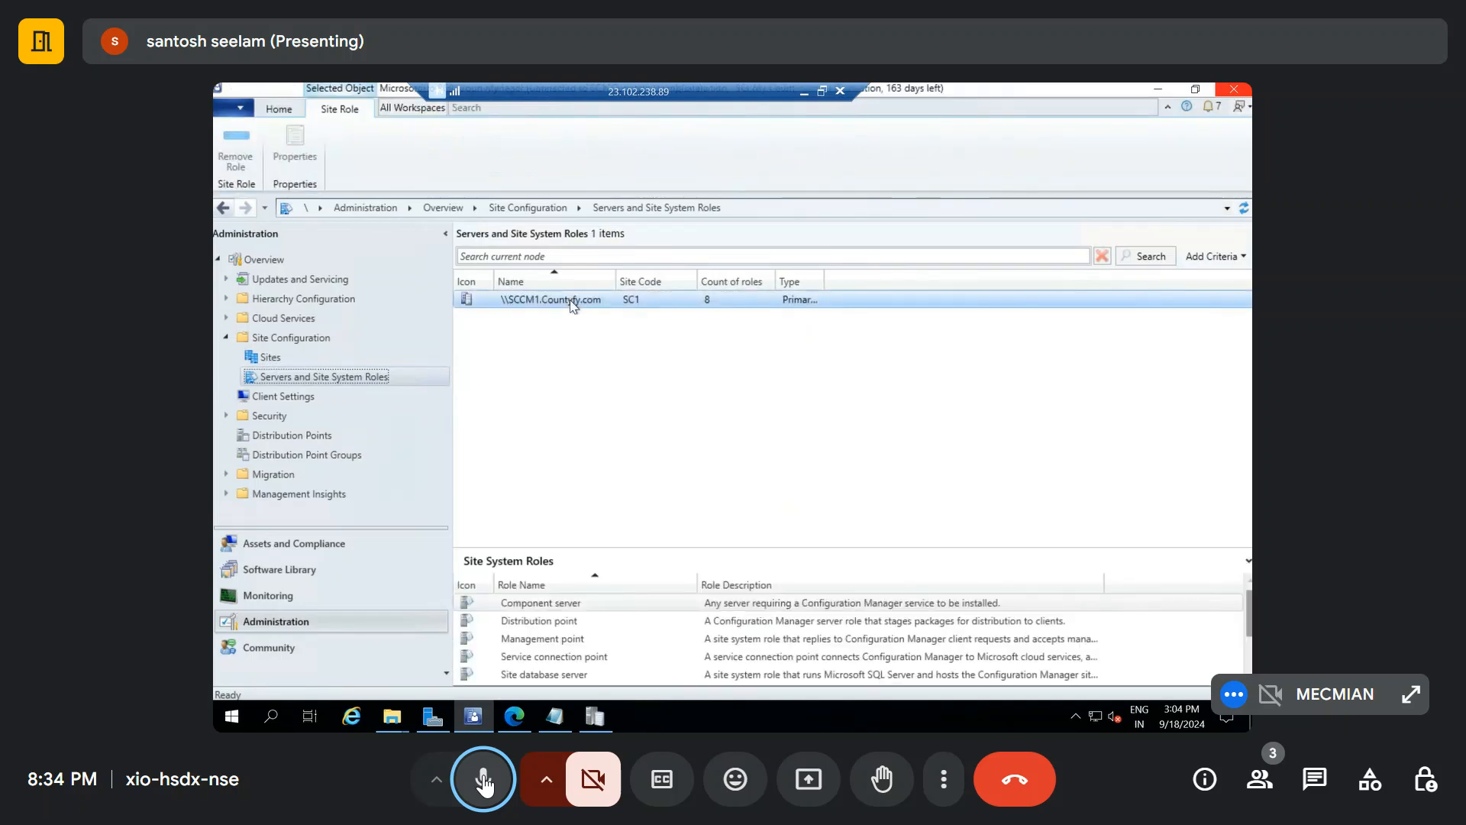
Start adding site system roles to the SCCM1 server, using no Internet proxy, and select the Software update point role
right_click(573, 304)
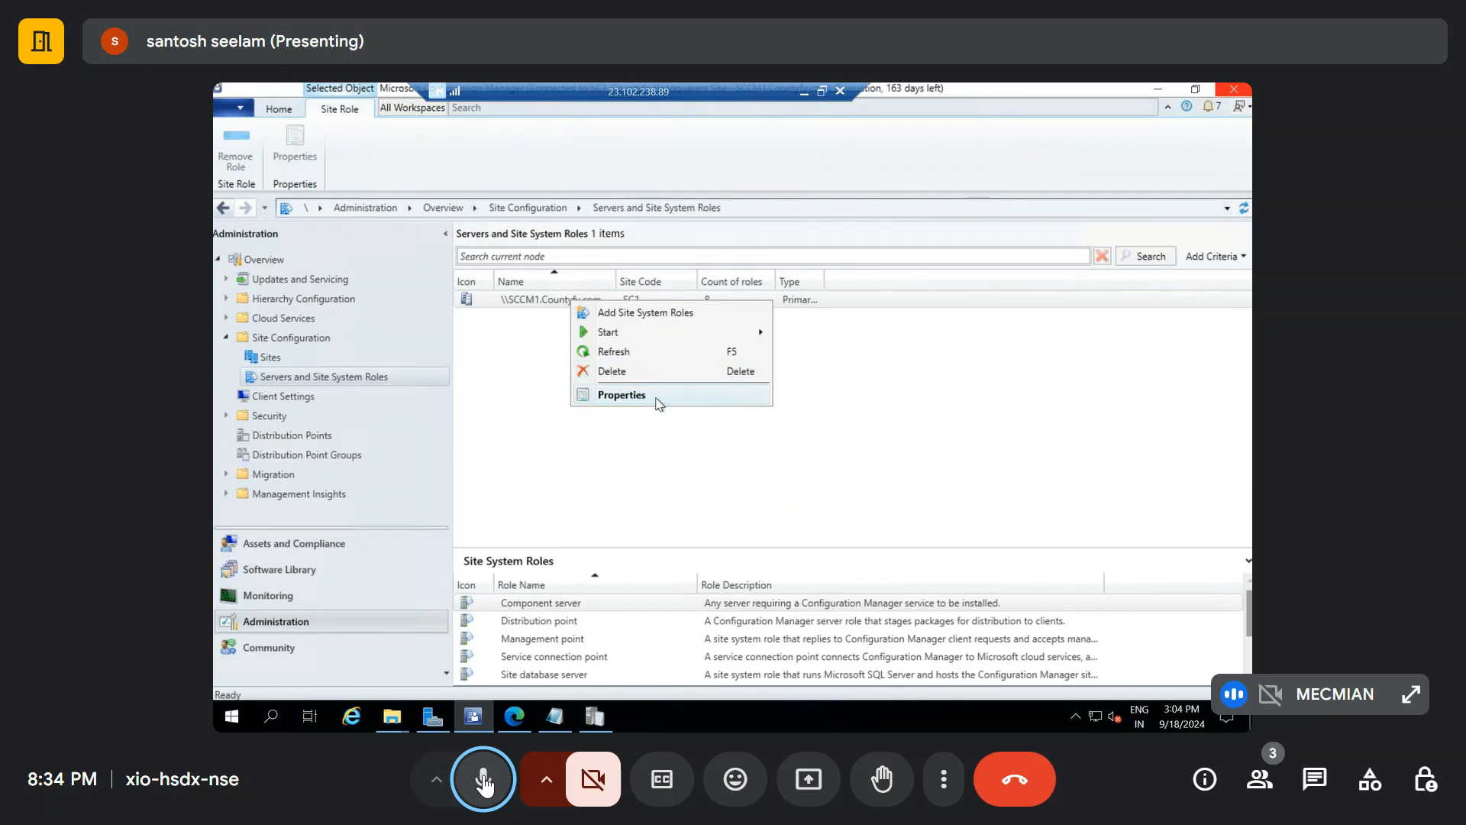
left_click(648, 315)
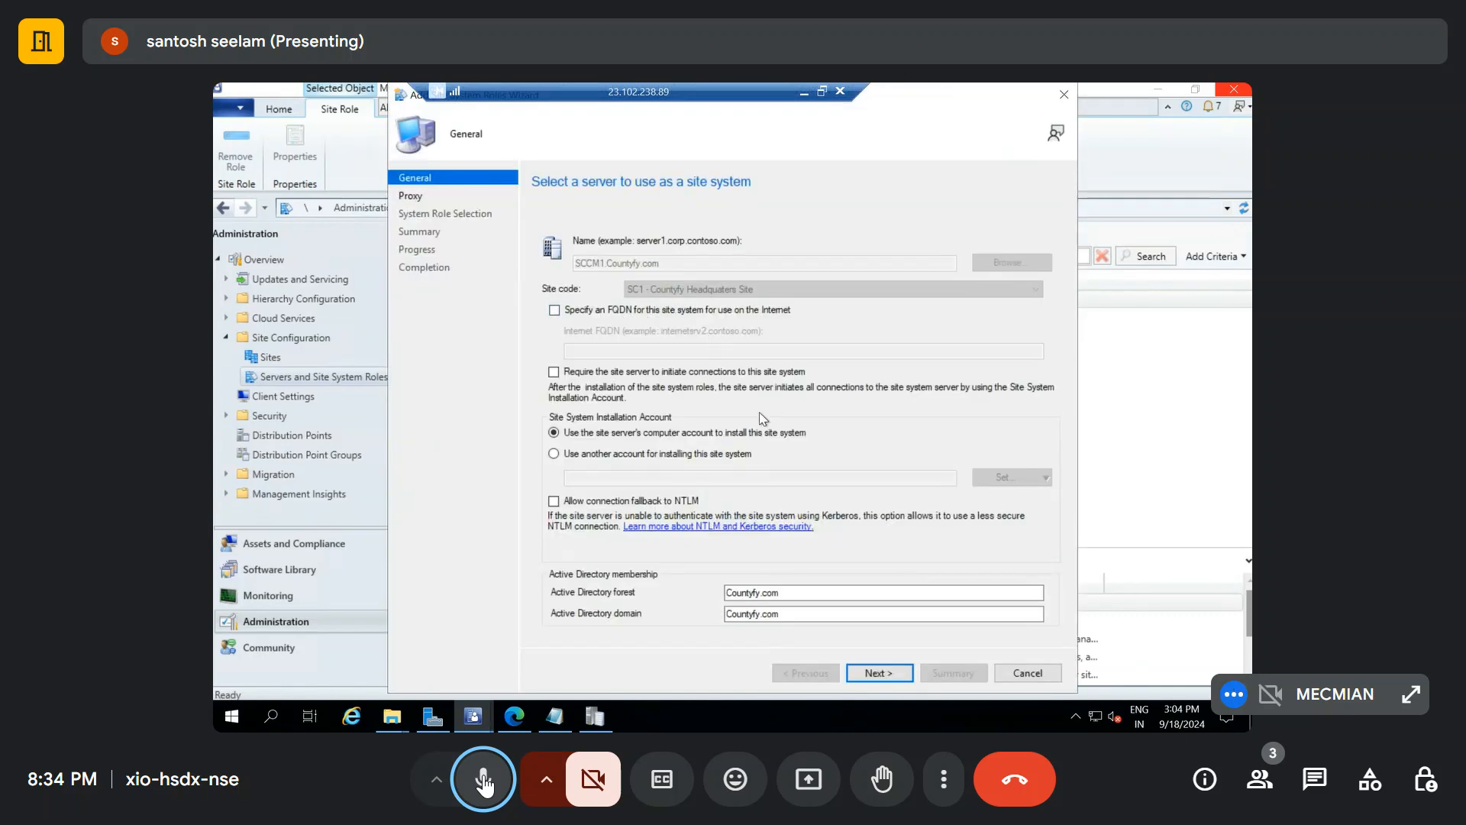
left_click(881, 677)
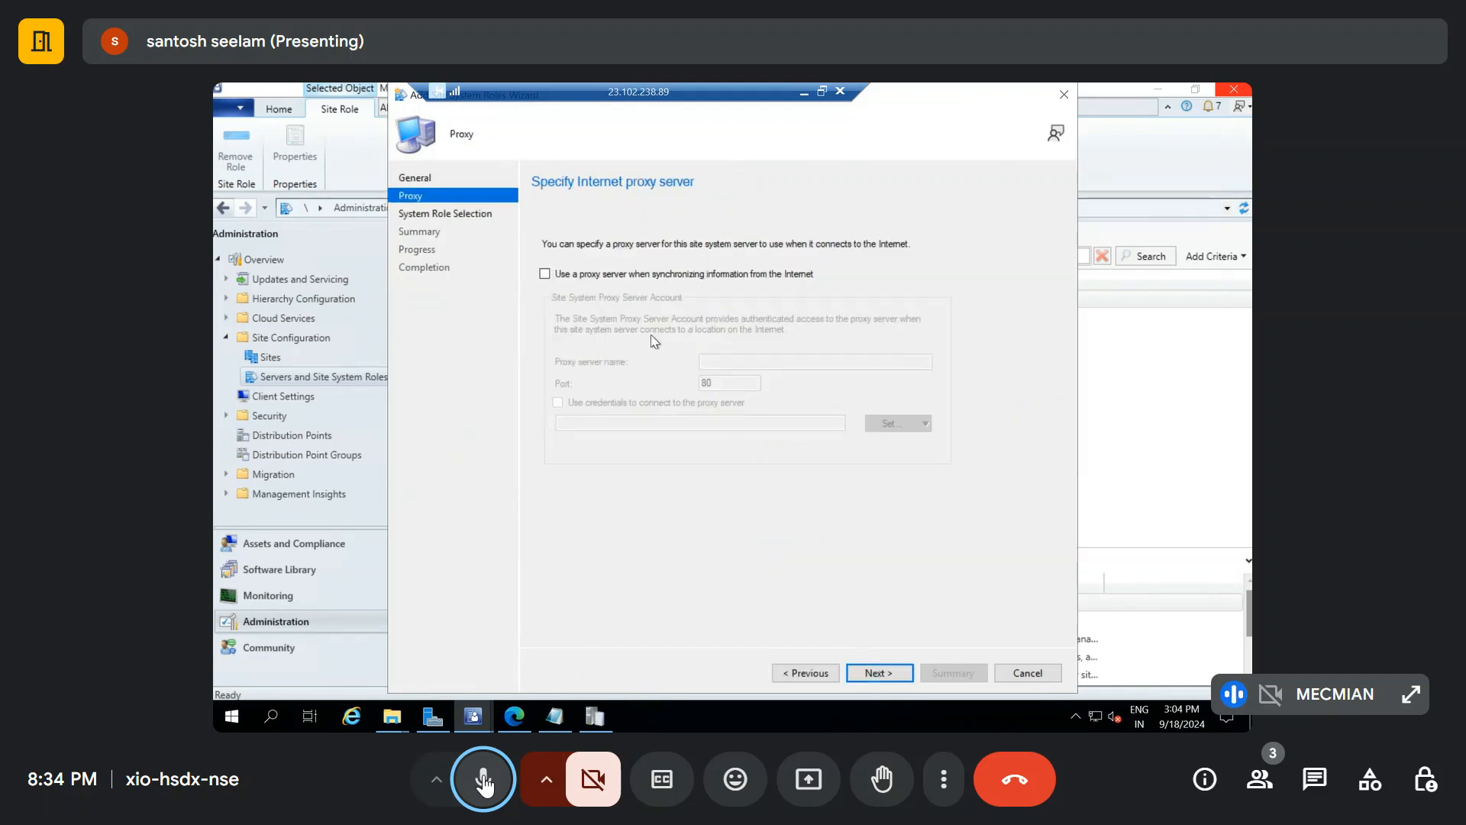
left_click(876, 673)
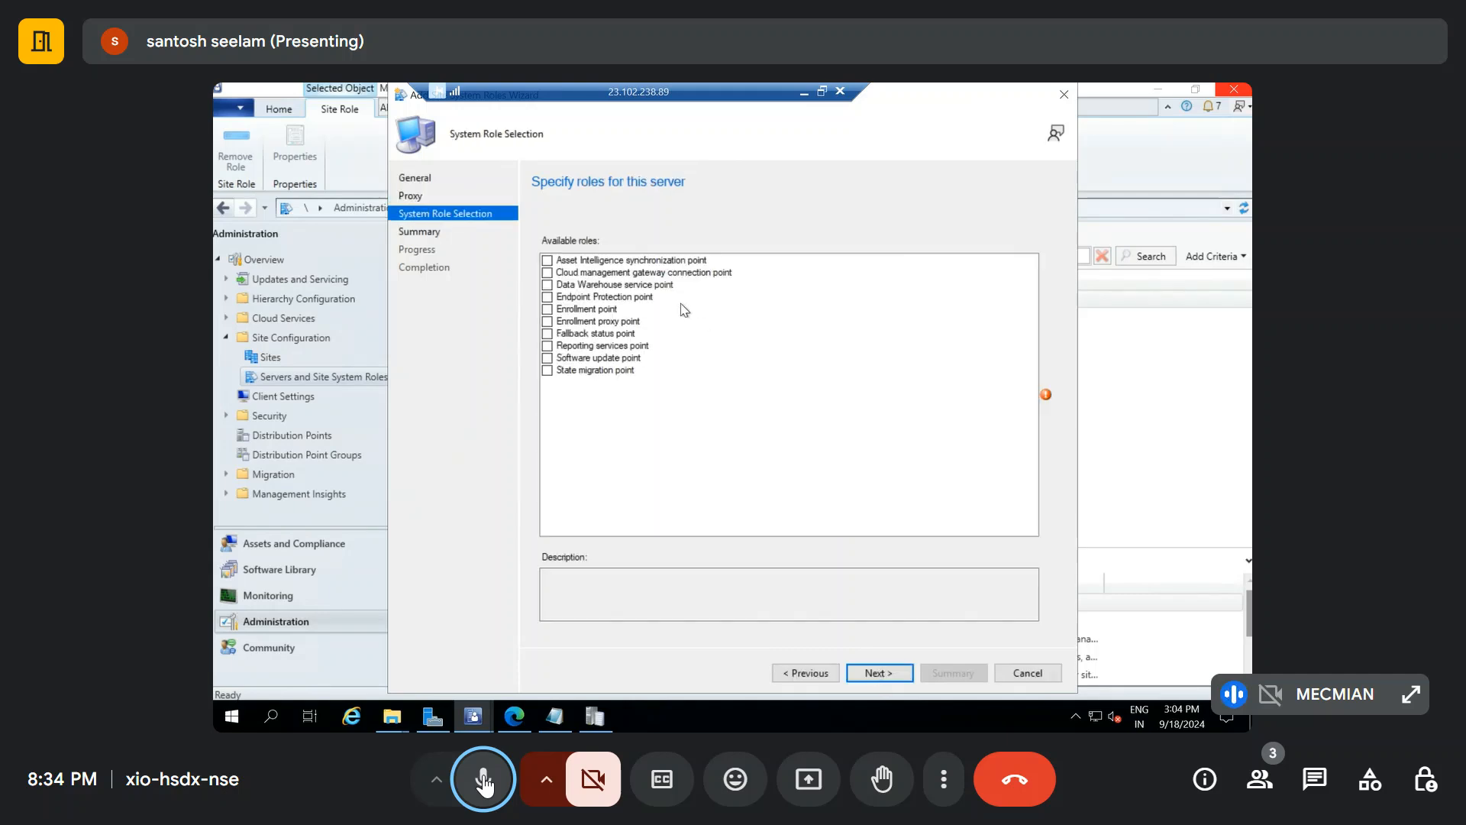
left_click(548, 358)
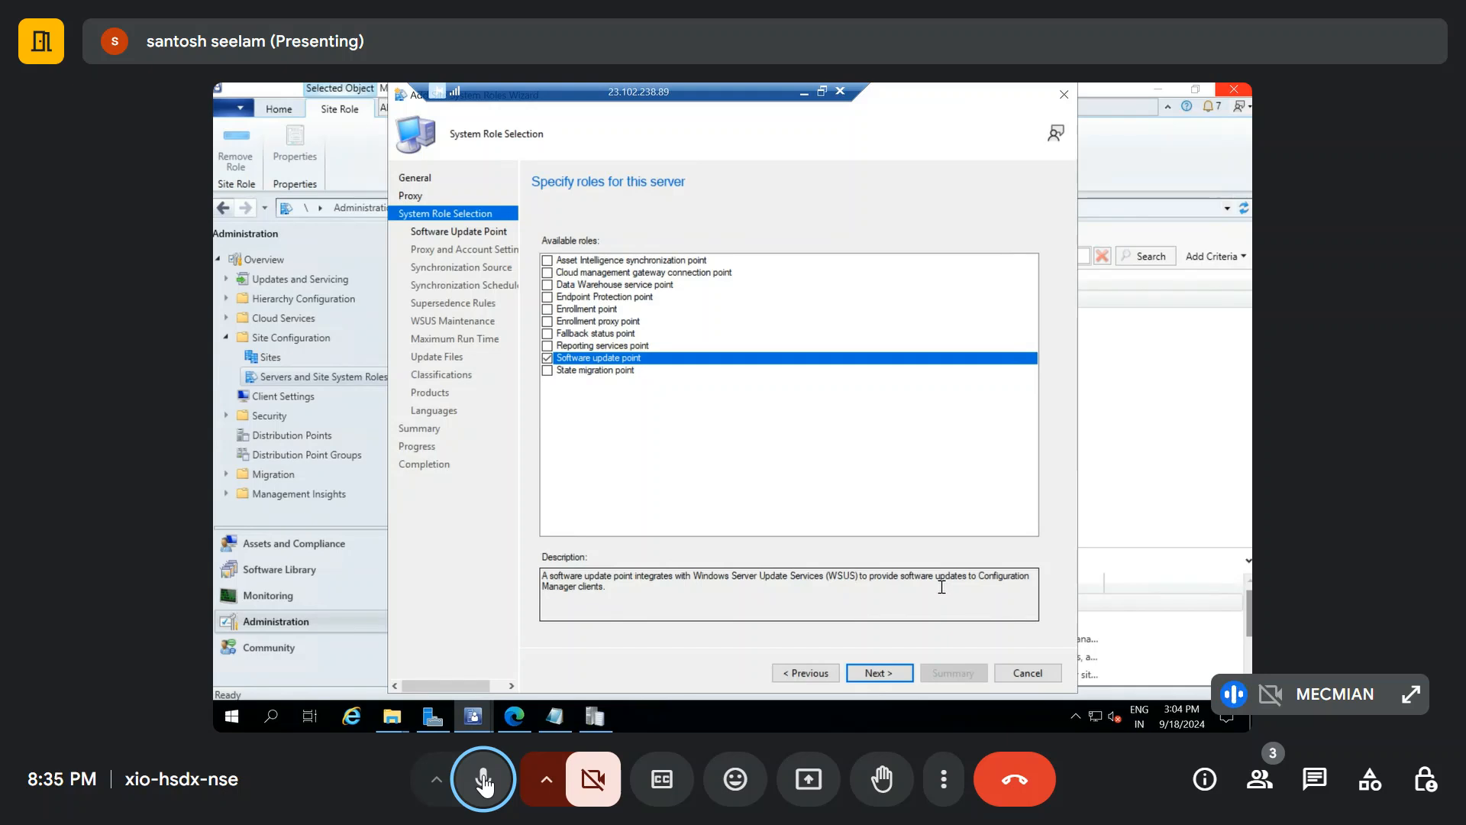
left_click(888, 672)
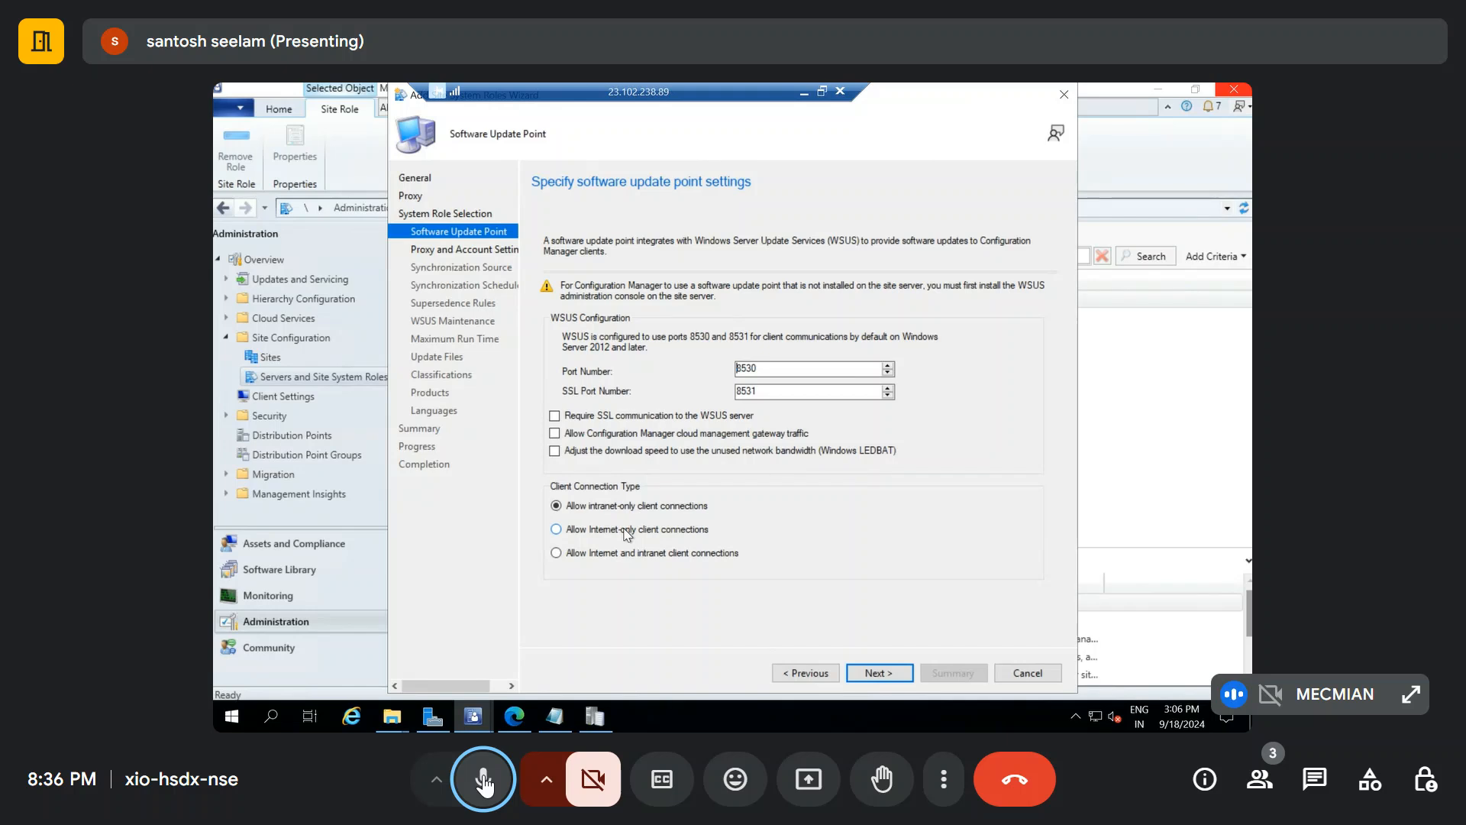
Accept WSUS ports 8530 and 8531, intranet-only clients and no connection credentials, and choose Microsoft Update as synchronization source without WSUS reporting events
left_click(874, 674)
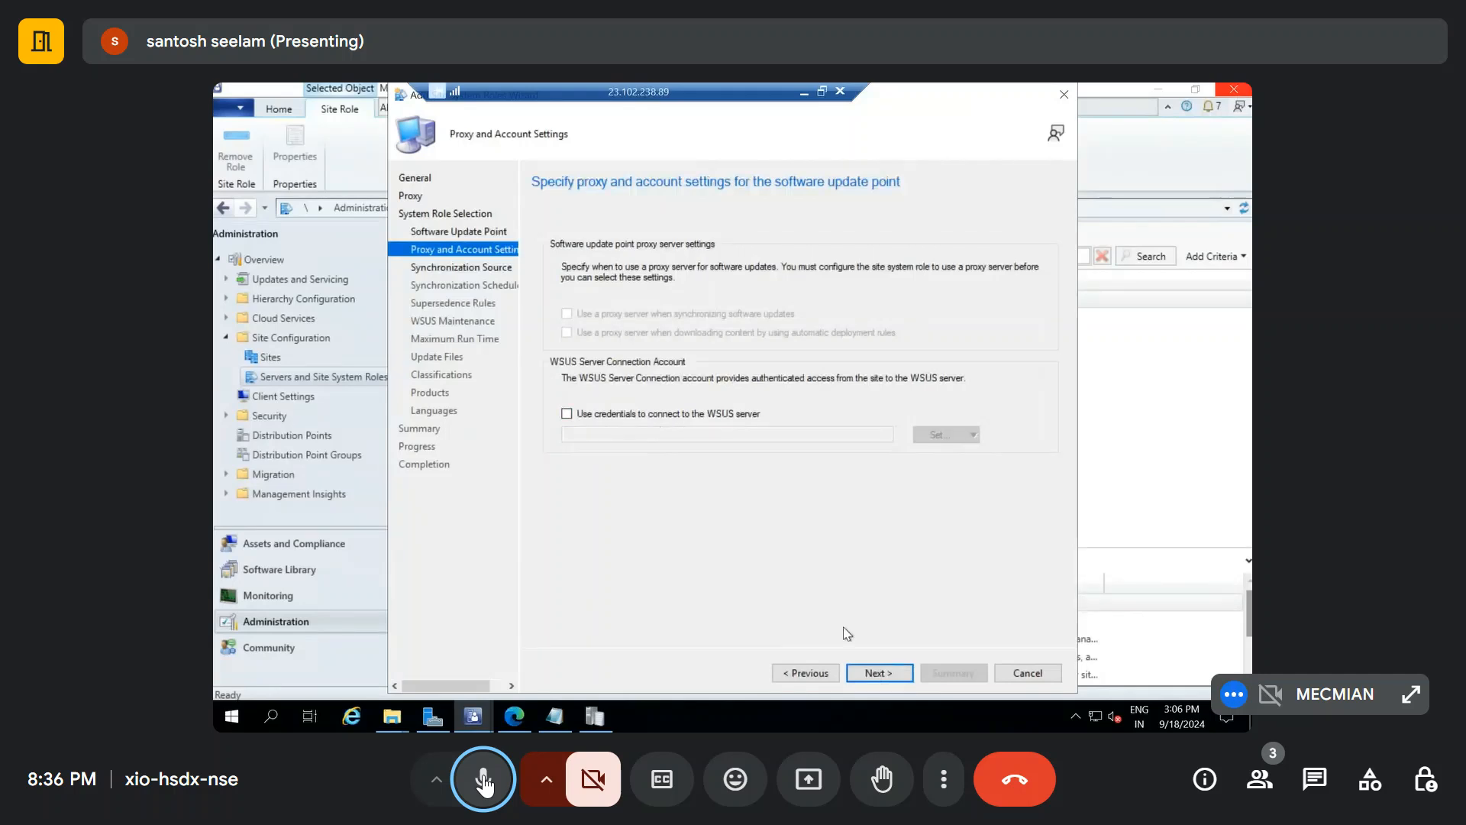
left_click(878, 673)
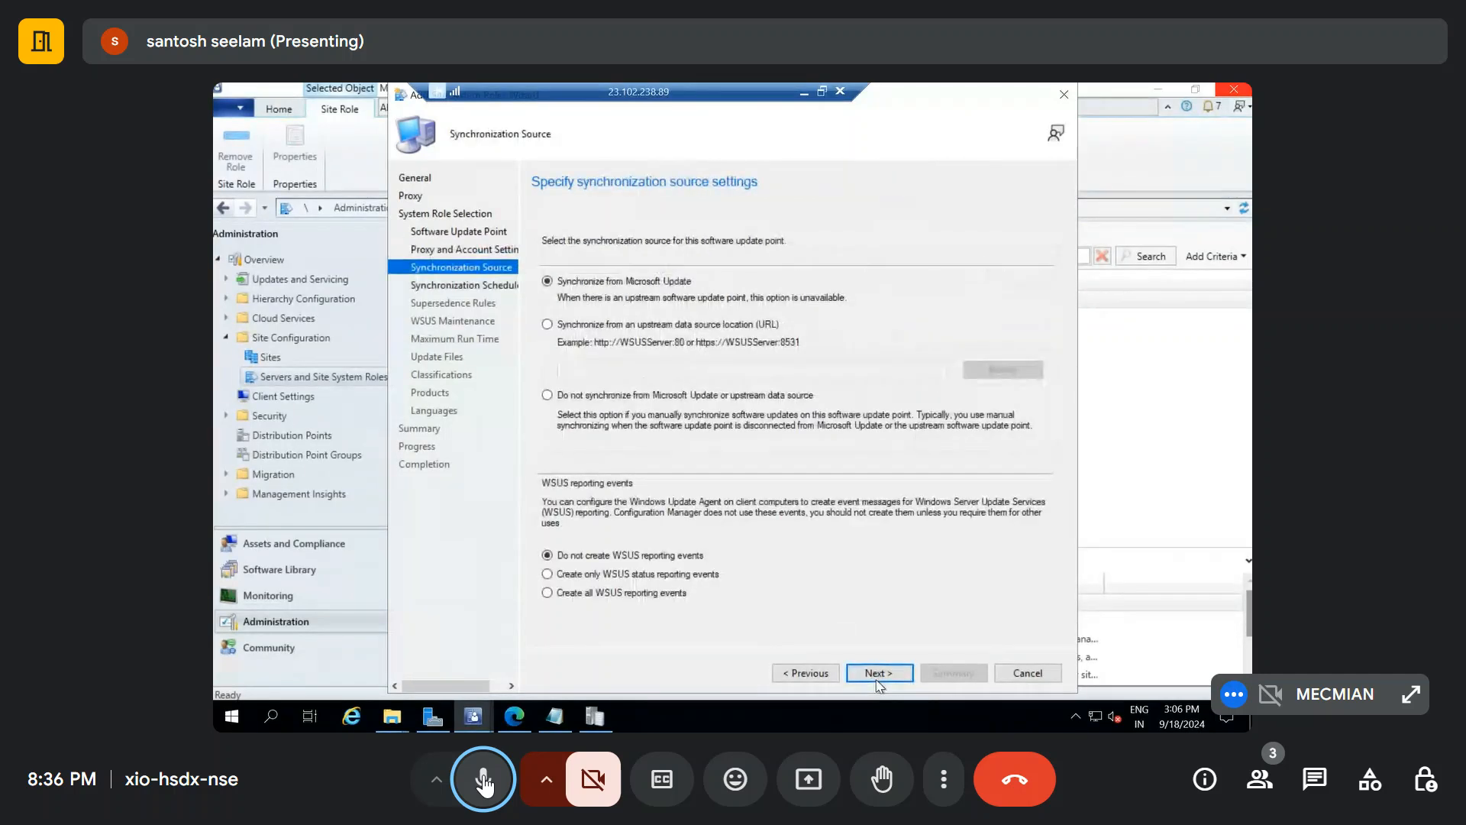
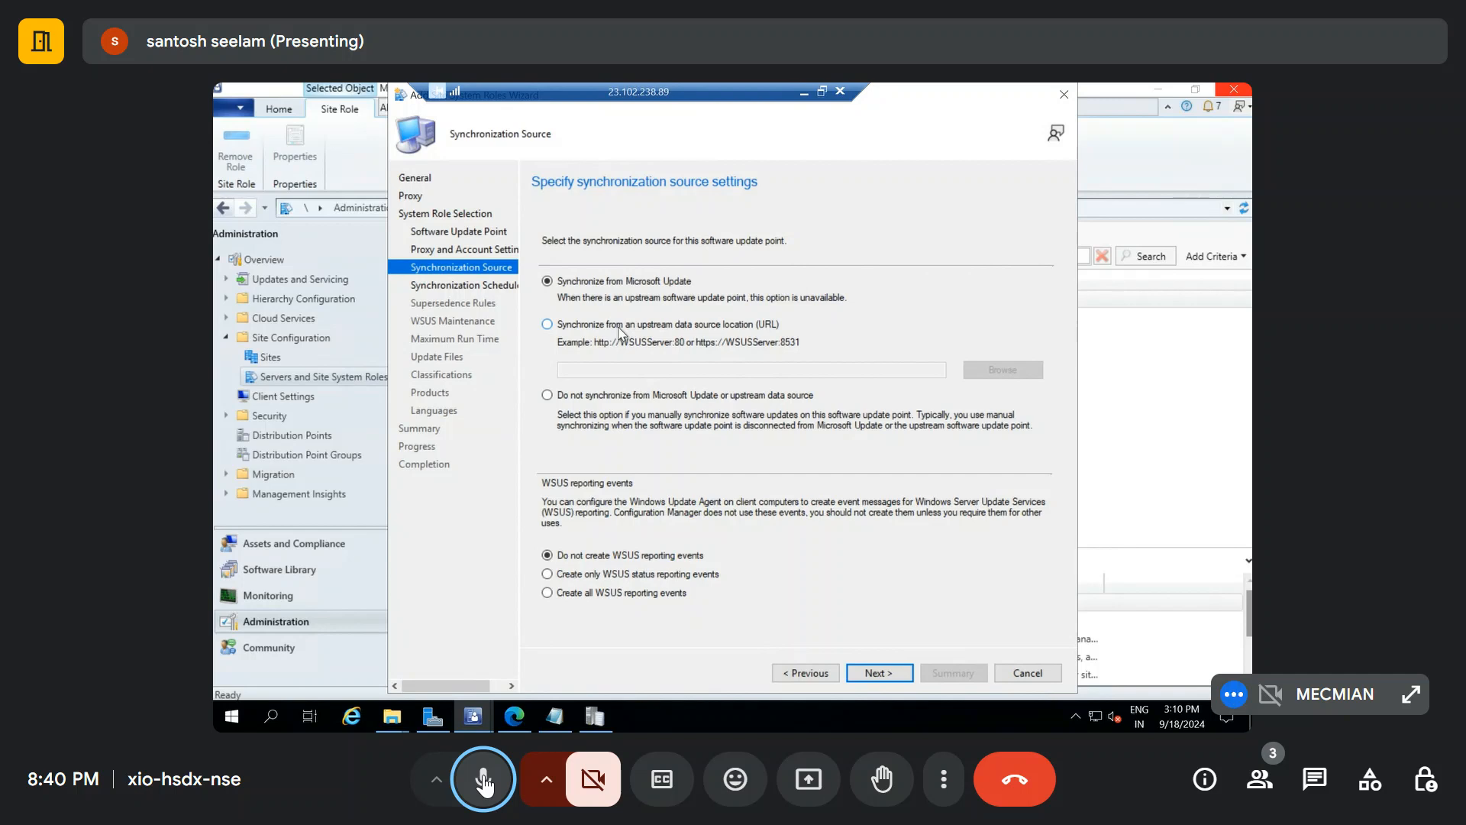
left_click(619, 327)
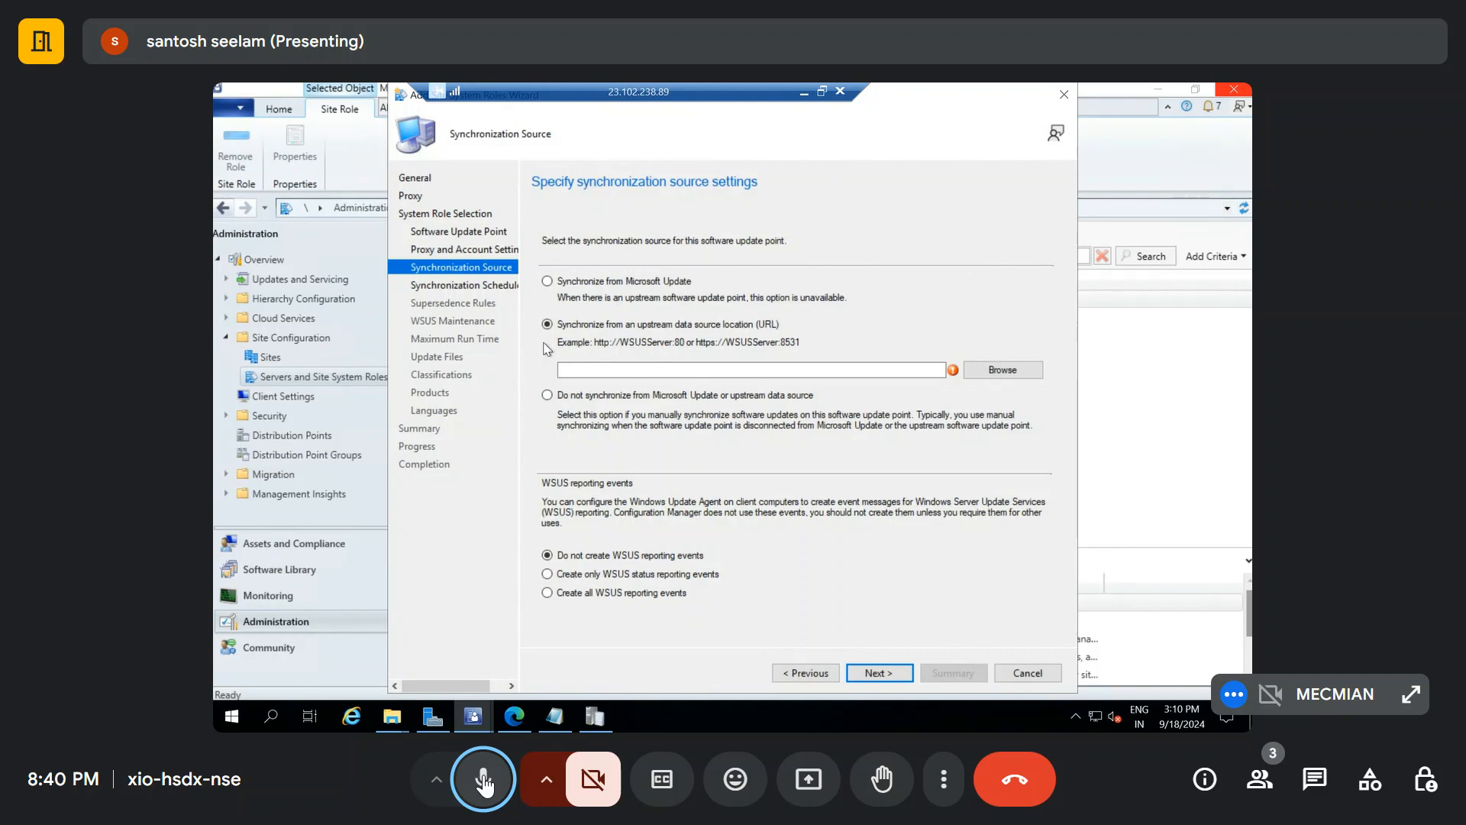
left_click(582, 284)
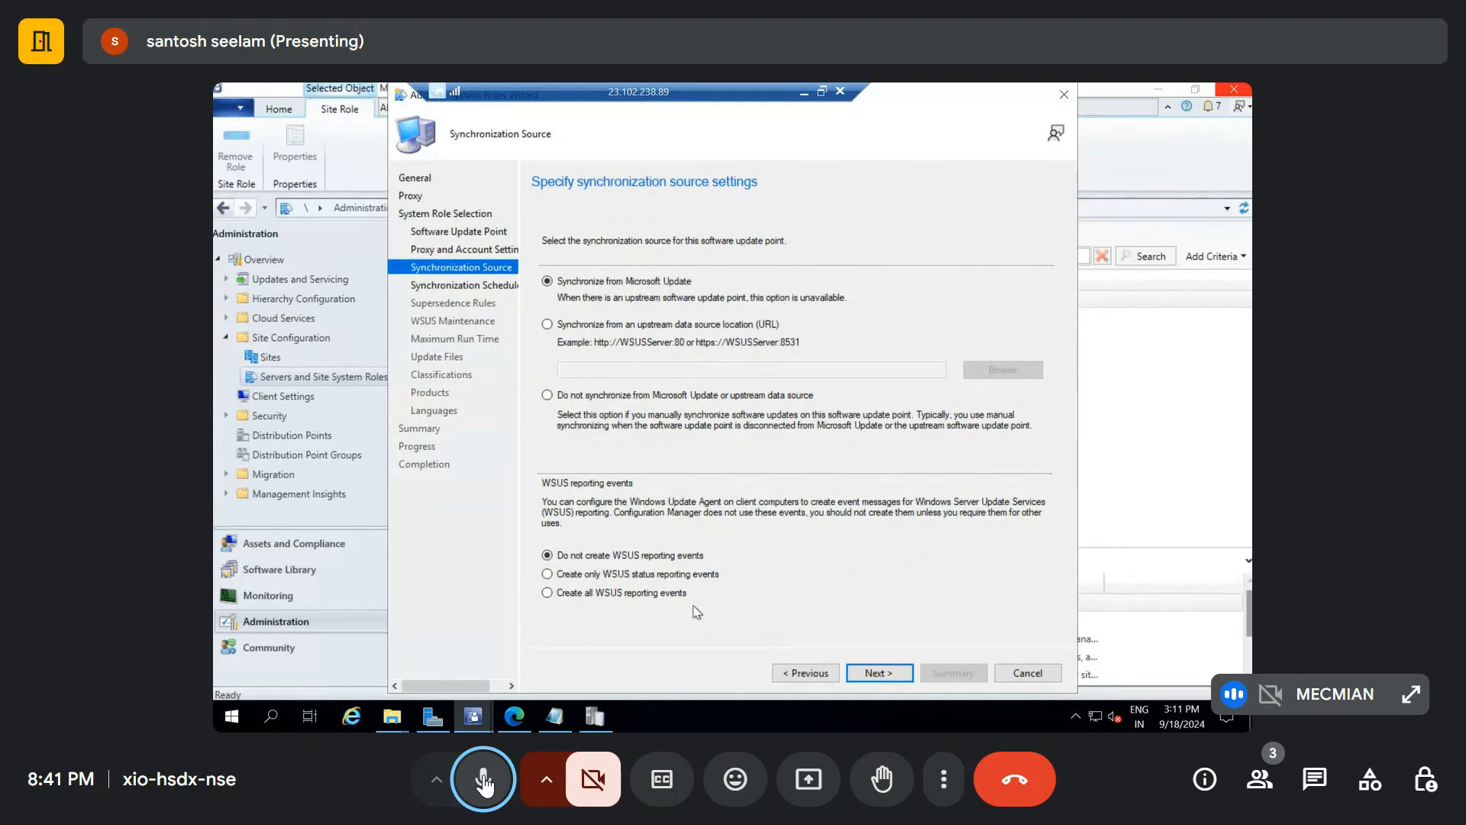
left_click(876, 680)
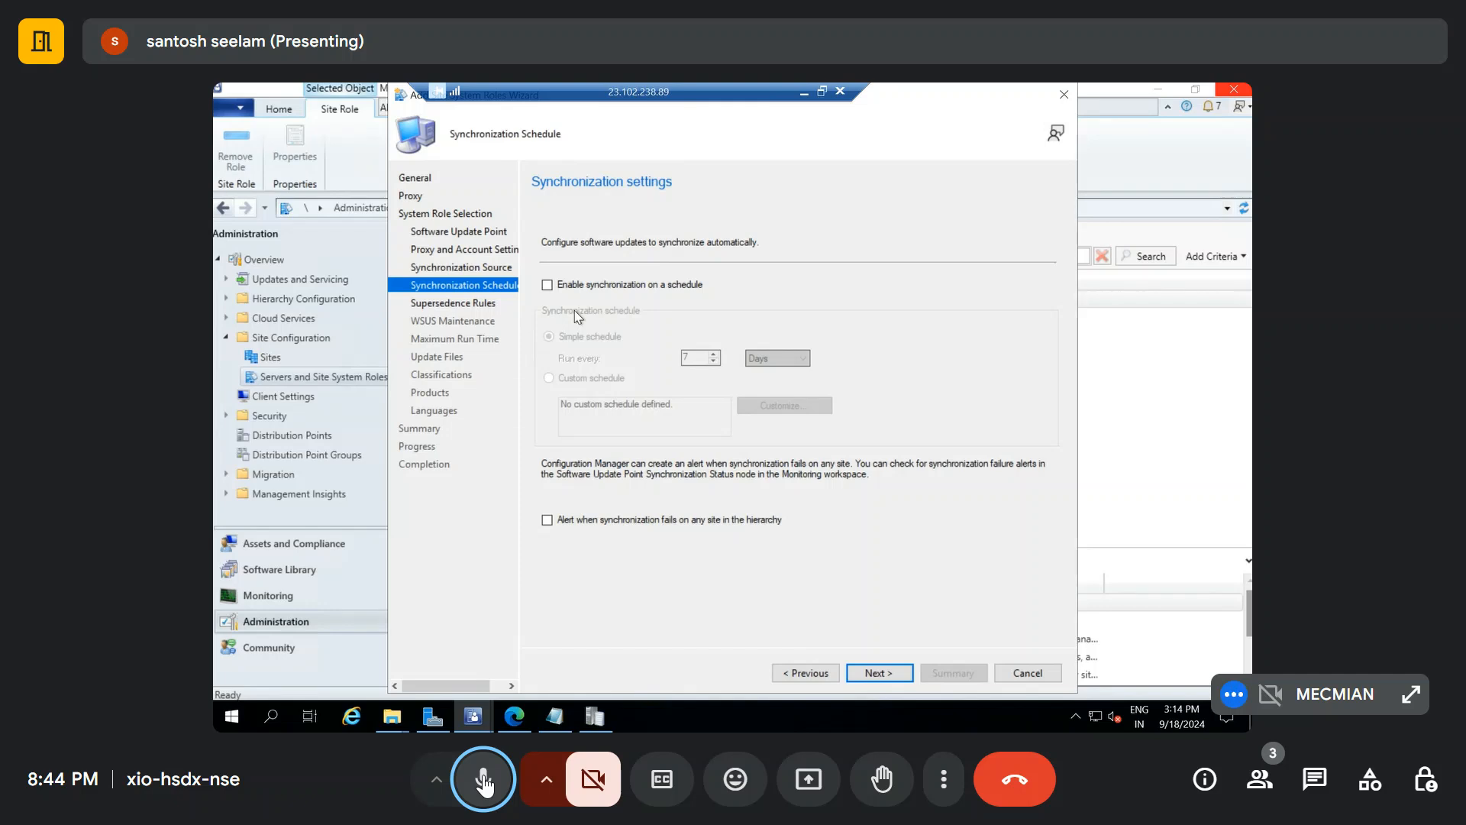
Switch to the local Edge browser, search for "defender update" in a new tab, and open Microsoft's latest security intelligence updates page
left_click(804, 92)
left_click(1094, 97)
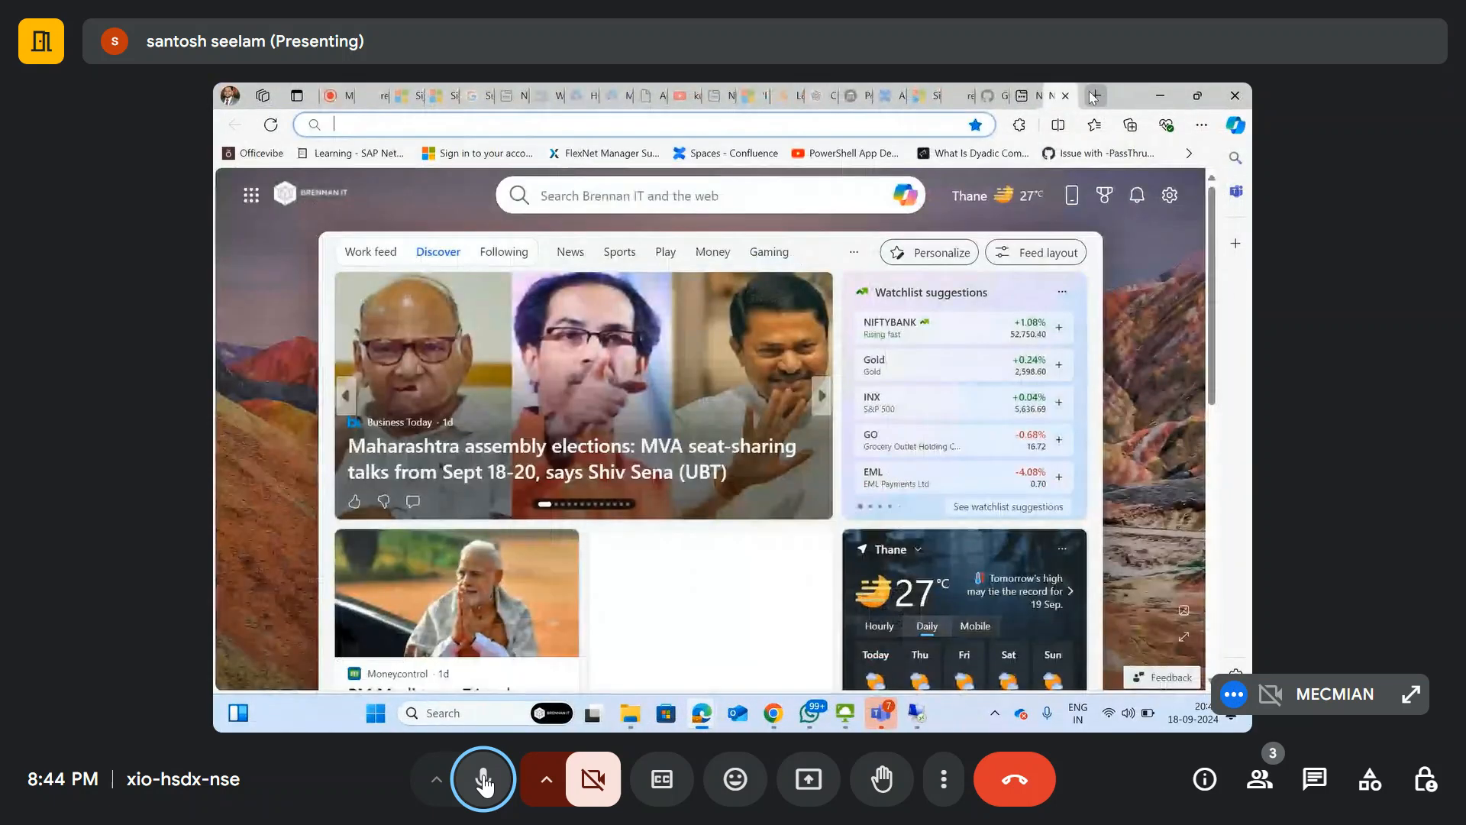
type("defender")
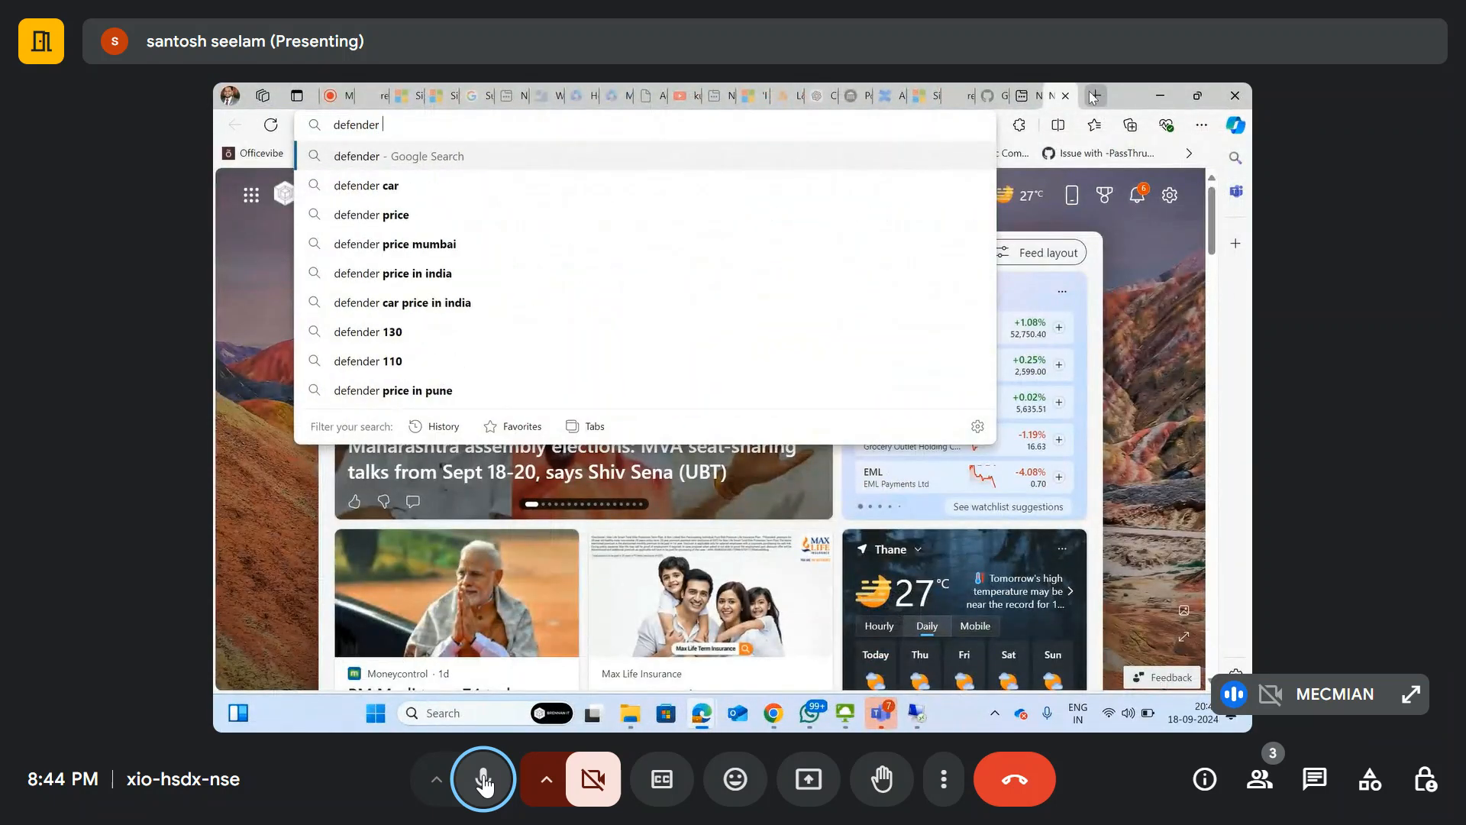
type(" upadte")
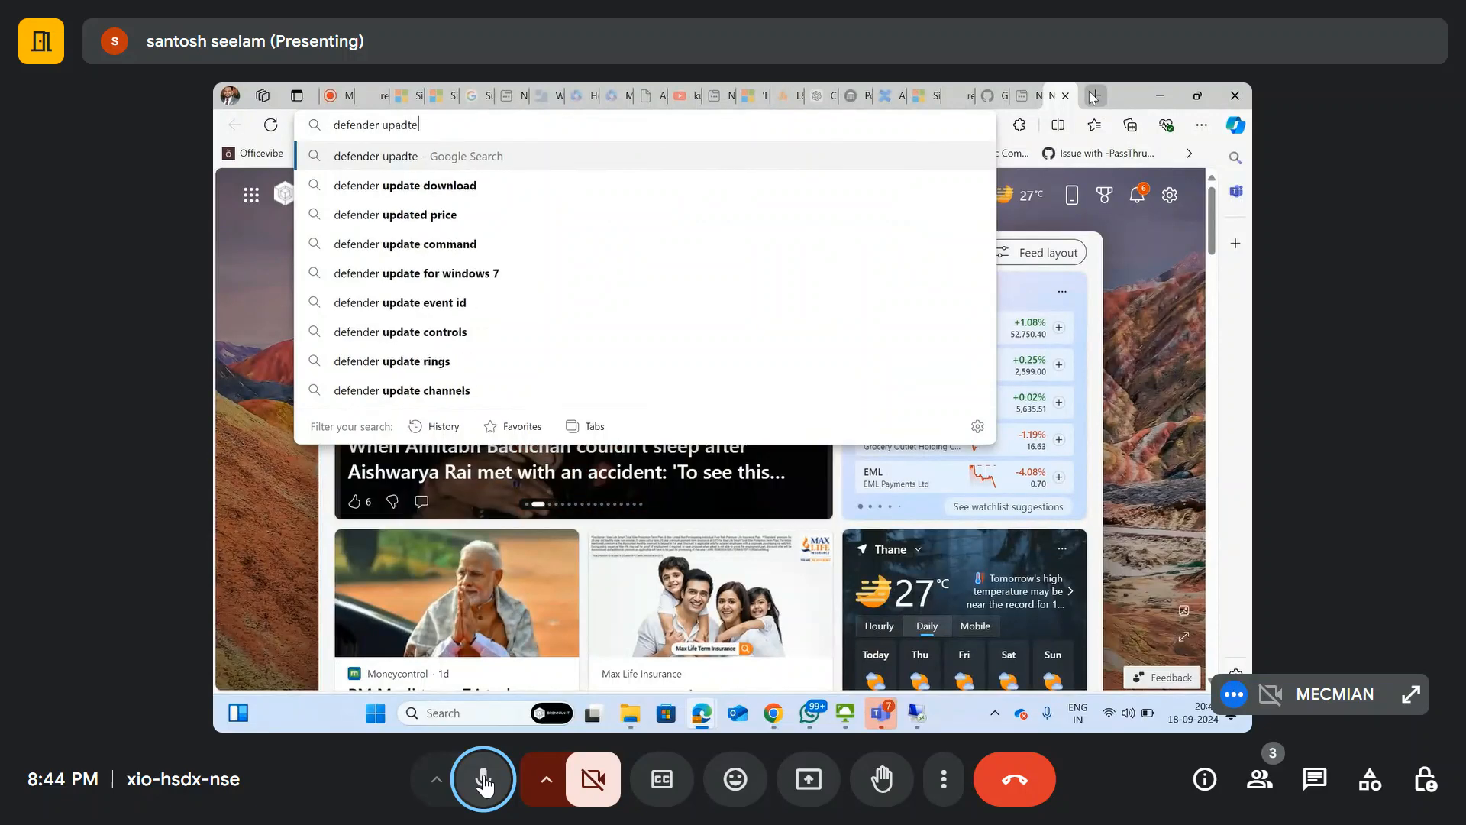
key("Down")
key("BackSpace")
key("BackSpace")
key("BackSpace")
key("BackSpace")
key("BackSpace")
key("BackSpace")
key("BackSpace")
key("BackSpace")
key("BackSpace")
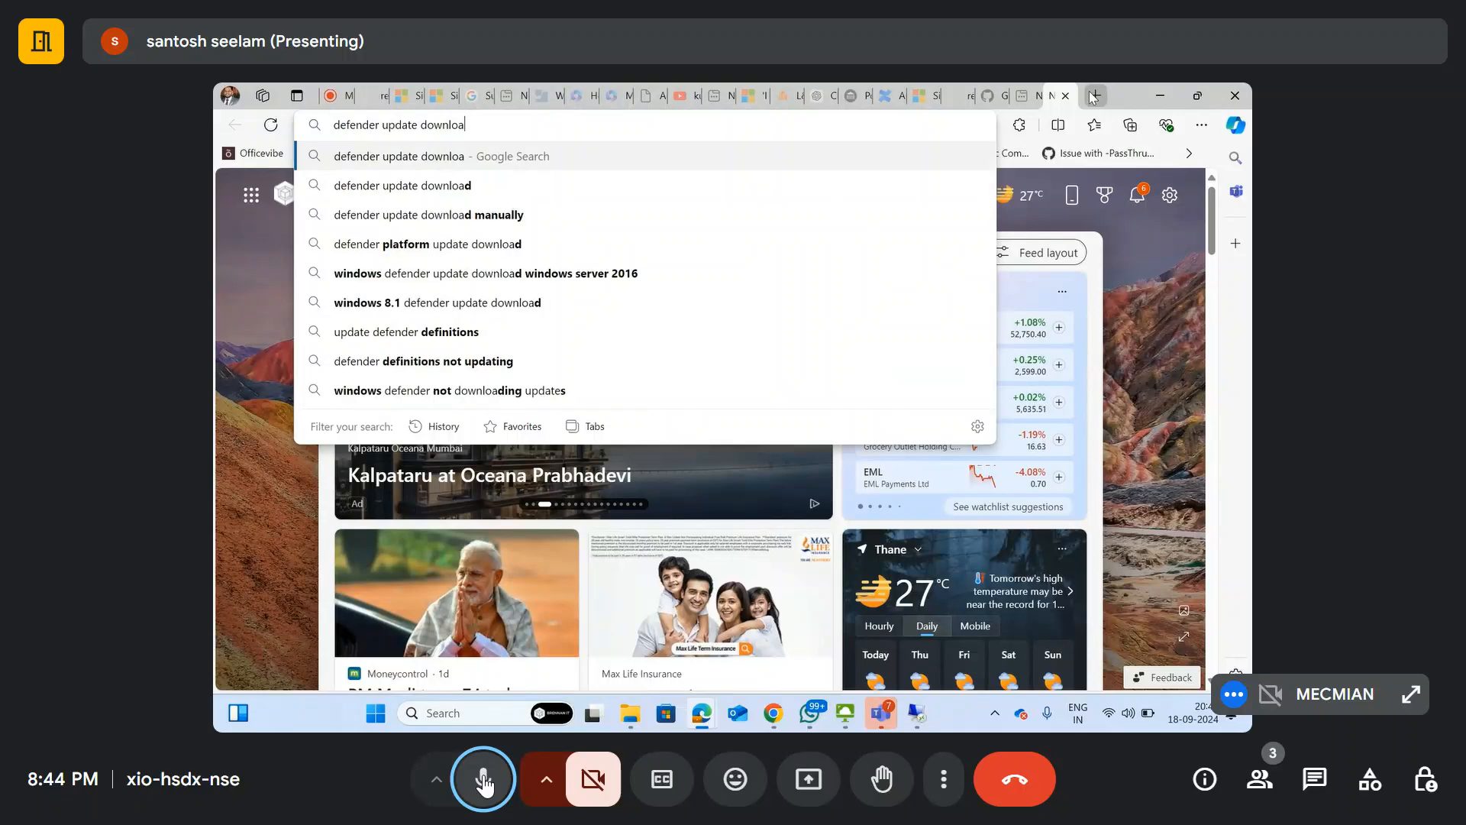
key("Return")
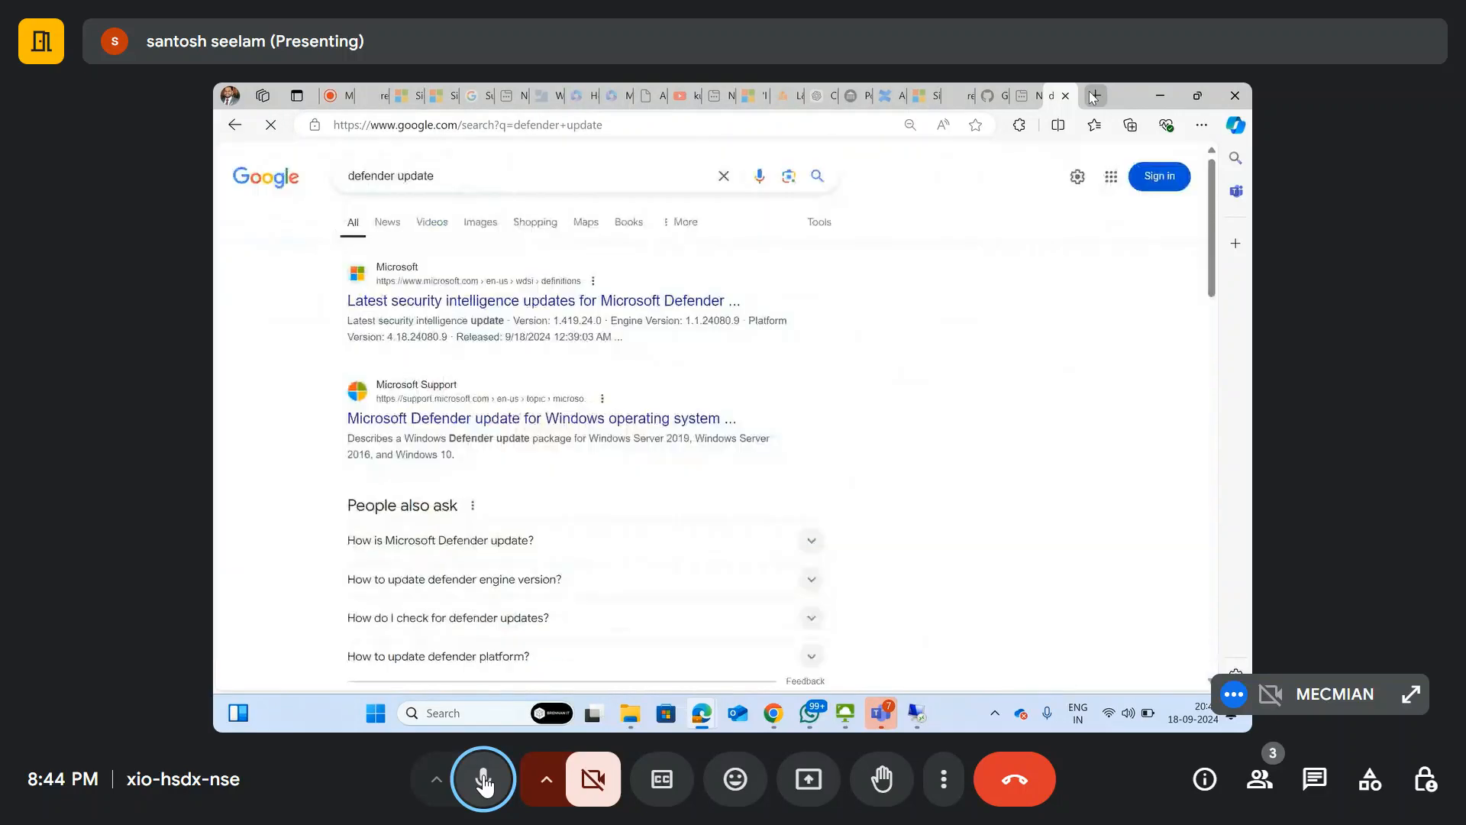
left_click(653, 304)
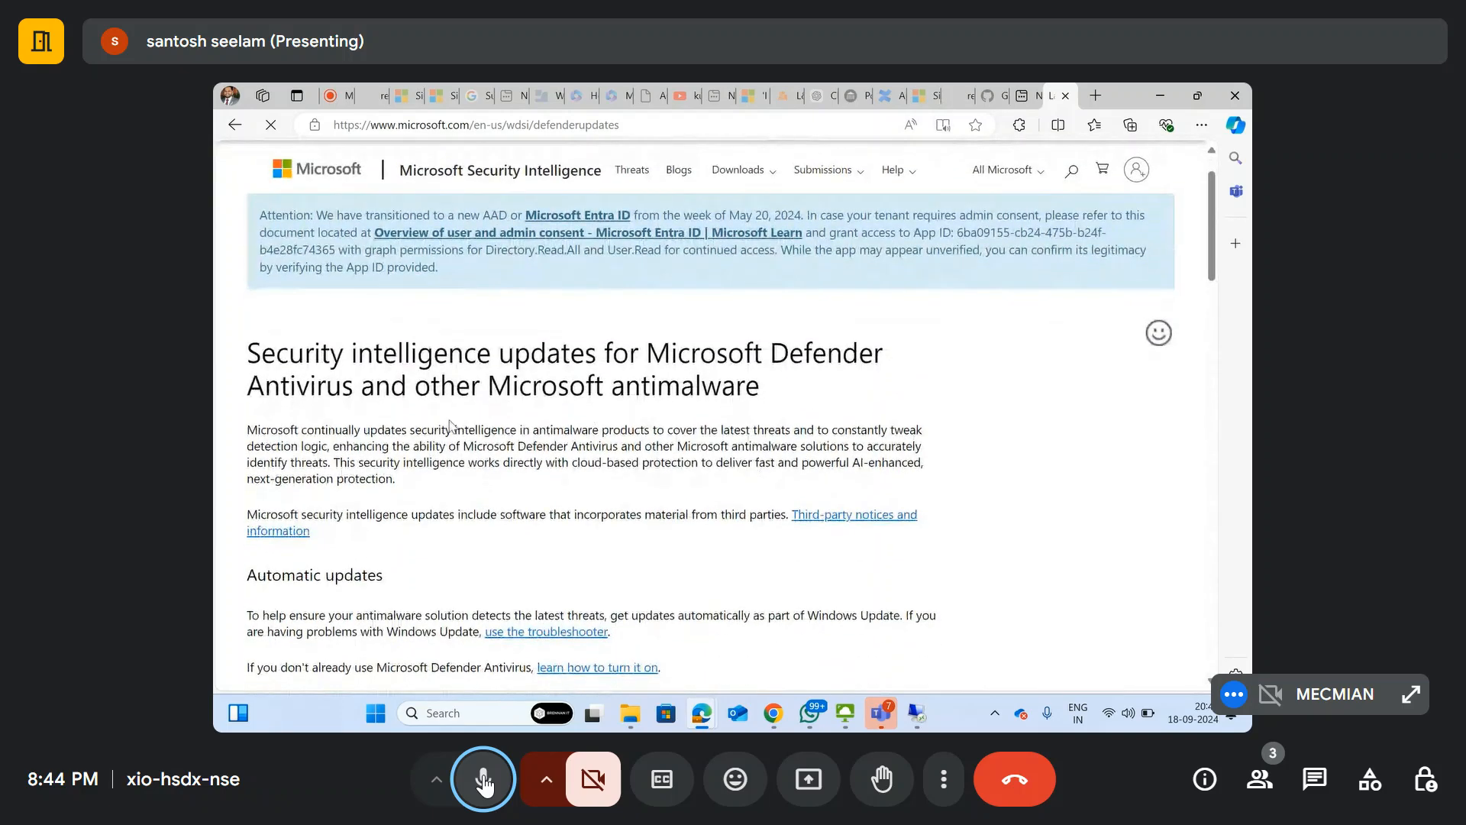
Examine the Defender security intelligence page for update methods, the latest version details, manual downloads and Network Inspection System updates
scroll(640, 416, "down", 2)
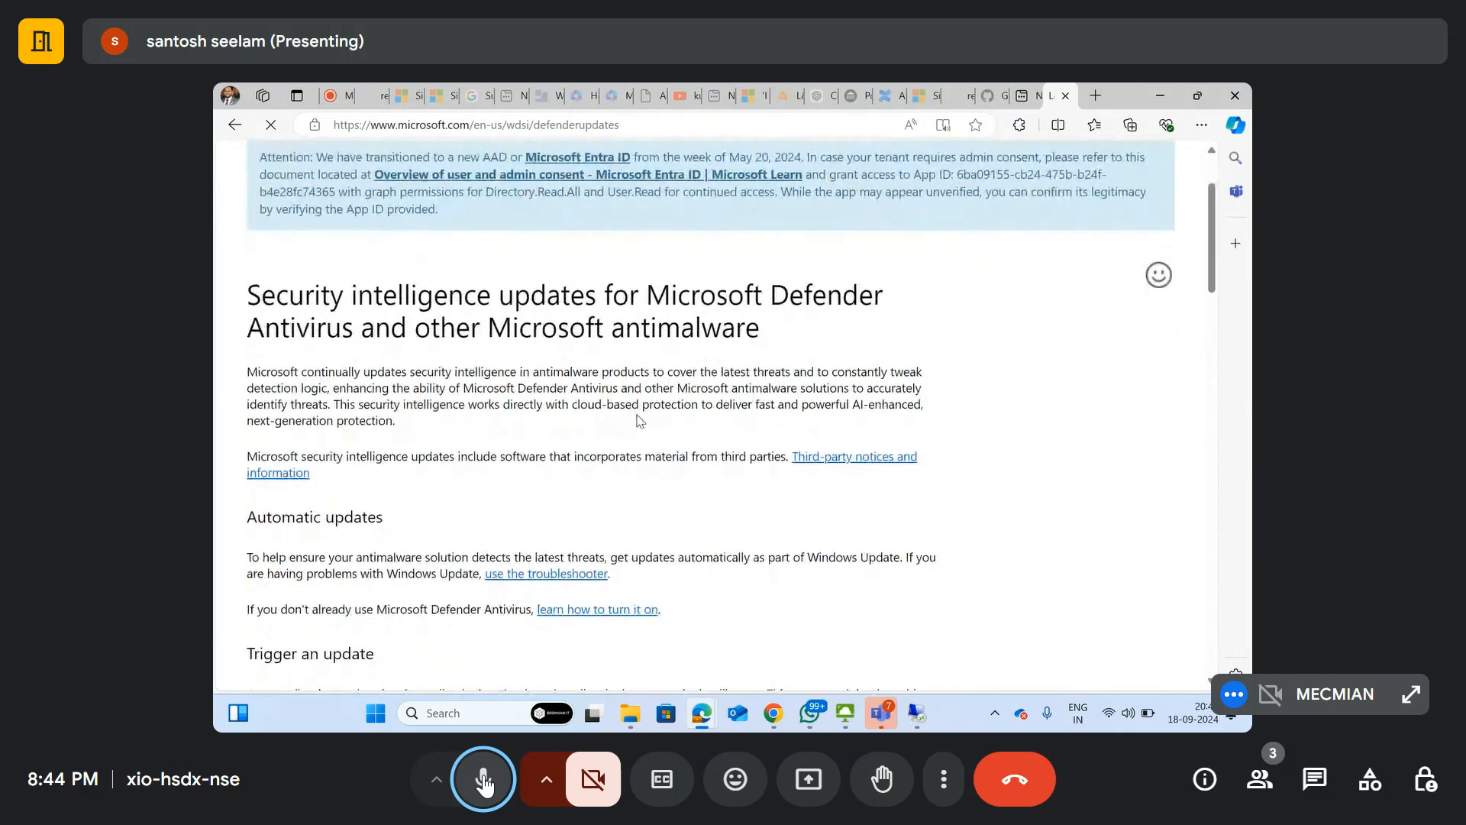
scroll(640, 420, "down", 1)
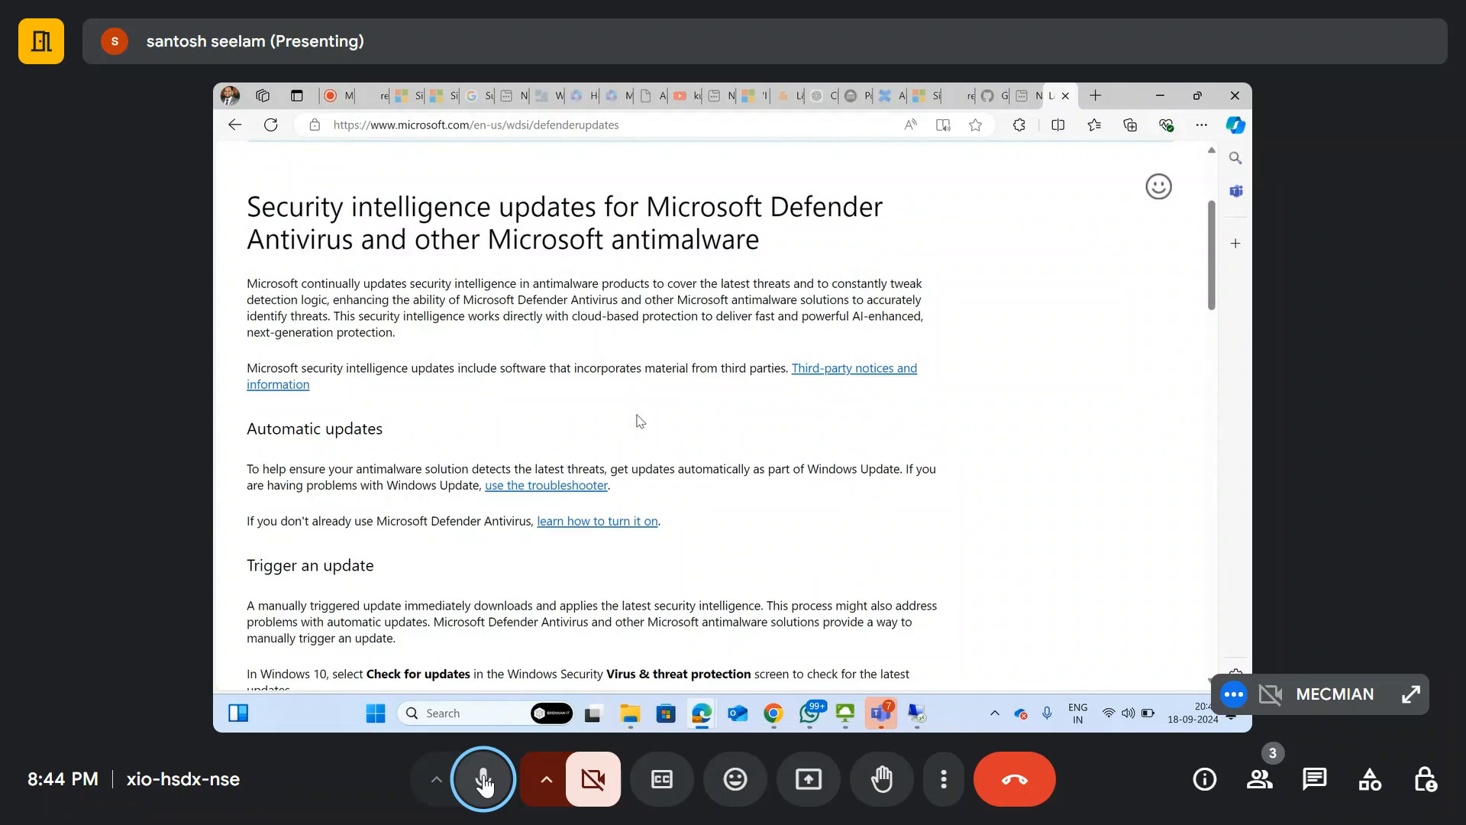
scroll(640, 420, "down", 5)
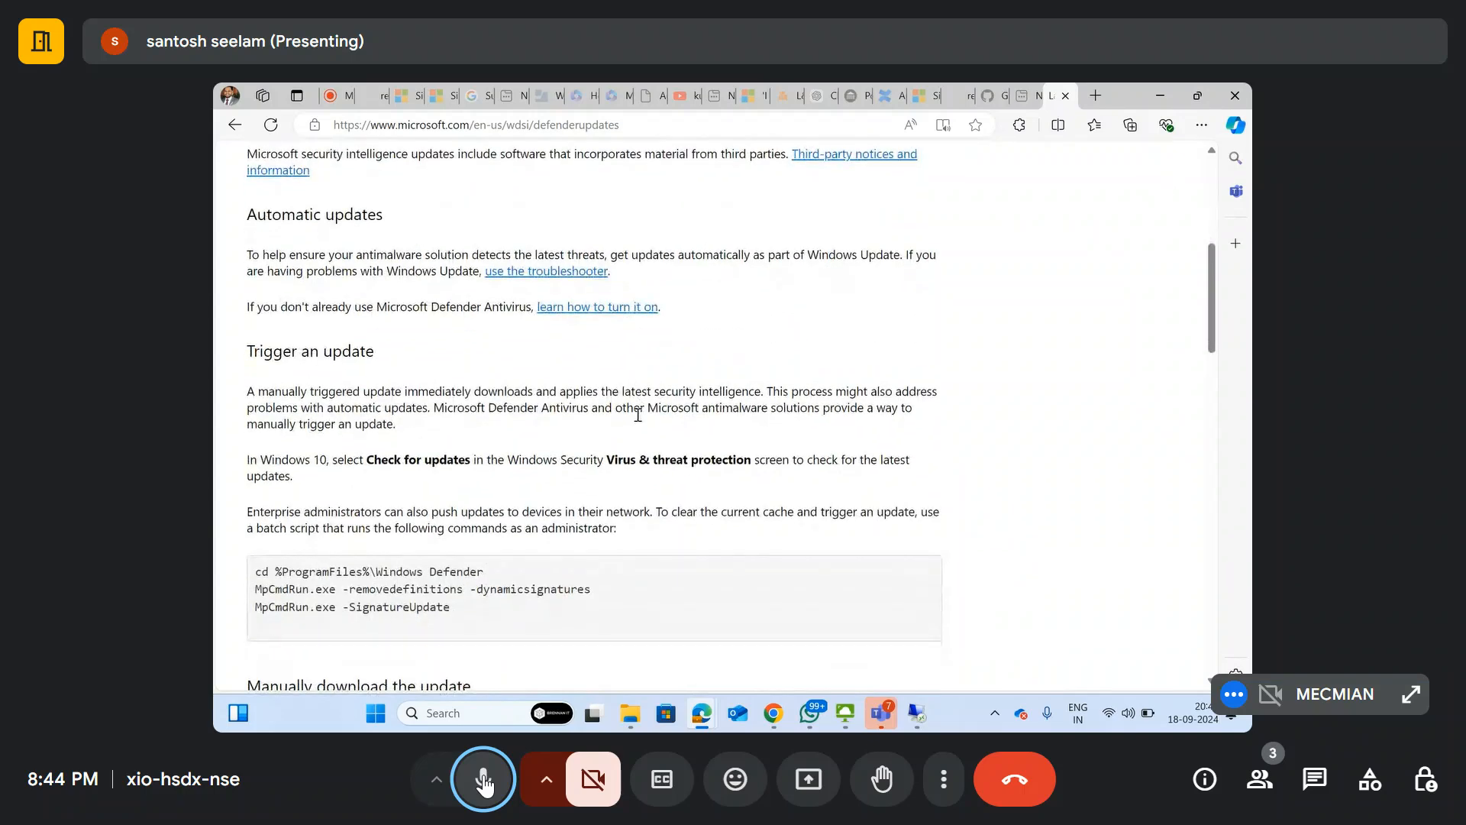
scroll(639, 420, "down", 8)
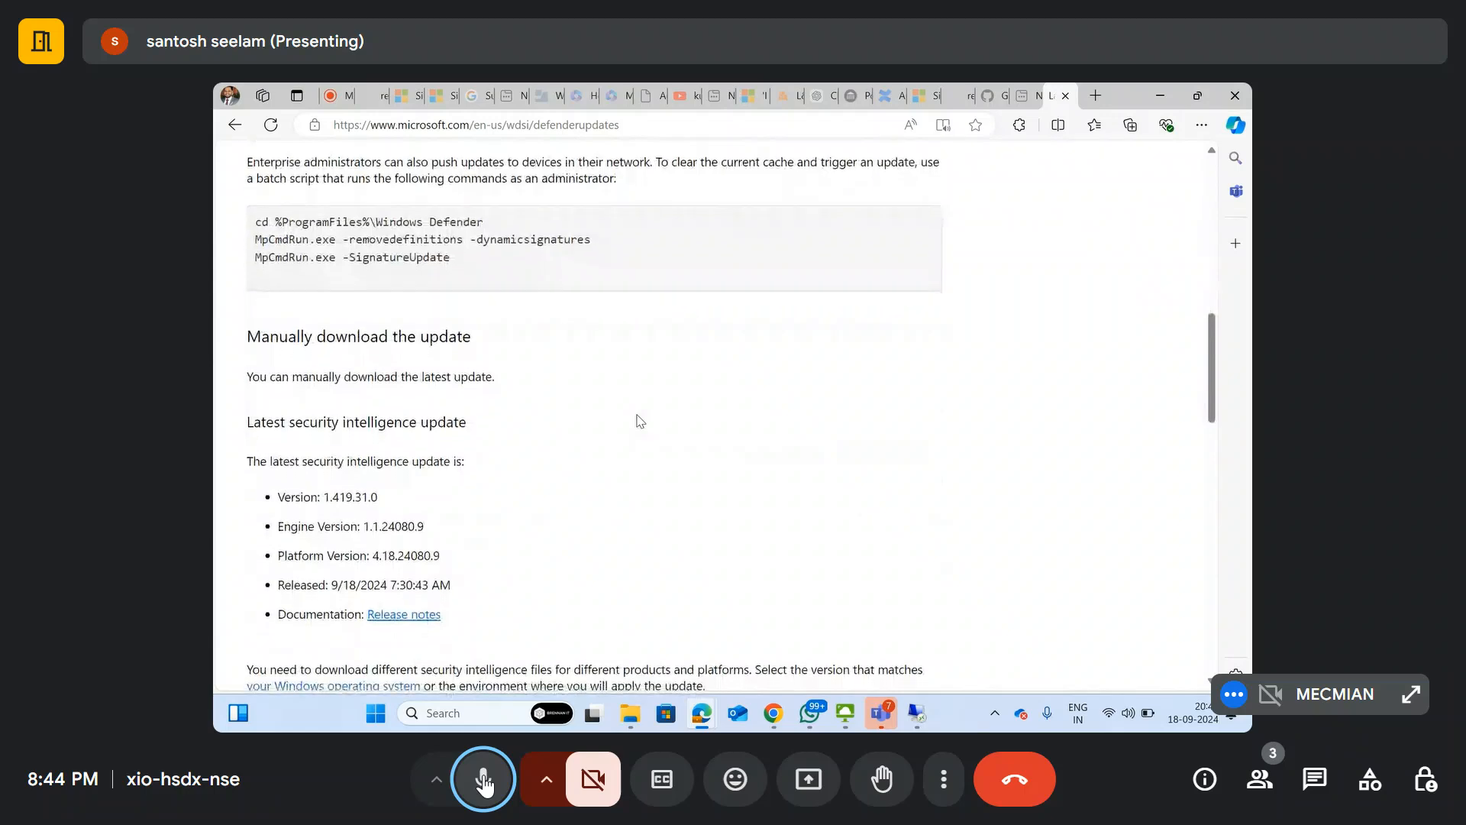
scroll(640, 421, "down", 5)
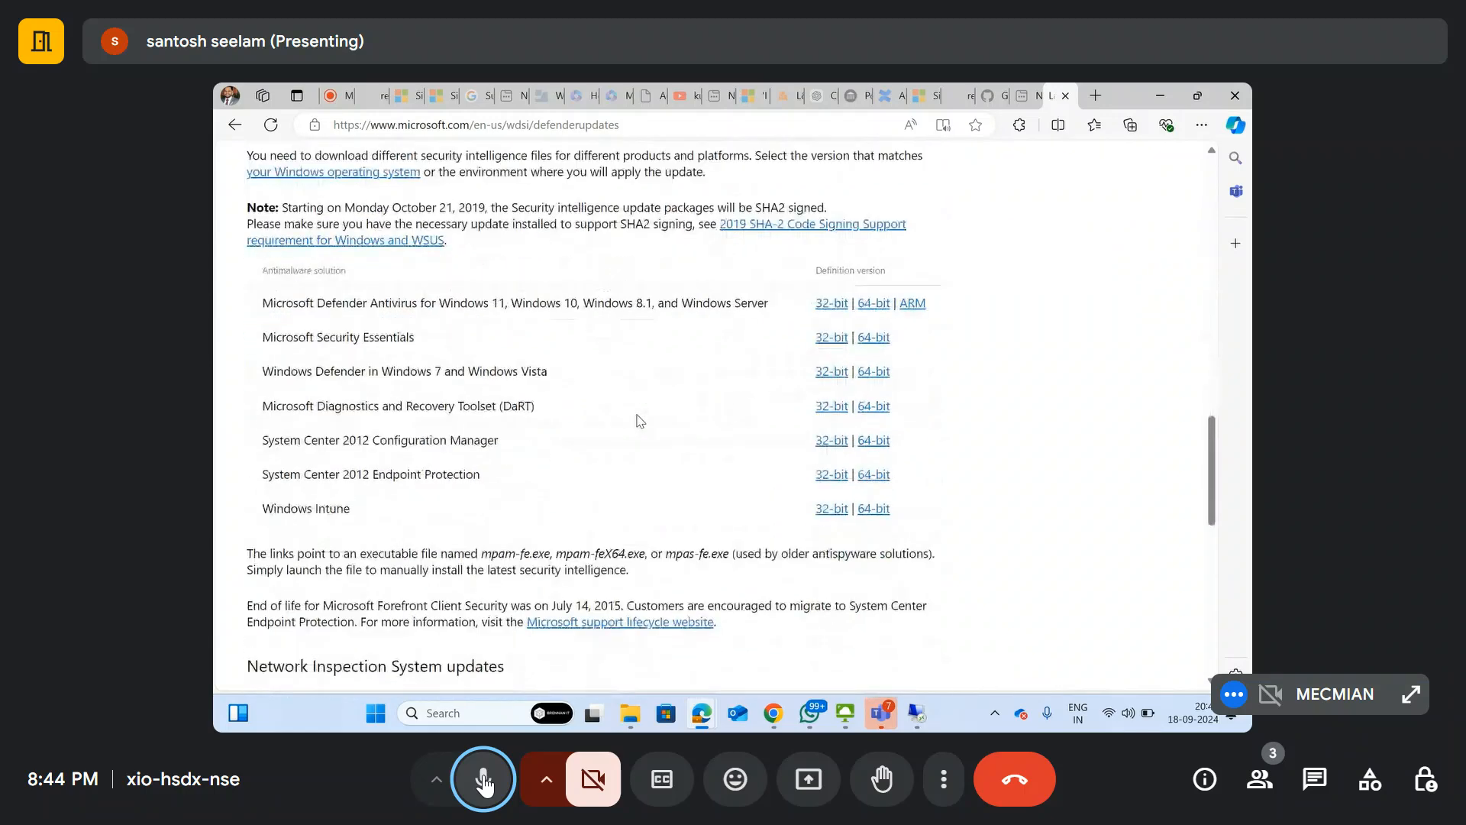
left_click(638, 412)
scroll(638, 420, "down", 2)
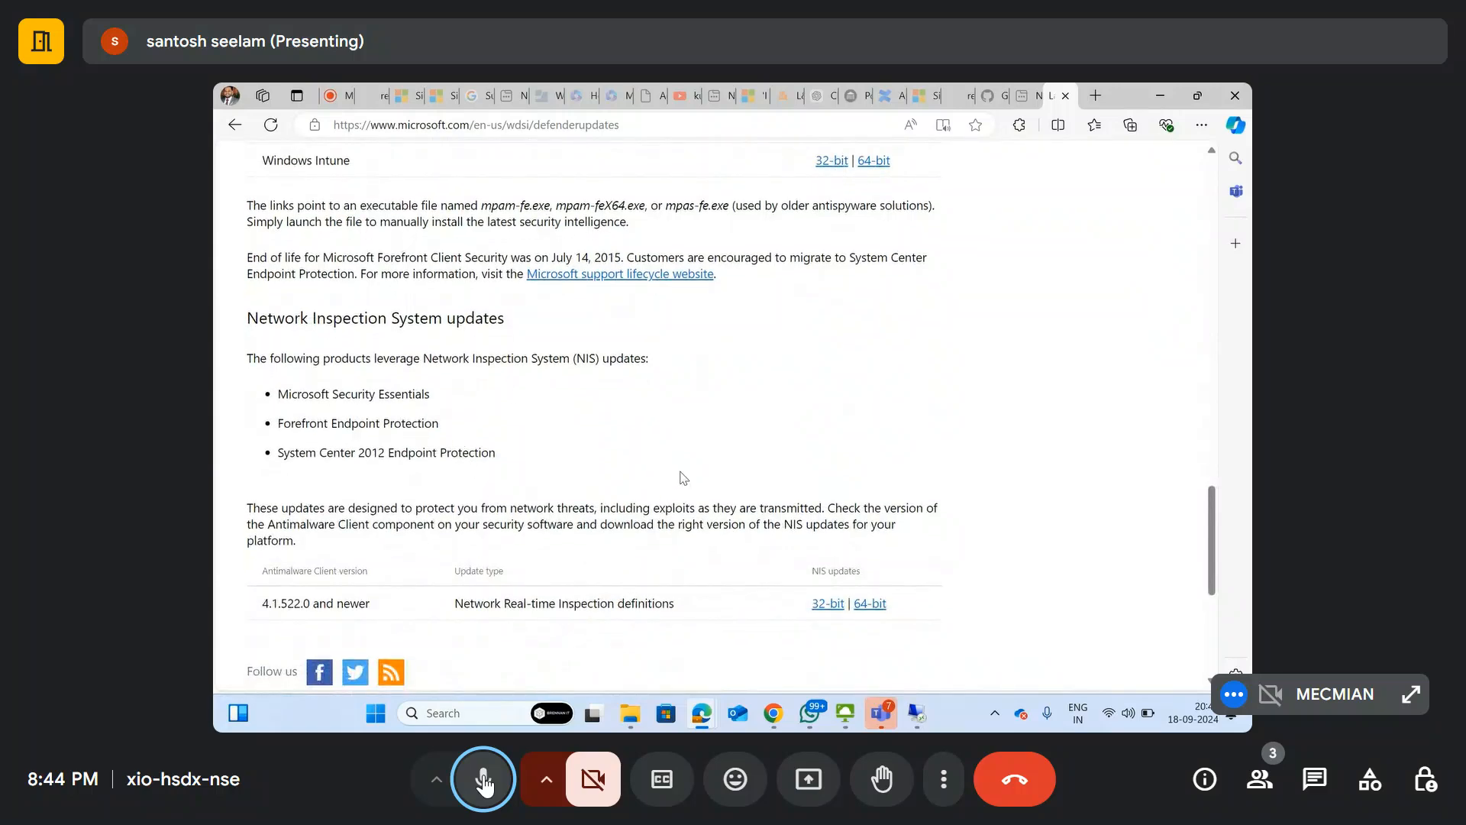
scroll(721, 443, "down", 1)
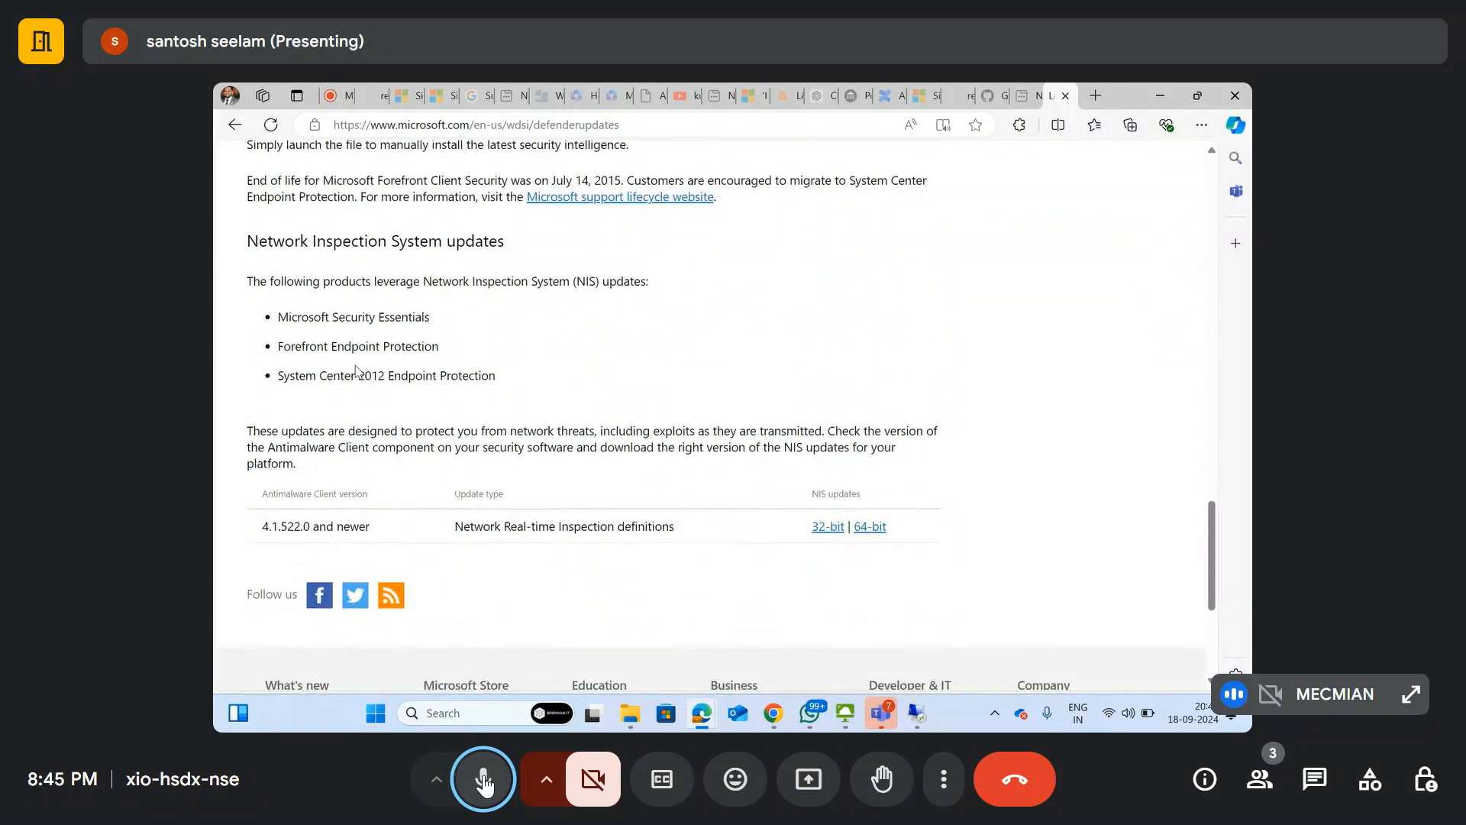
scroll(620, 376, "down", 1)
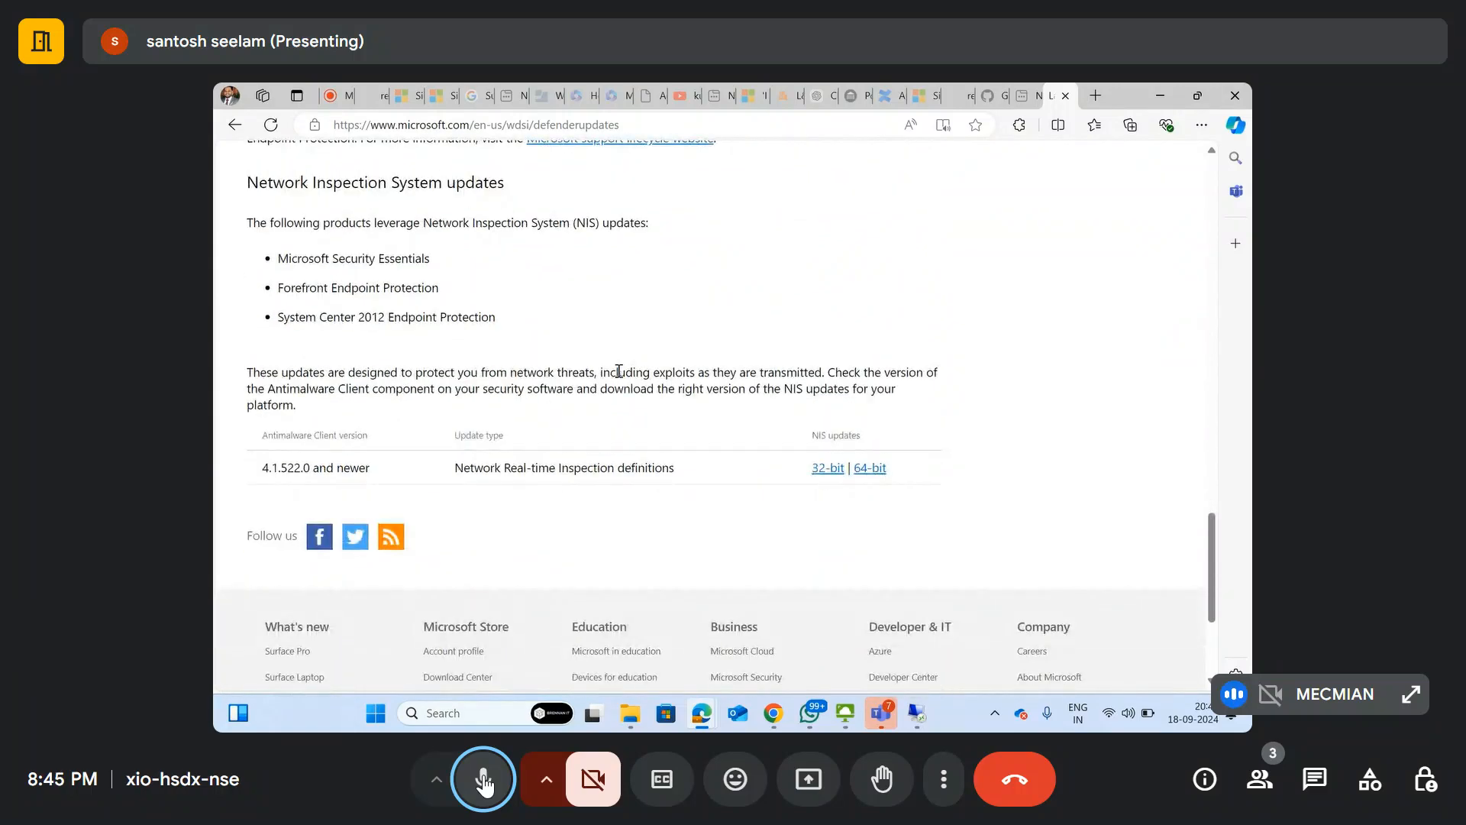
scroll(618, 371, "up", 2)
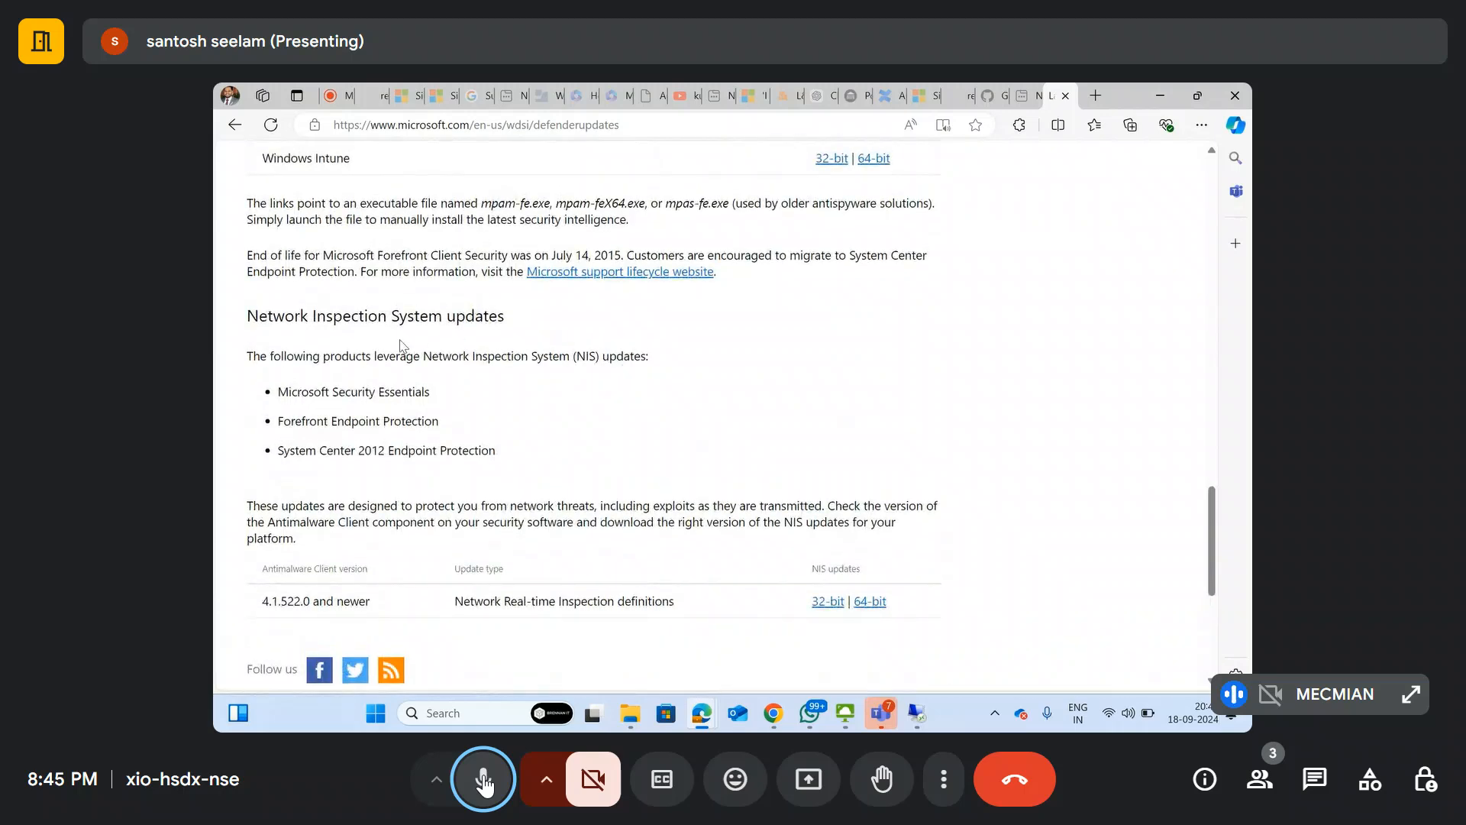
scroll(405, 348, "up", 2)
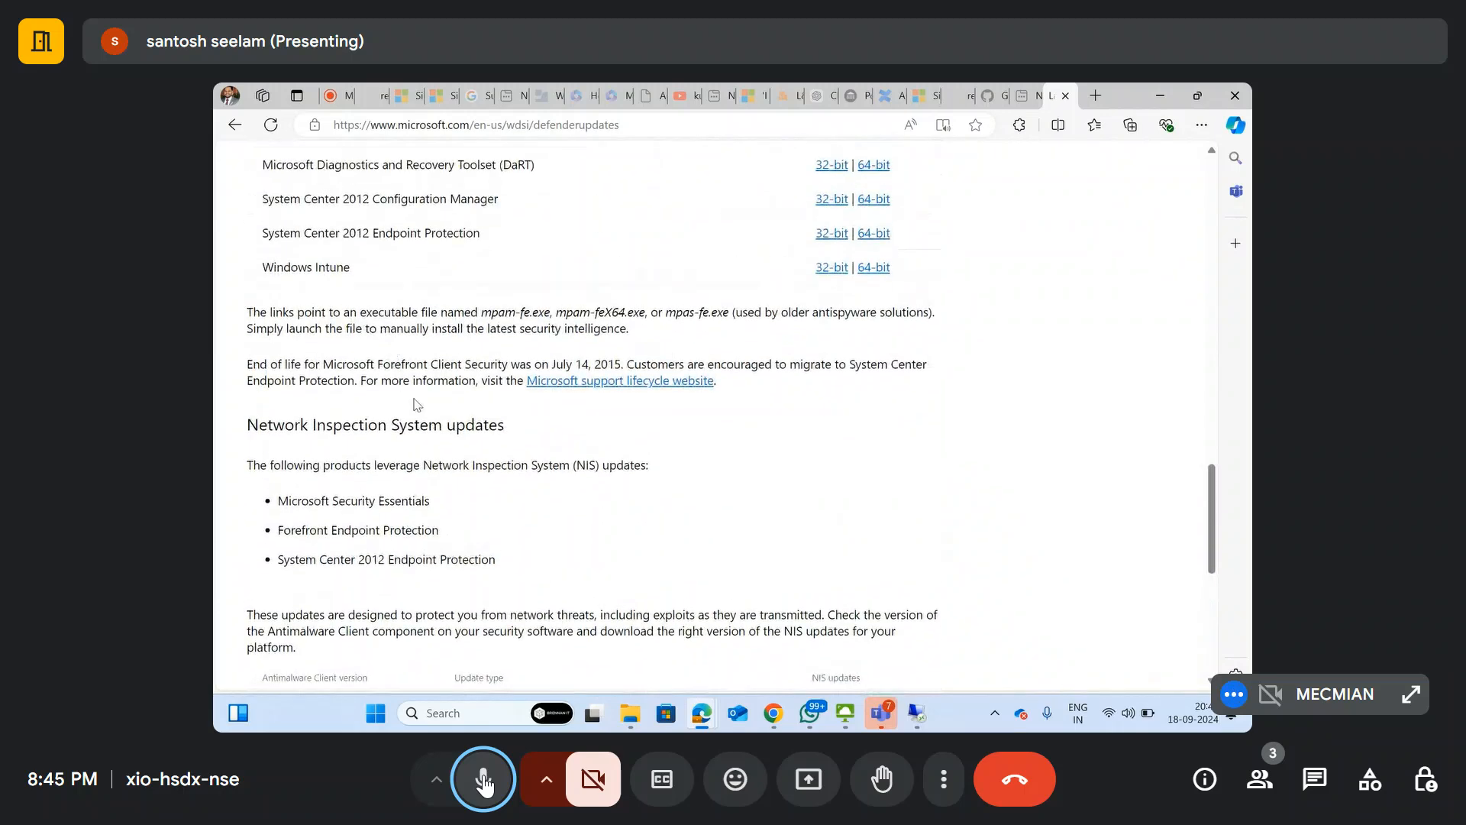
scroll(473, 446, "up", 3)
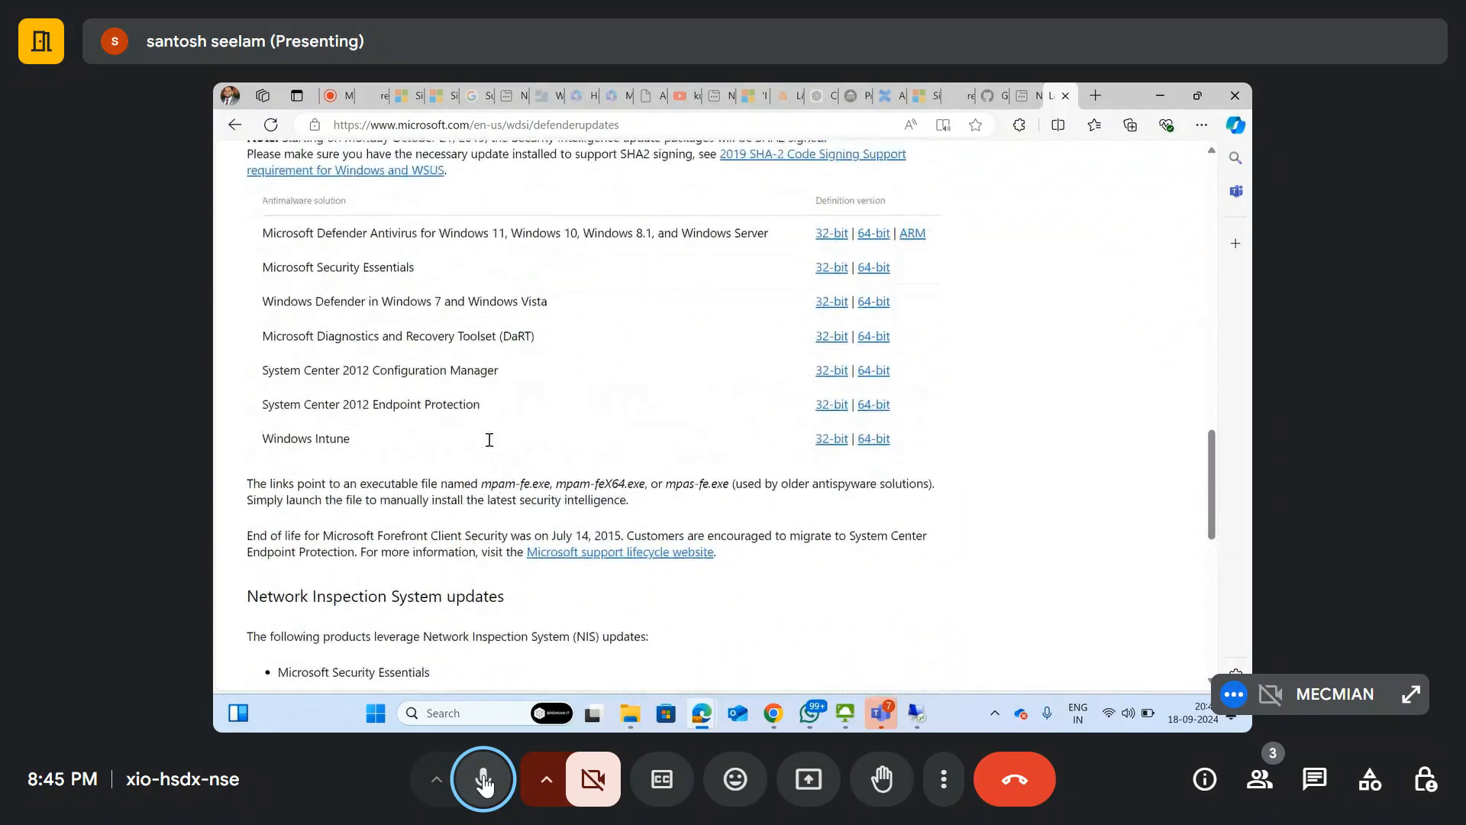
scroll(430, 448, "up", 3)
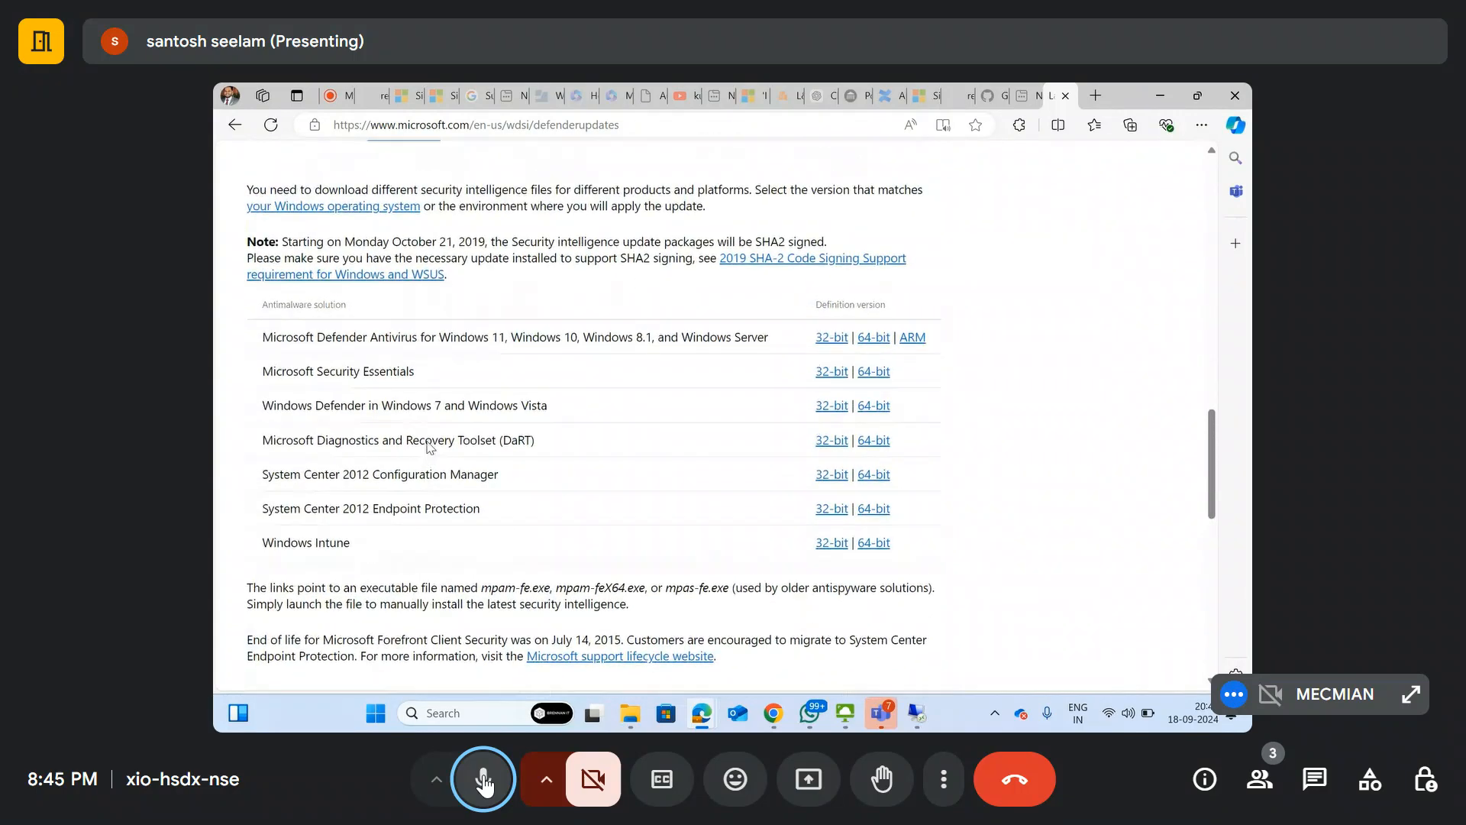
scroll(430, 449, "up", 3)
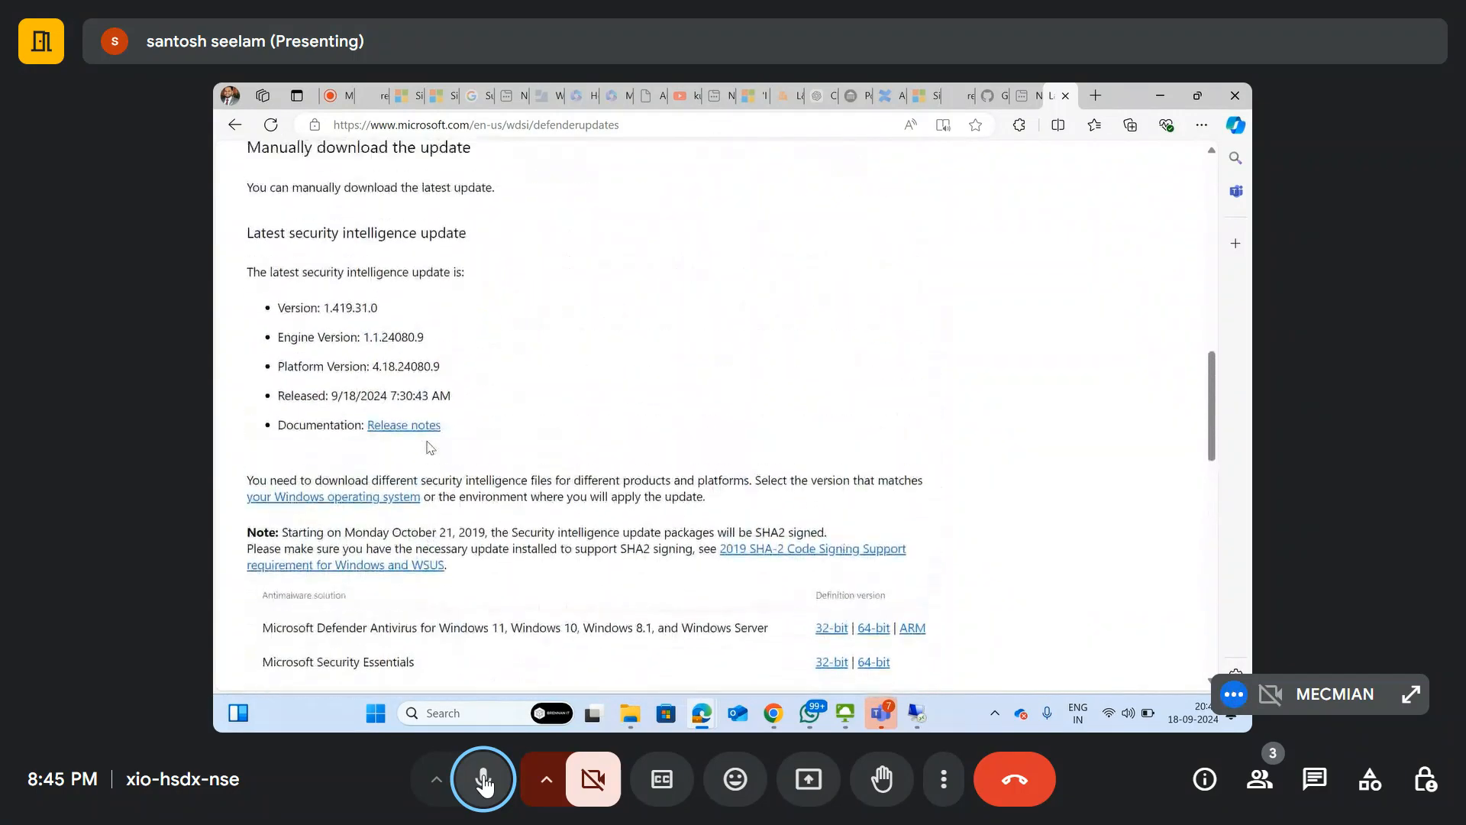
scroll(427, 449, "up", 5)
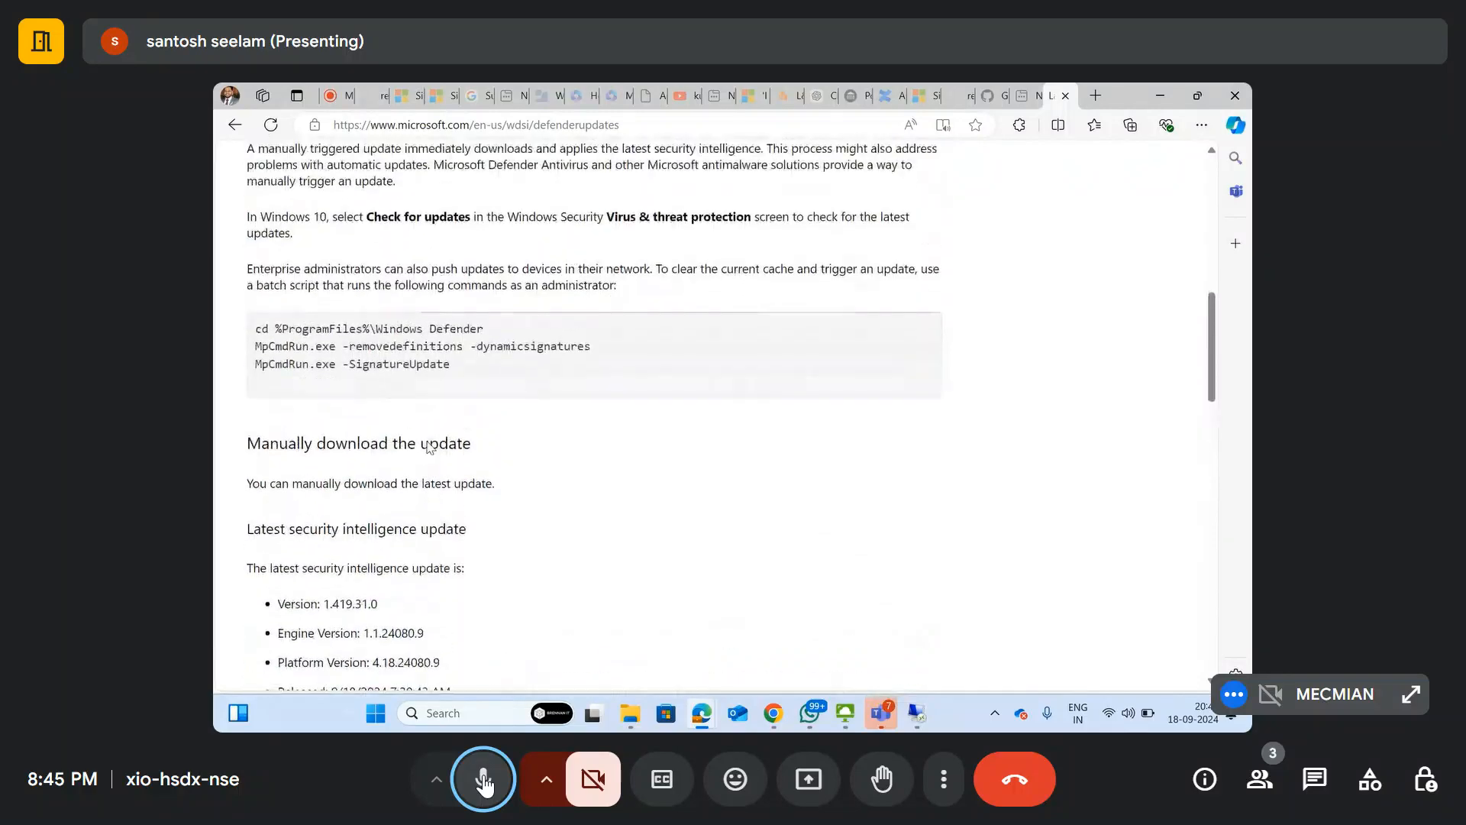
scroll(430, 449, "up", 10)
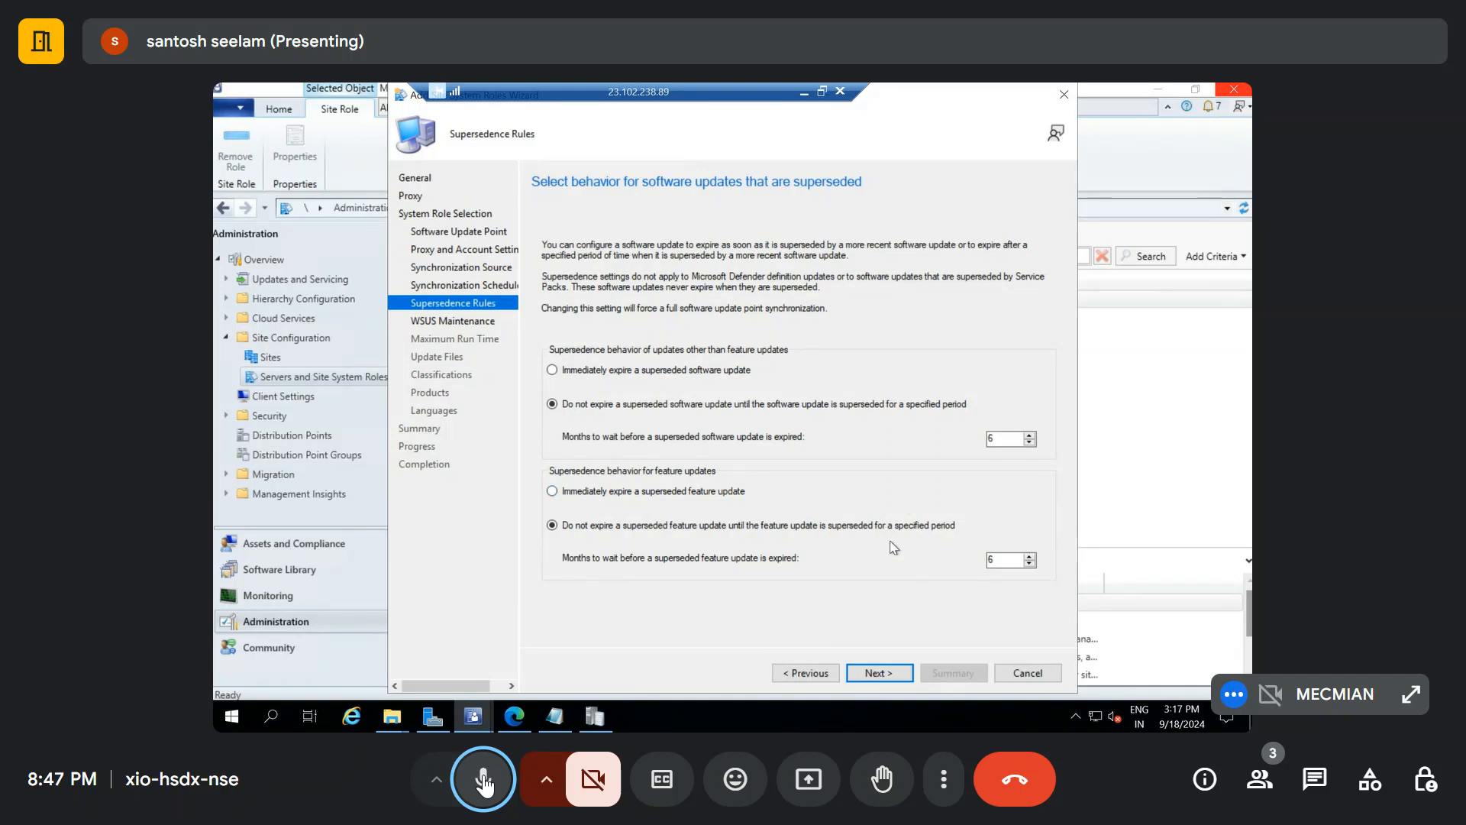
Accept the 6-month supersedence rules and enable WSUS maintenance for declining expired updates and removing obsolete updates from the WSUS database
left_click(878, 673)
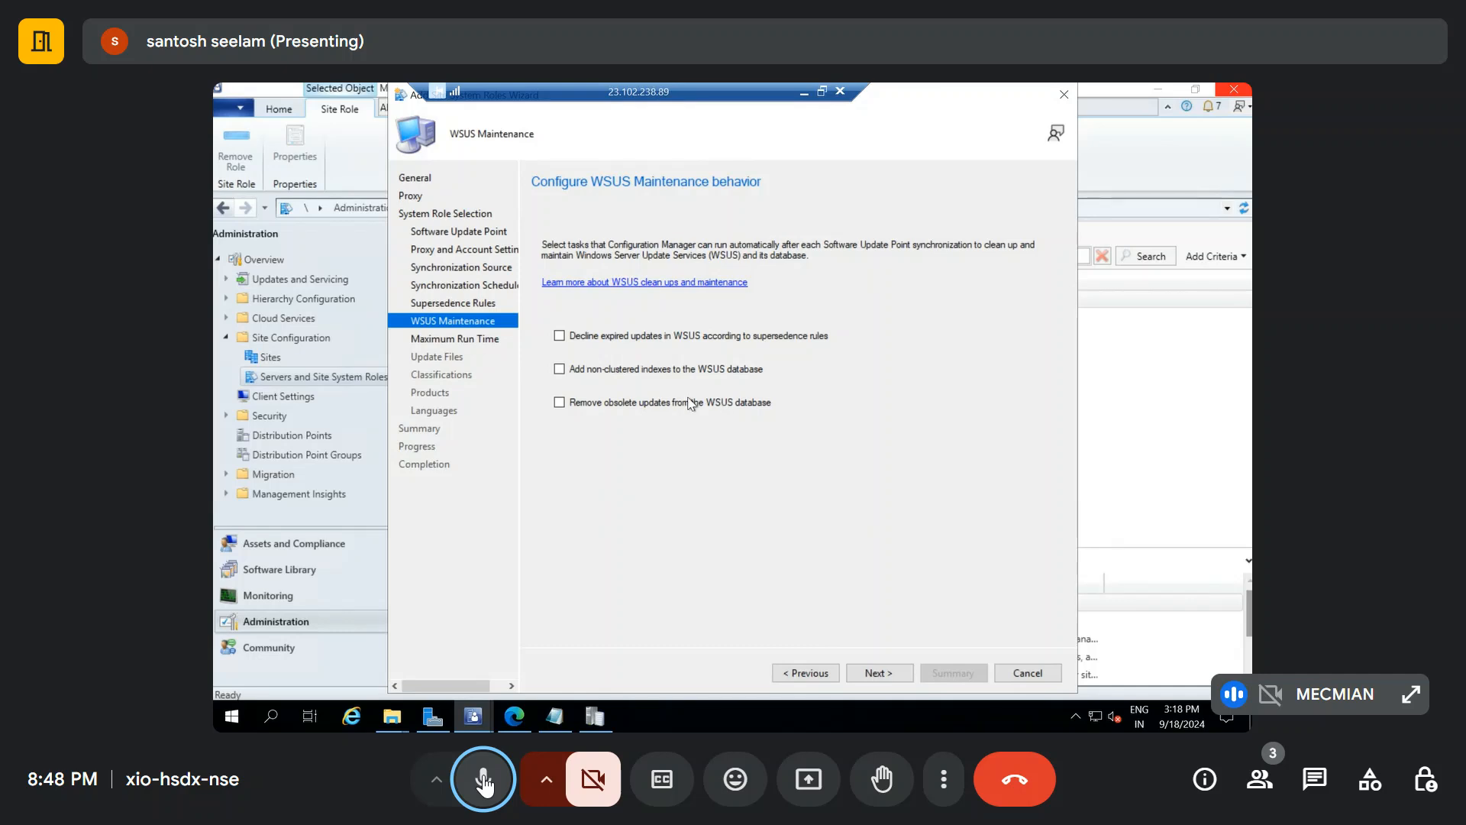
left_click(559, 402)
left_click(560, 336)
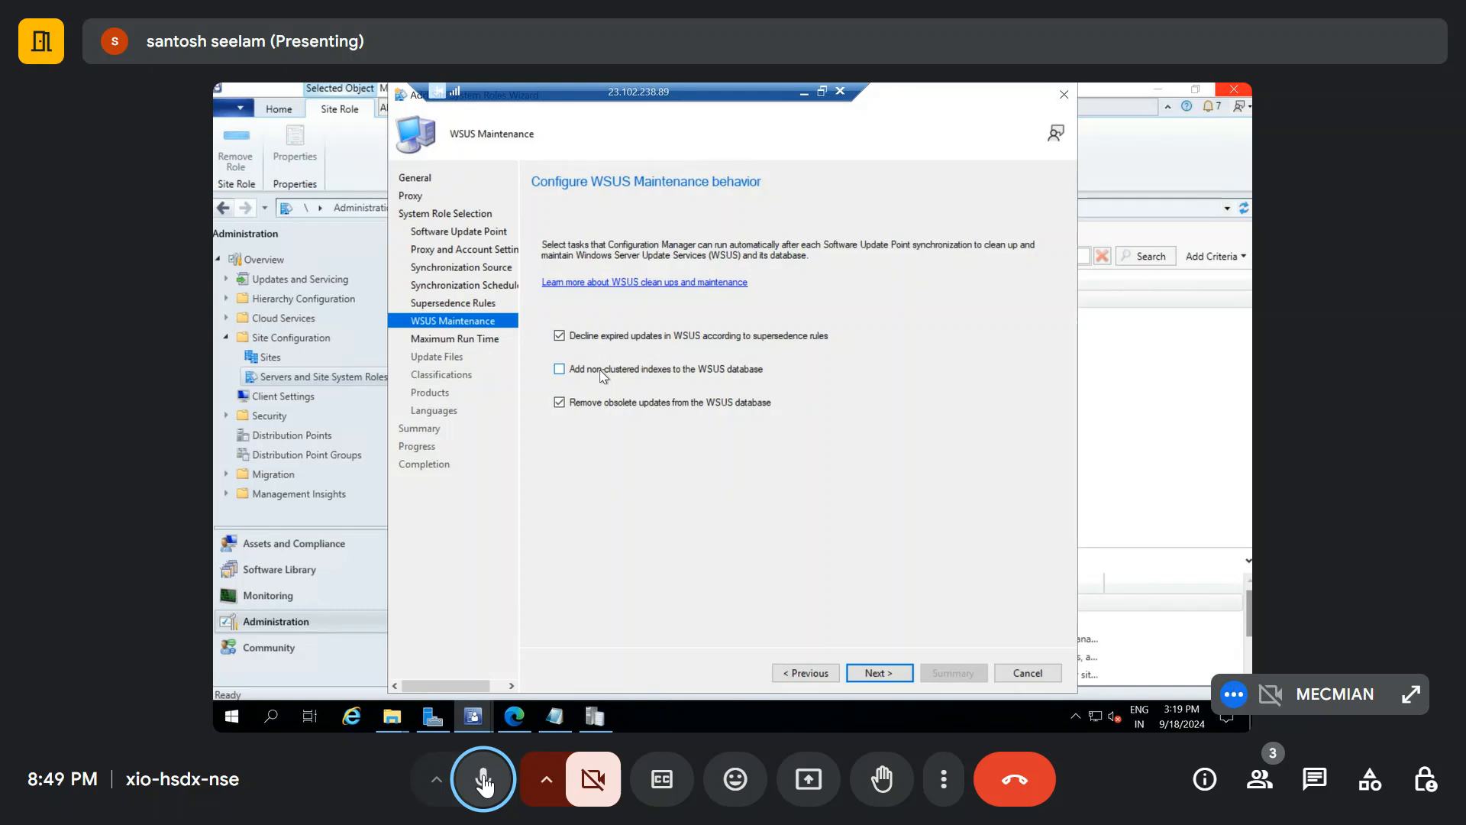
left_click(866, 673)
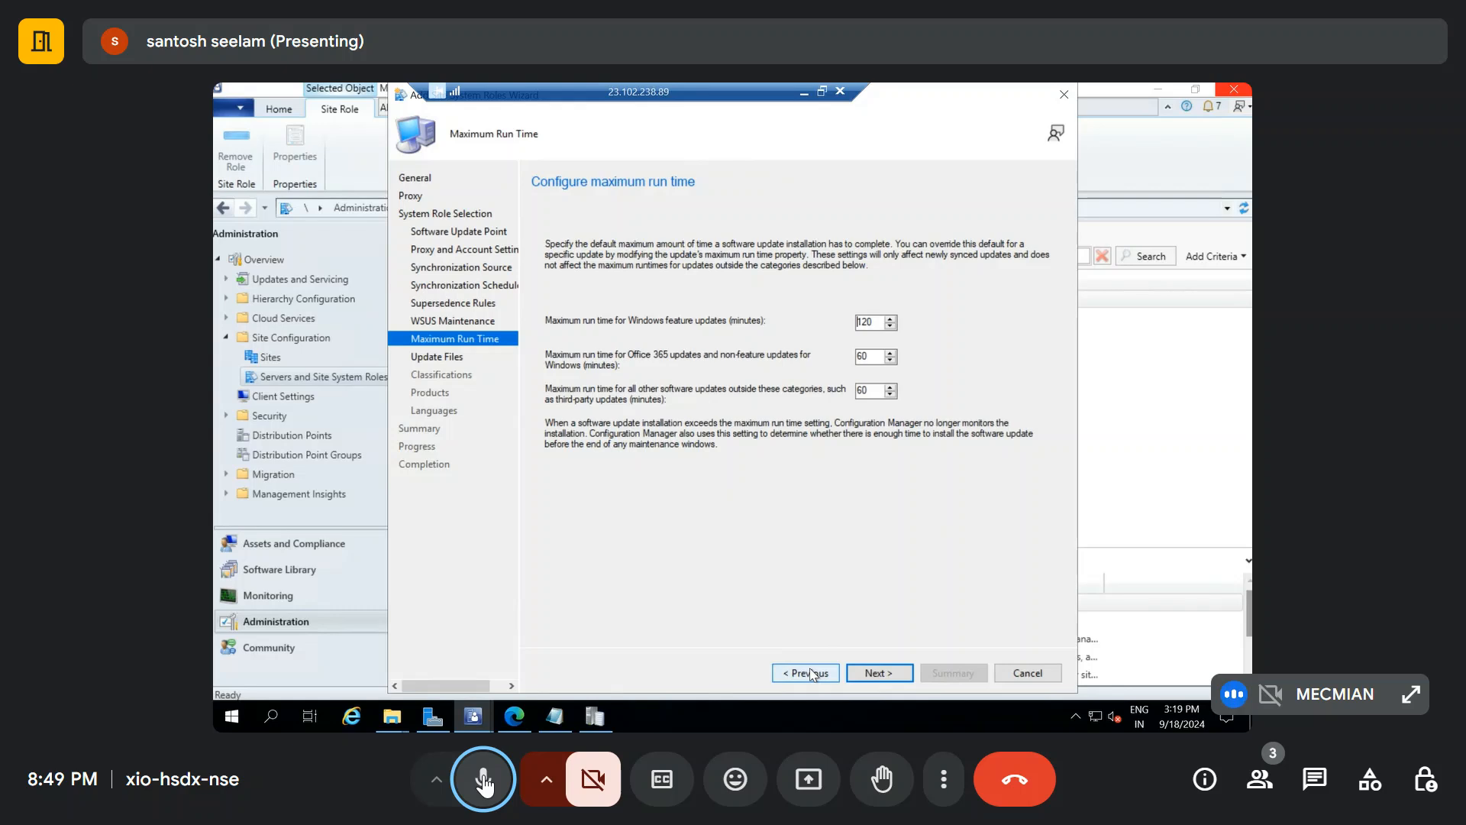
Accept maximum run times of 120, 60 and 60 minutes and full-file downloads for approved updates, leaving all update classifications unselected
left_click(876, 673)
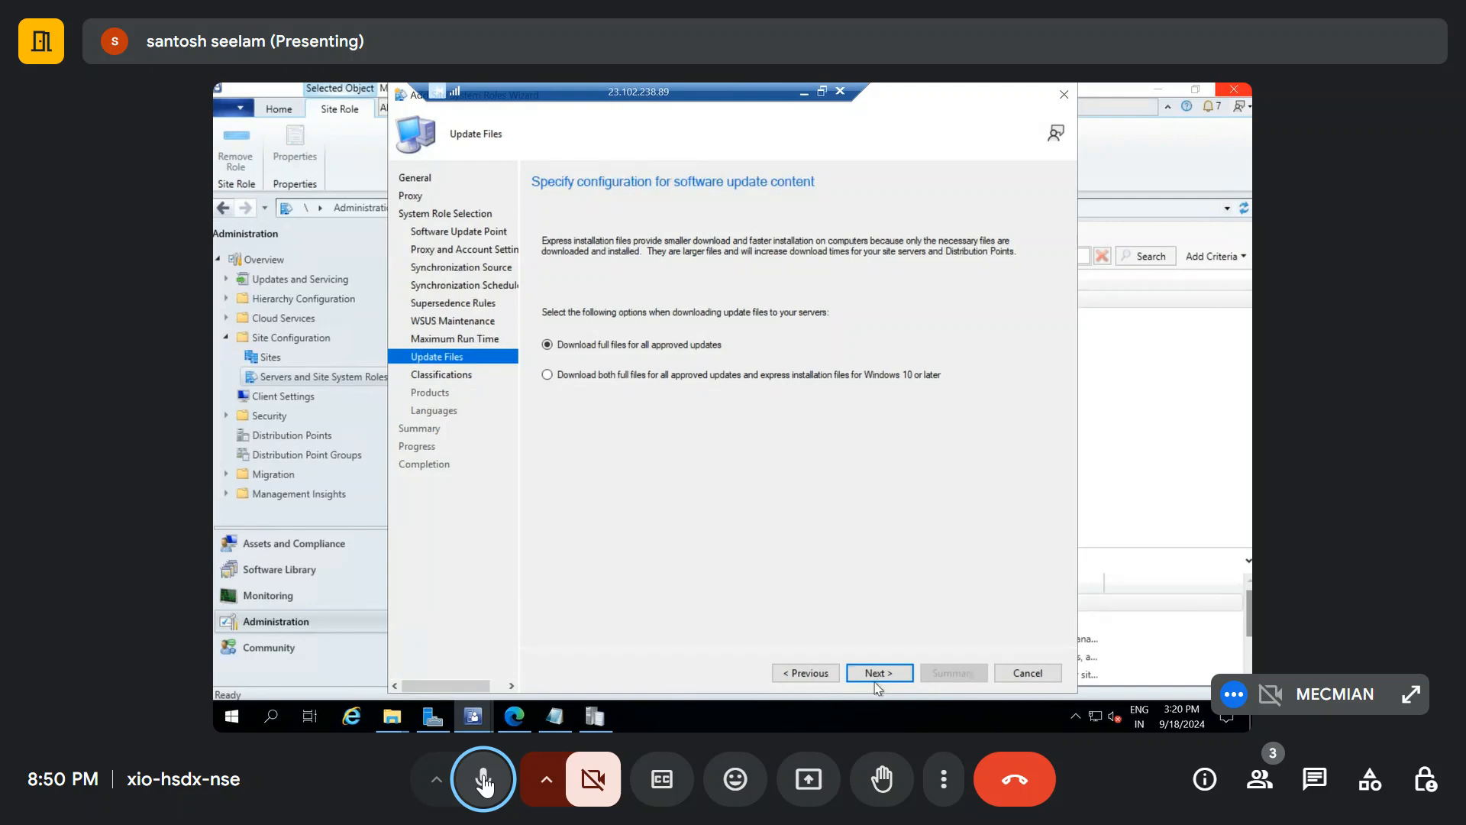
left_click(876, 678)
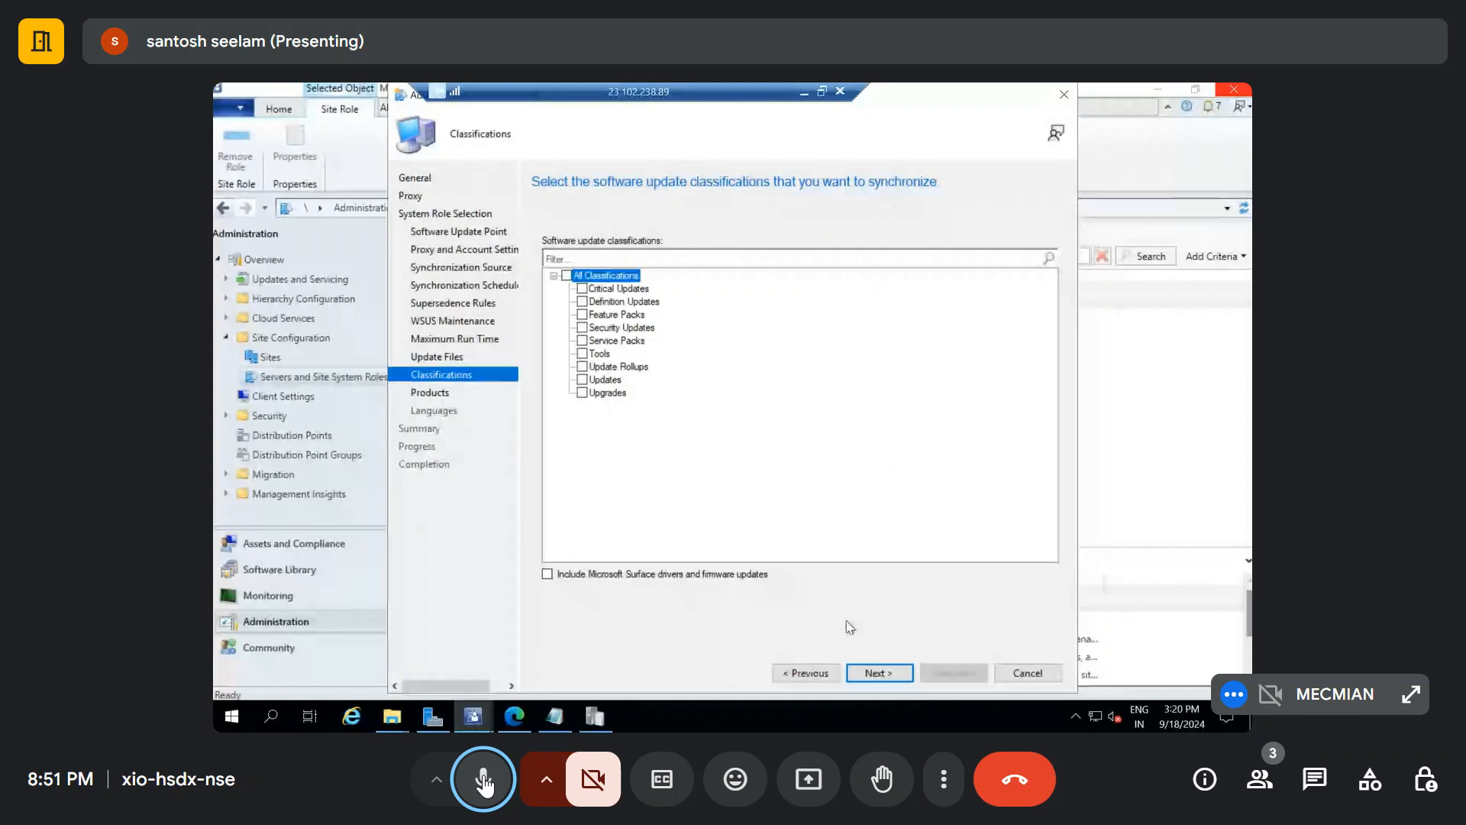
left_click(871, 675)
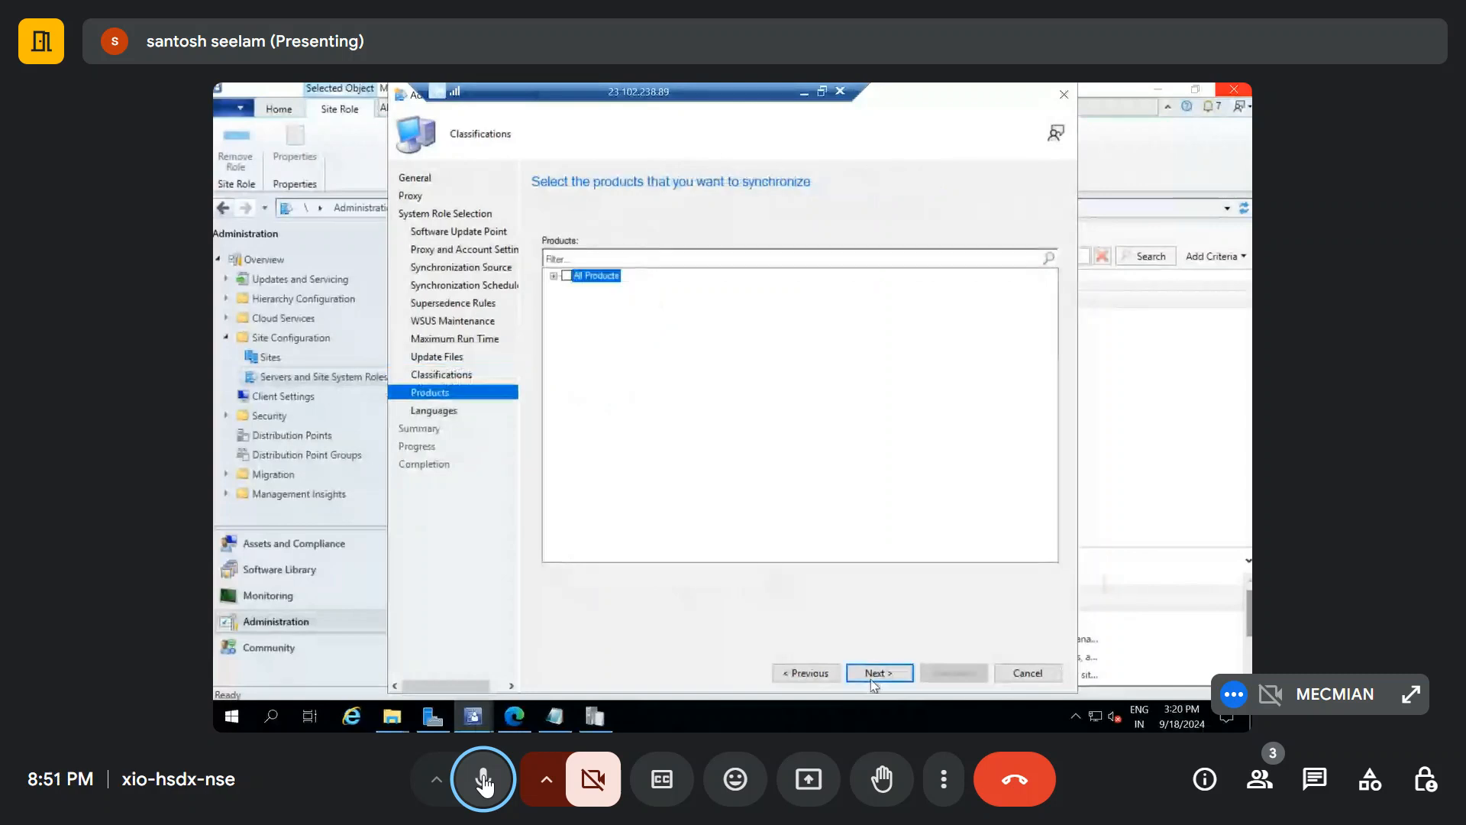
Expand All Products, finish the Add Site System Roles Wizard, and widen the Type column in the server list
left_click(553, 277)
left_click(570, 289)
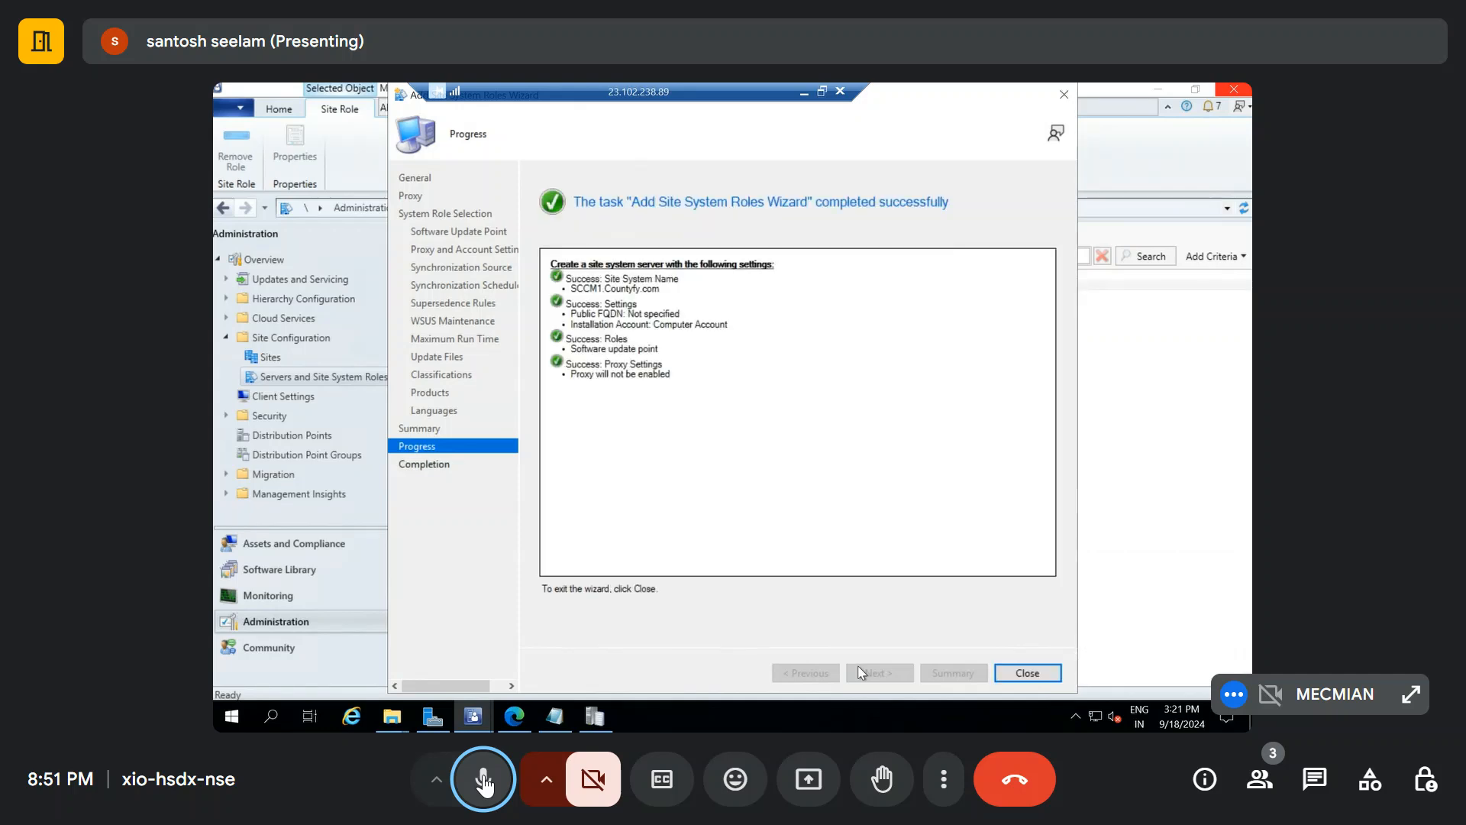
left_click(1028, 672)
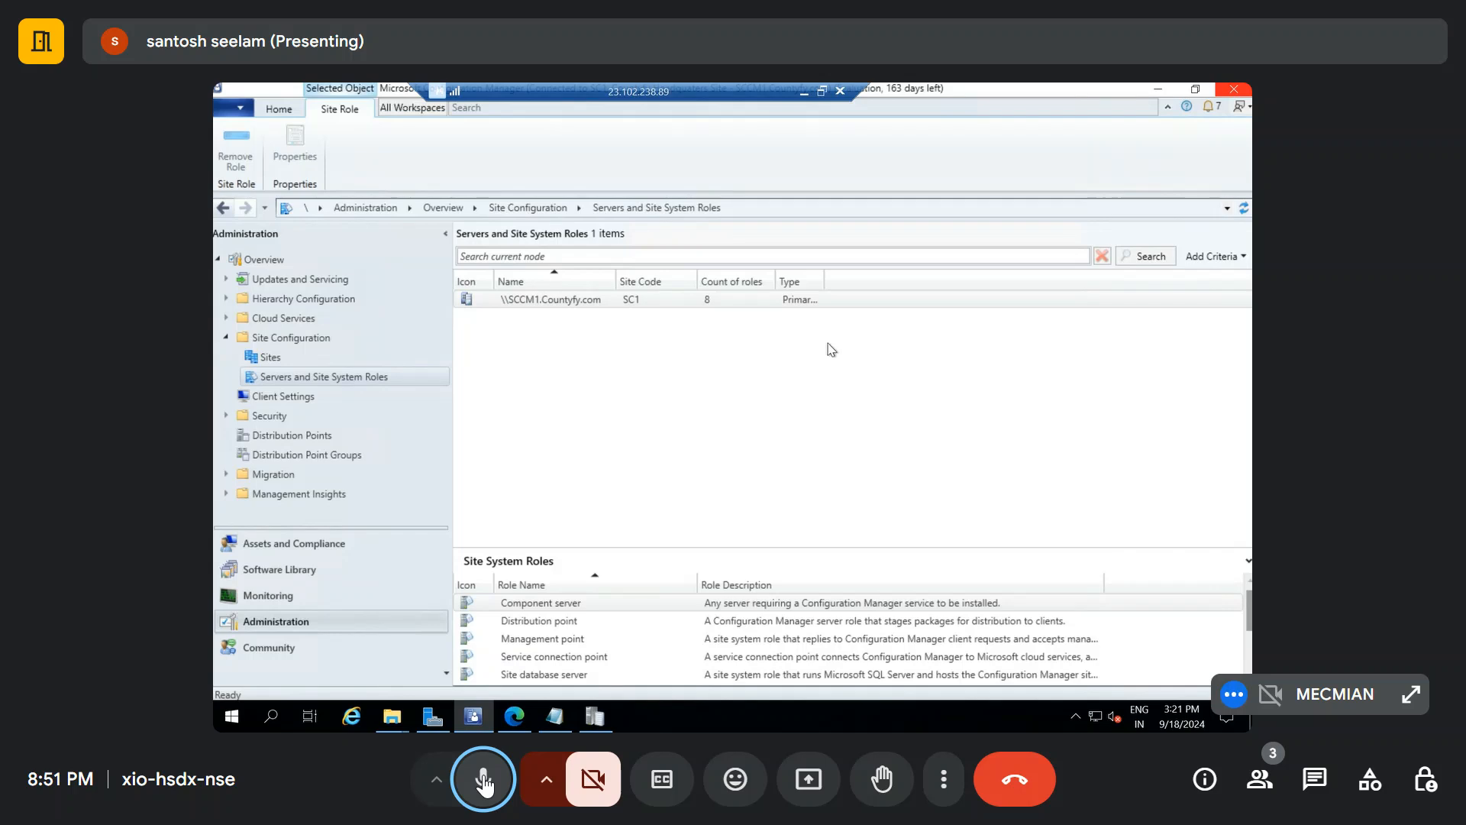
left_click_drag(824, 283, 907, 284)
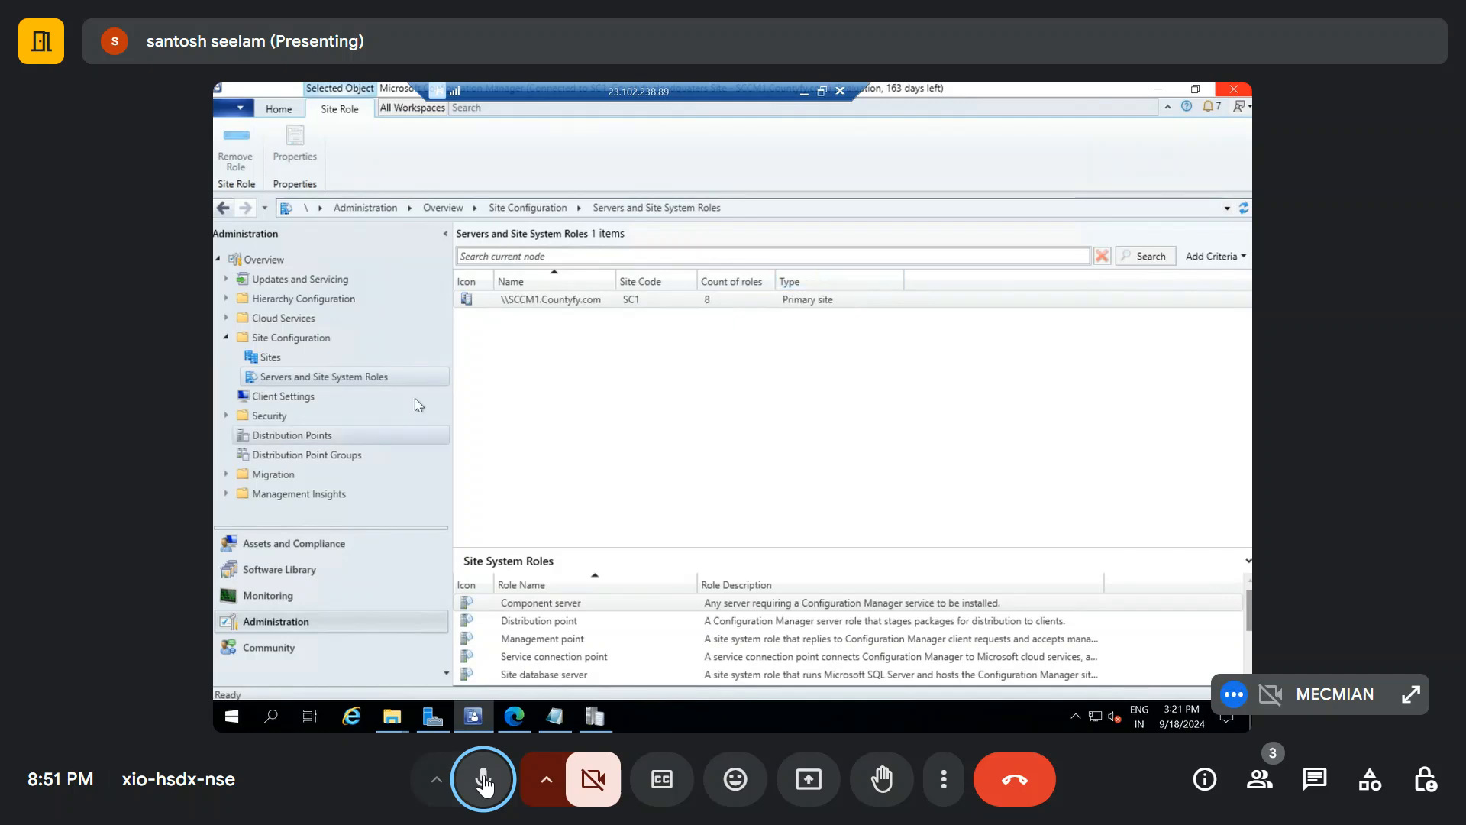
Switch to File Explorer and open sitecomp.log from C:\Program Files\Microsoft Configuration Manager\Logs in a maximized log viewer
left_click(385, 718)
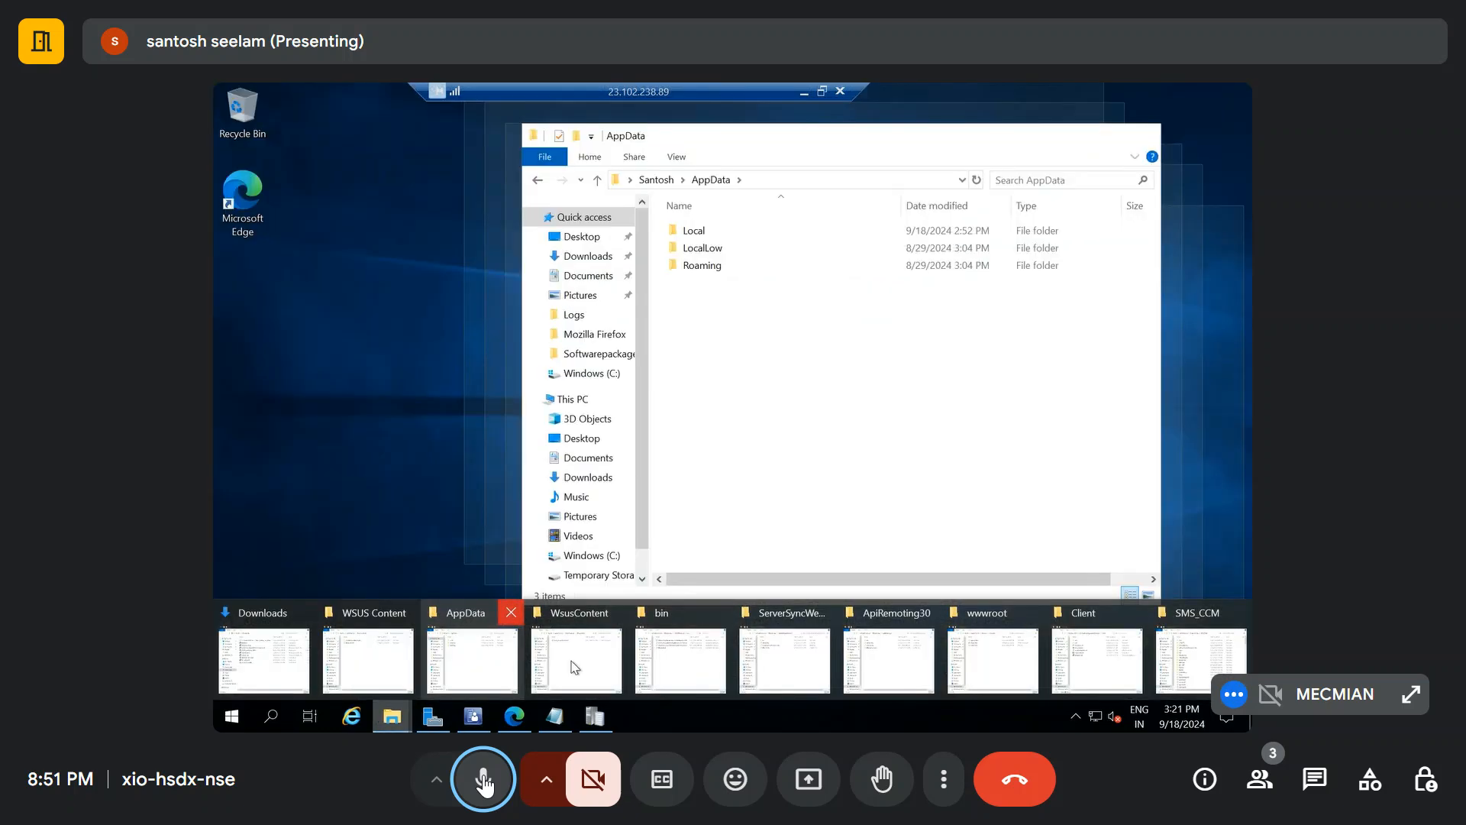
left_click(784, 660)
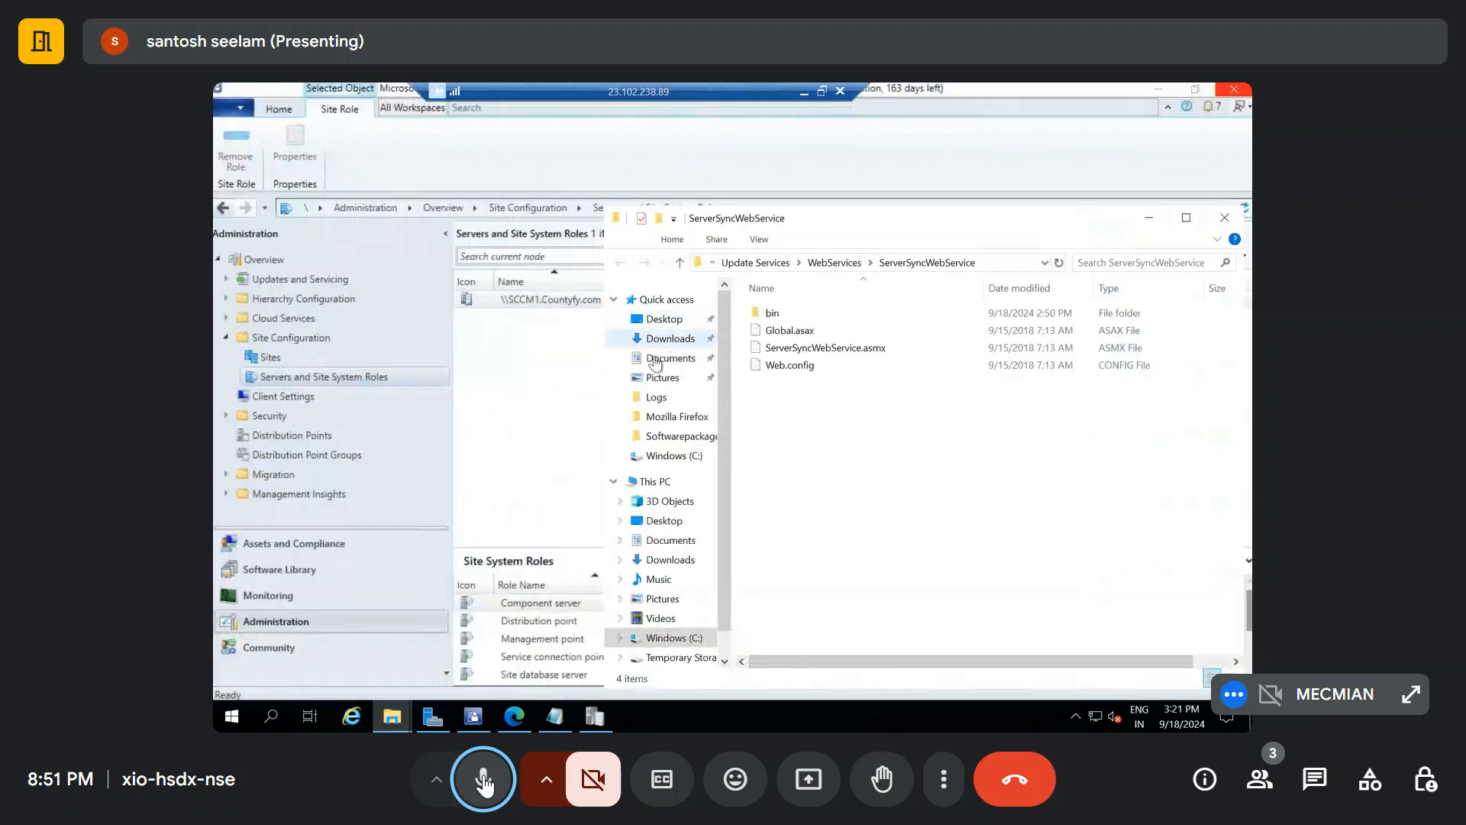
left_click(674, 456)
left_click(798, 366)
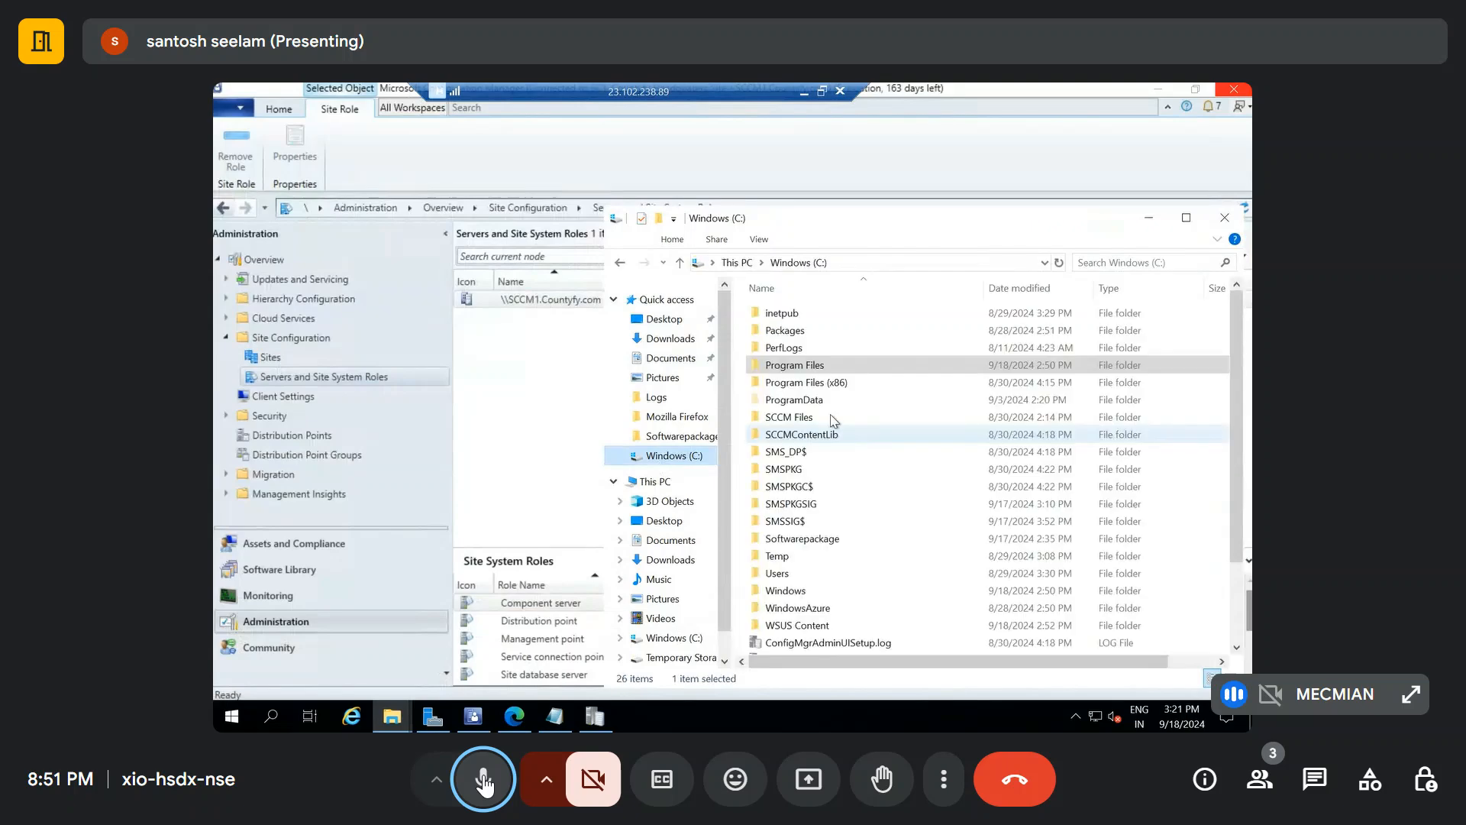
double_click(808, 371)
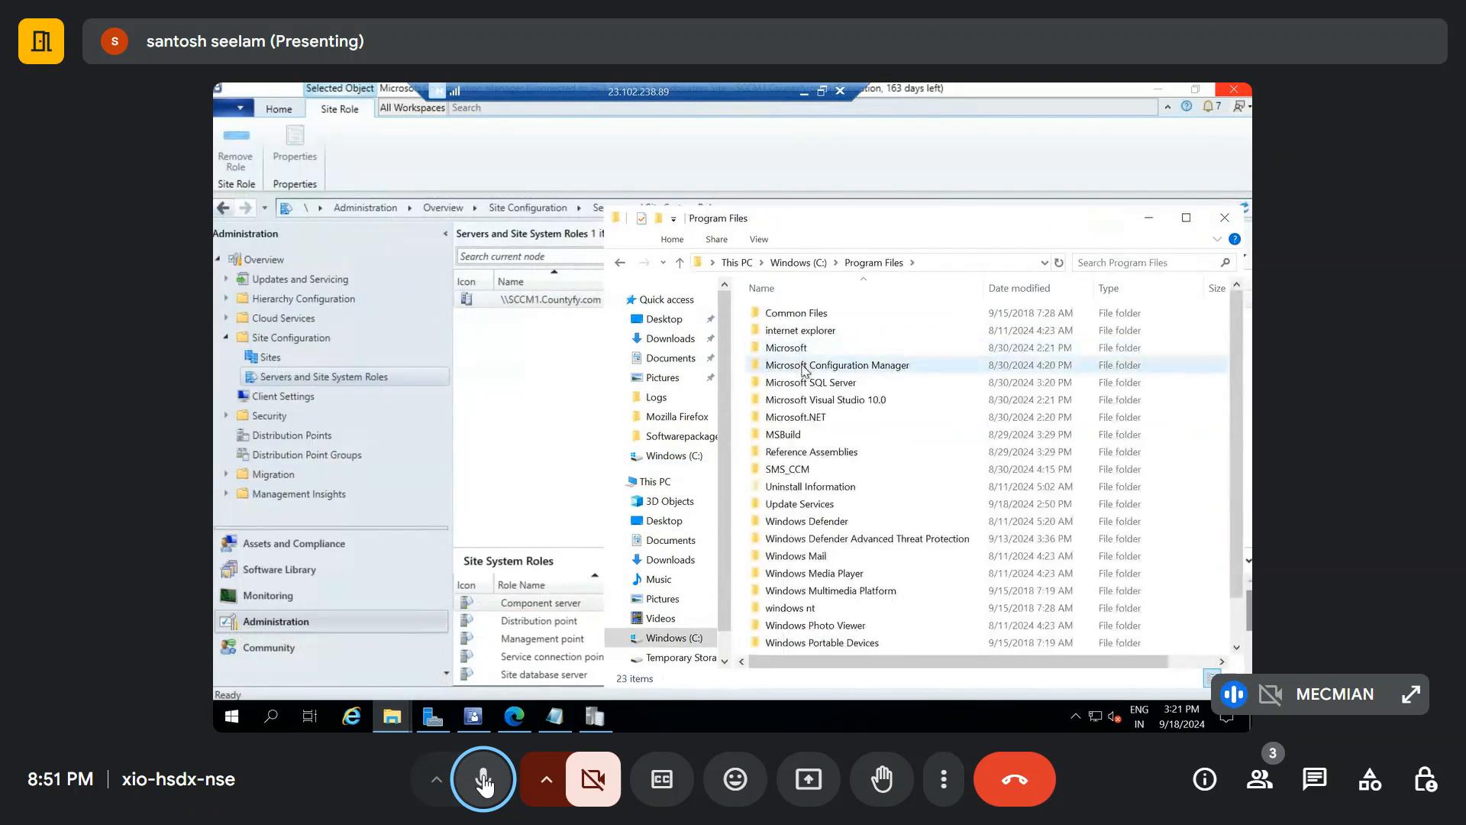
double_click(804, 371)
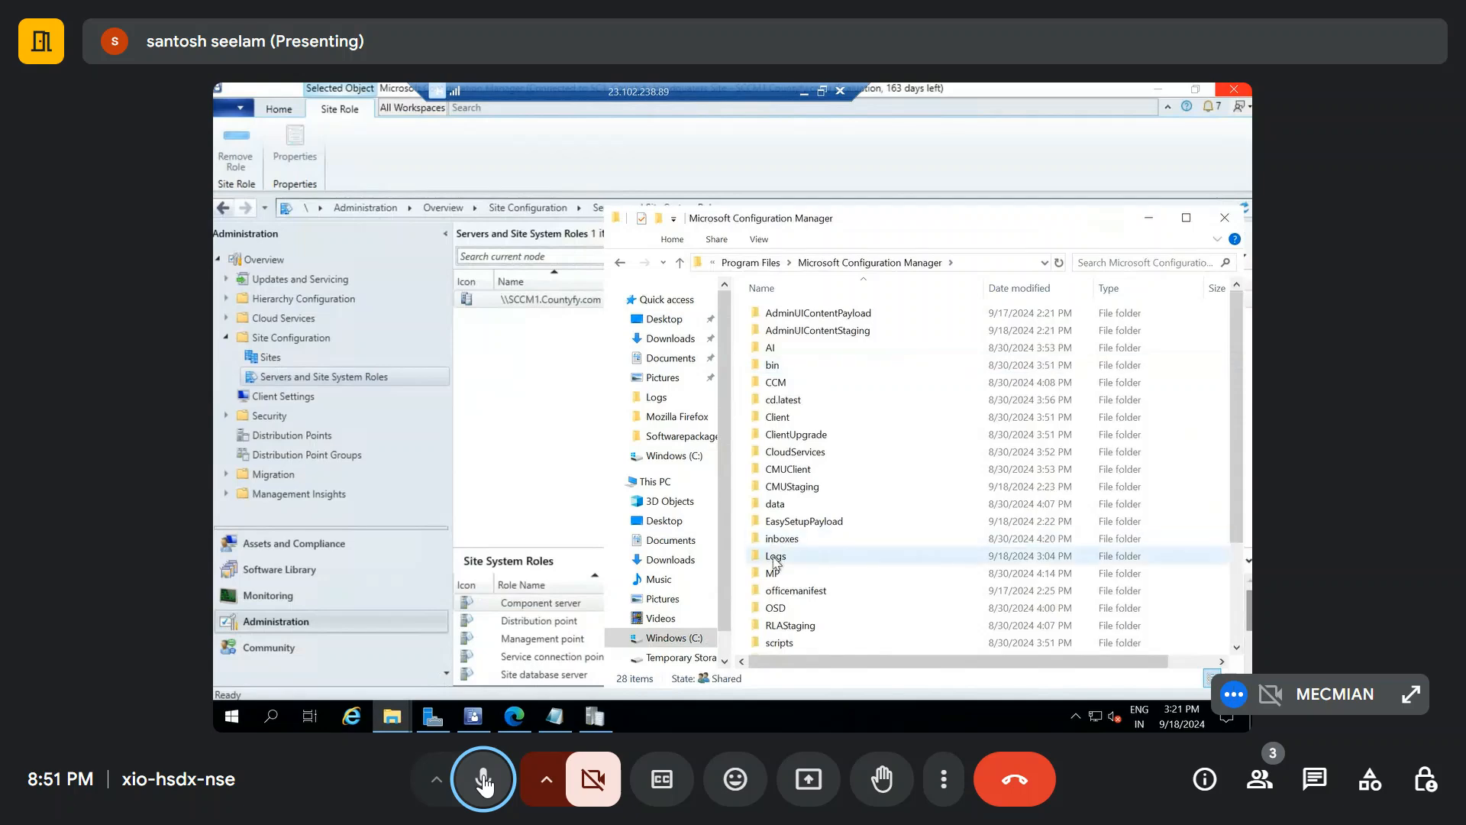
double_click(775, 557)
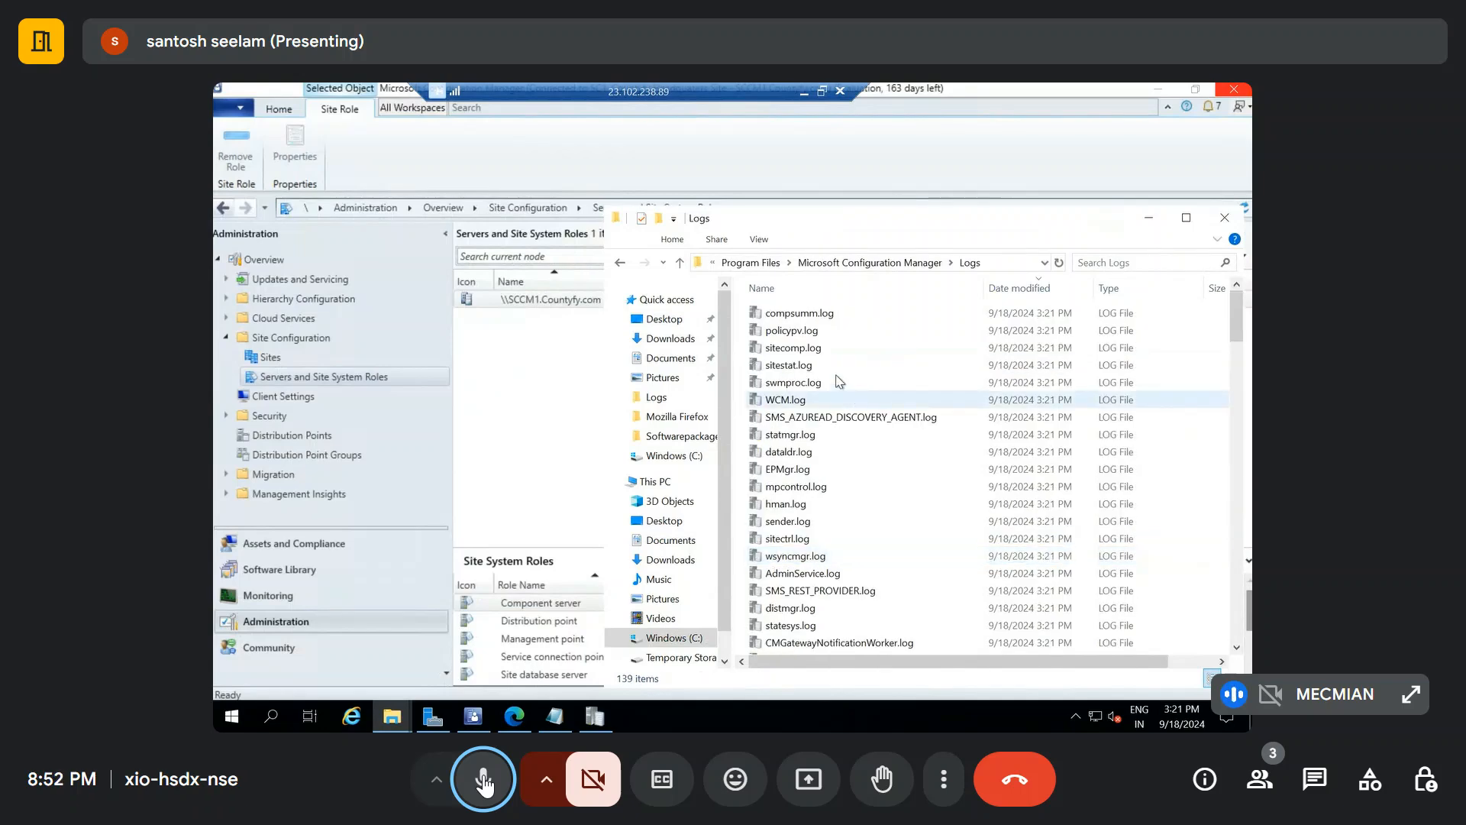
double_click(816, 348)
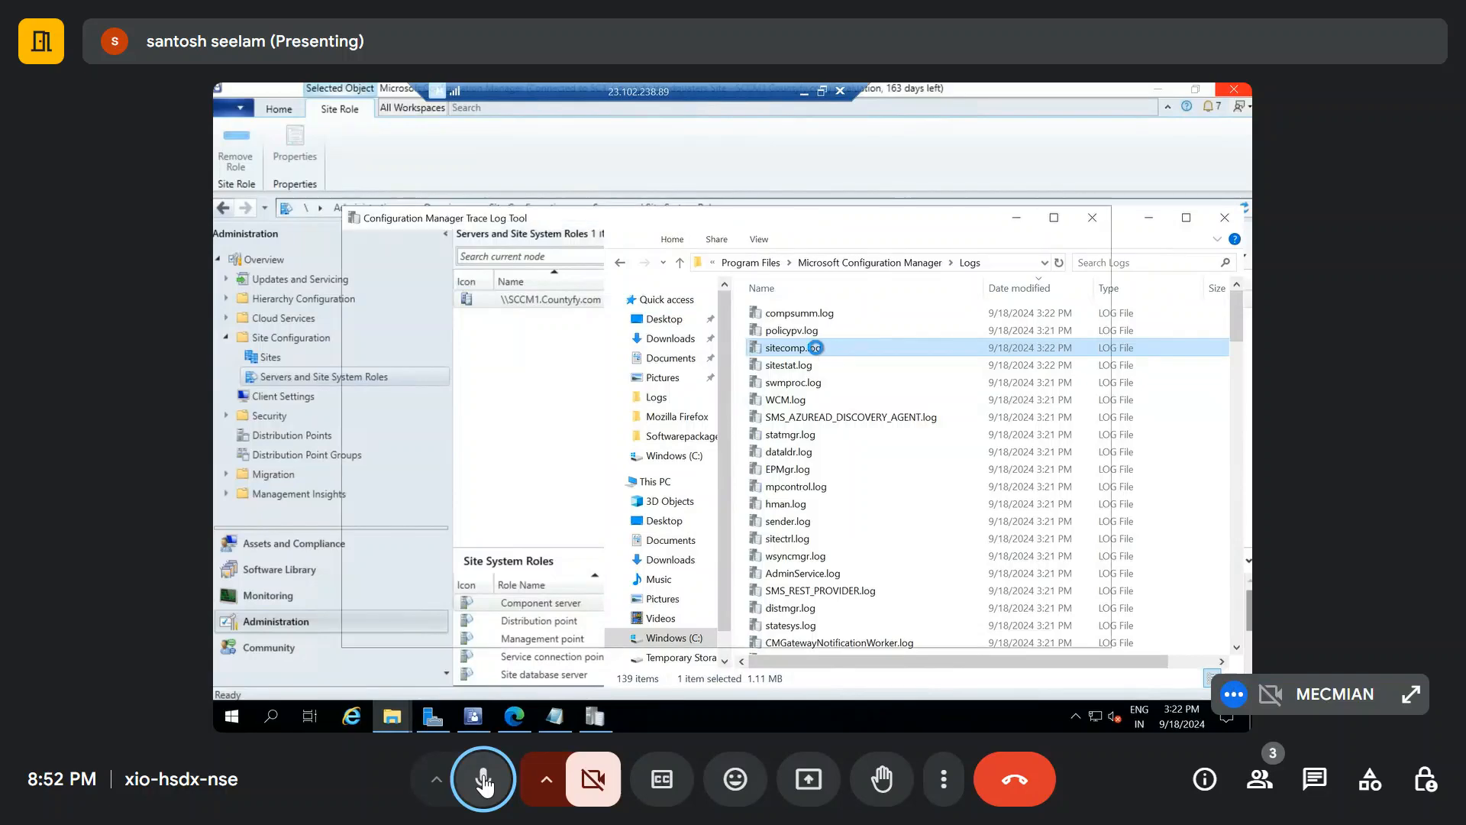
left_click(1055, 220)
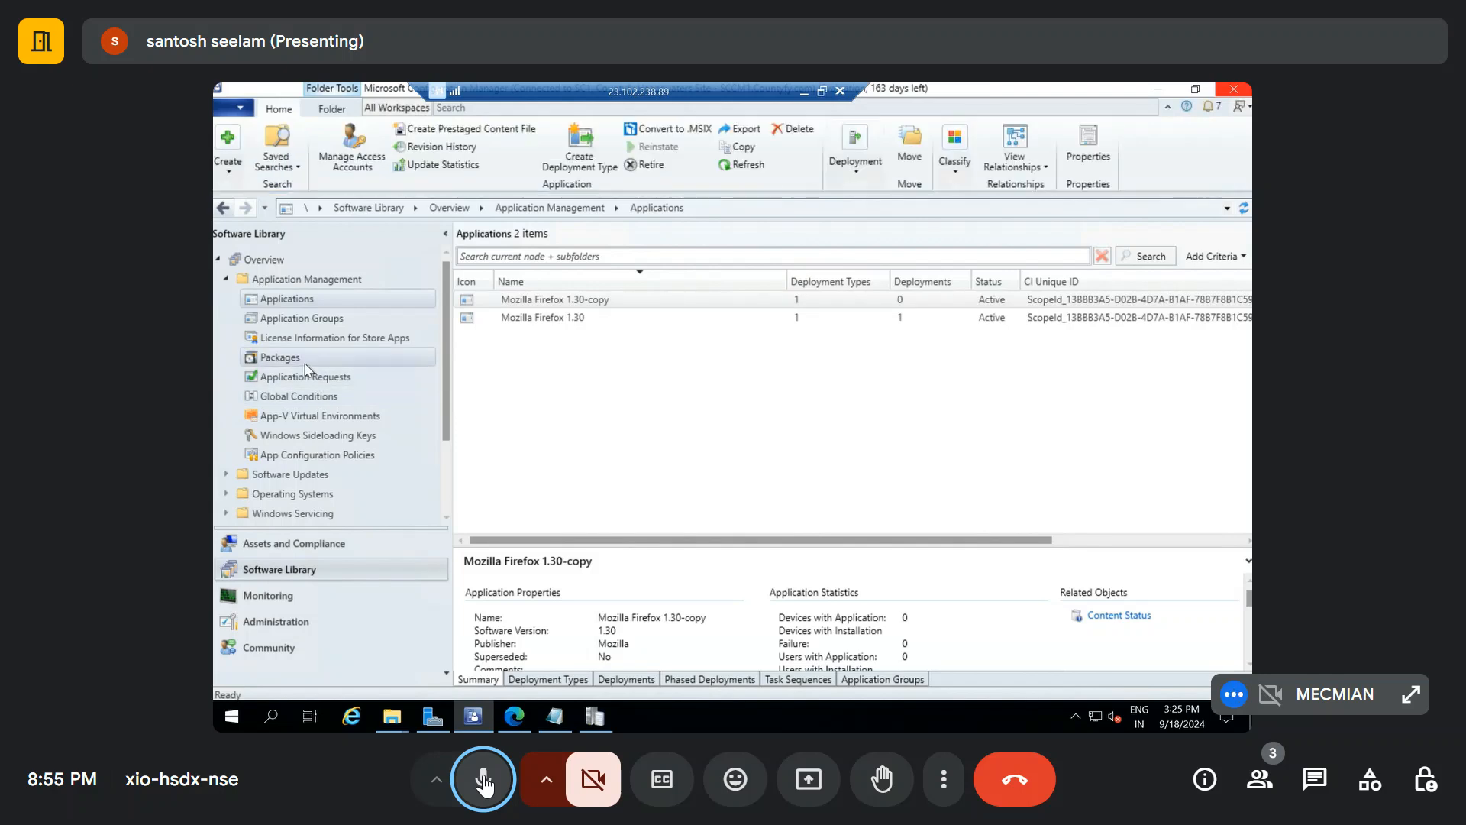
Run a site-wide synchronization of All Software Updates from the Software Library and confirm it
left_click(226, 280)
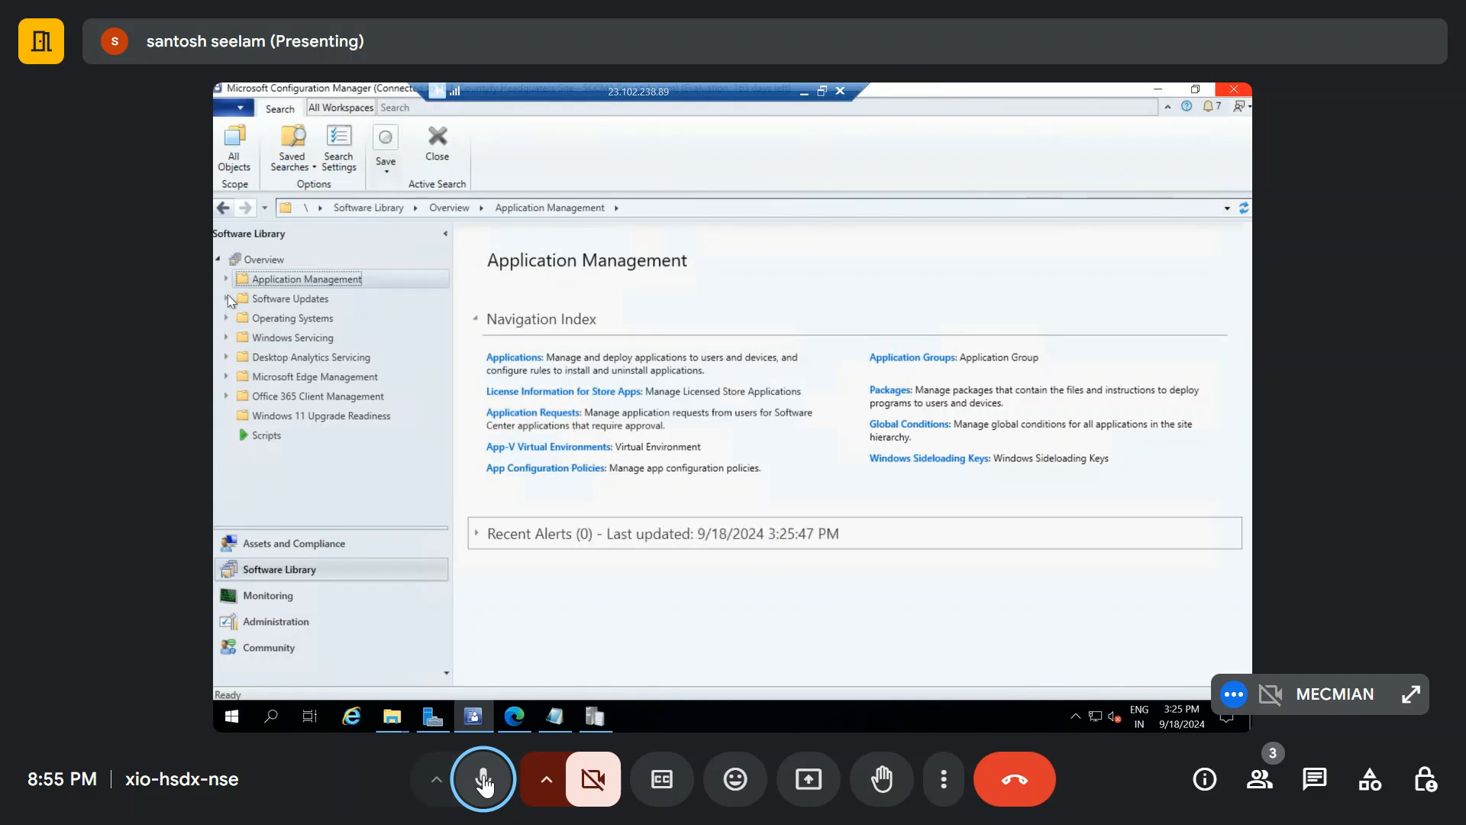
left_click(226, 298)
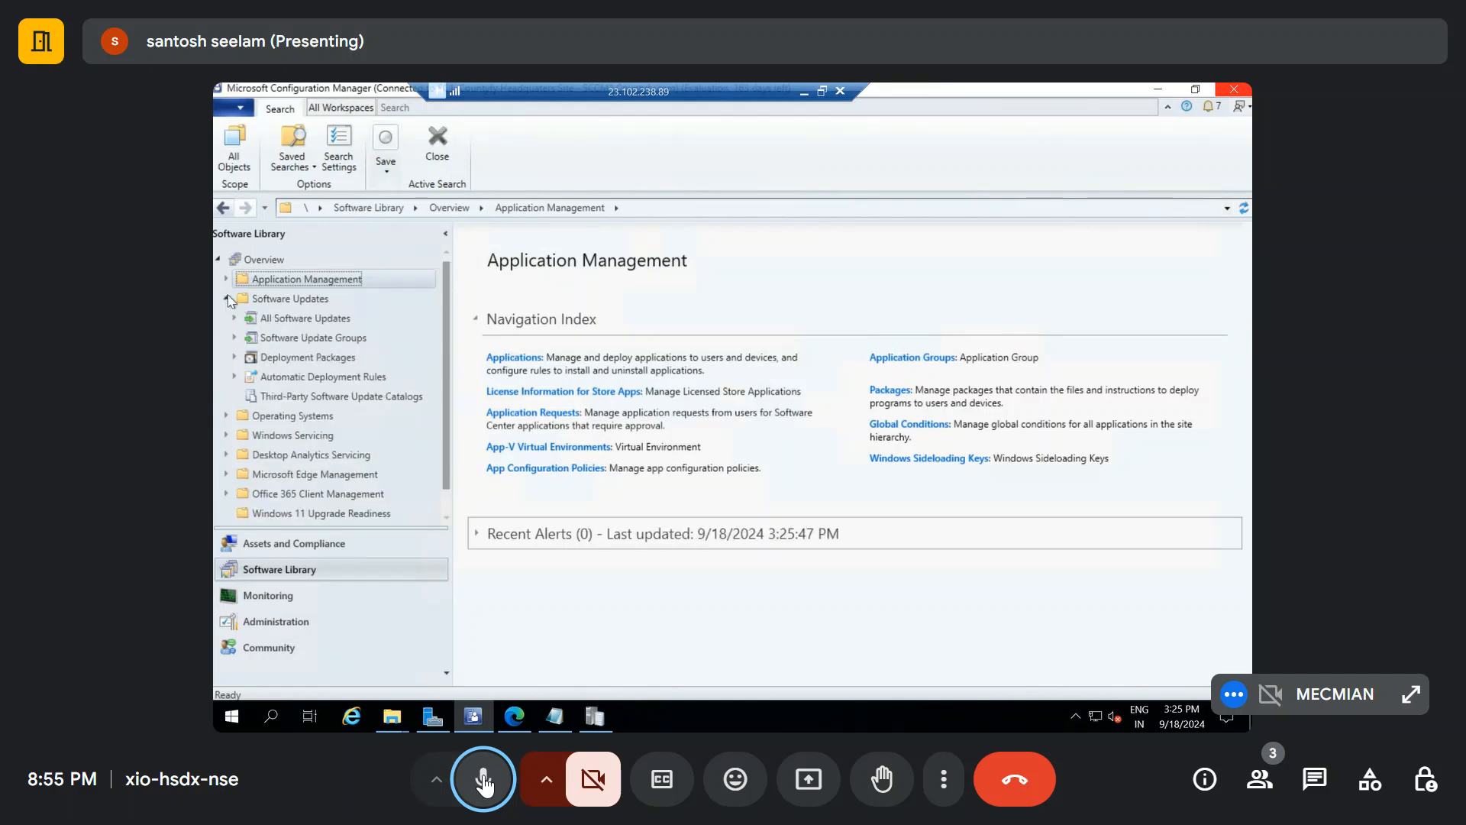
left_click(261, 319)
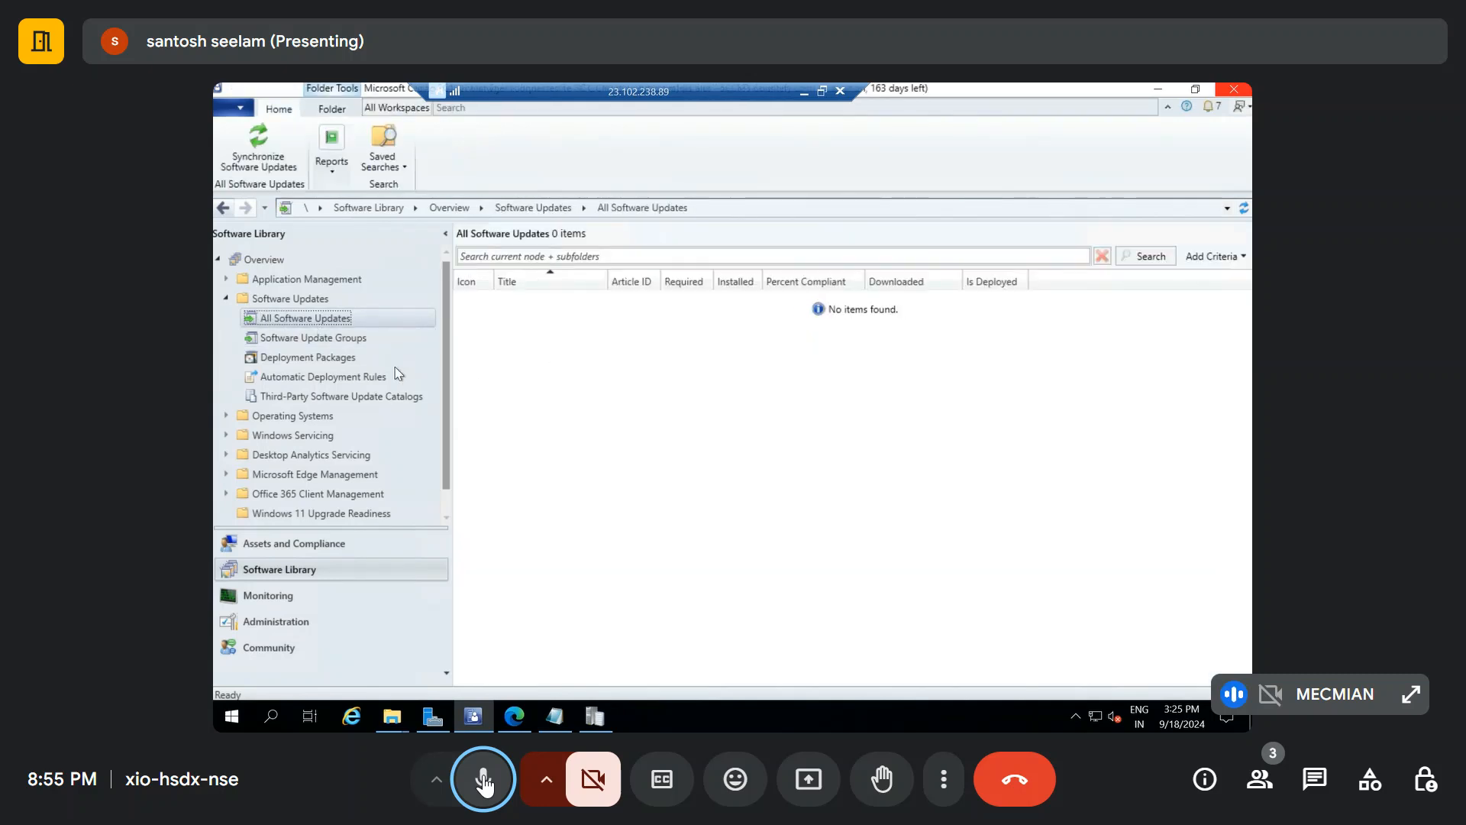
right_click(306, 315)
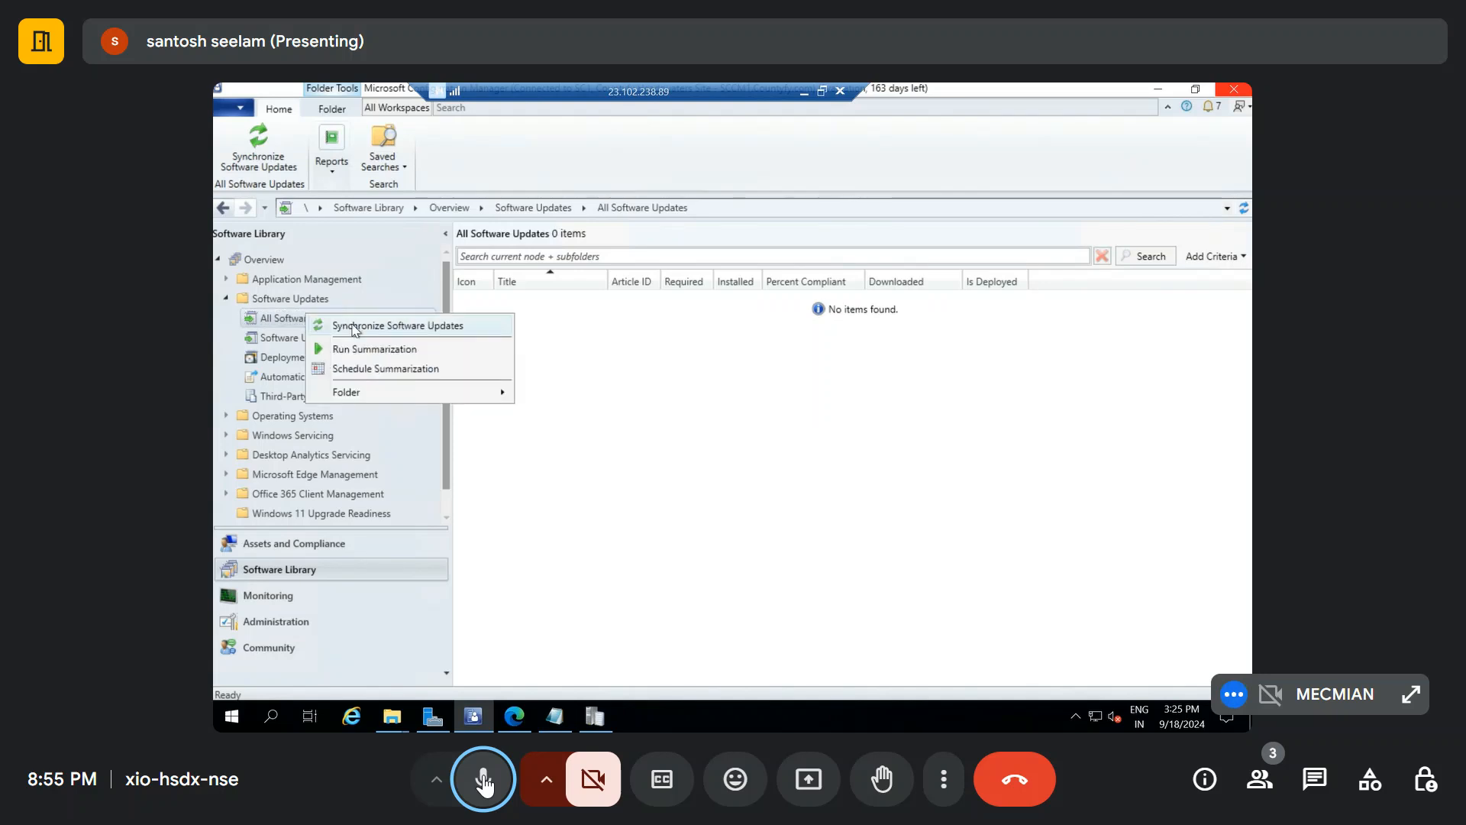
left_click(353, 329)
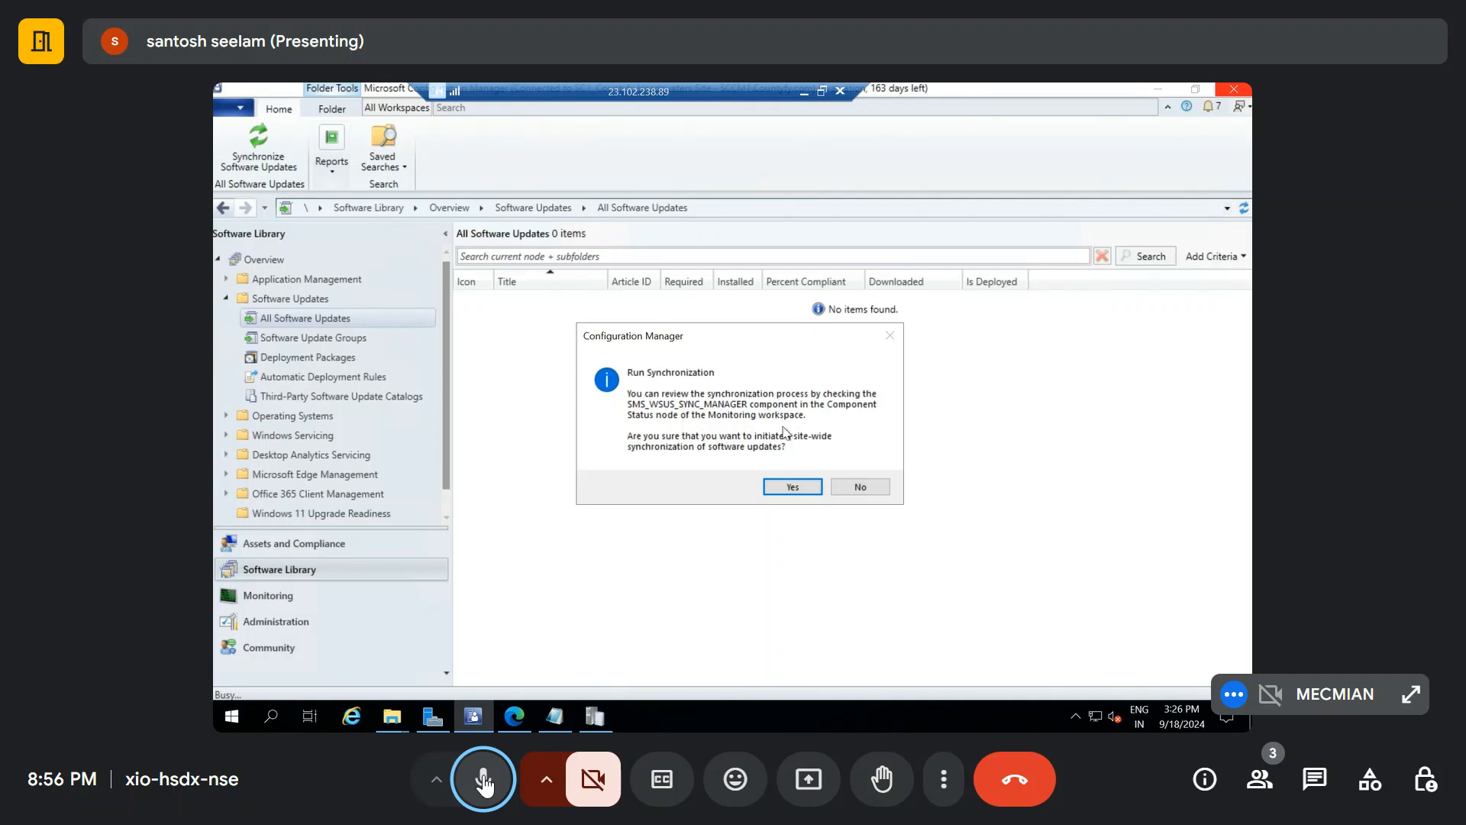
left_click(790, 487)
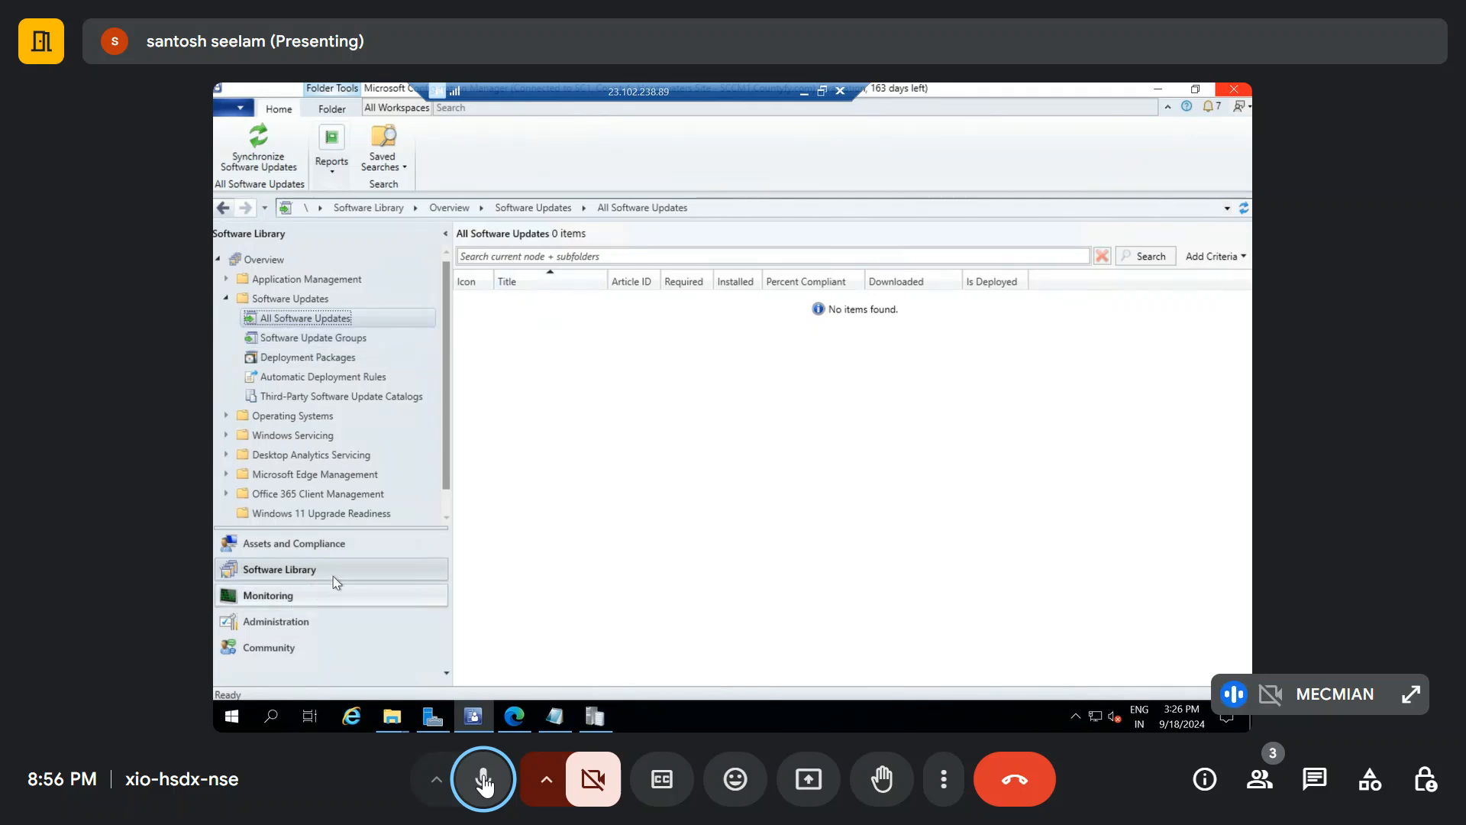
Check the Software Update Point Synchronization Status in the Monitoring workspace, widening the Synchronization Status column to fit
left_click(264, 600)
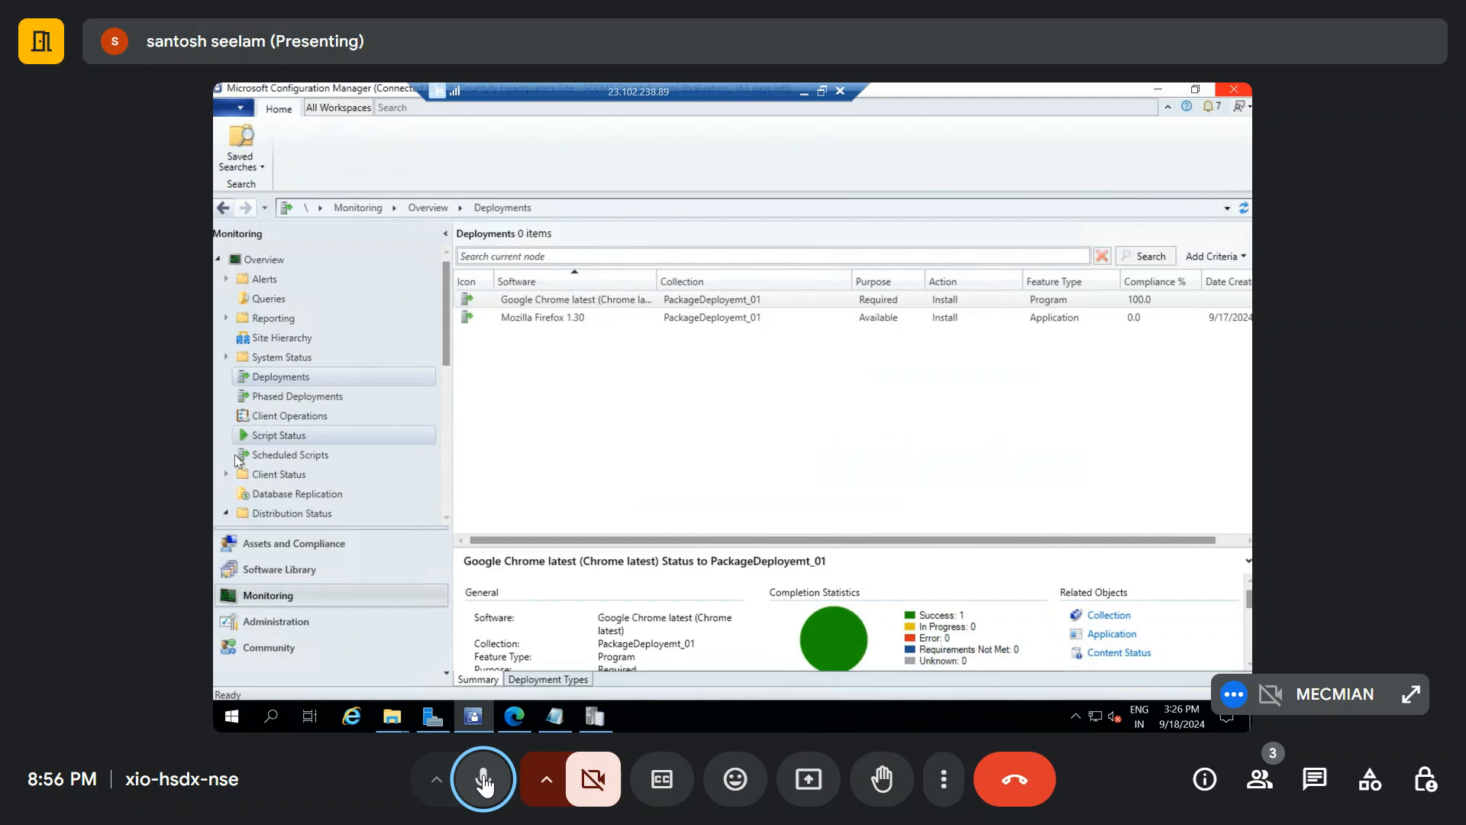
scroll(420, 433, "down", 5)
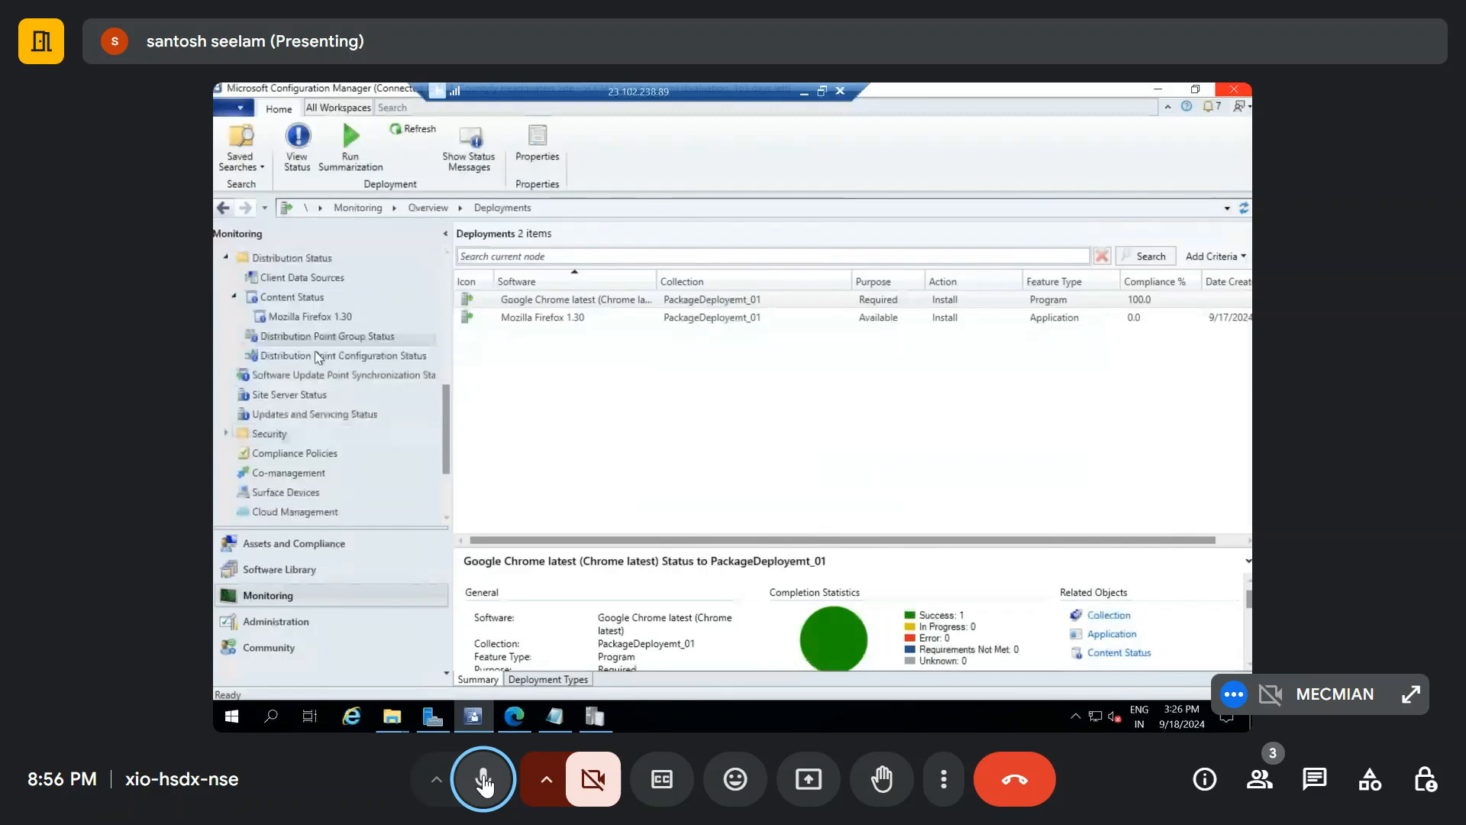
left_click(322, 381)
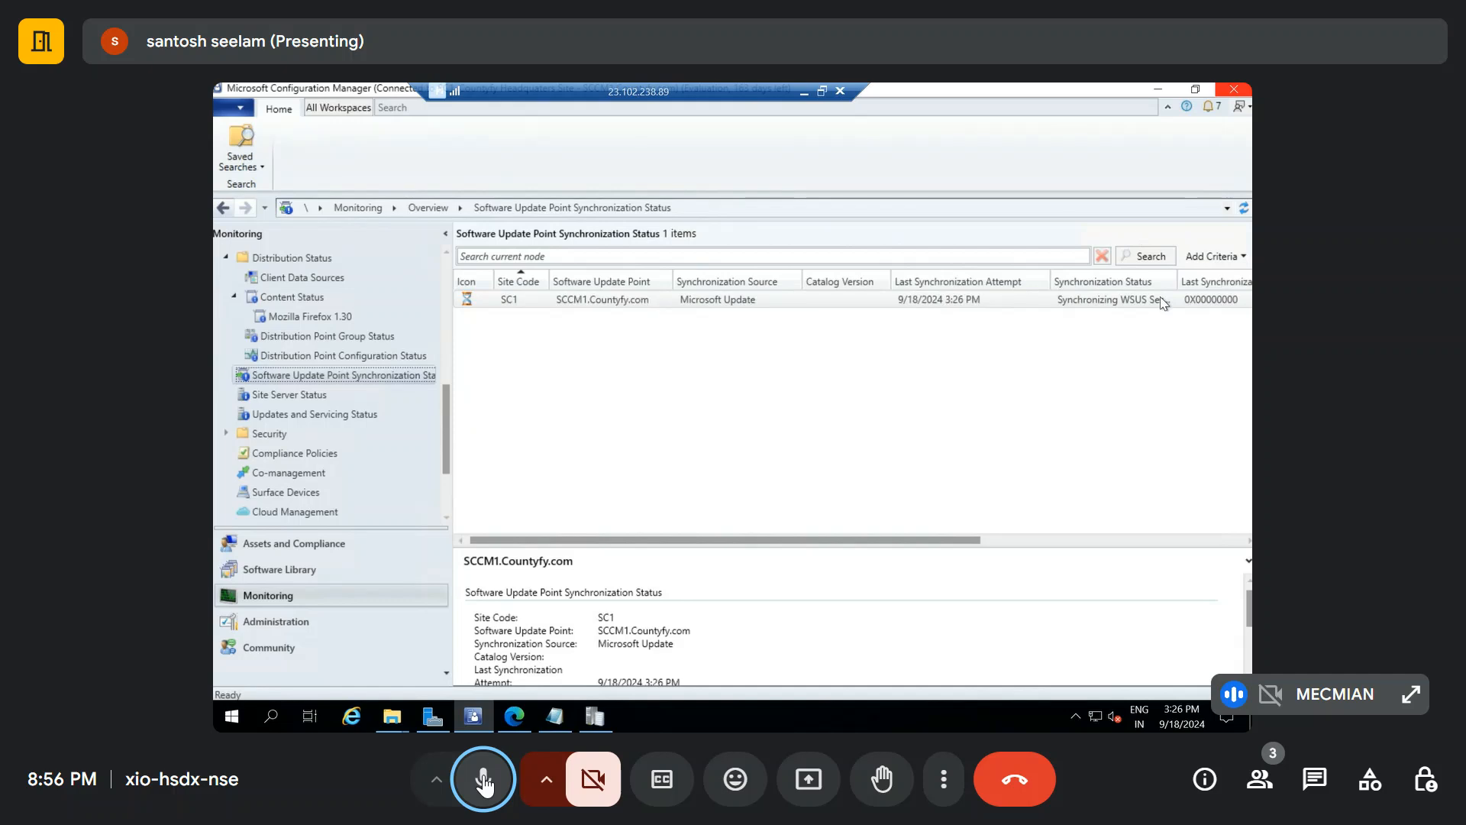
double_click(1177, 281)
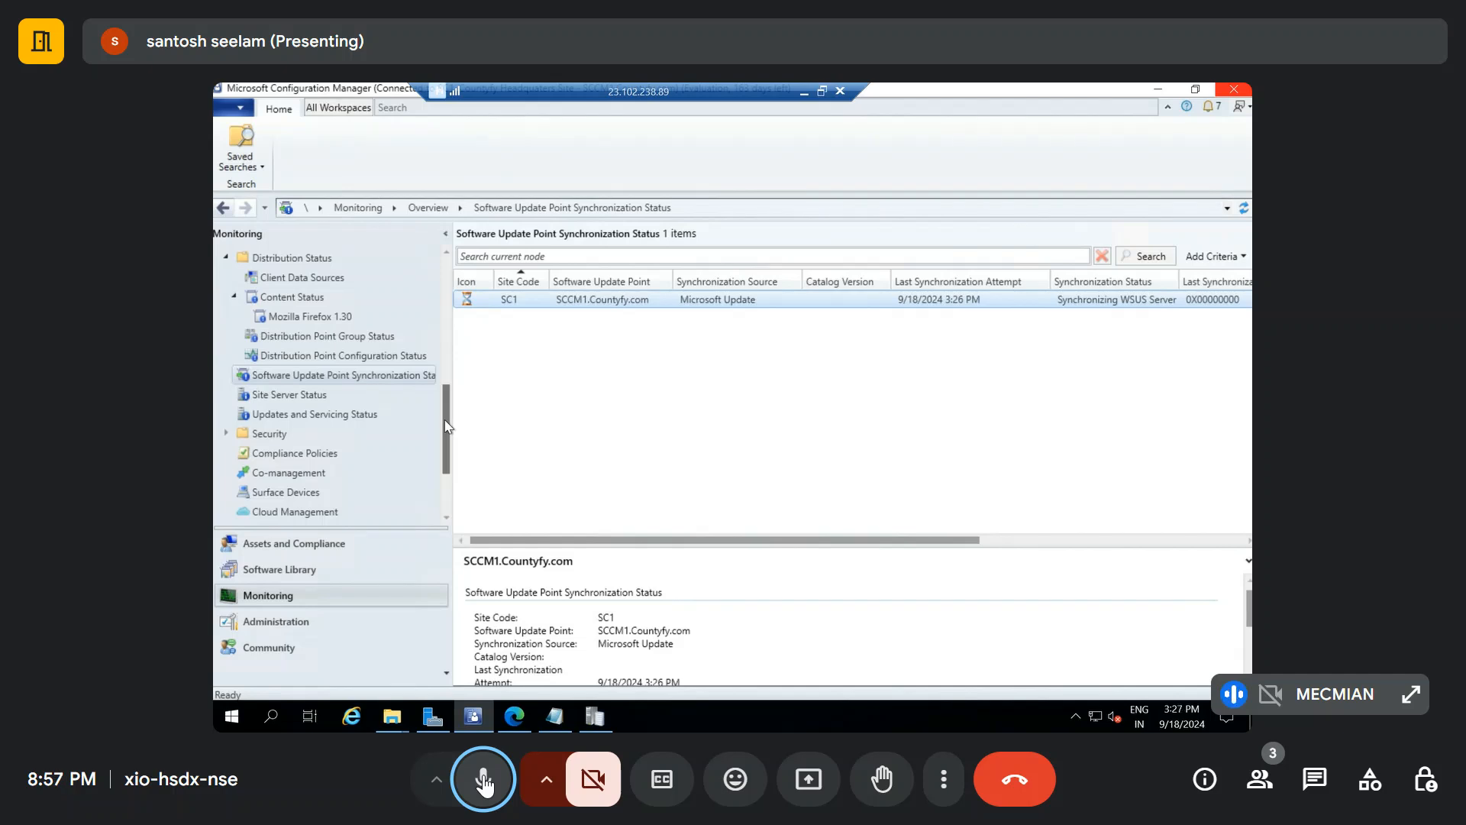
left_click_drag(446, 426, 458, 302)
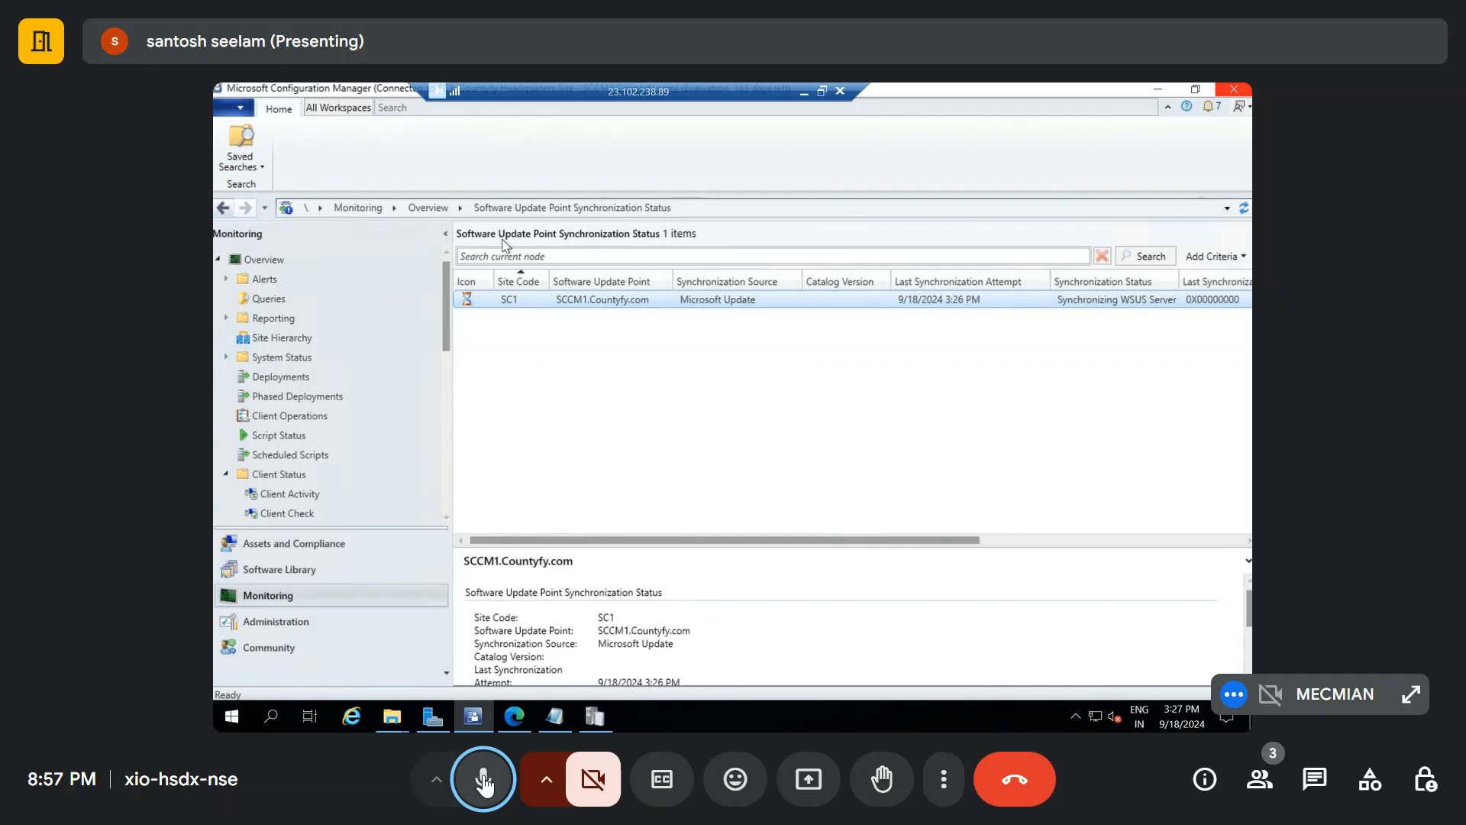
Open the Software Update Point component properties of the SC1 primary site
left_click(257, 622)
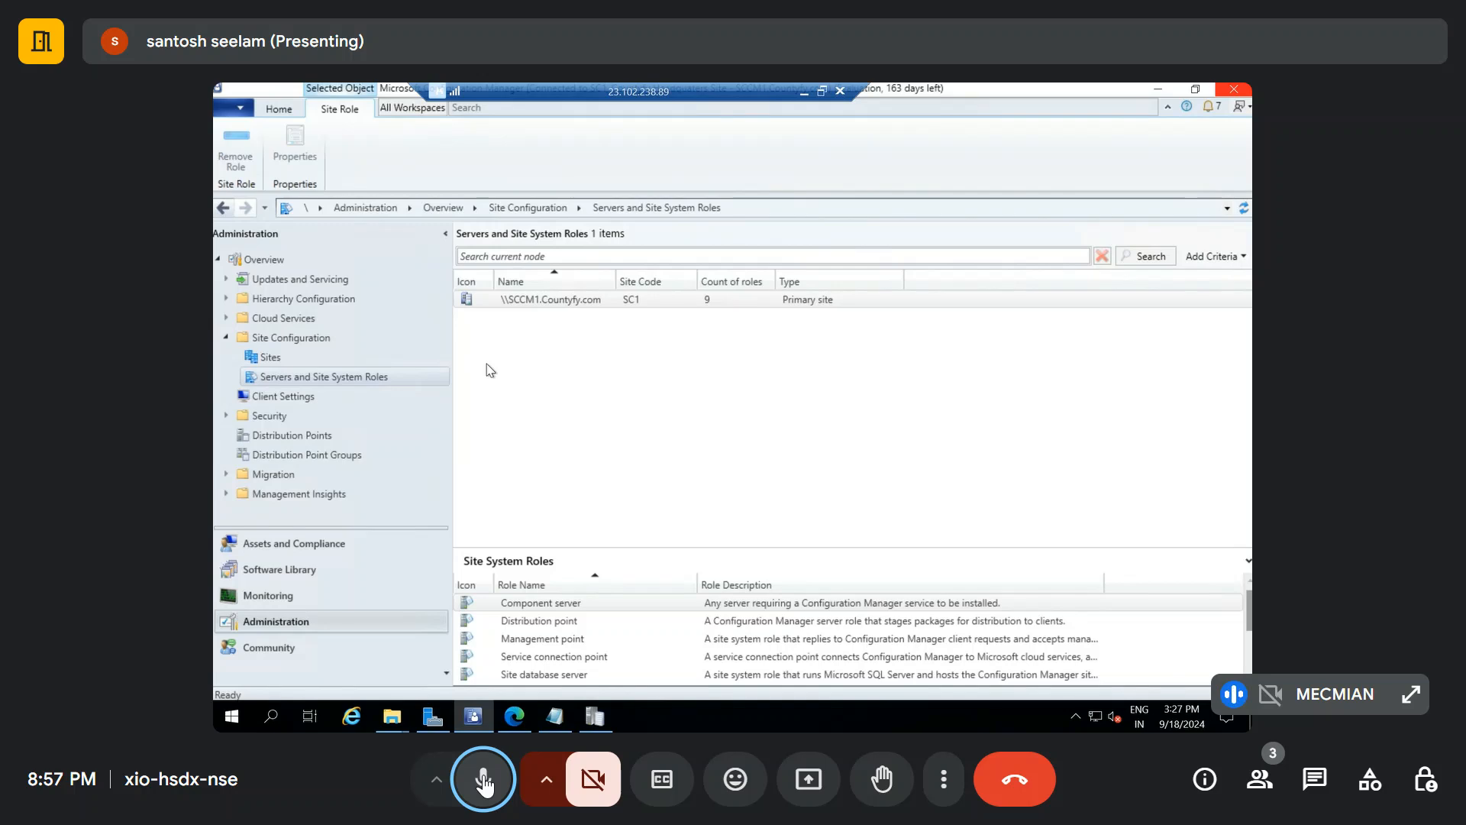
left_click(270, 357)
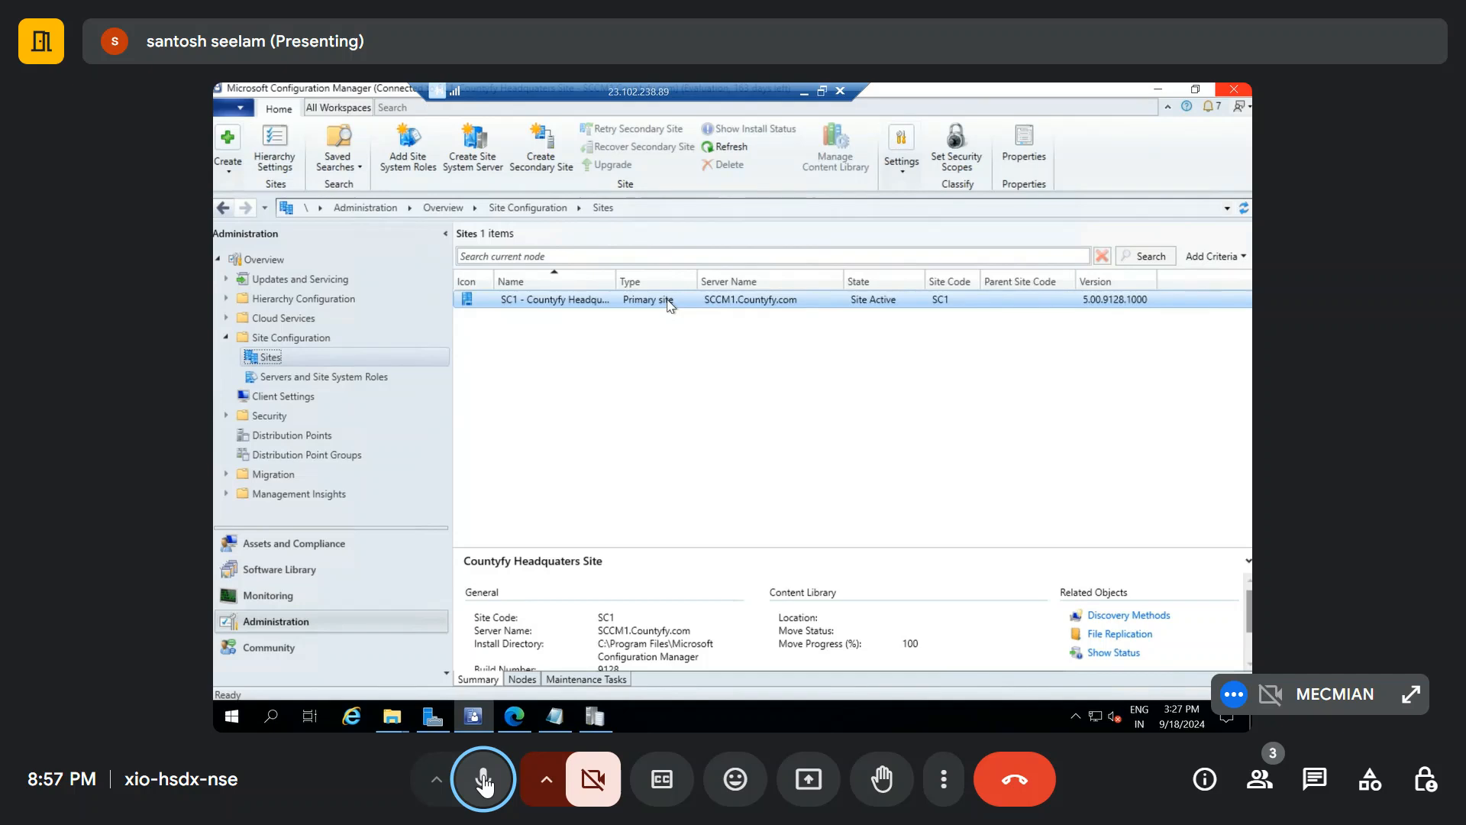
right_click(670, 305)
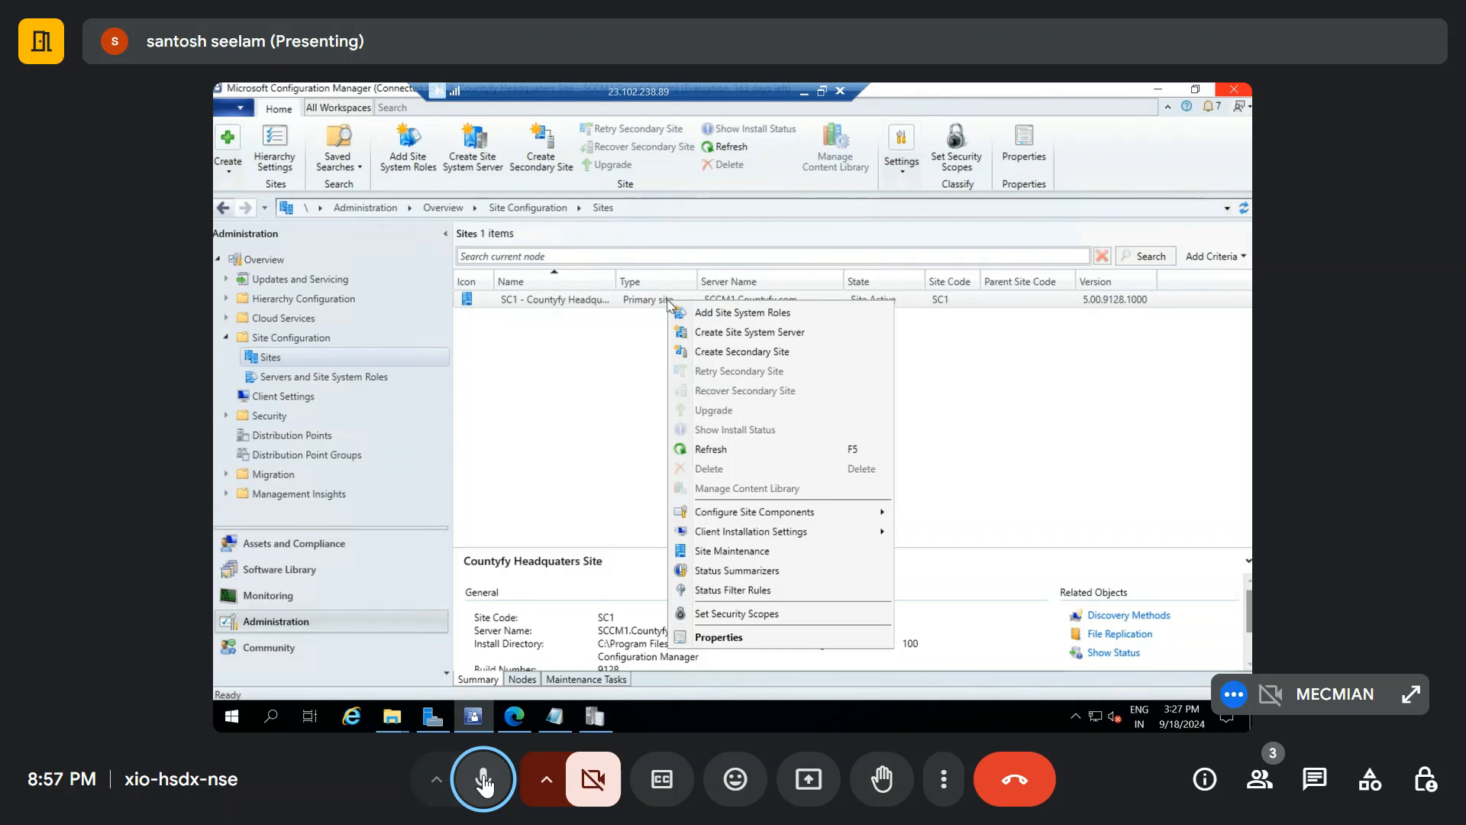
mouse_move(787, 514)
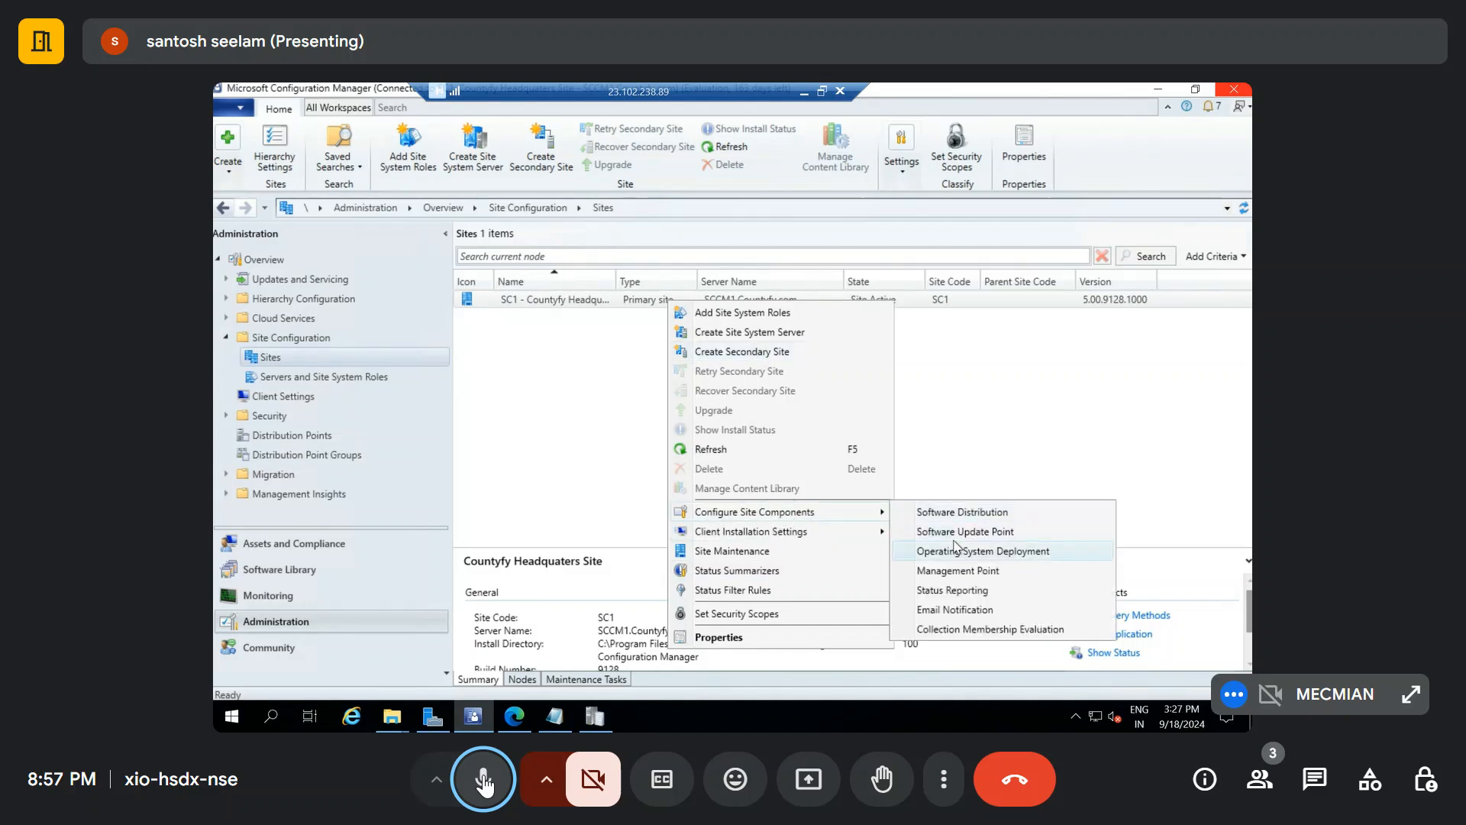
left_click(956, 532)
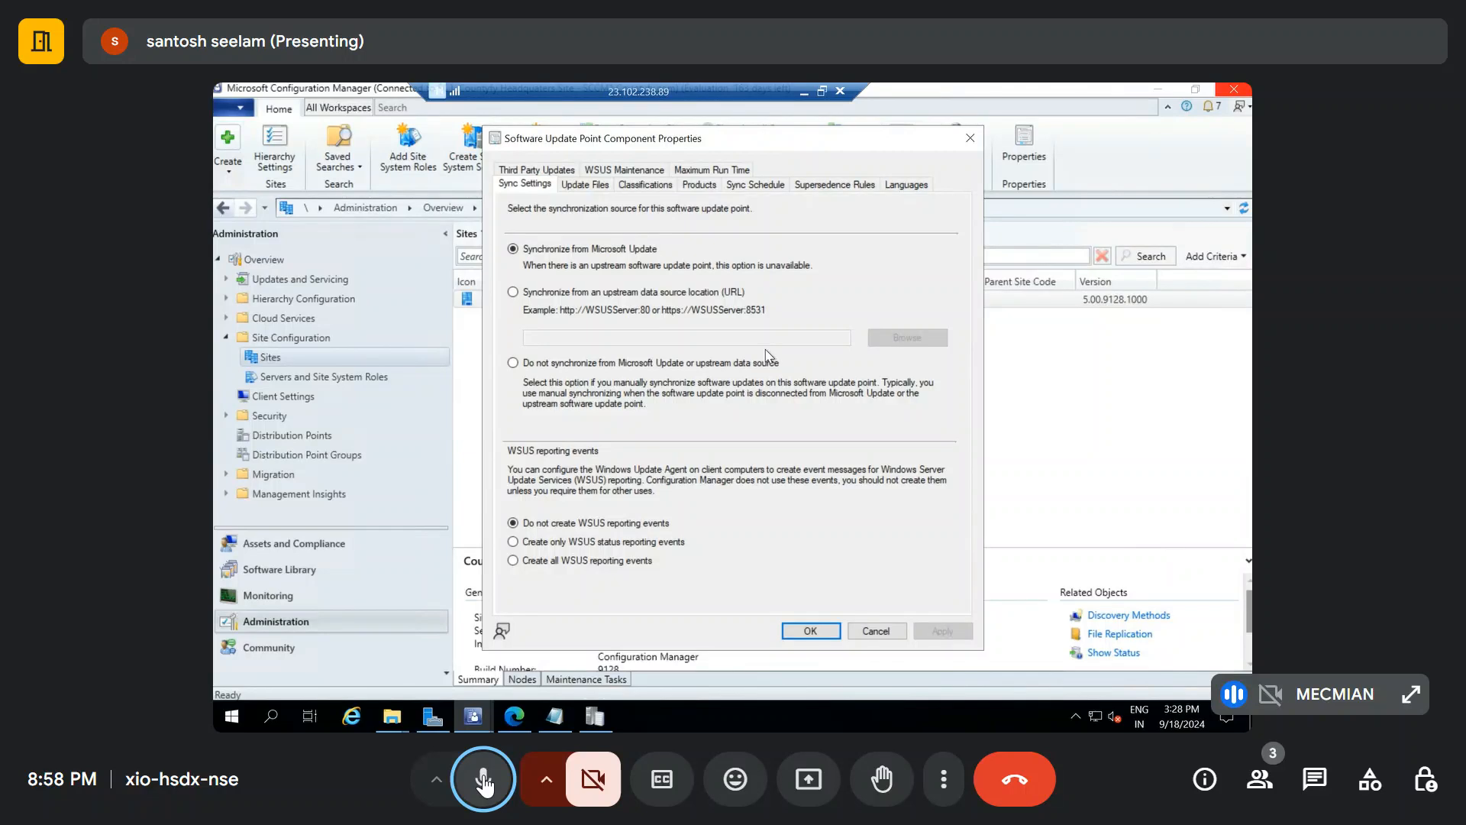
Examine the update file, classification and product options, including the Windows products, and close the properties without changes
left_click(597, 185)
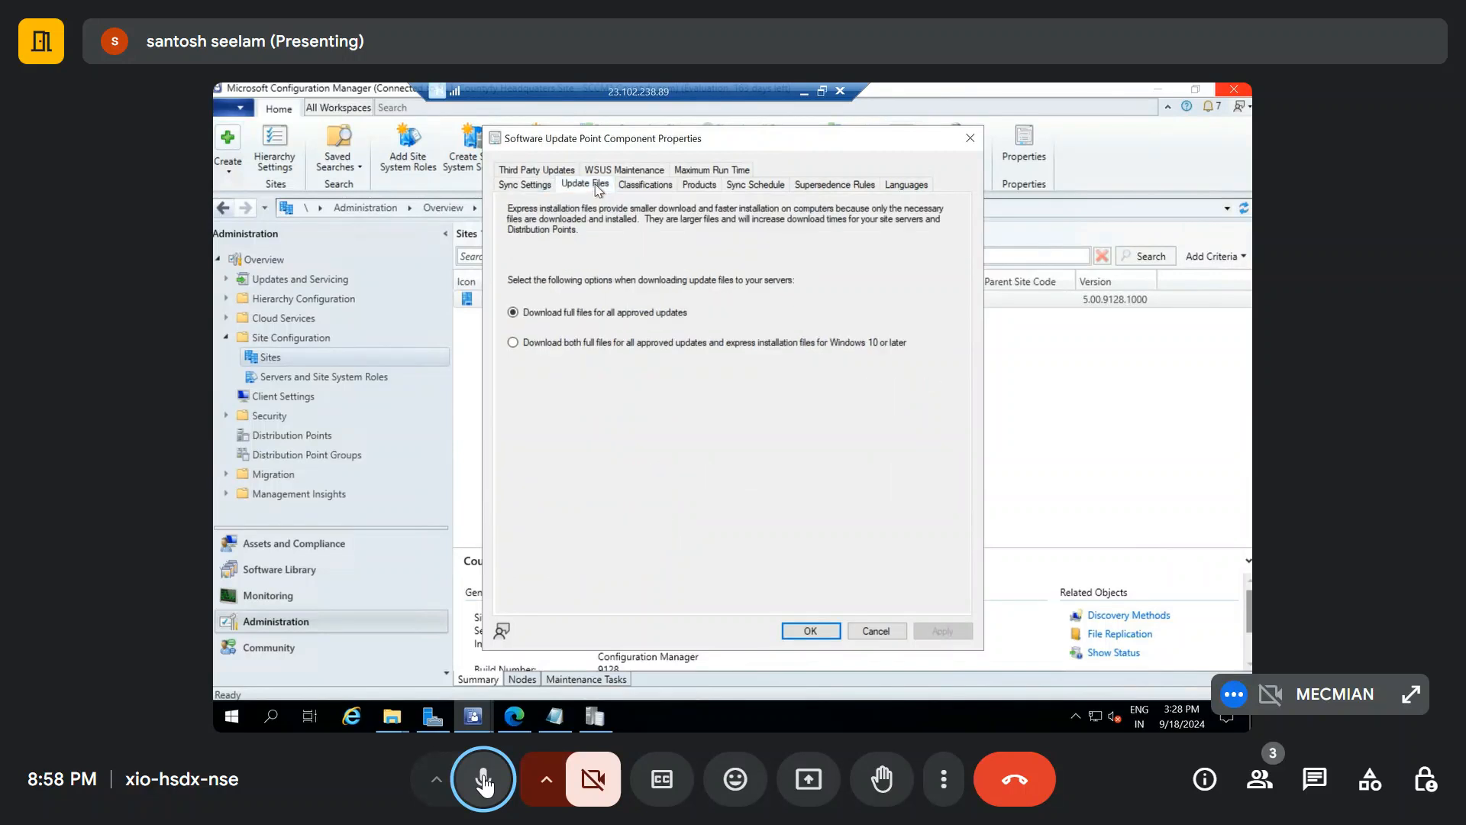
left_click(640, 188)
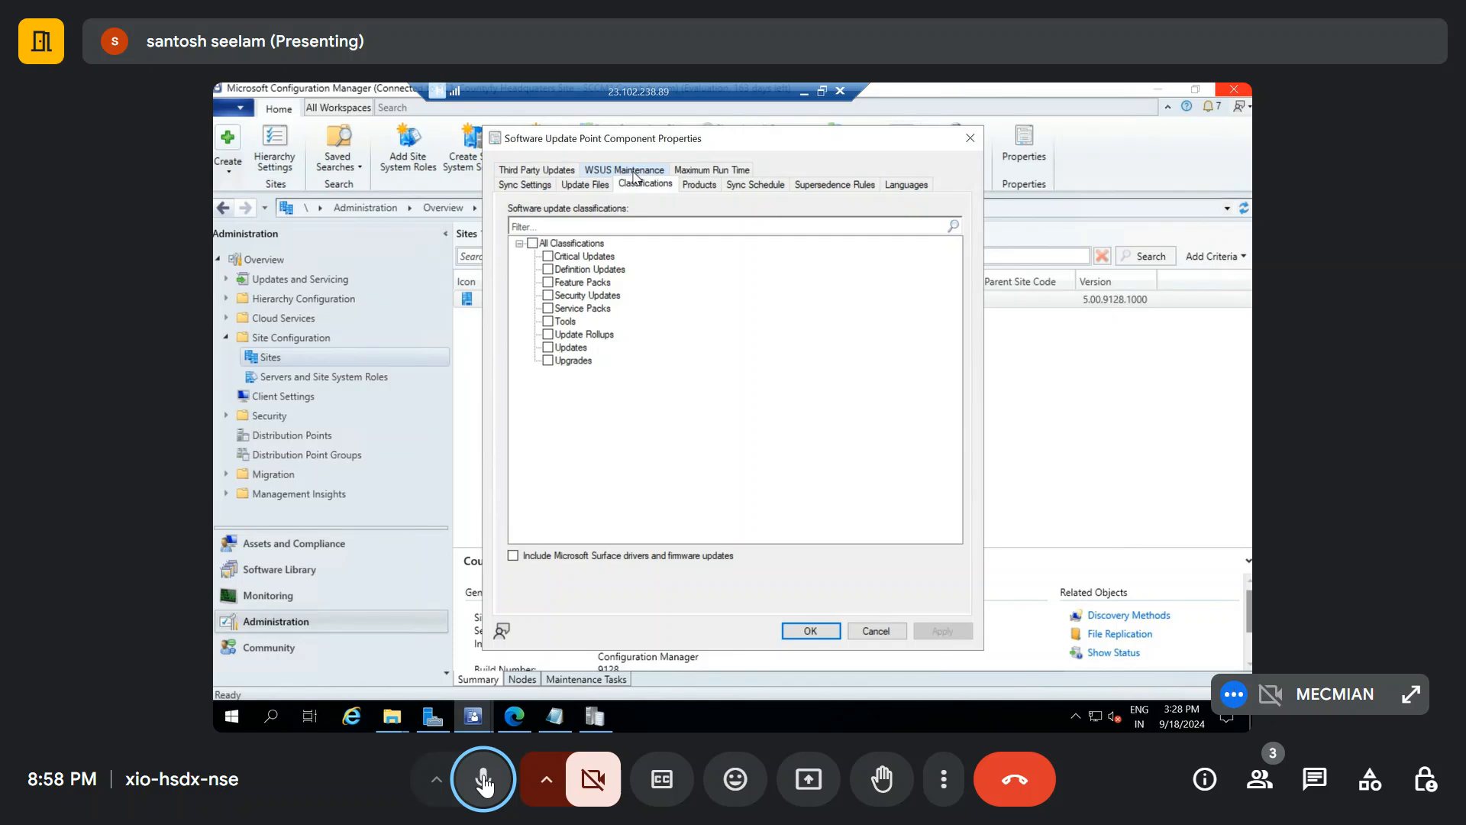
left_click(702, 185)
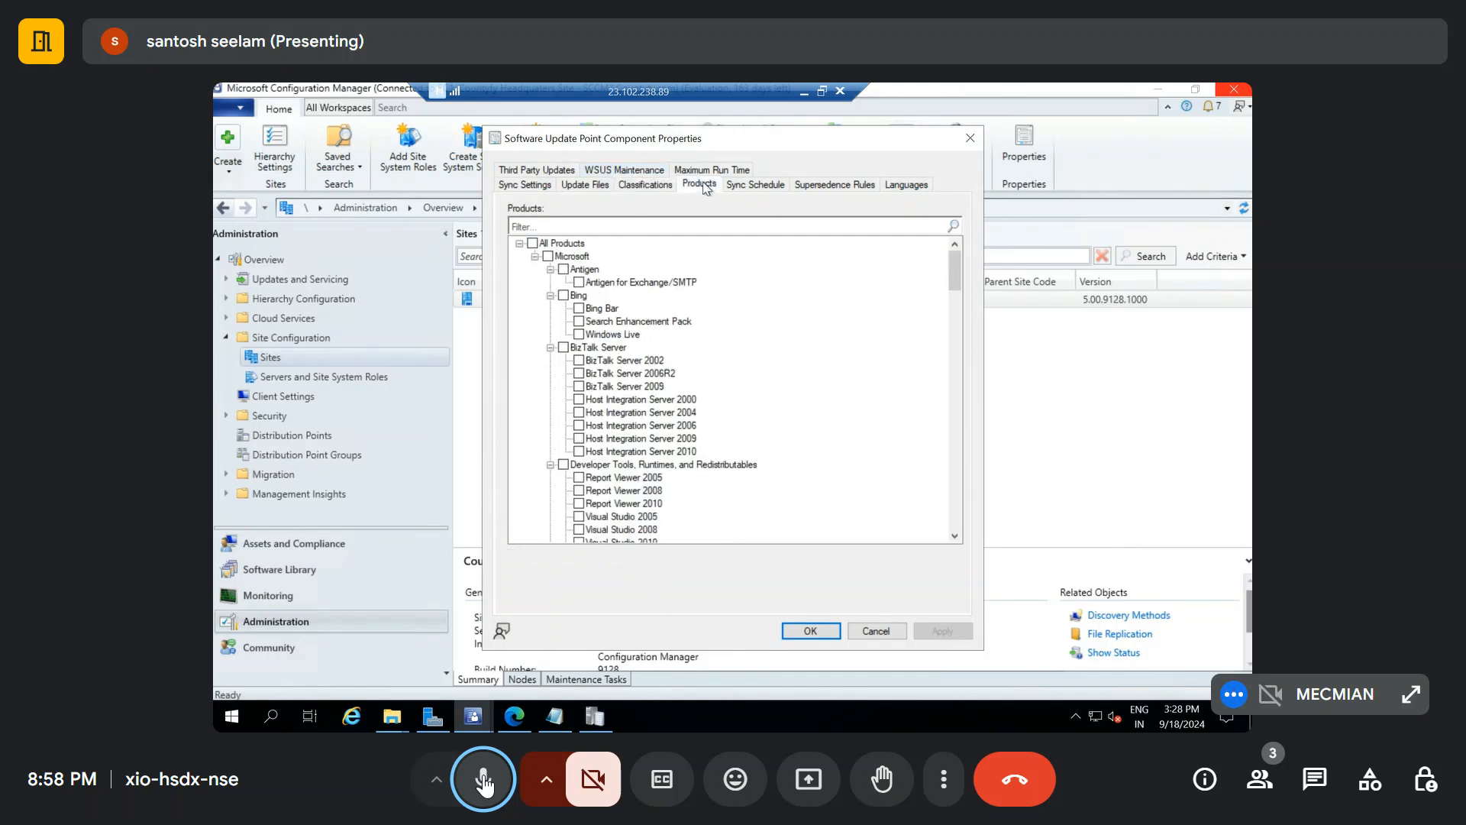
left_click(549, 296)
left_click(550, 308)
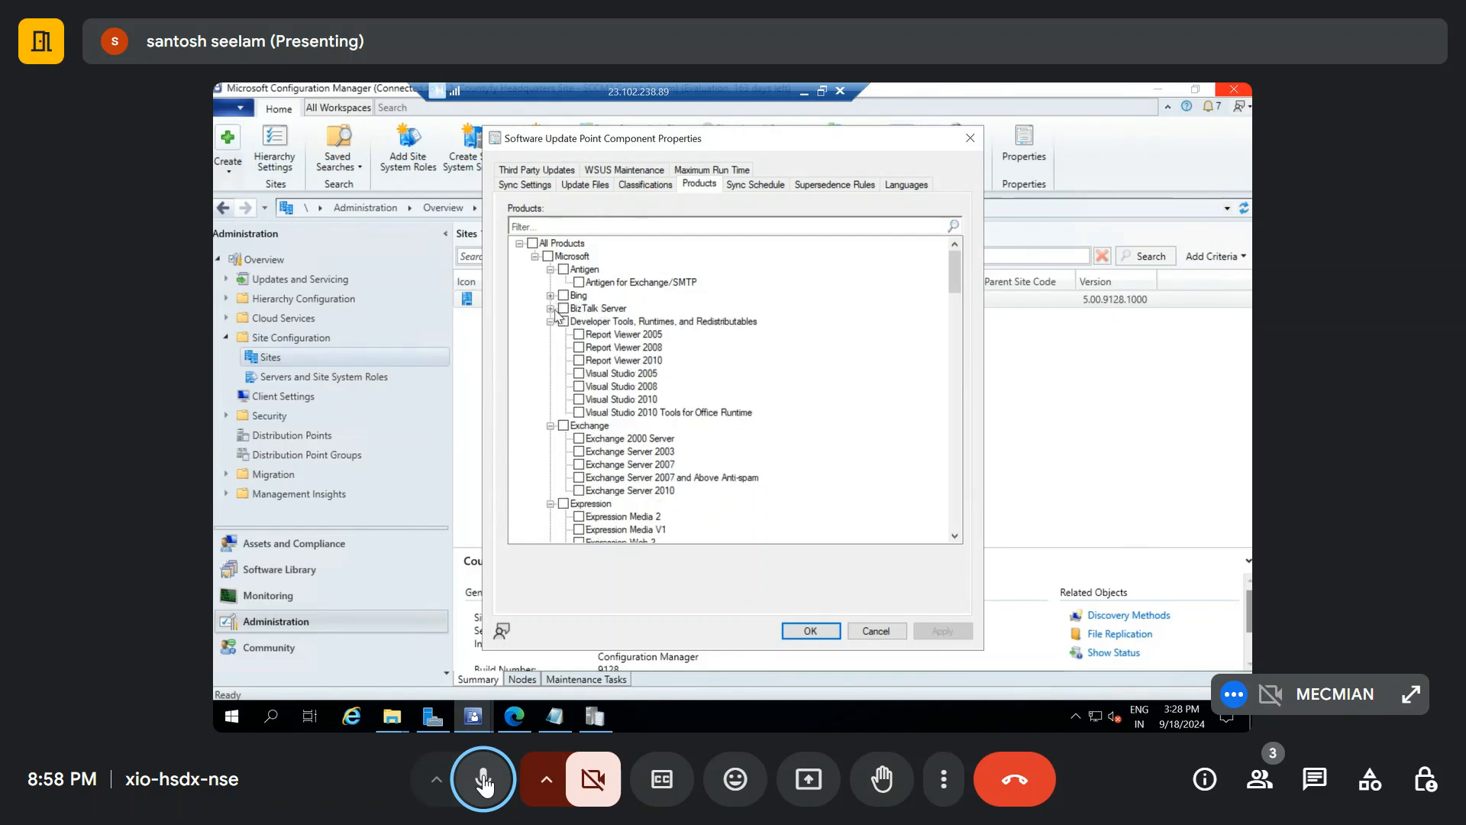
left_click_drag(960, 265, 927, 446)
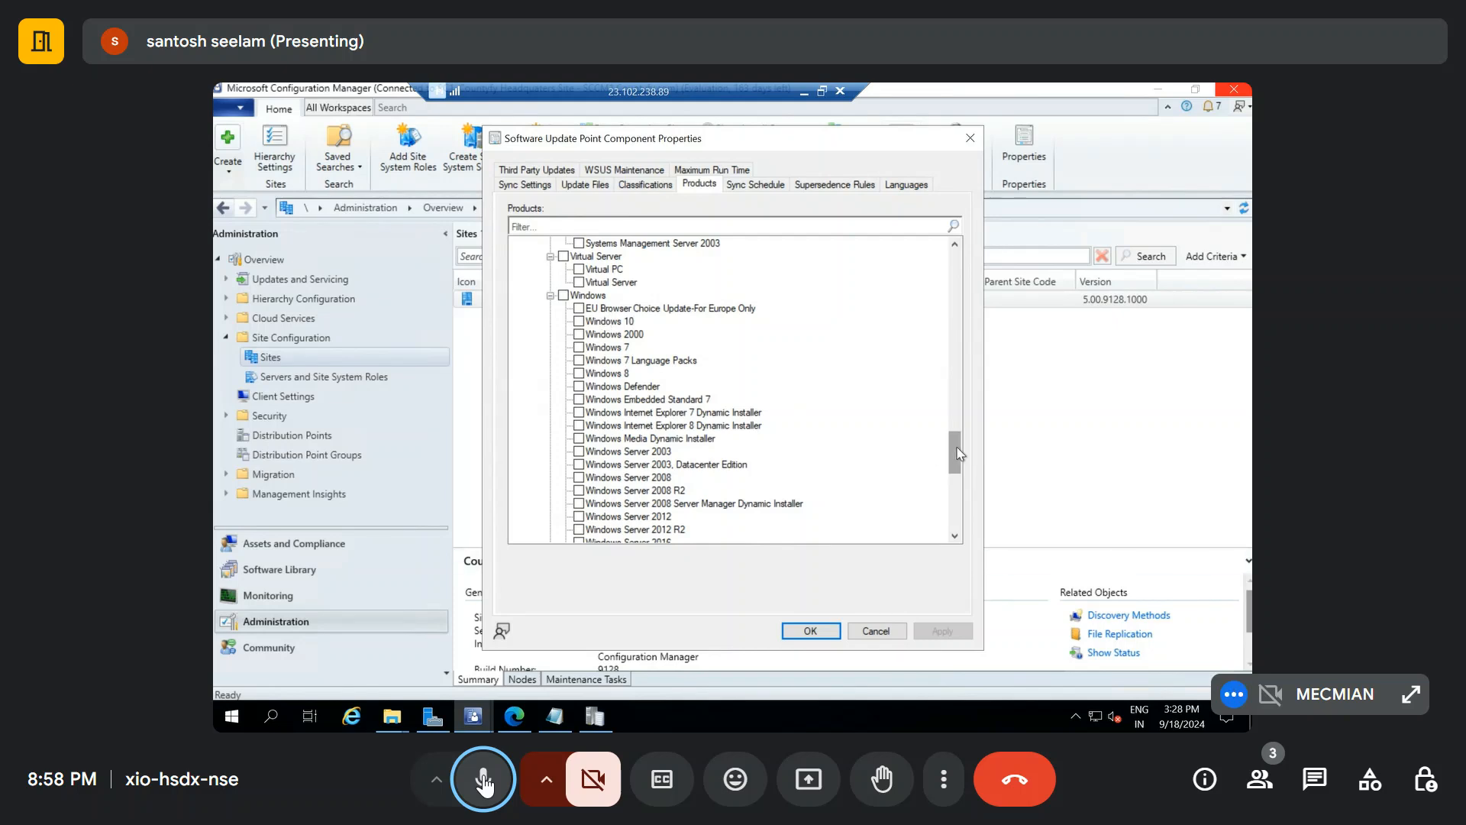
mouse_move(959, 454)
left_mouse_down()
mouse_move(956, 516)
mouse_move(952, 447)
left_mouse_up()
scroll(657, 437, "down", 6)
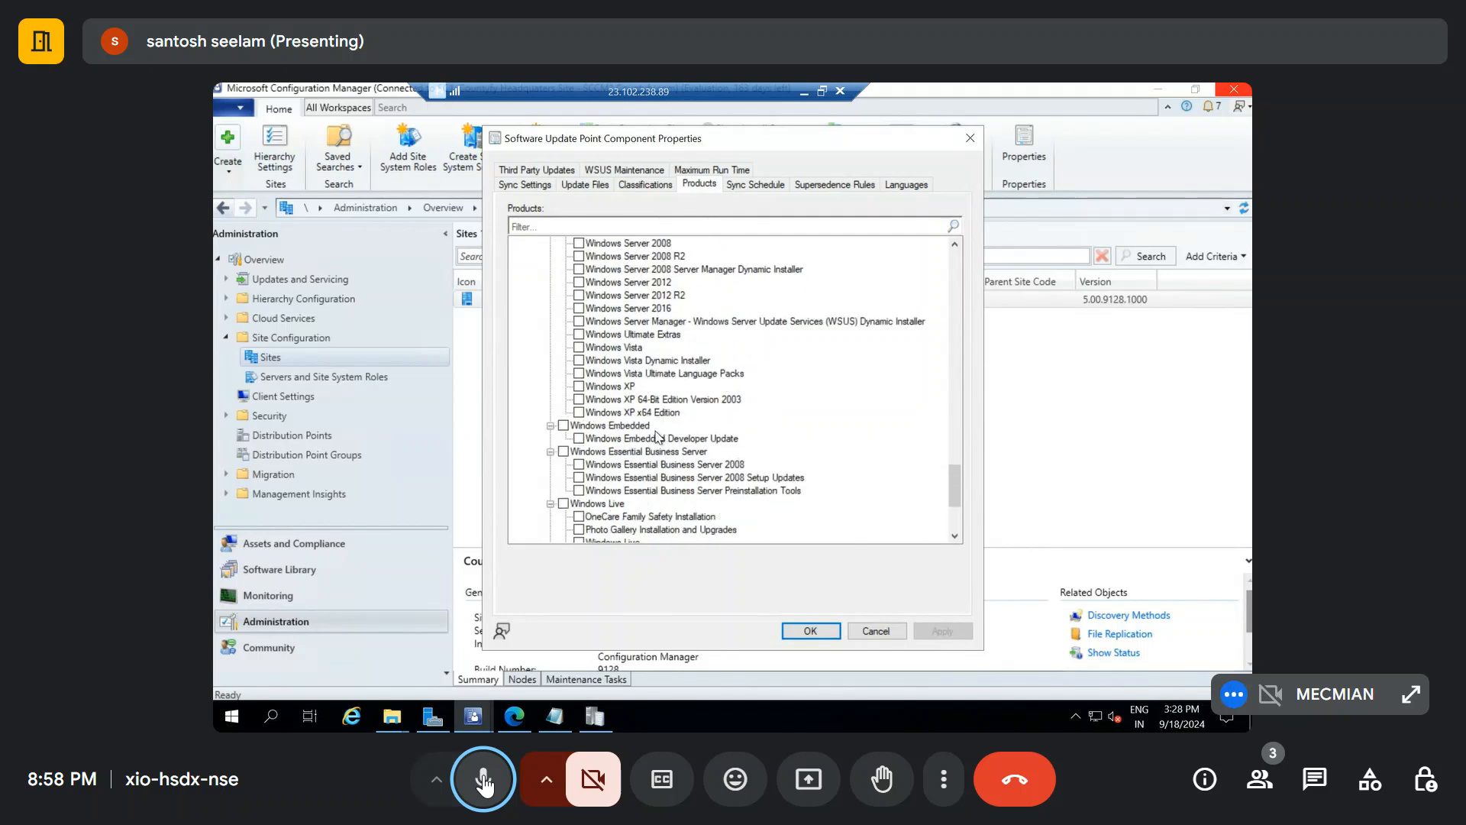
scroll(656, 437, "down", 2)
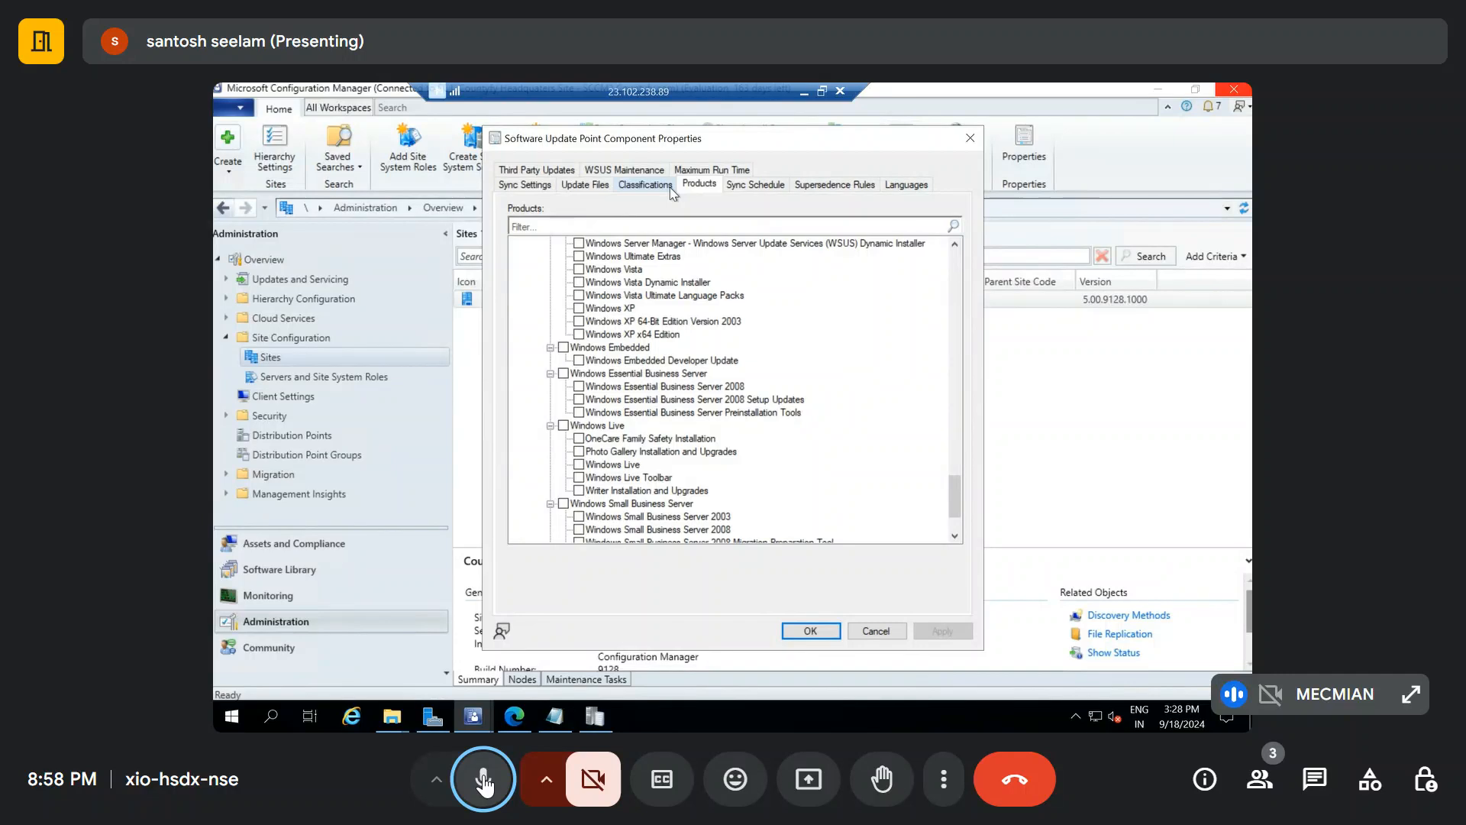
left_click(645, 185)
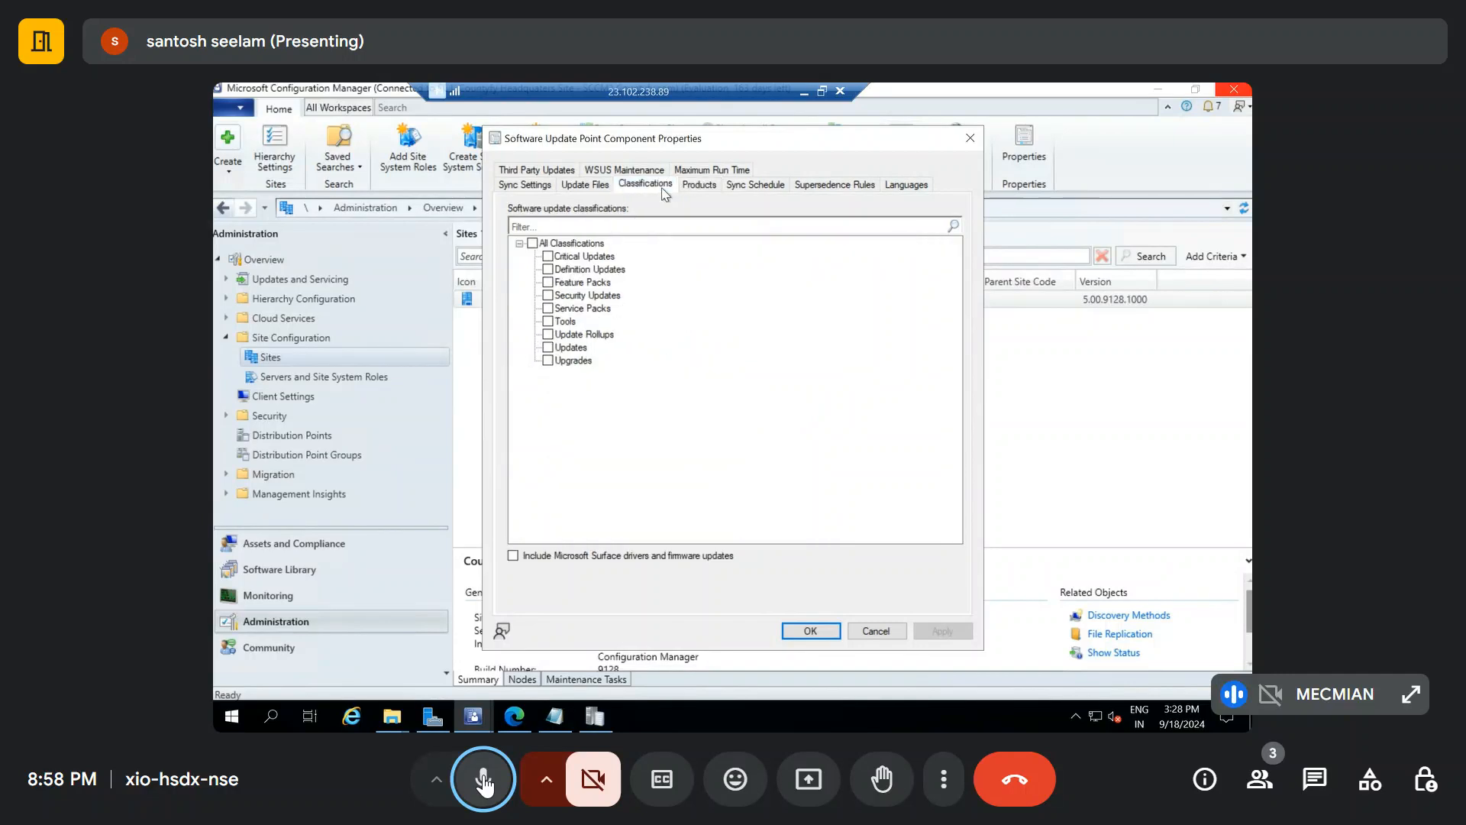
left_click(593, 188)
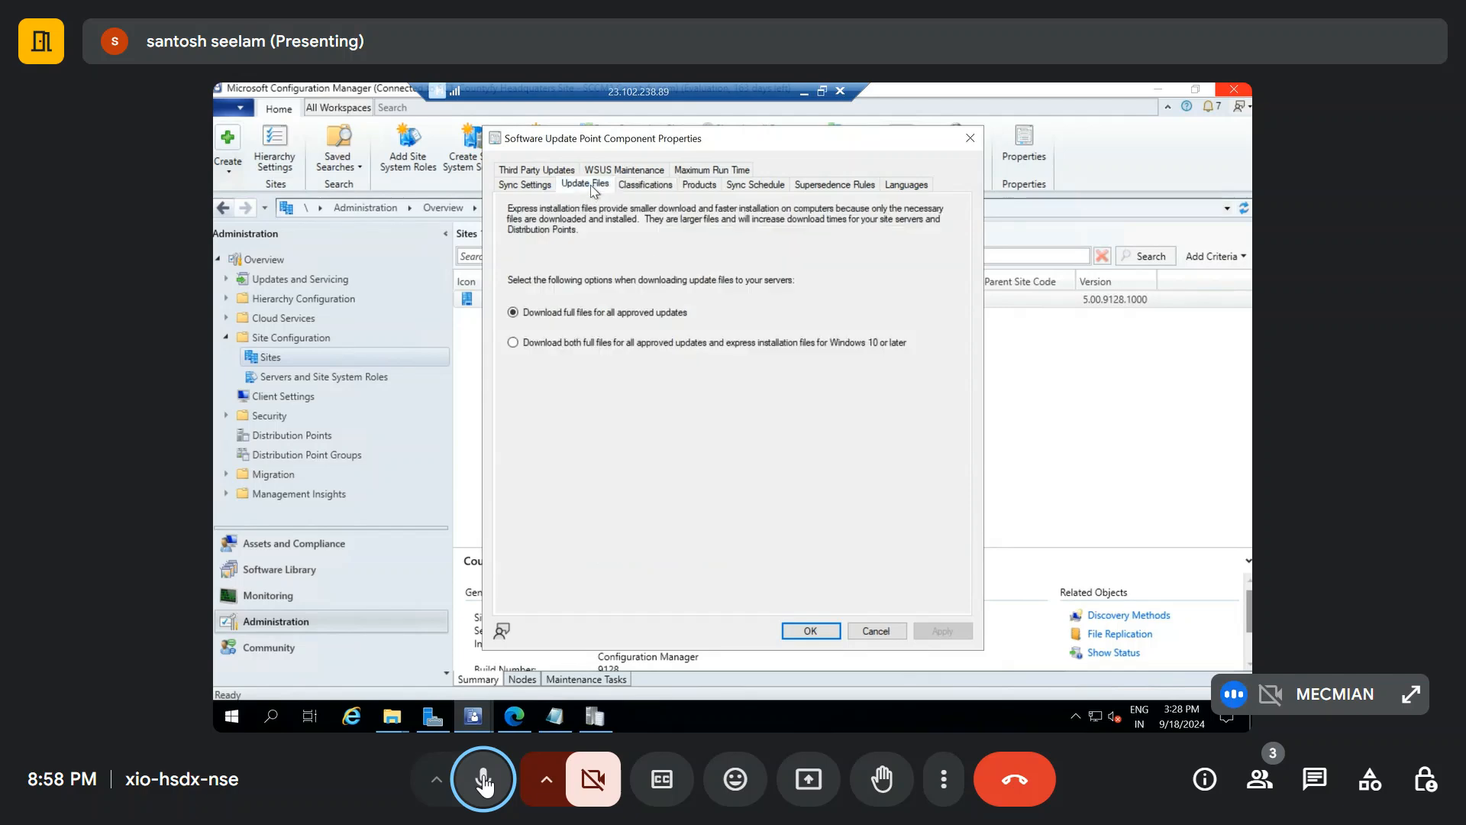
left_click(888, 634)
Open the Management Point component properties of the SC1 primary site and close them without changes
left_click(589, 306)
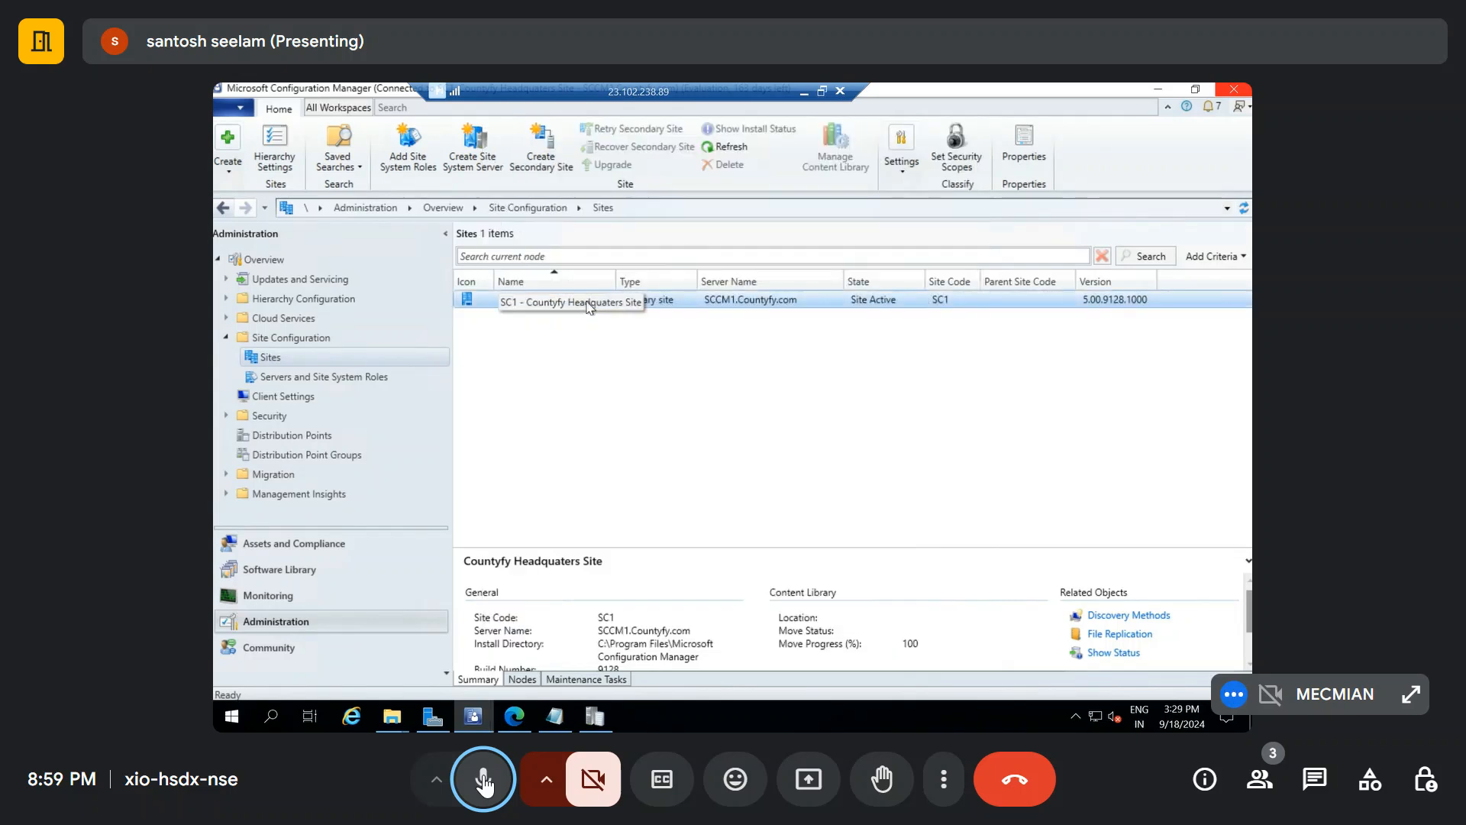
right_click(589, 306)
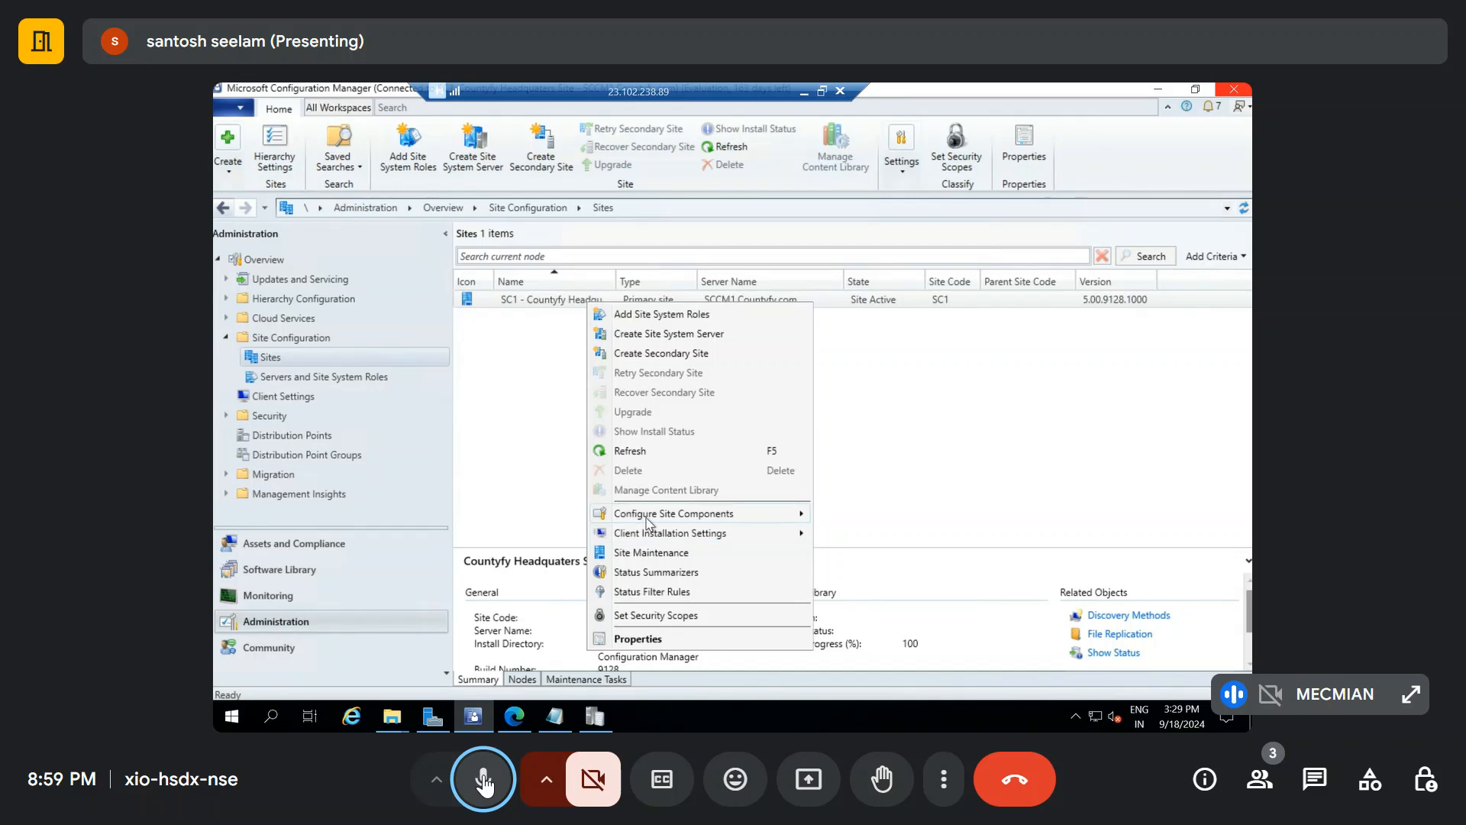
mouse_move(647, 522)
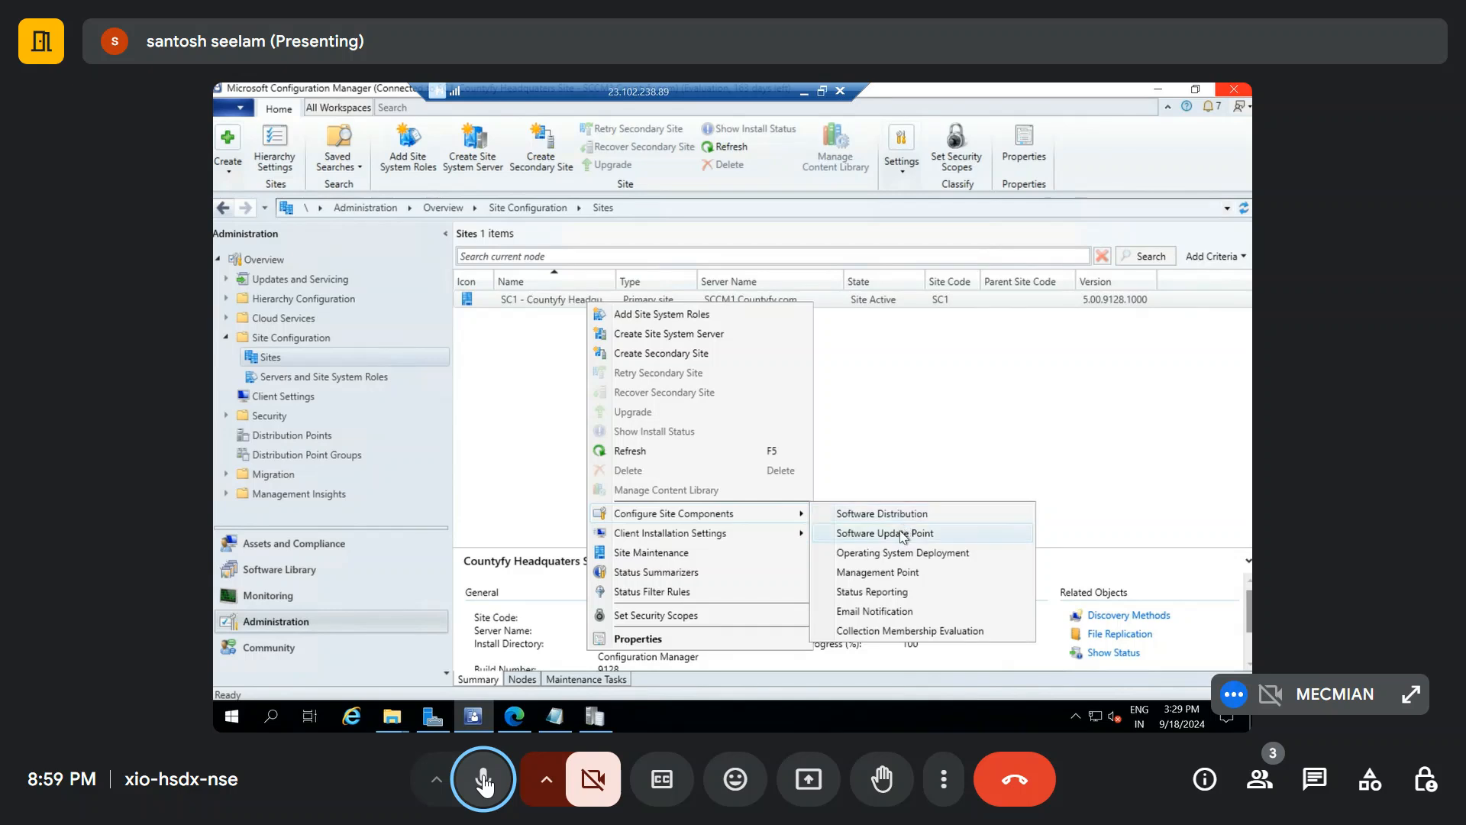
left_click(886, 574)
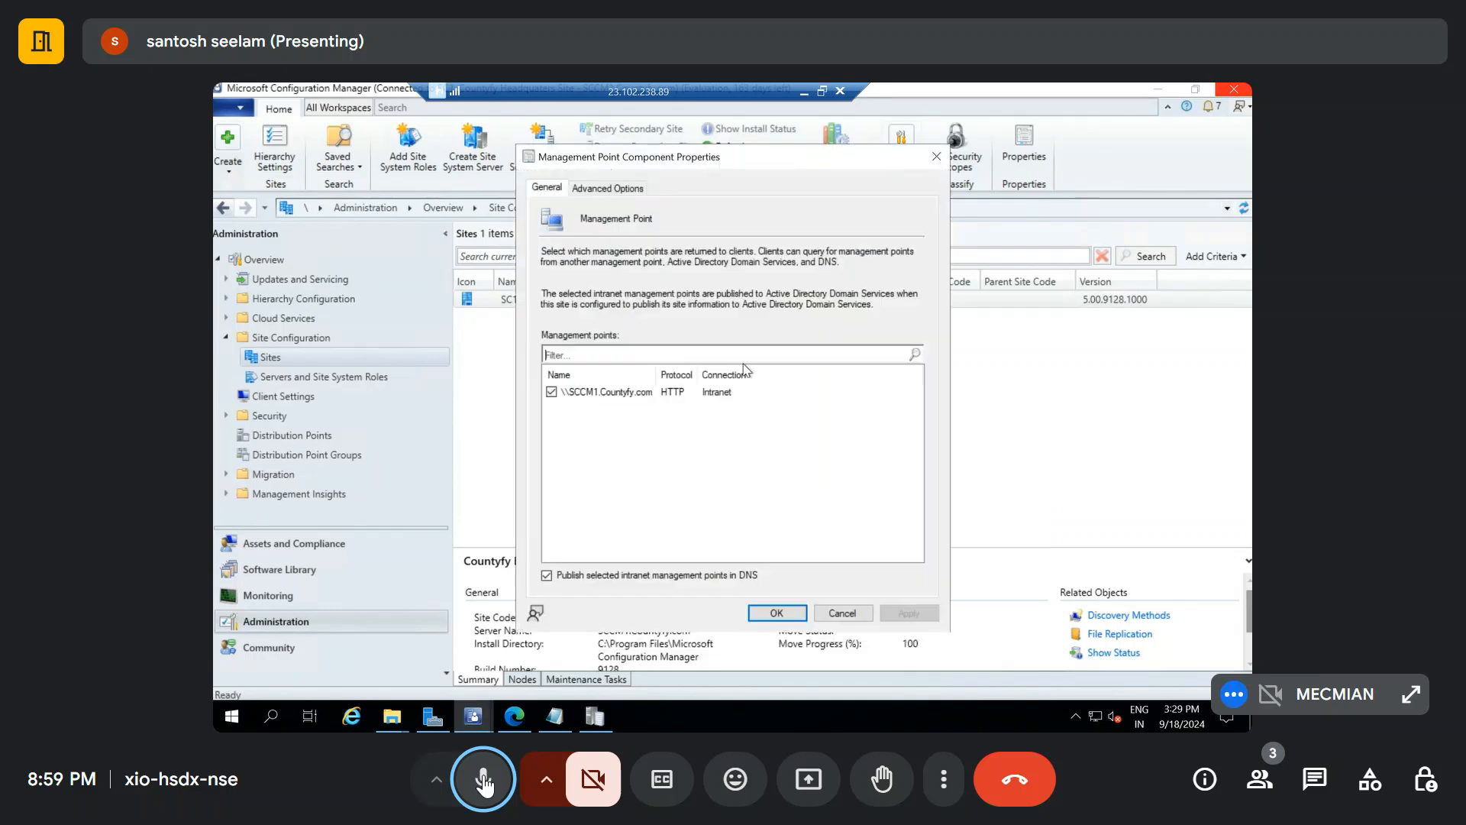
left_click(843, 614)
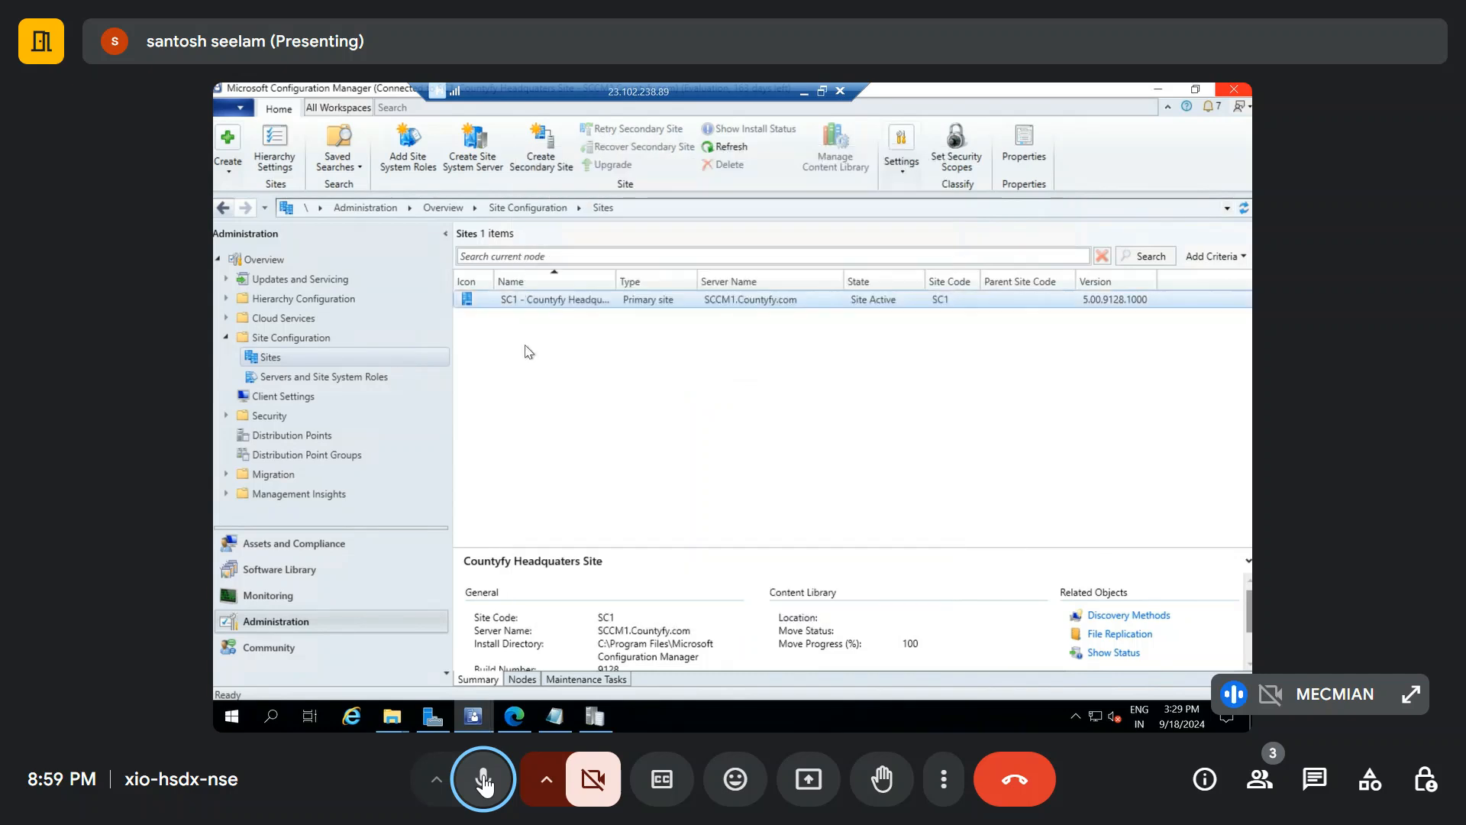
Check the Software Update Point Synchronization Status in Monitoring, and bring up the Microsoft Configuration Manager Logs folder maximized
left_click(276, 597)
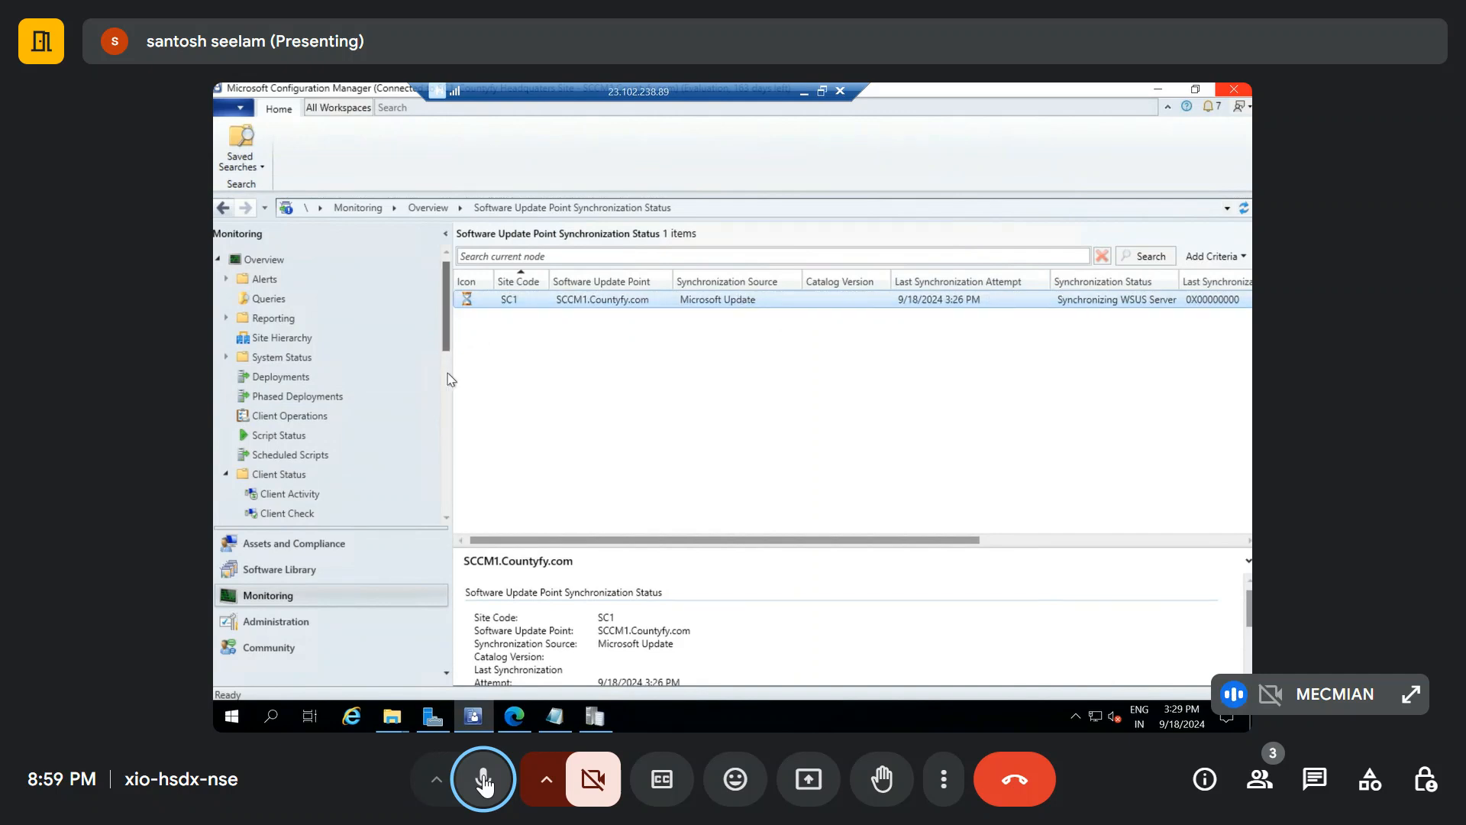
left_click(595, 716)
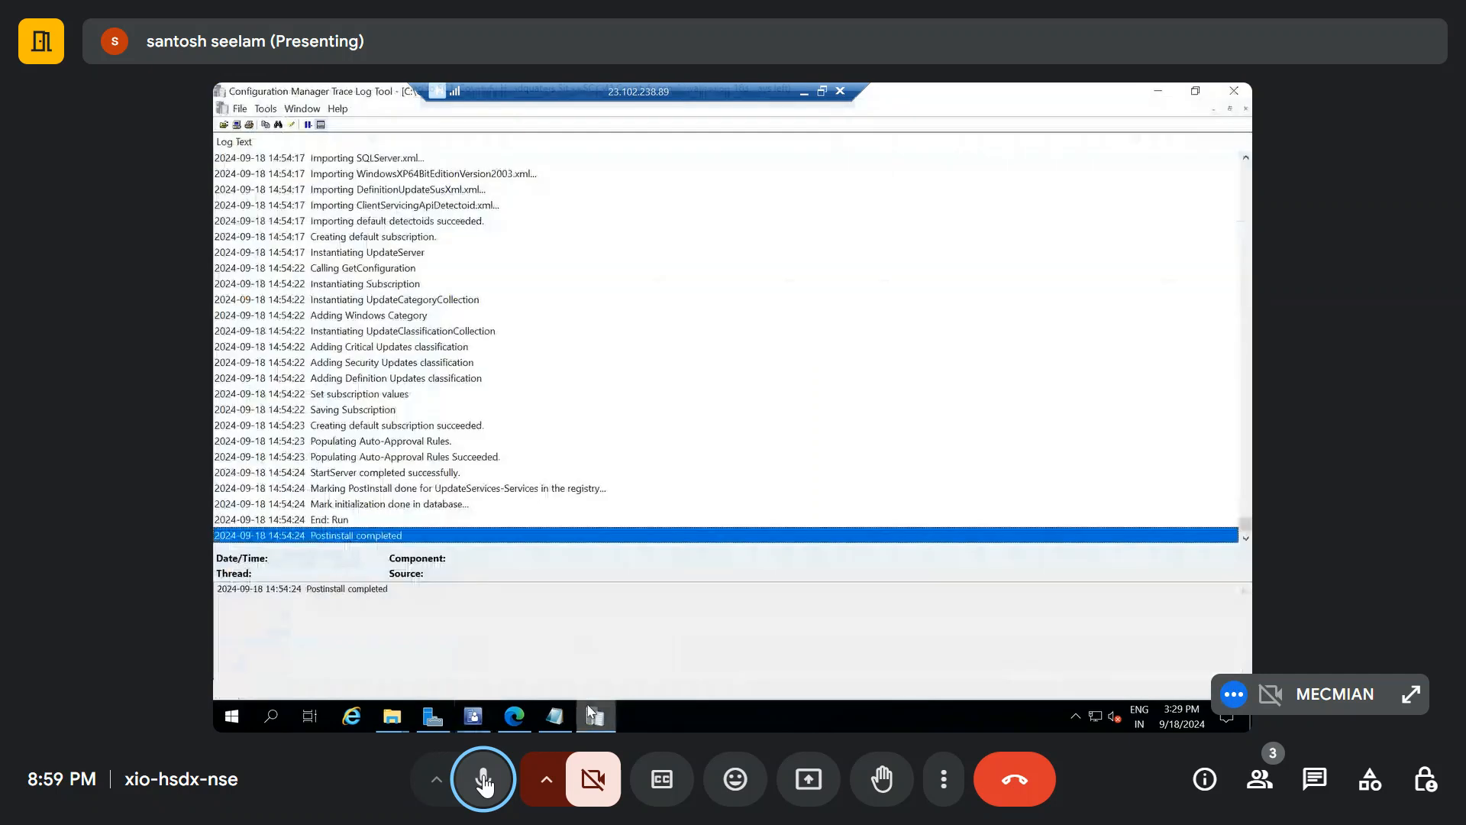
left_click(391, 716)
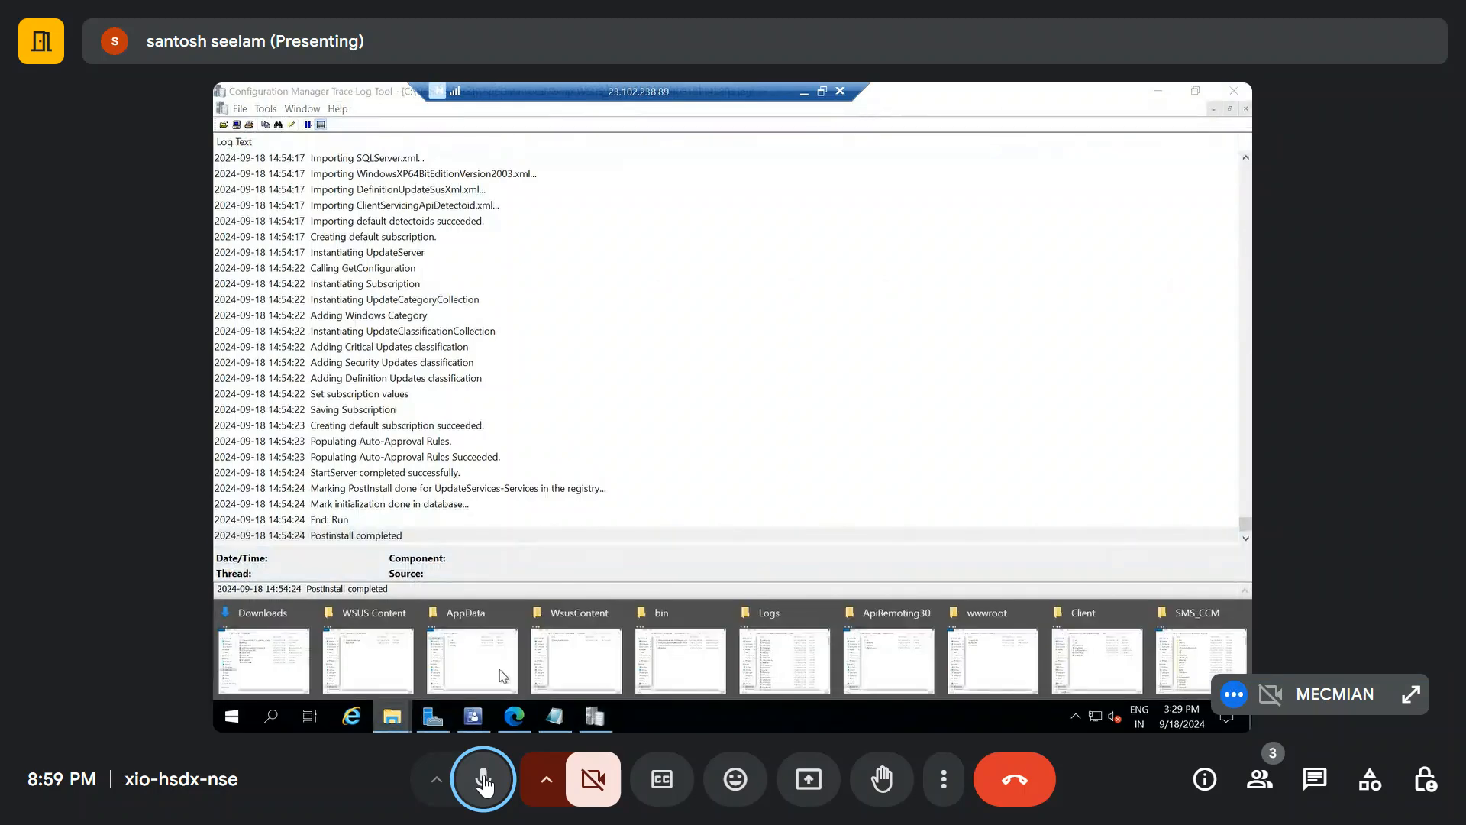
mouse_move(1186, 643)
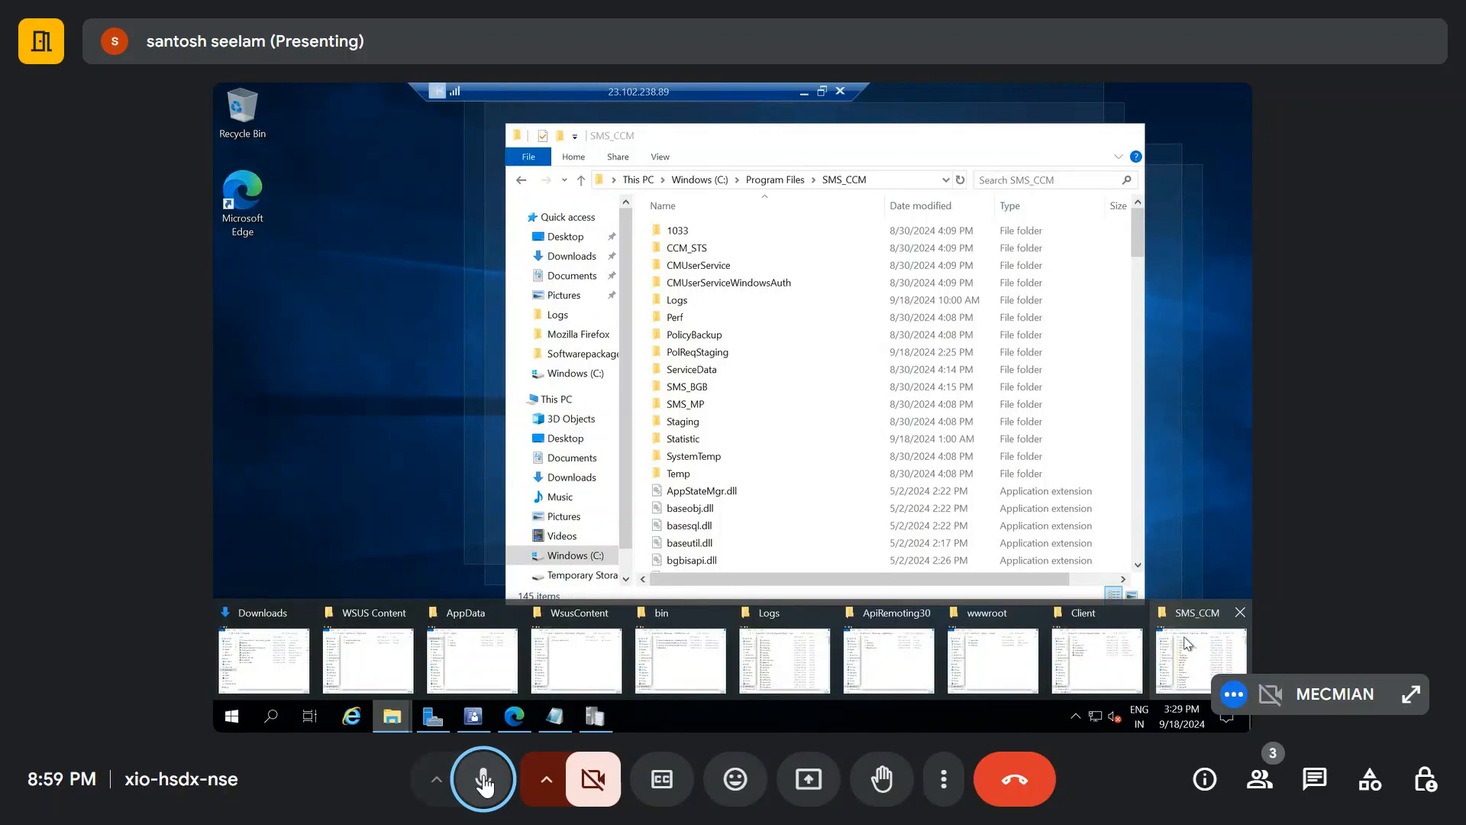
mouse_move(1128, 646)
left_click(784, 660)
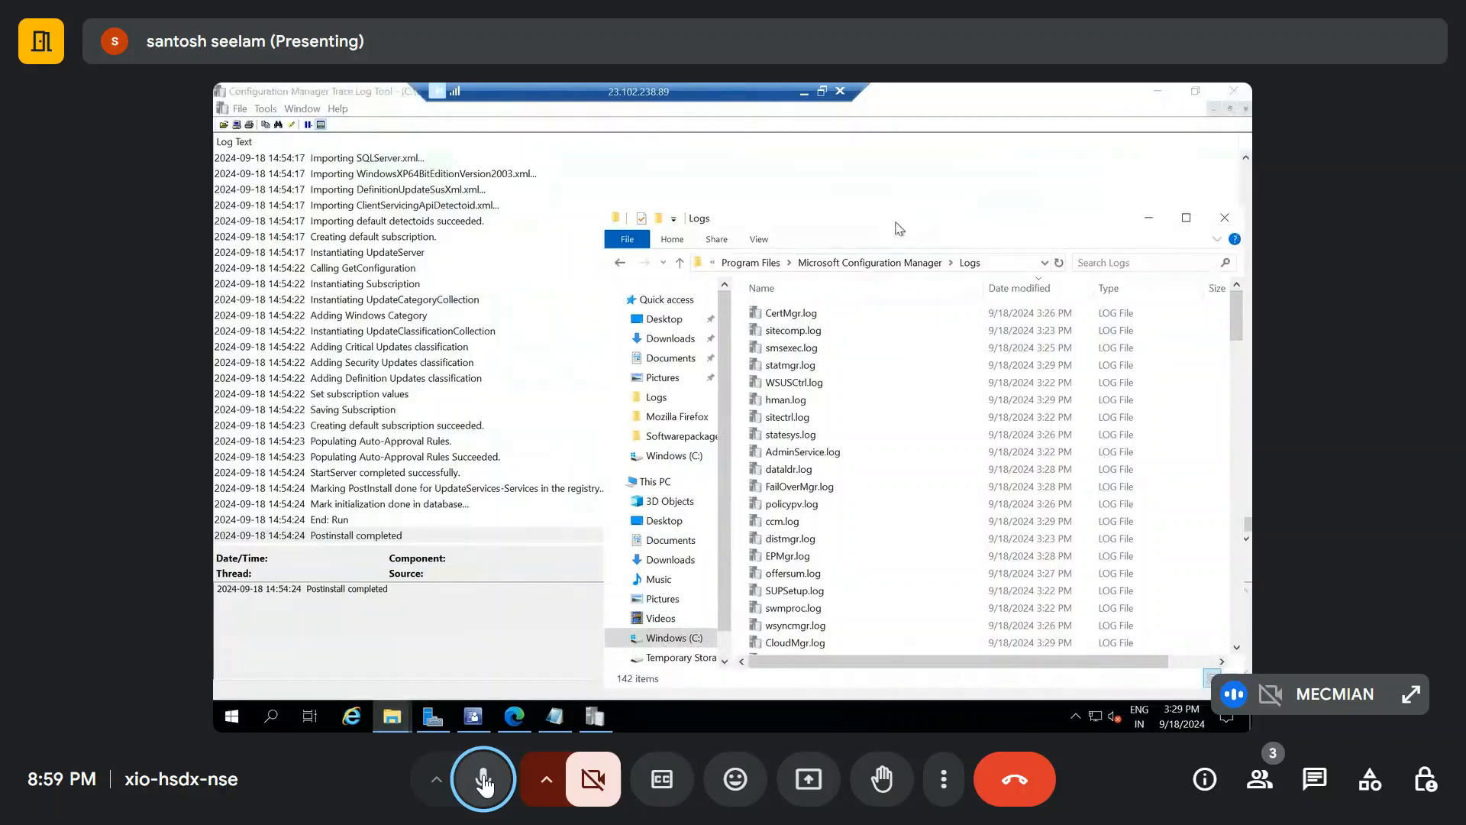
double_click(808, 217)
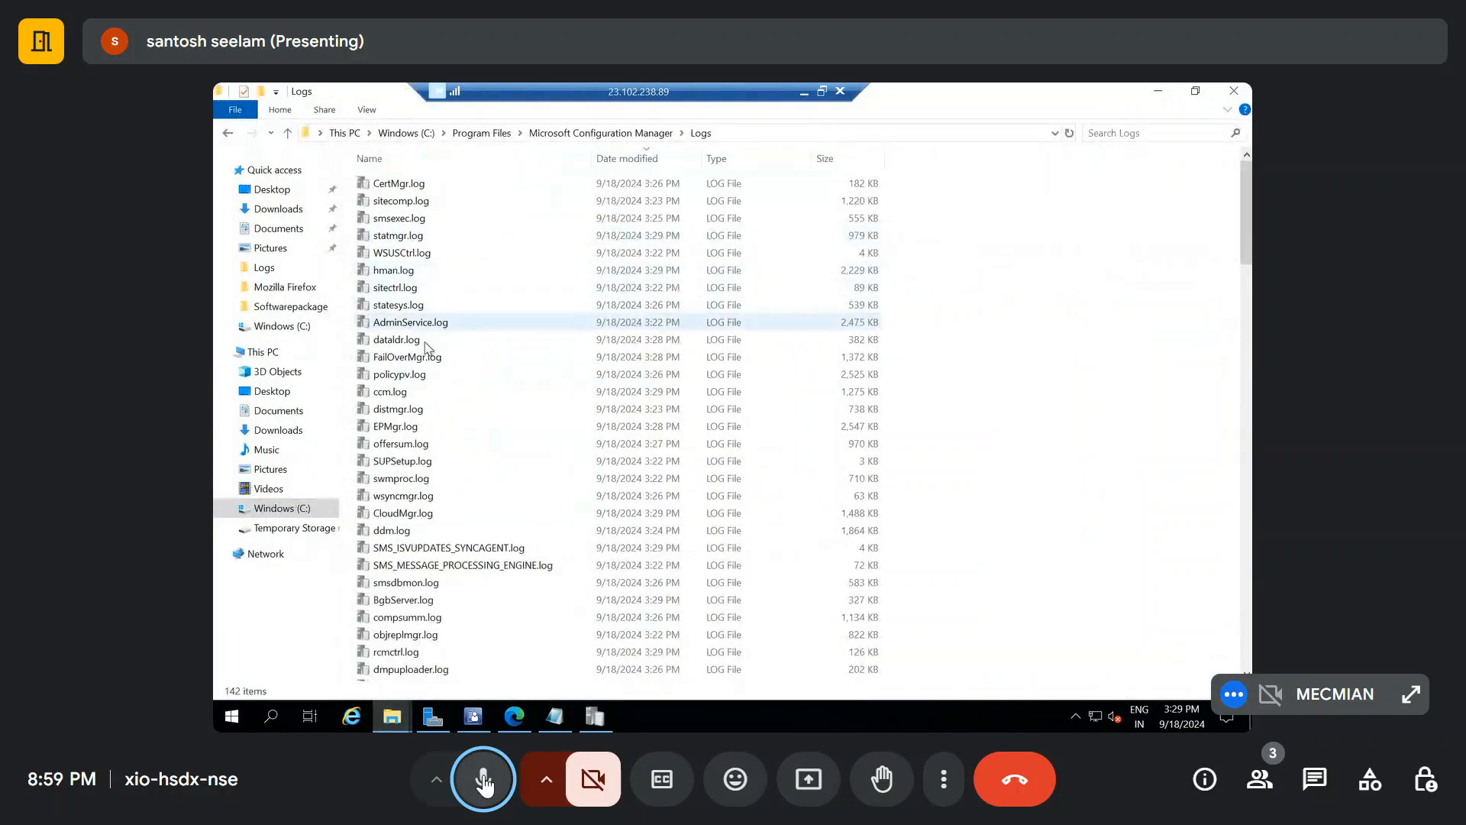
Open wsyncmgr.log in the Configuration Manager Trace Log Tool, maximize it and examine the latest WSUS synchronization entries
left_click(425, 345)
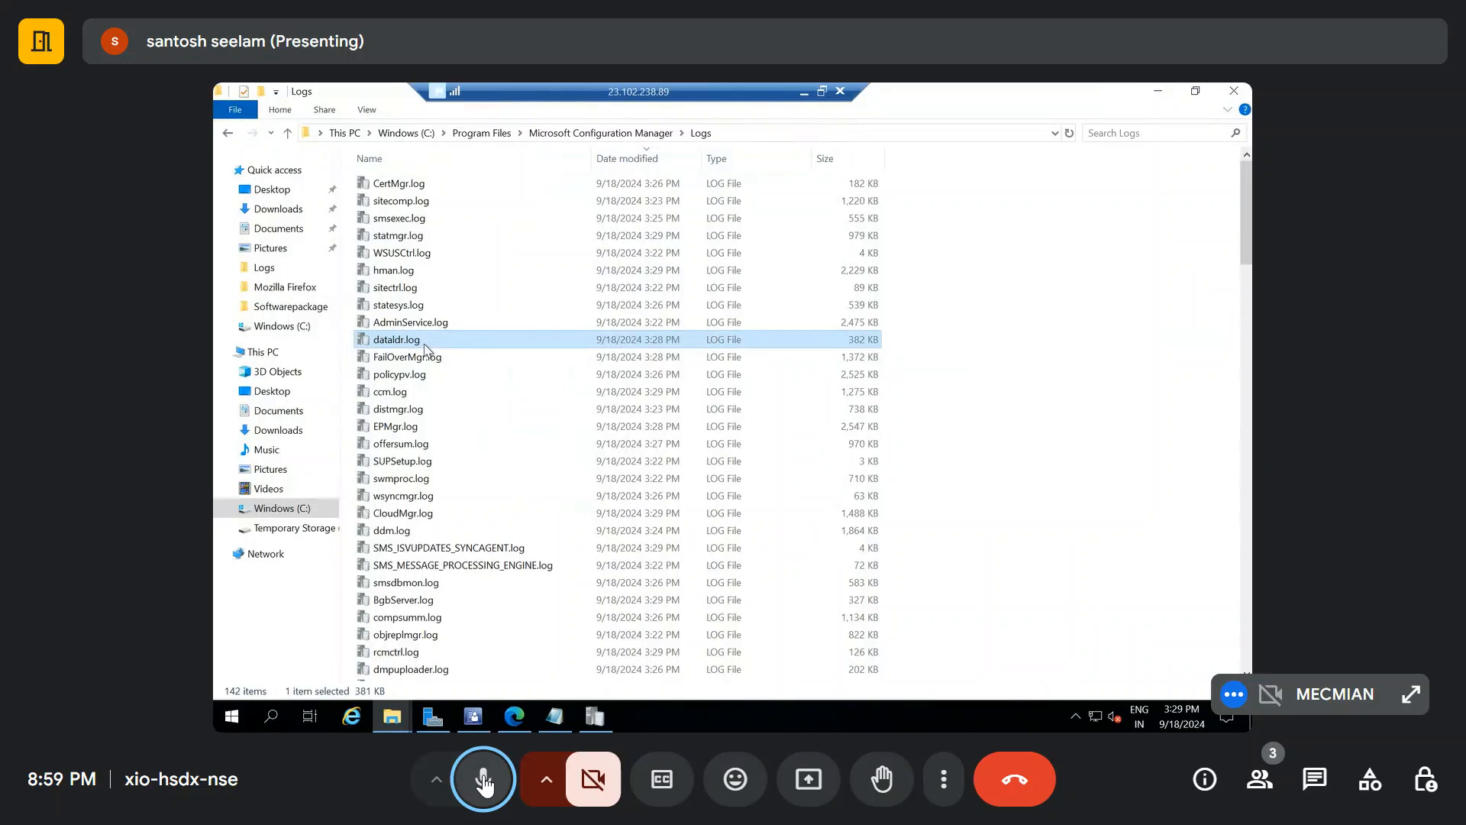
key("w")
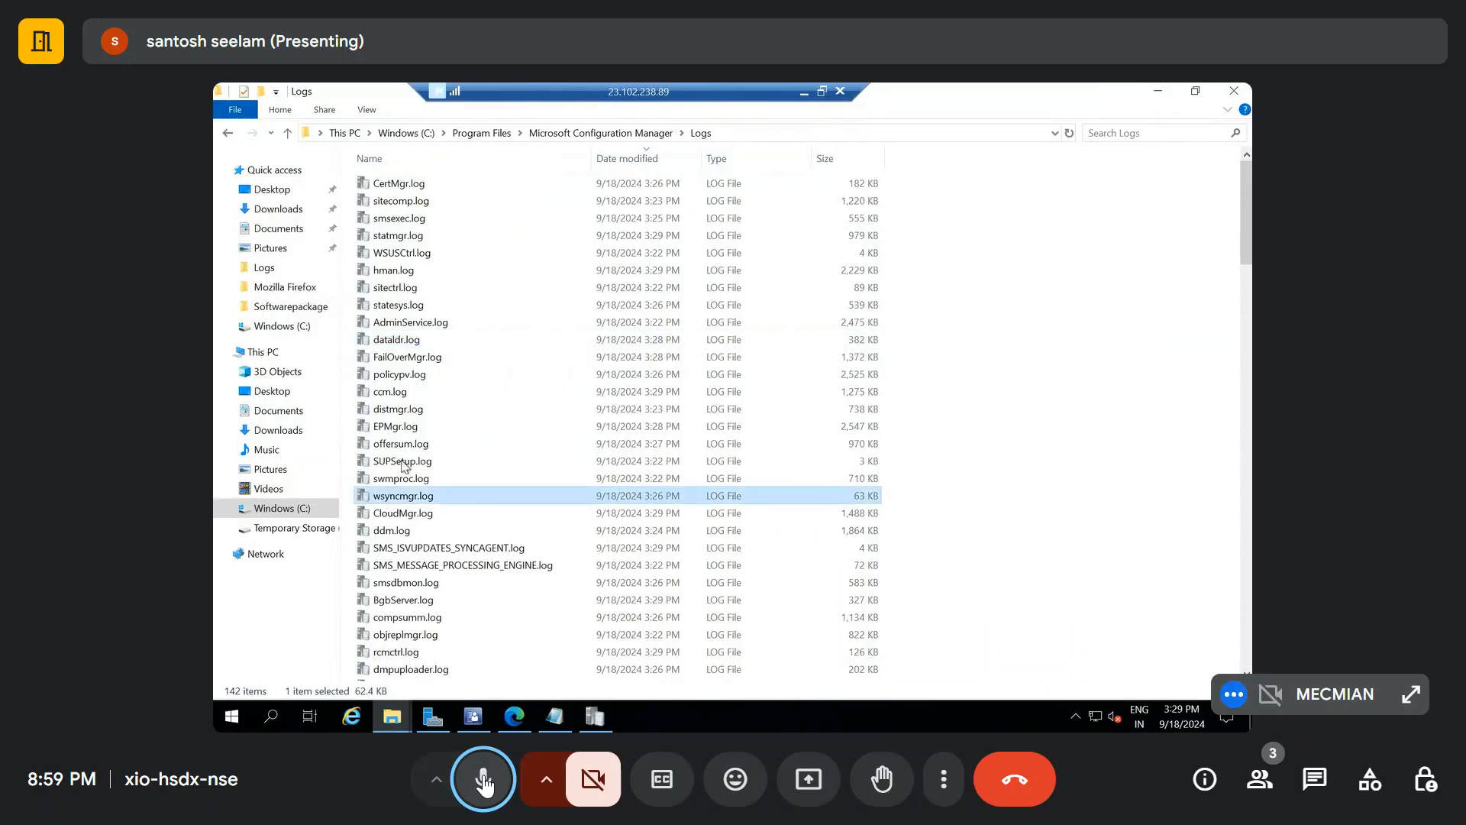
double_click(402, 496)
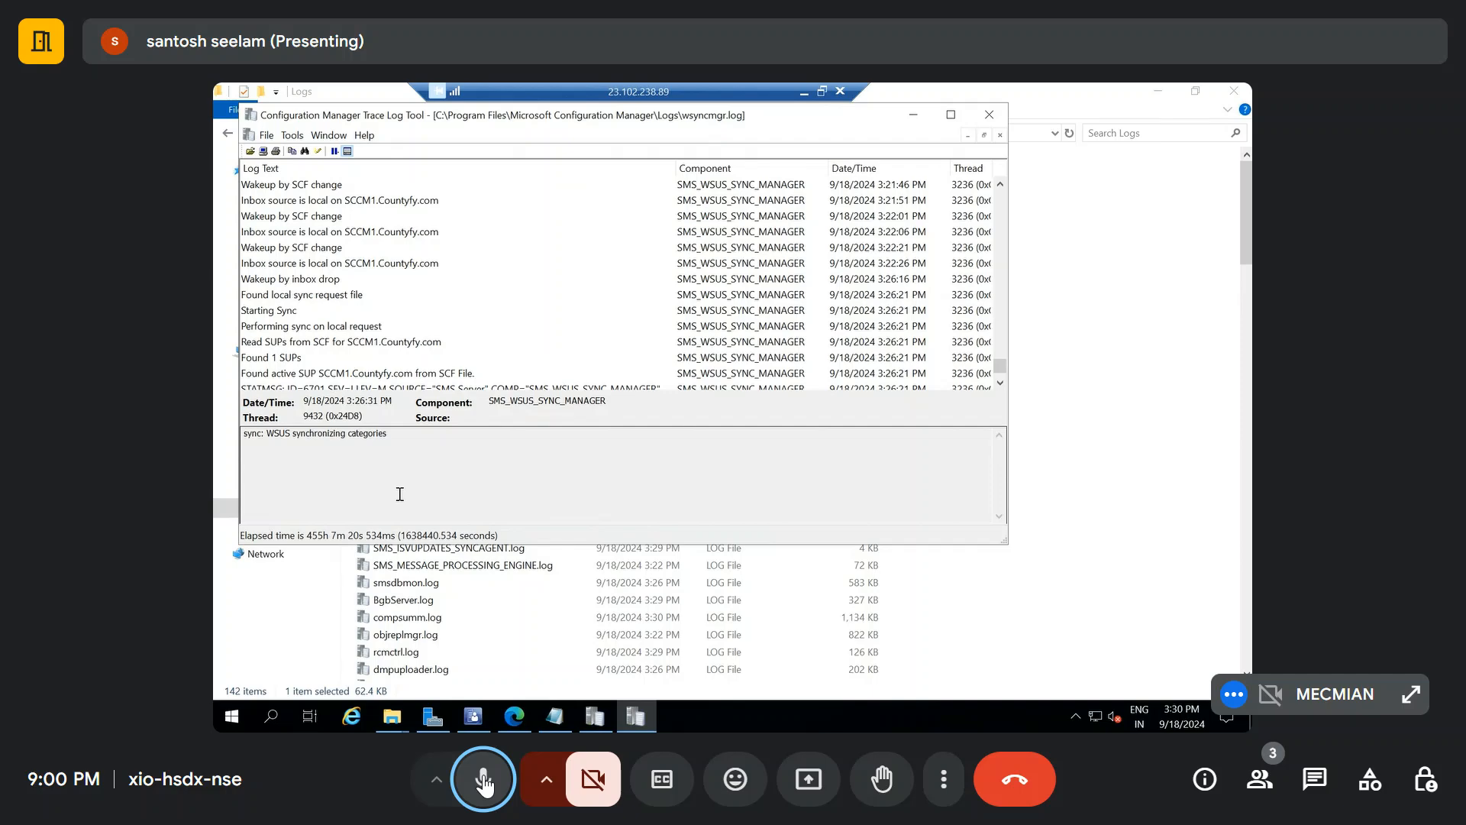
left_click(950, 115)
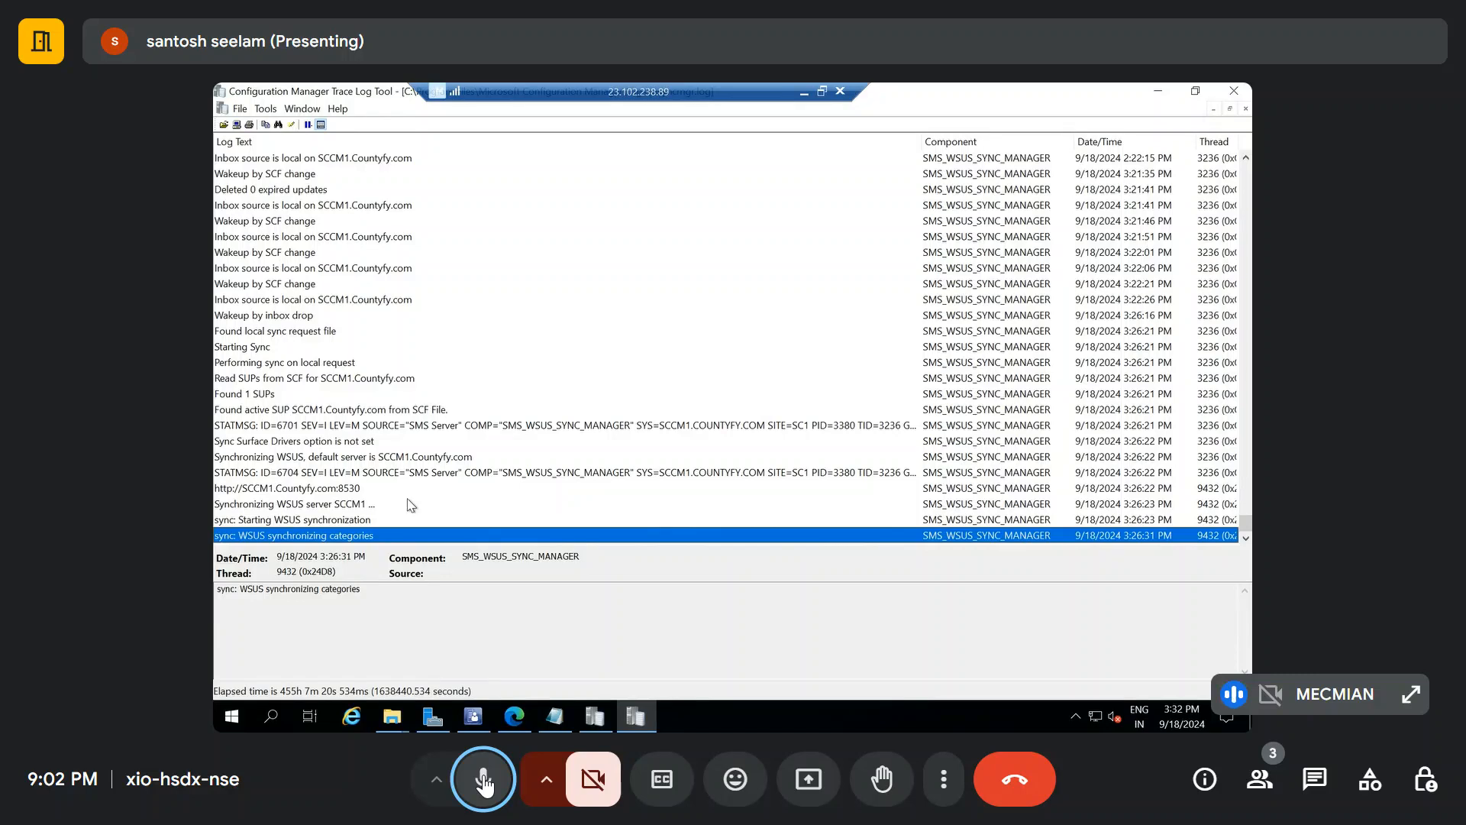
left_click(341, 489)
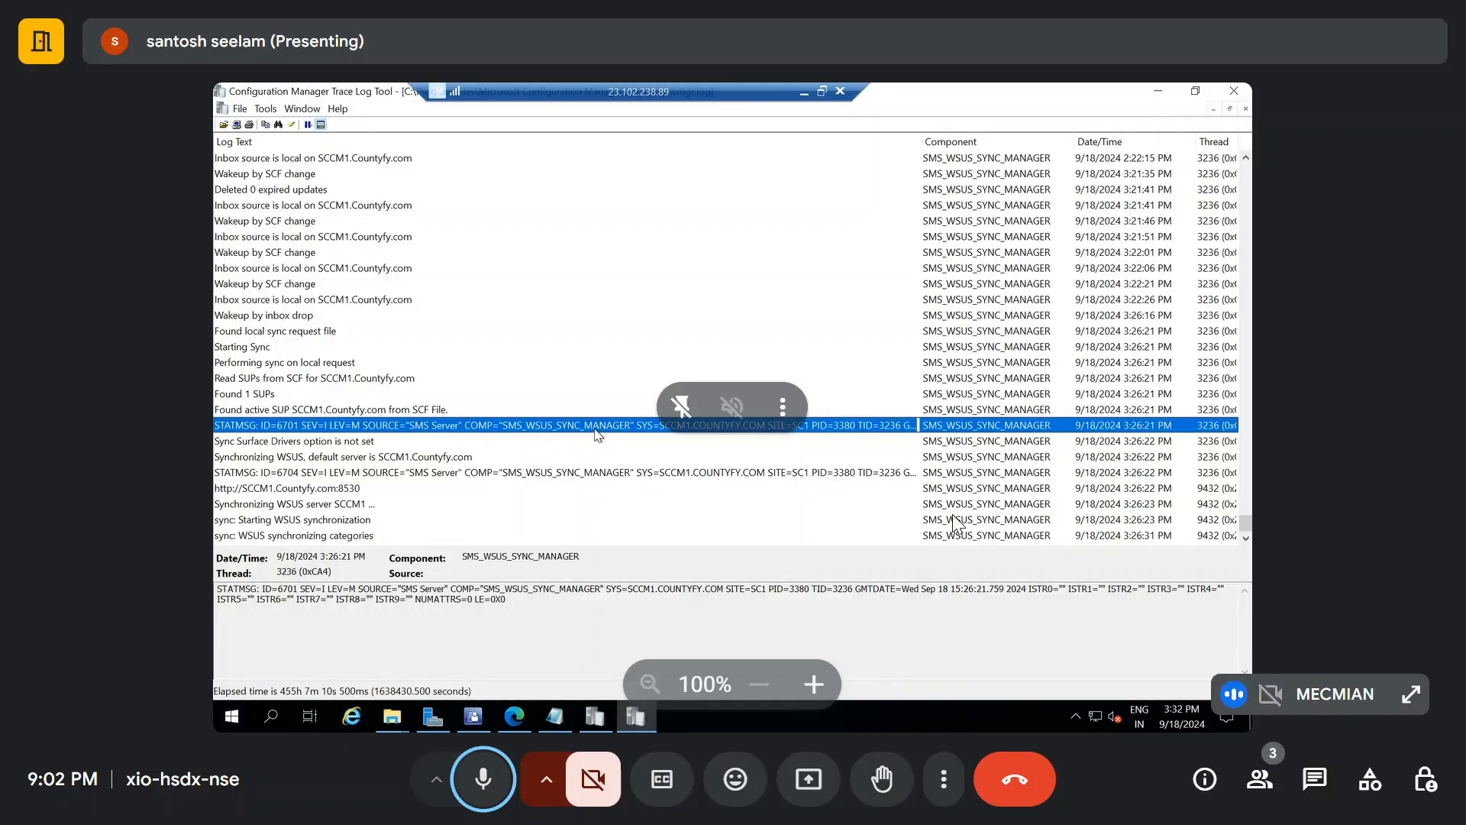
Return to the Configuration Manager console and view Site Status and Component Status under System Status in Monitoring
left_click(474, 716)
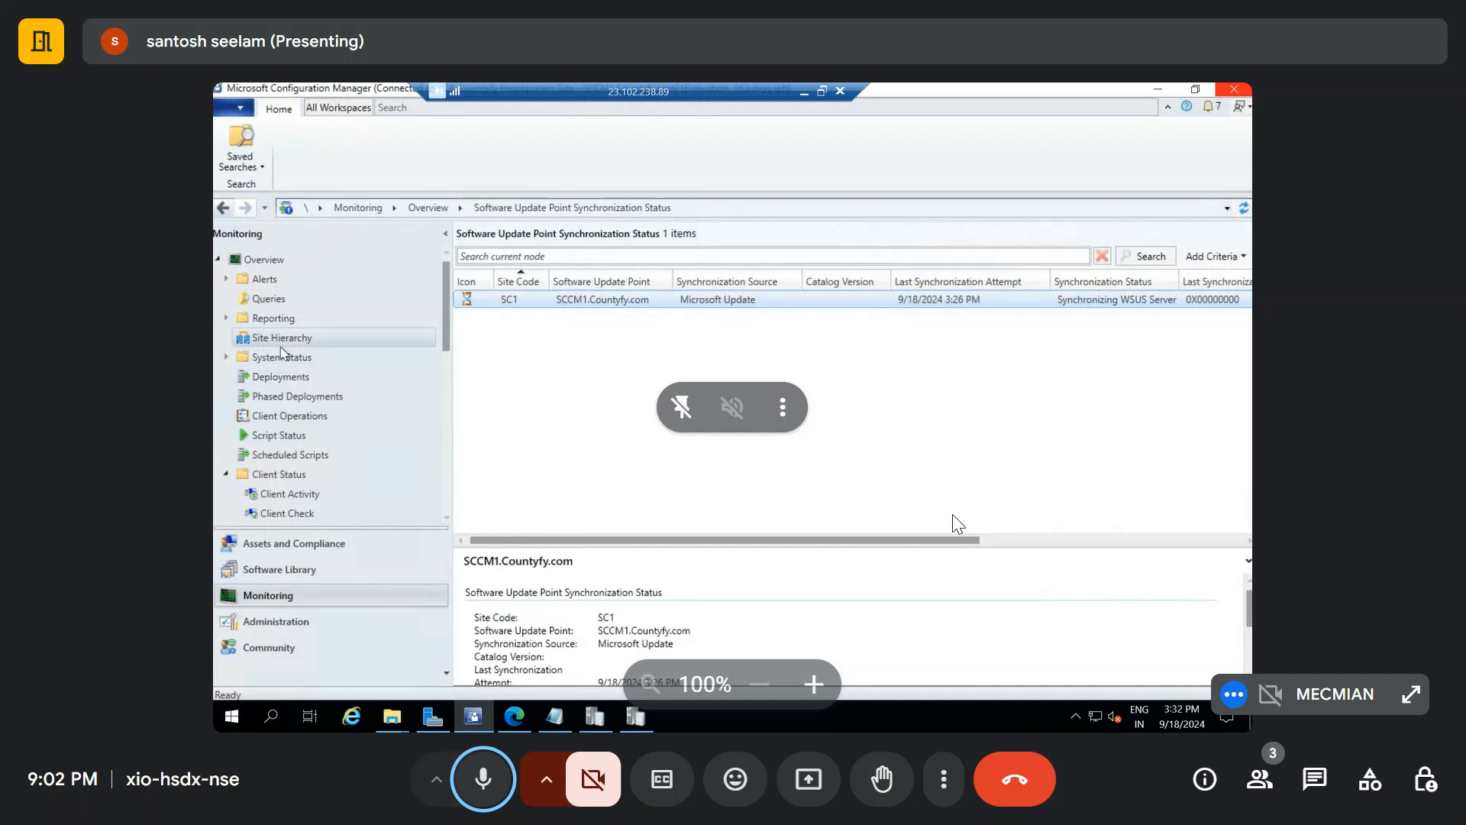
left_click(291, 619)
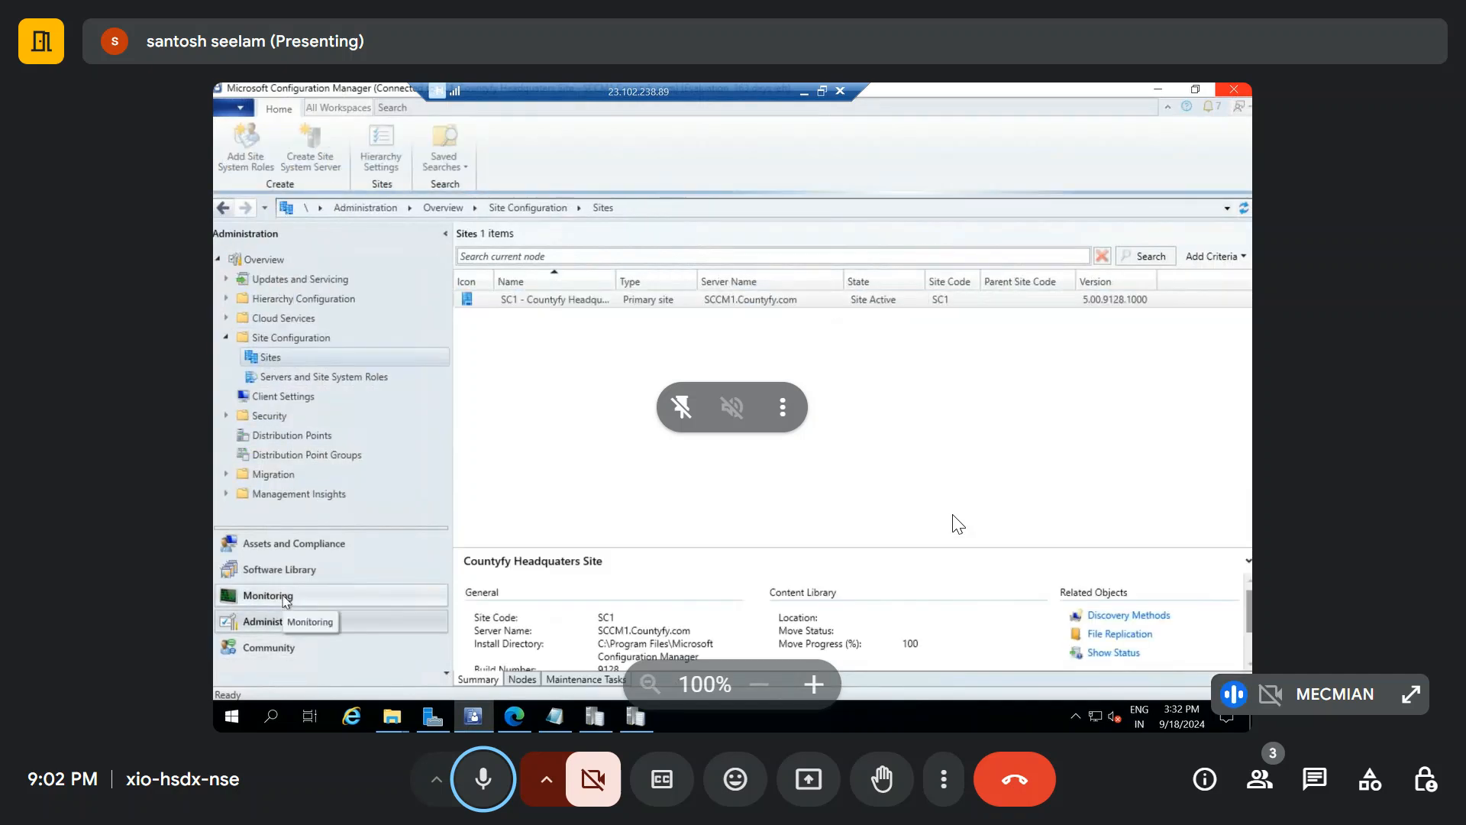
left_click(283, 596)
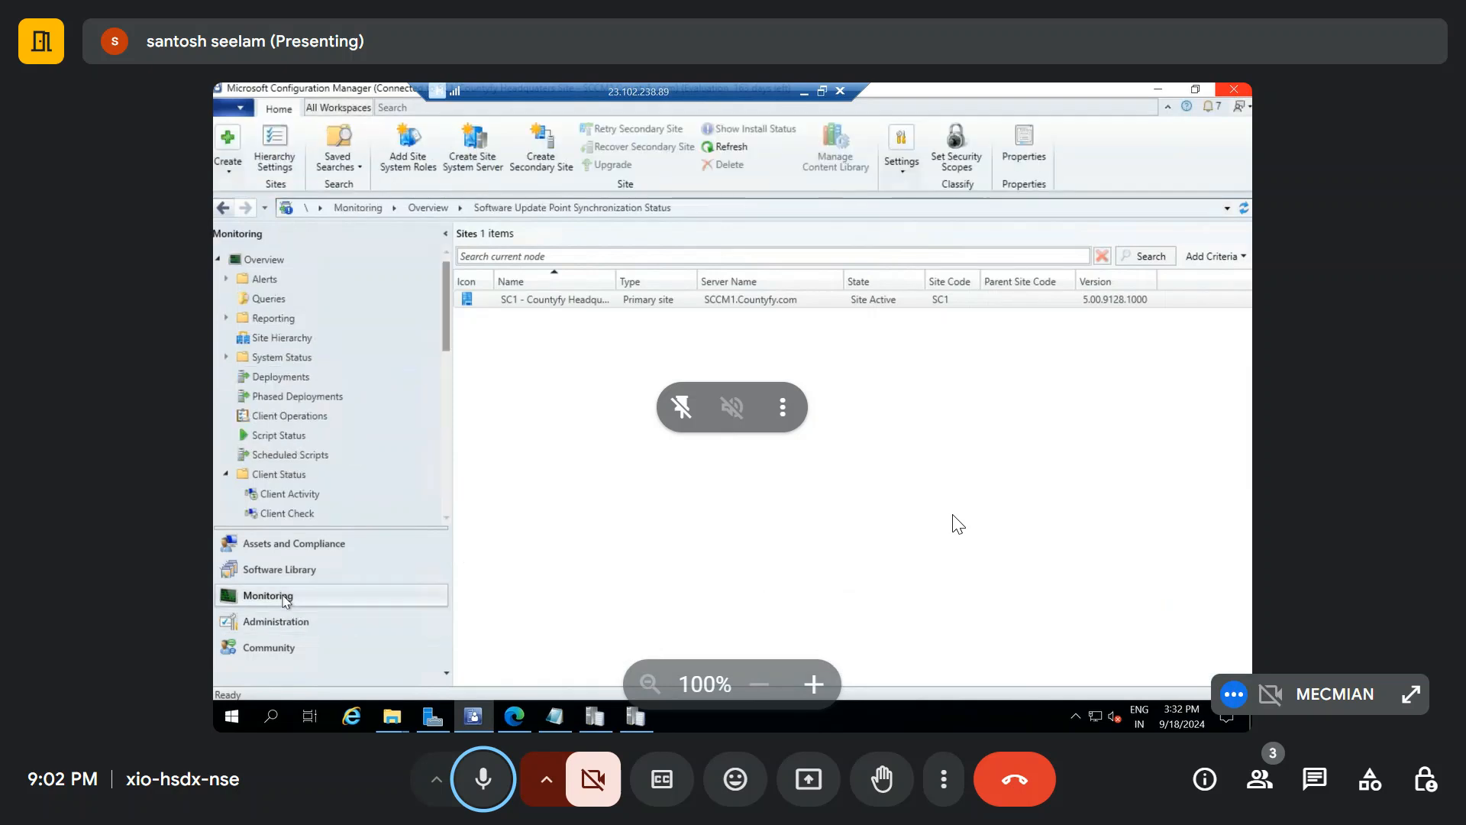
left_click(257, 359)
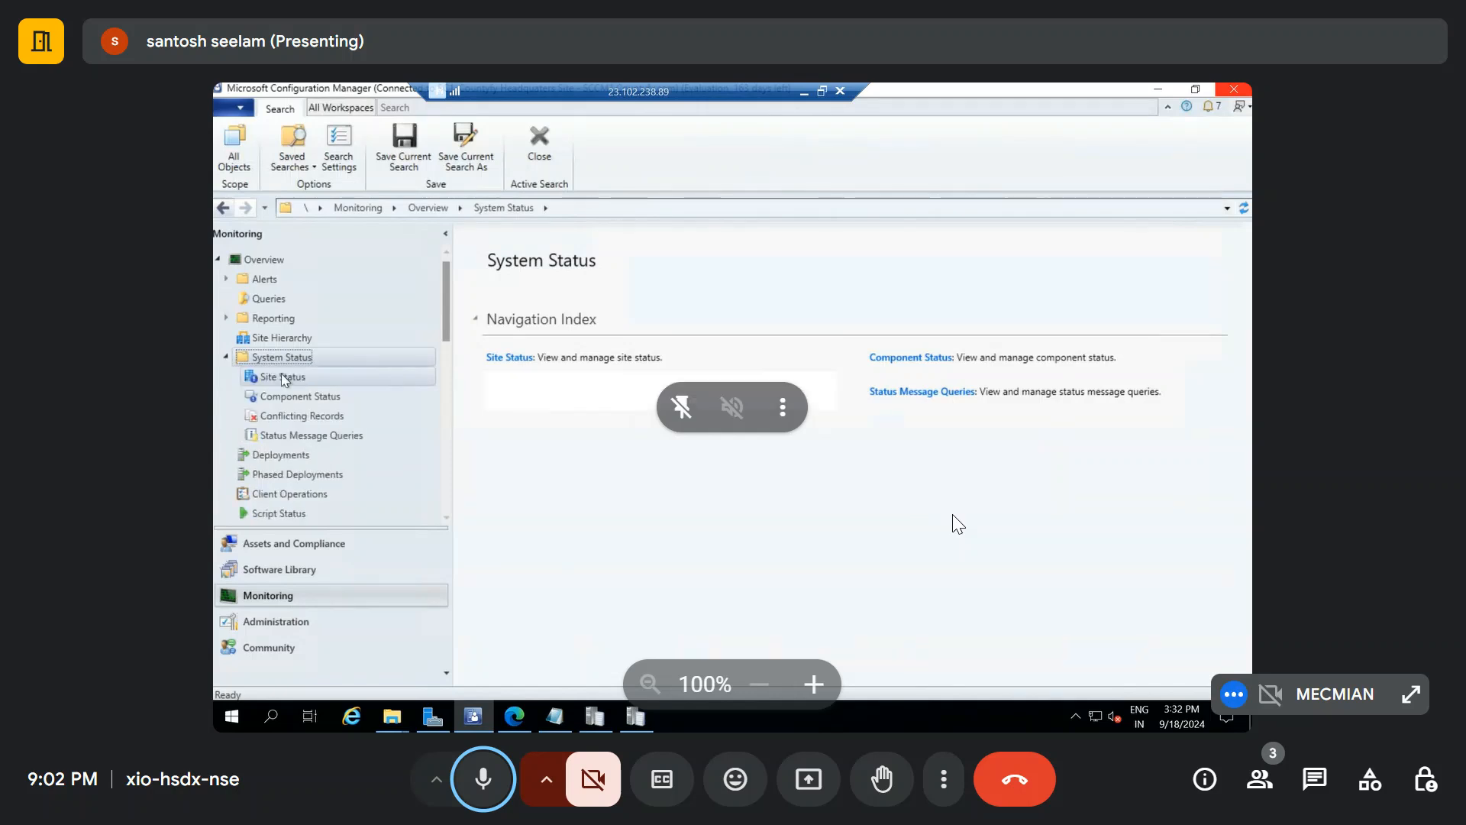
left_click(283, 376)
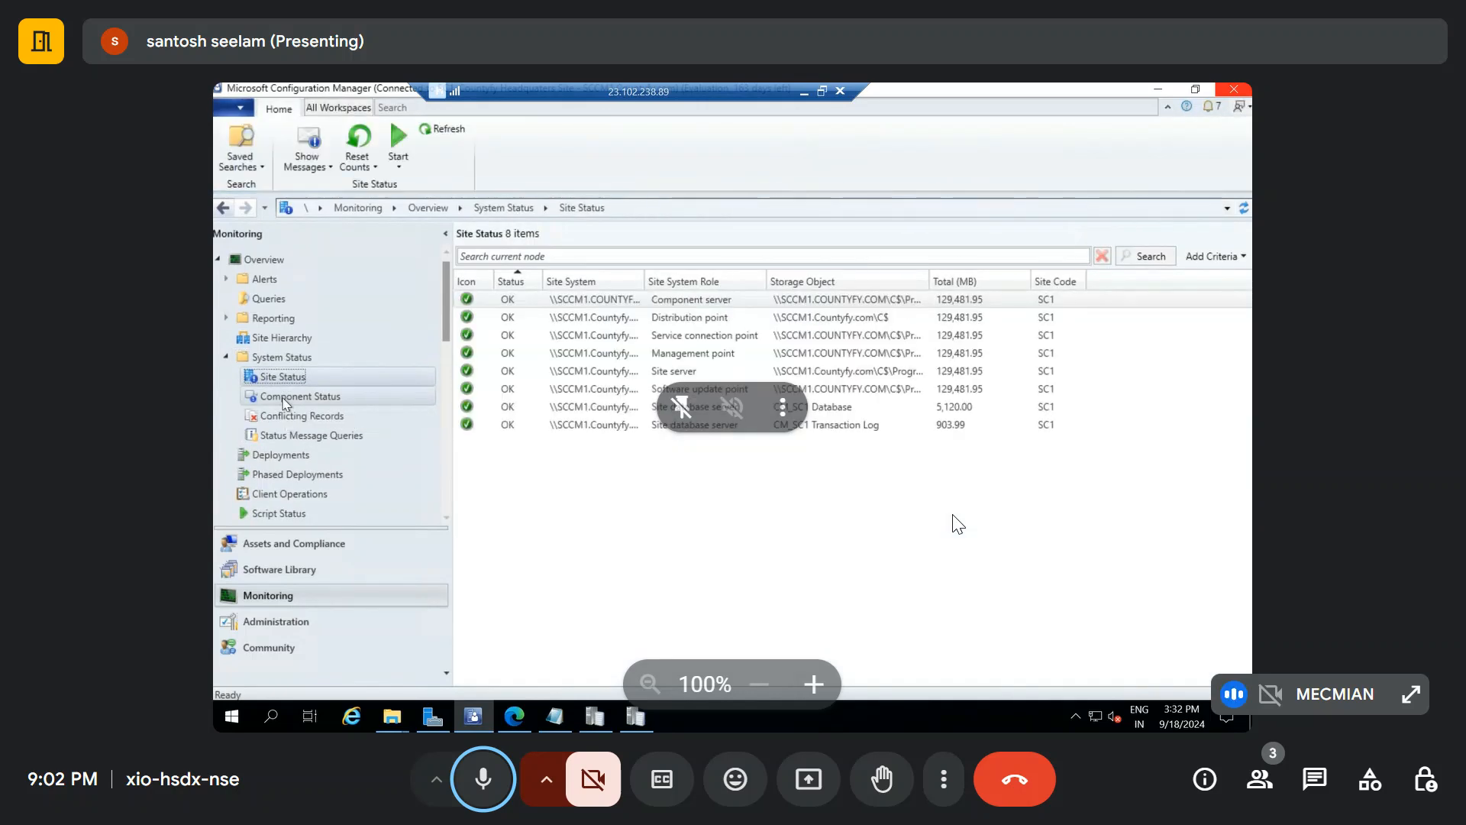
left_click(282, 397)
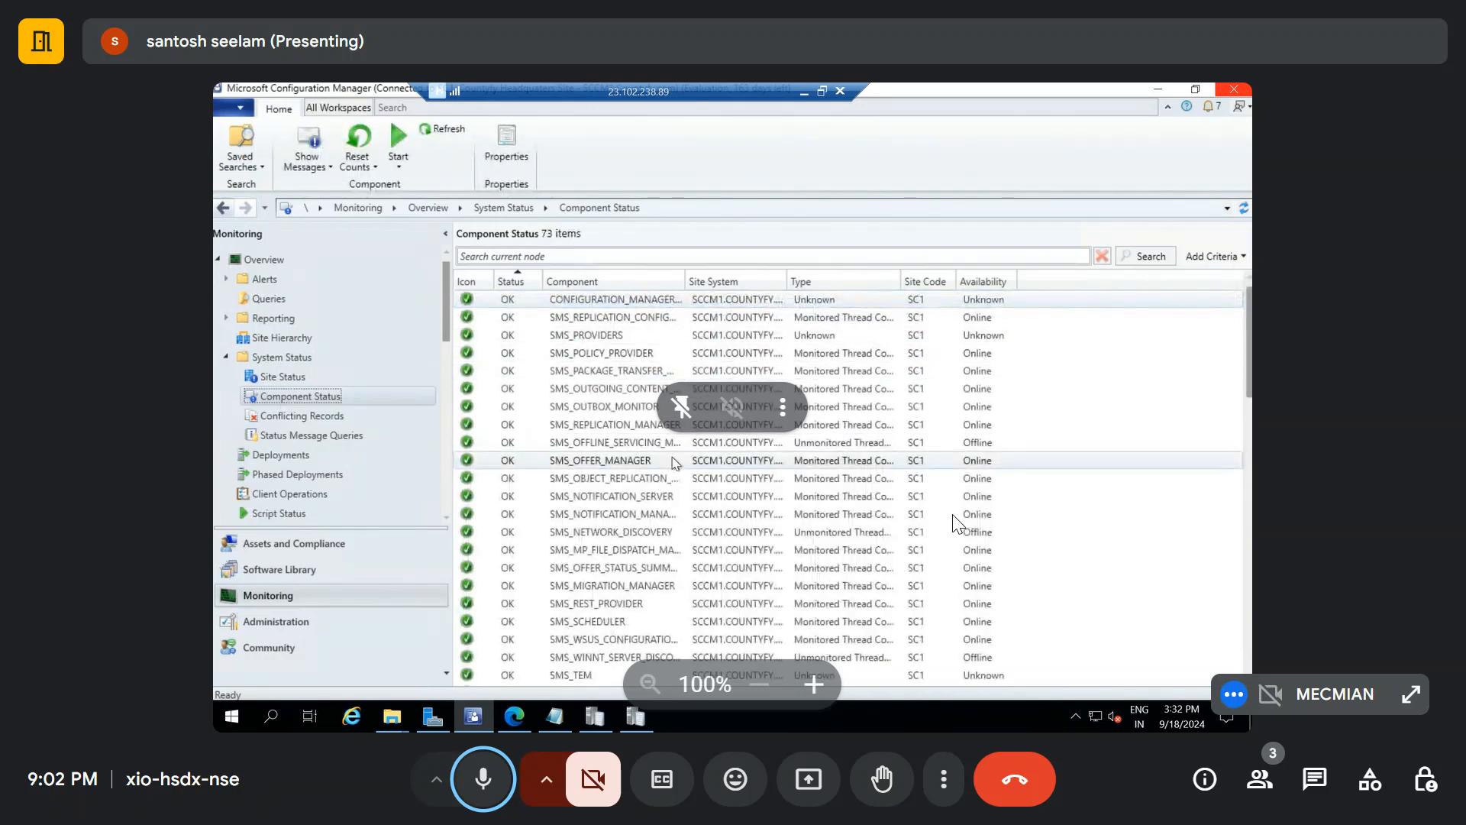
Examine the site system roles in Site Status, including the Software update point's message options, widening the Site System and Storage Object columns to fit
left_click(281, 377)
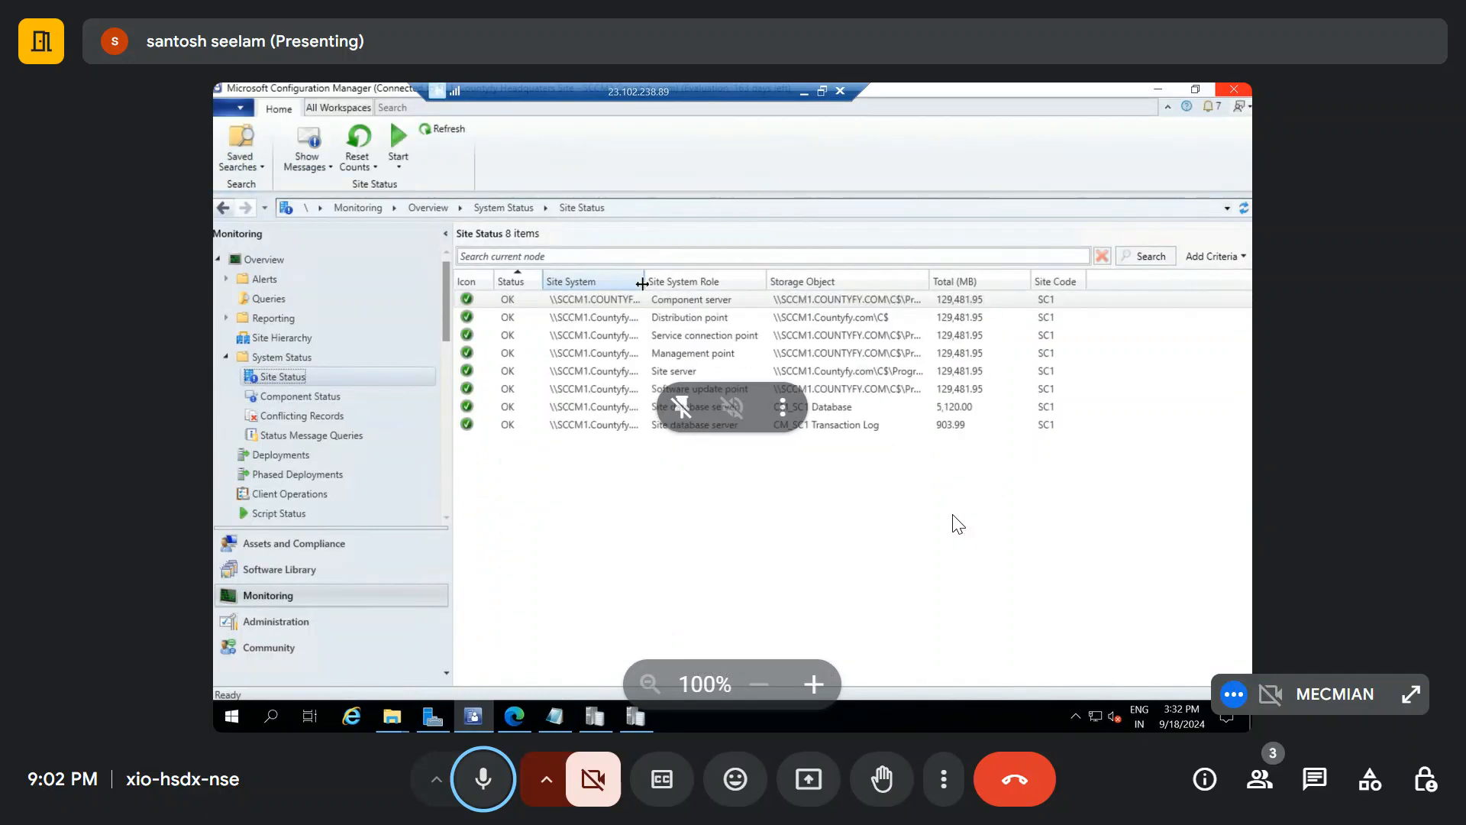
double_click(642, 284)
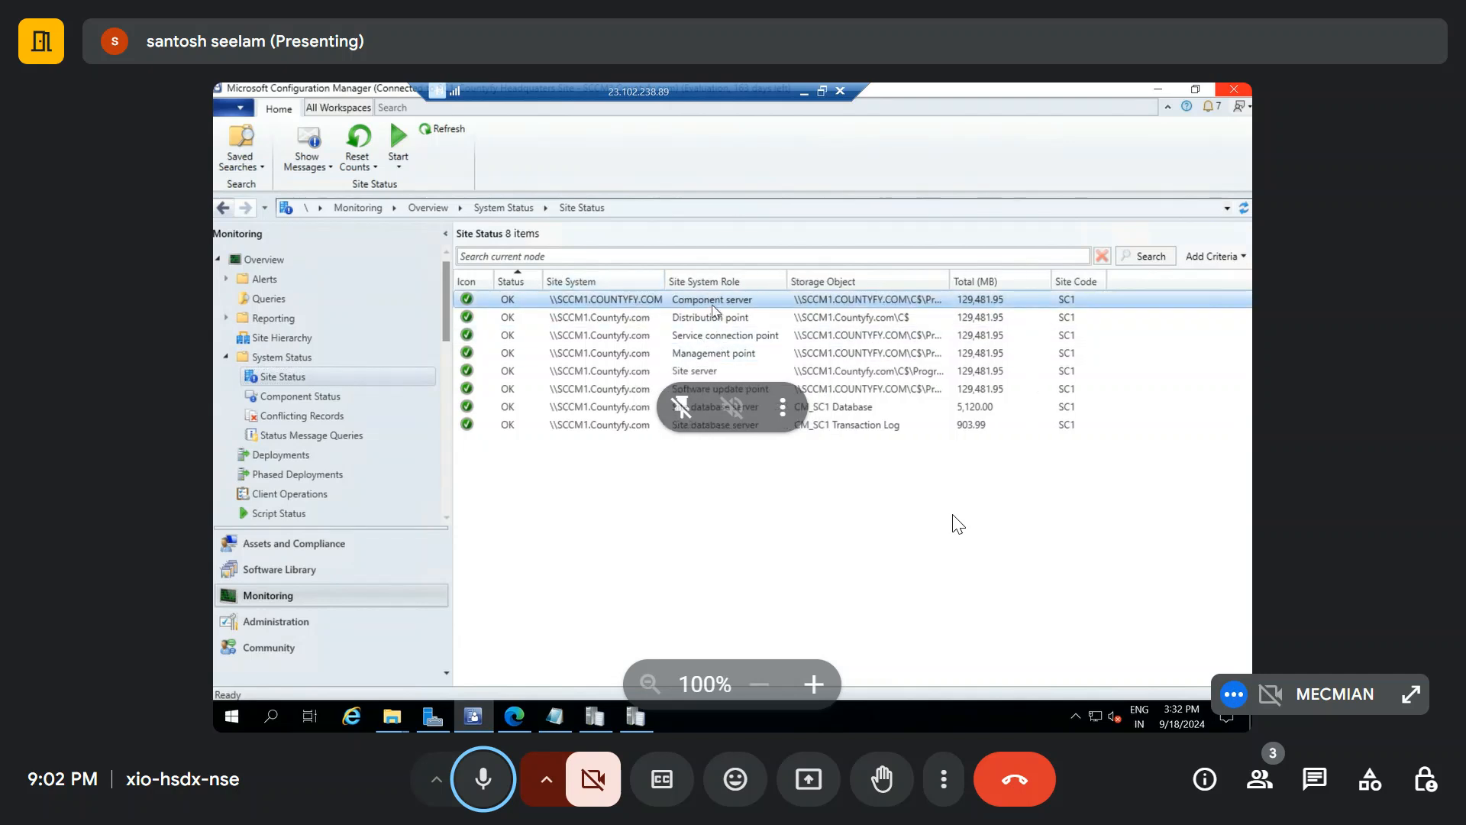
left_click(709, 344)
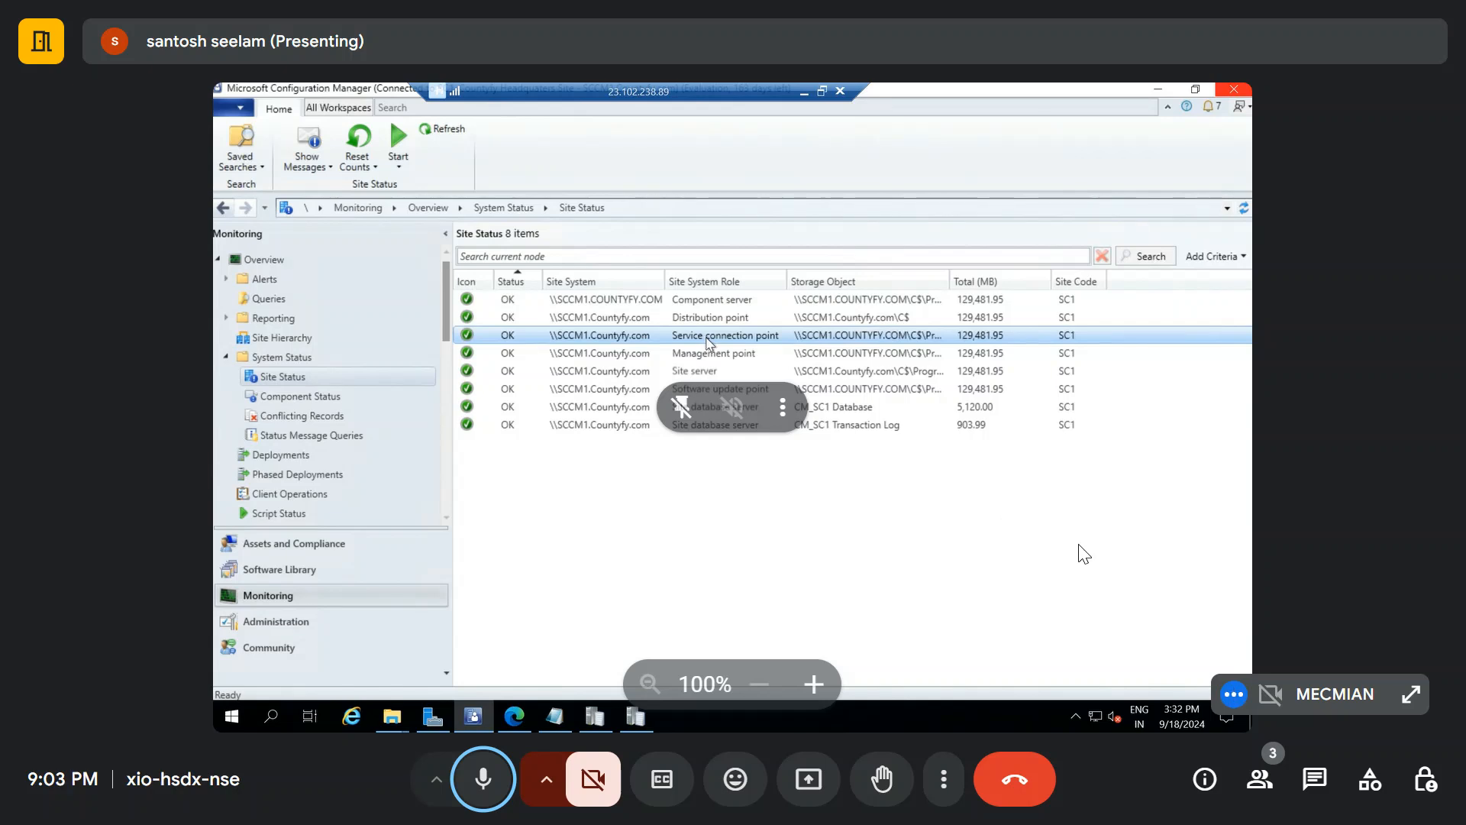
right_click(709, 344)
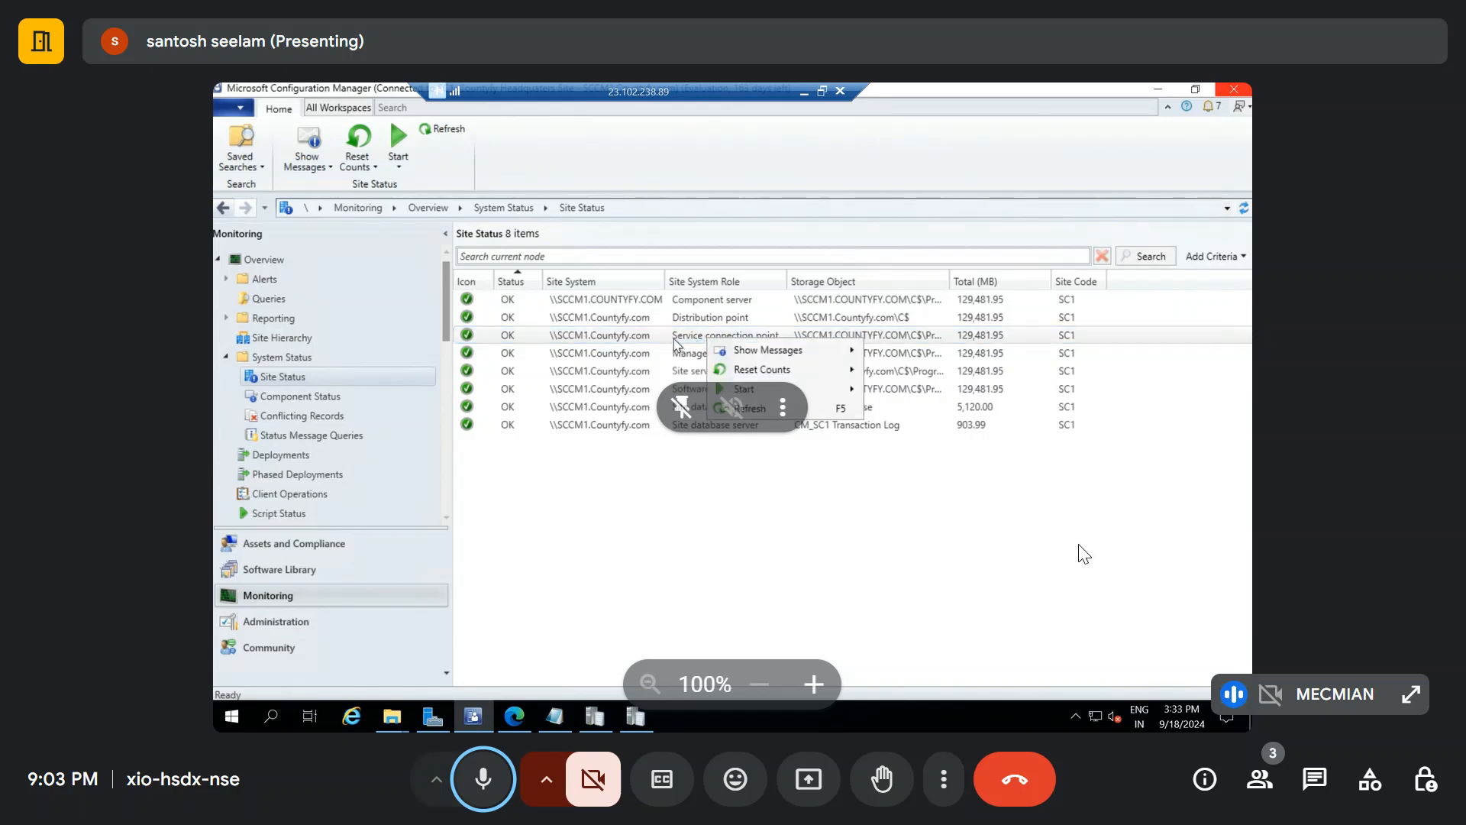
left_click(692, 320)
left_click(691, 391)
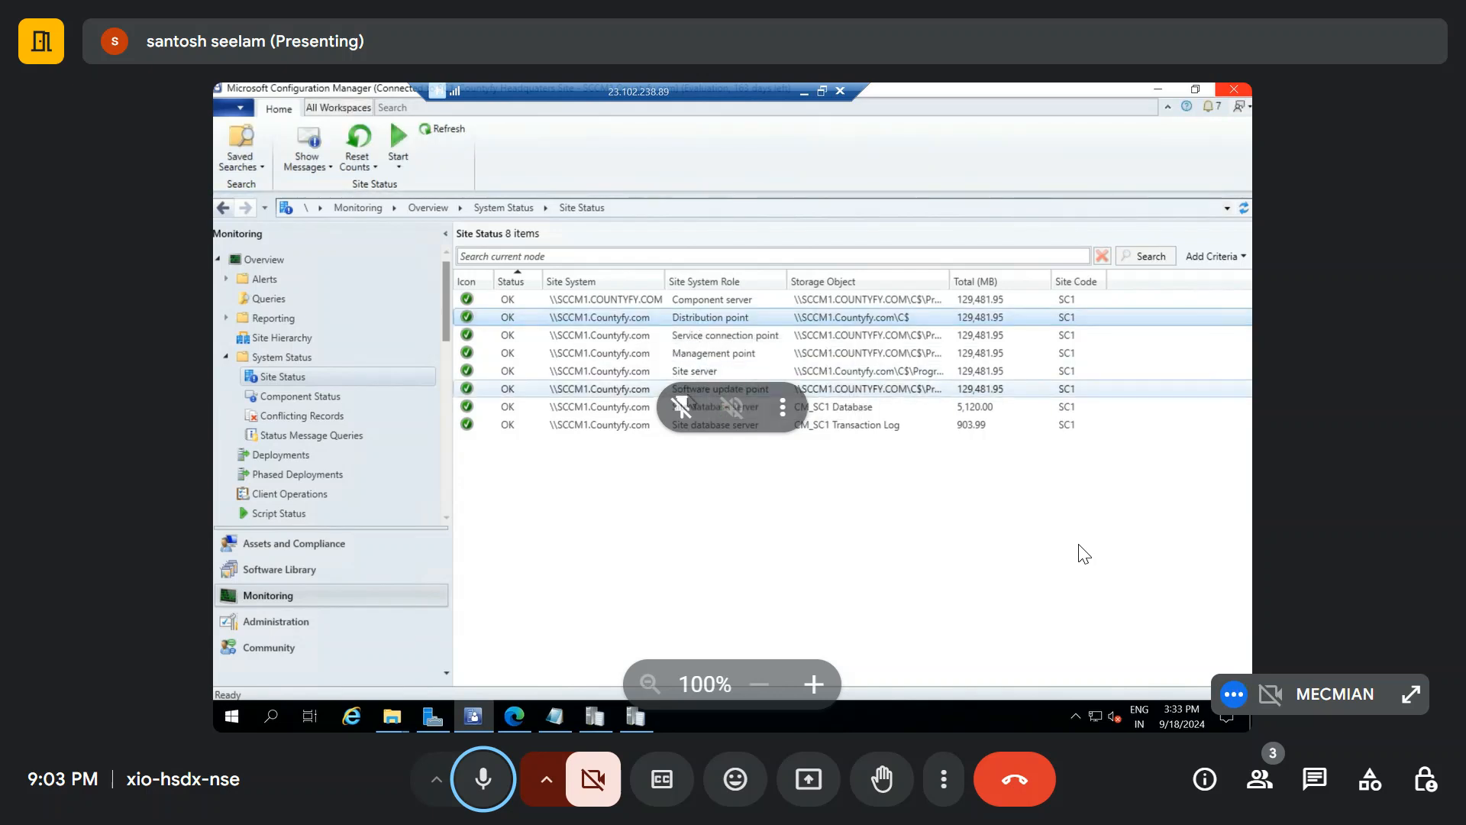
right_click(691, 395)
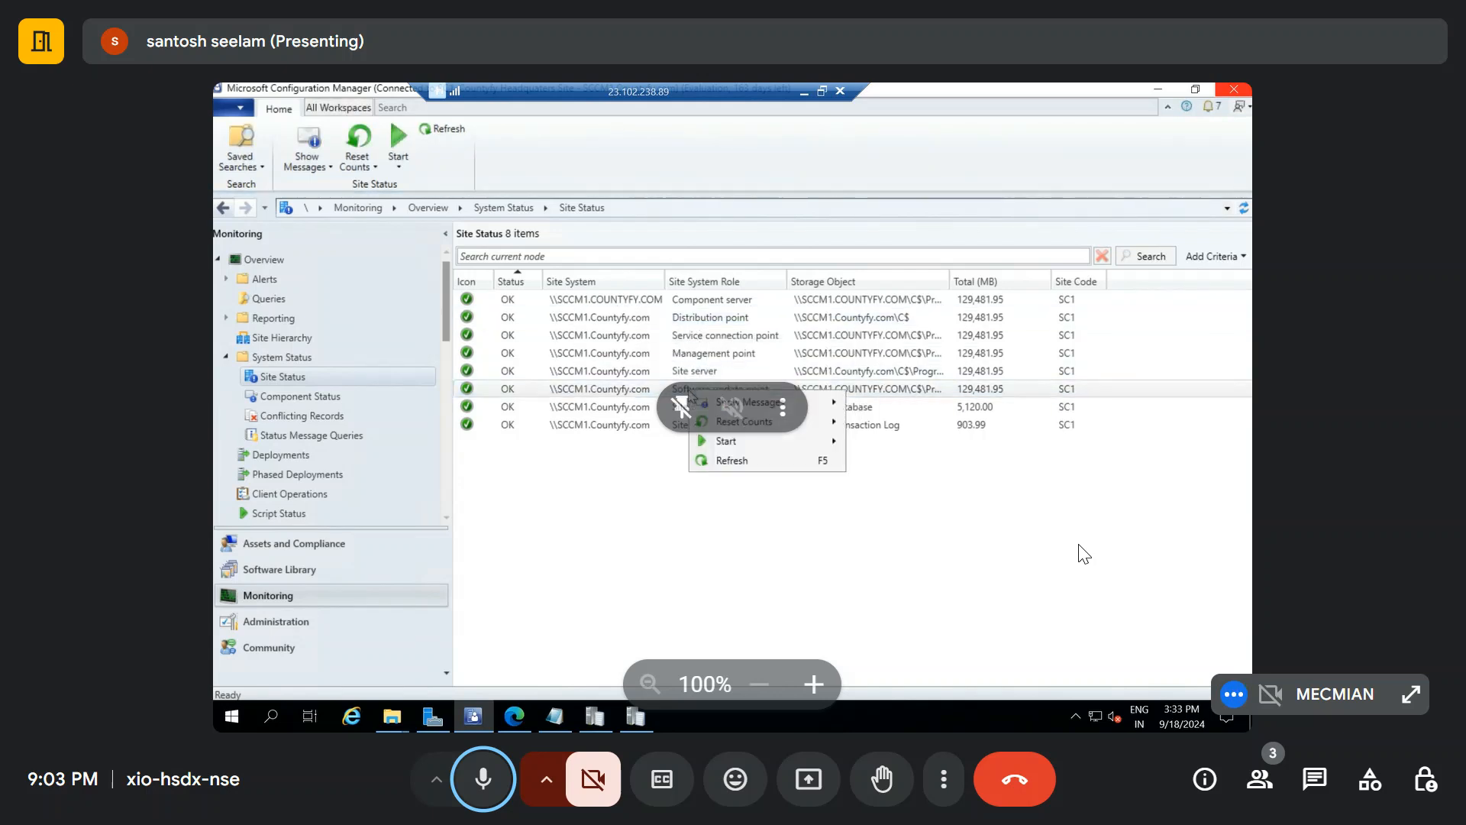
mouse_move(718, 403)
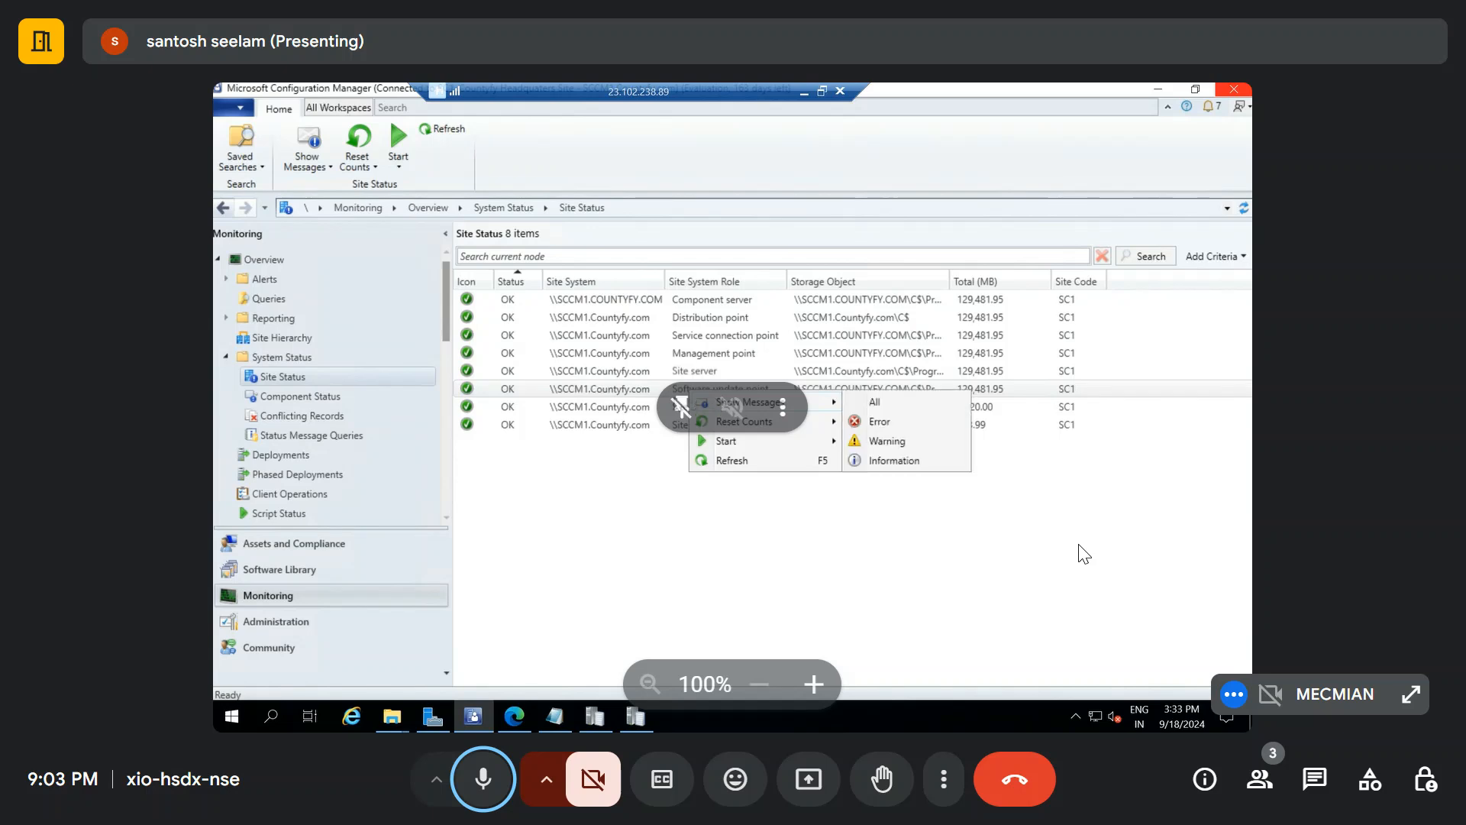
left_click(660, 397)
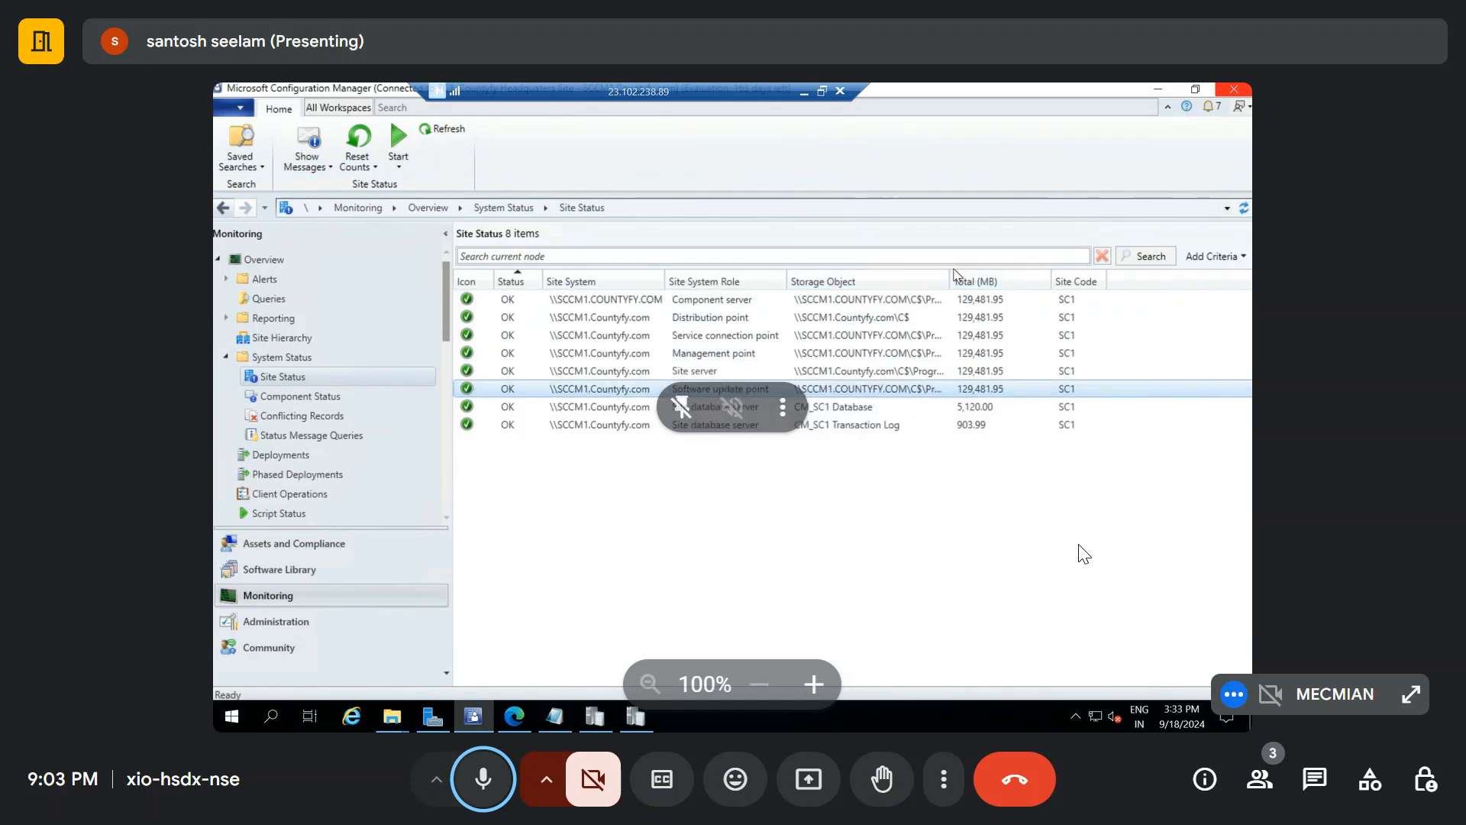
double_click(947, 276)
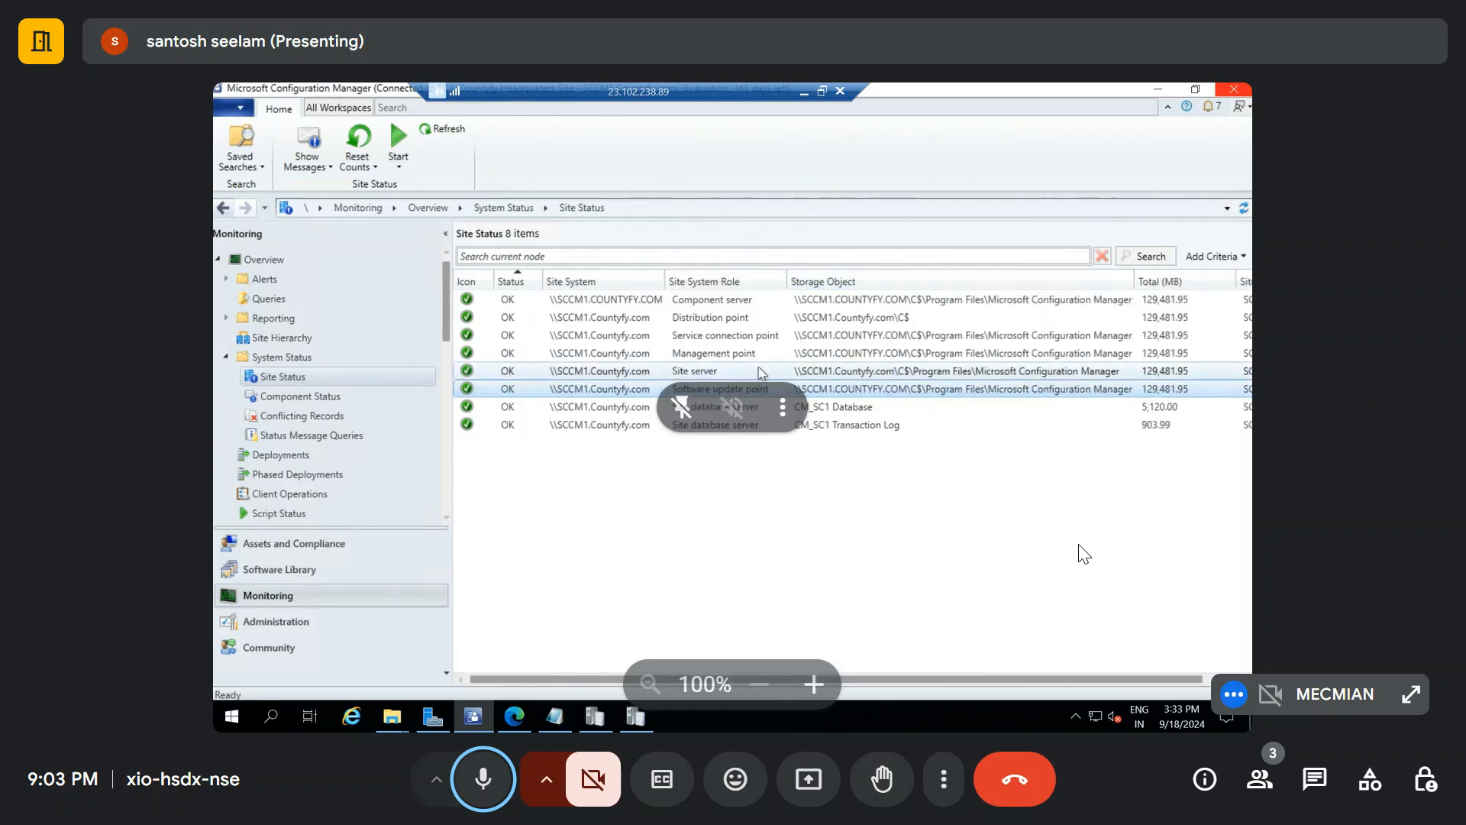
Open the properties of the SMS_WSUS_SYNC_MANAGER component from Component Status to examine its status message thresholds
left_click(329, 397)
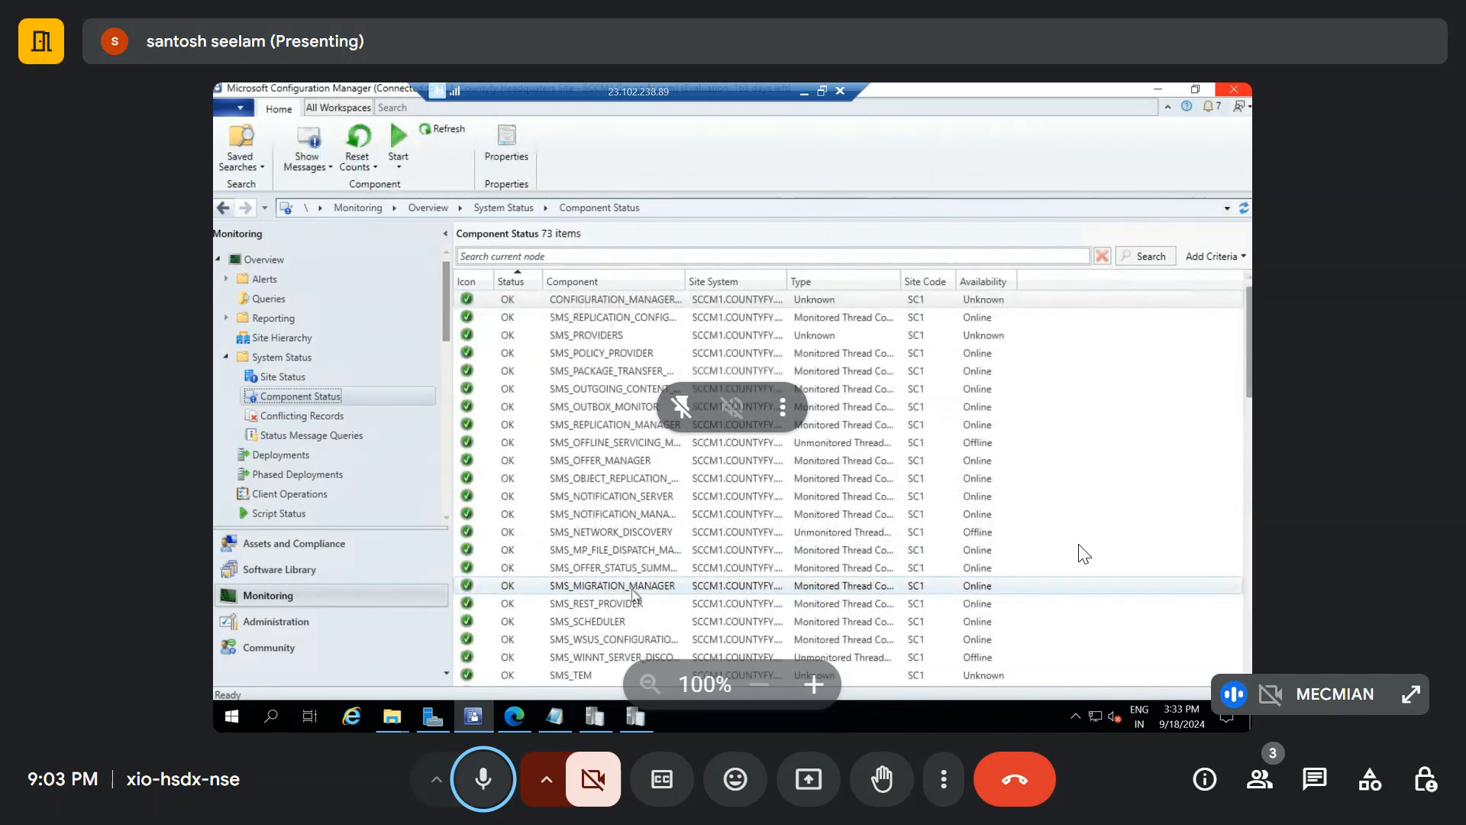
scroll(632, 594, "down", 15)
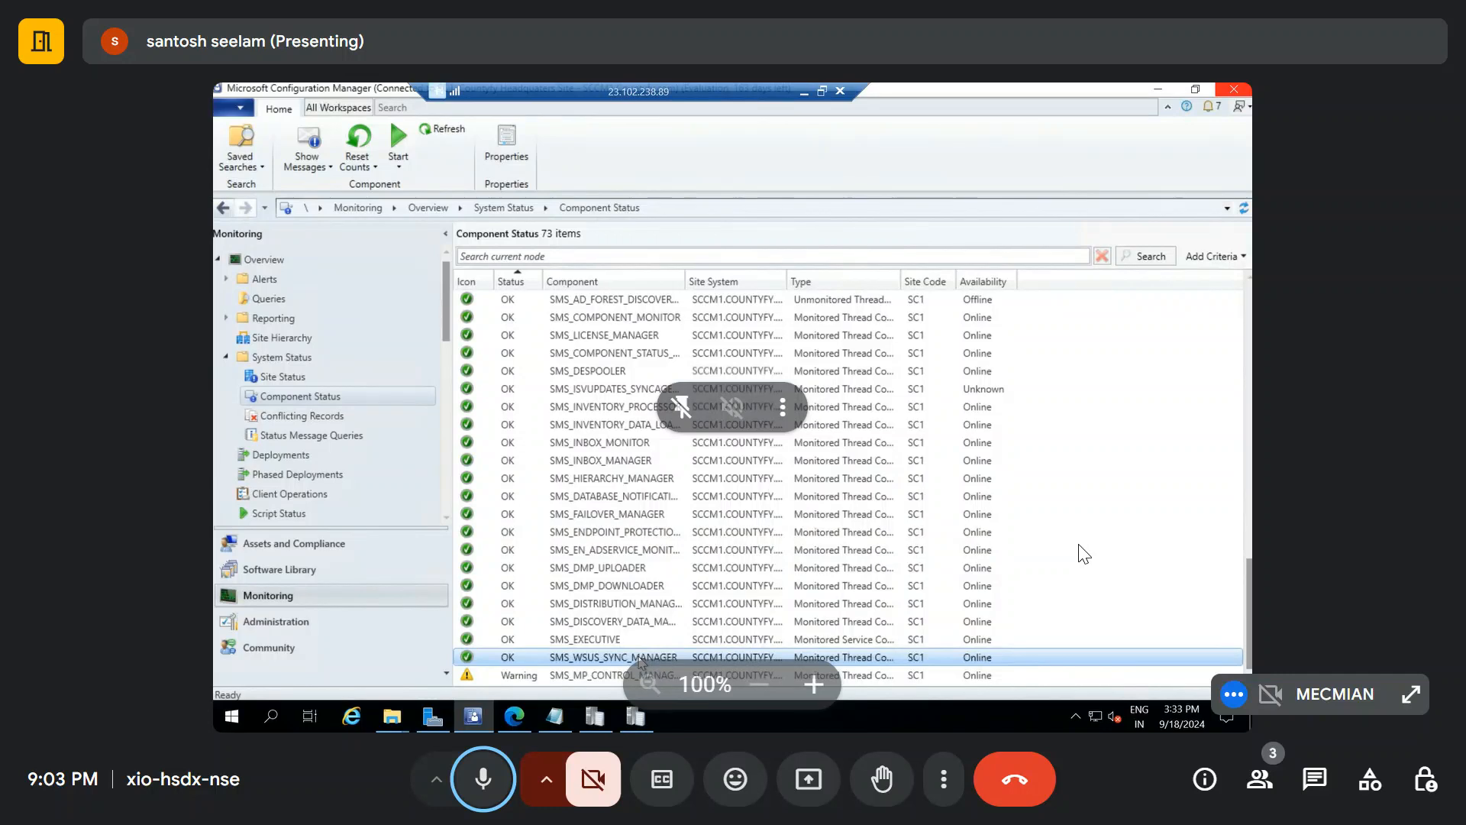
right_click(640, 659)
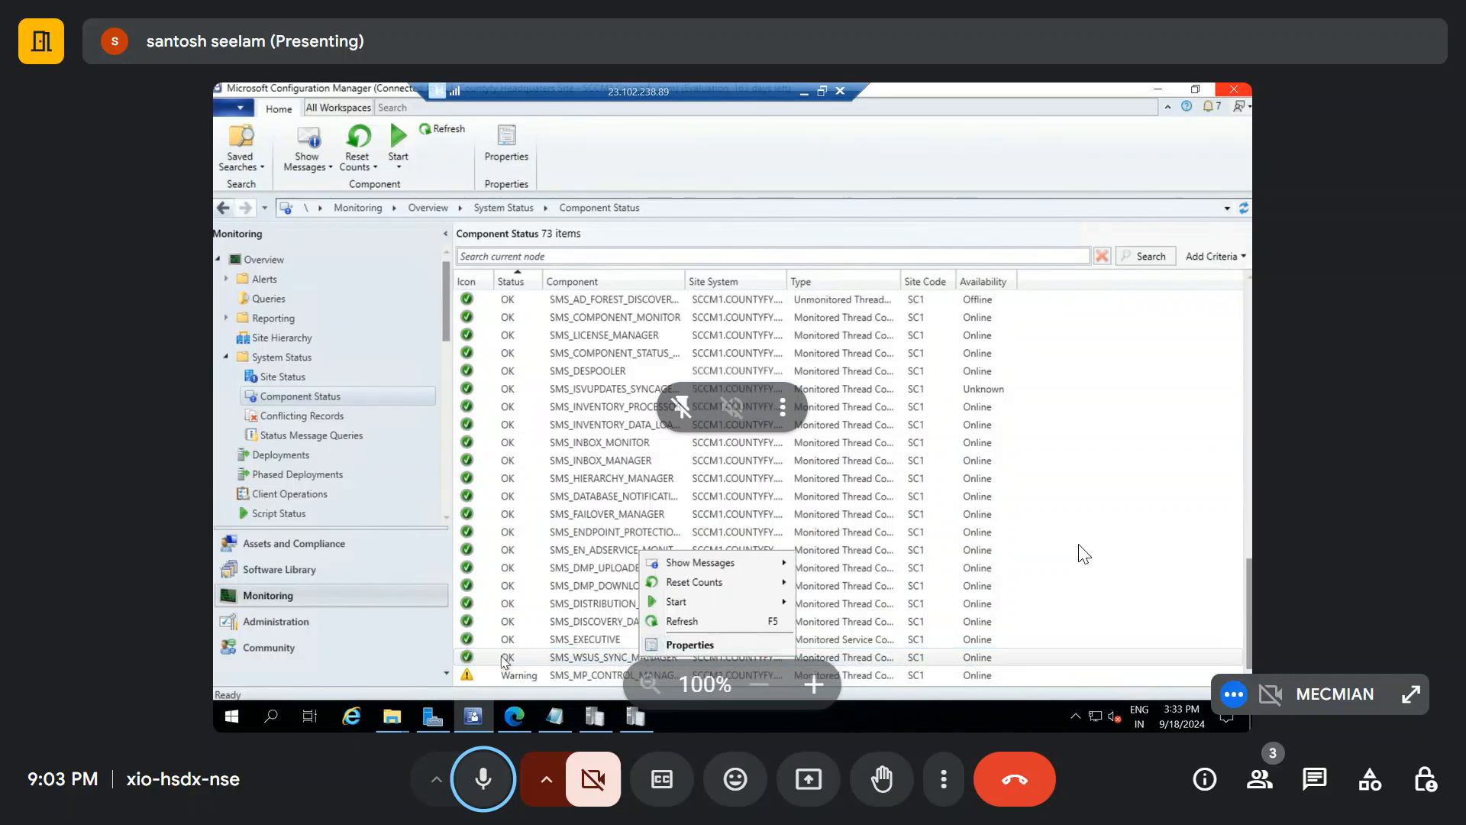
left_click(715, 648)
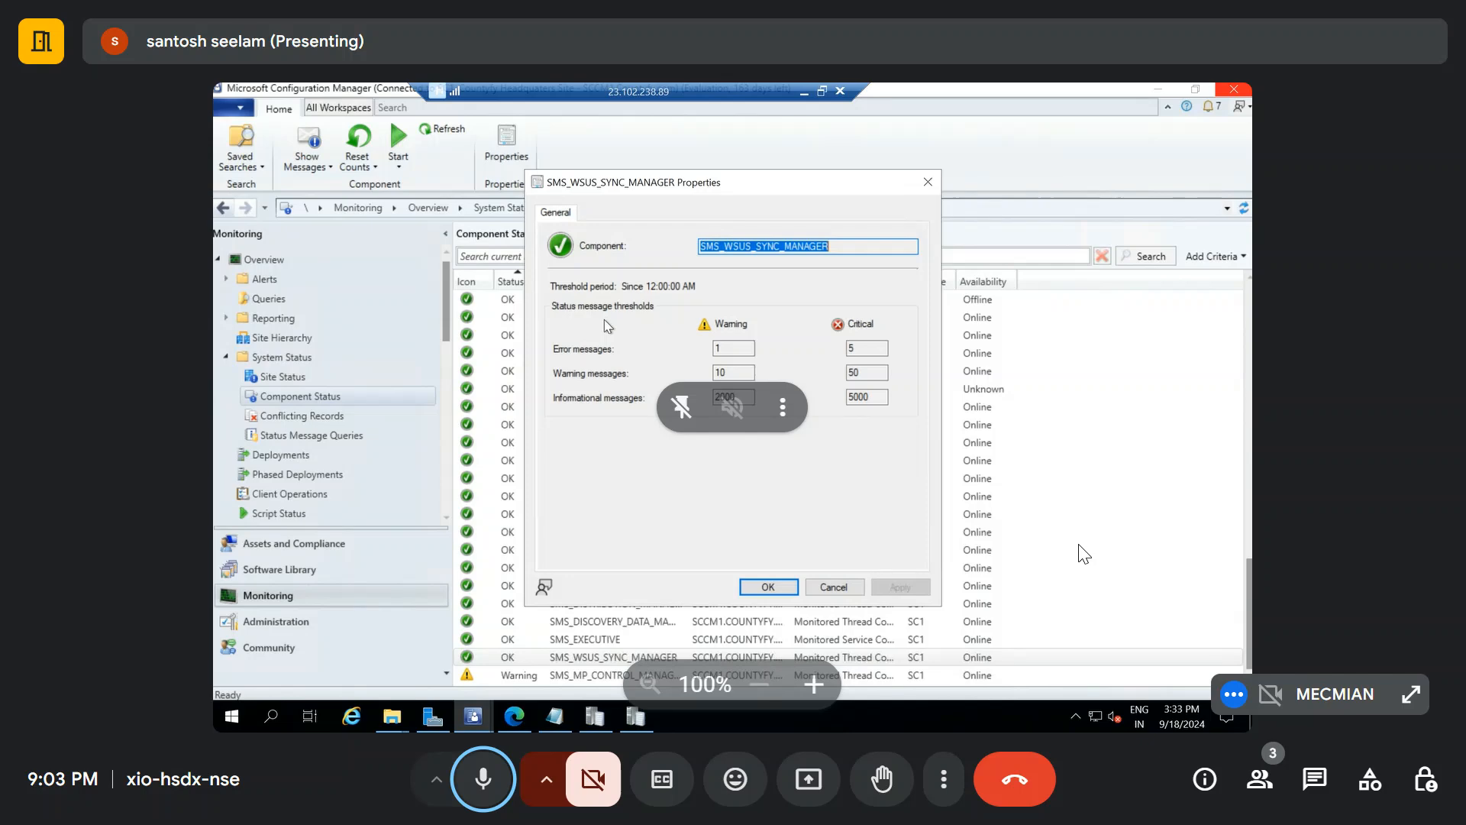
left_click(944, 779)
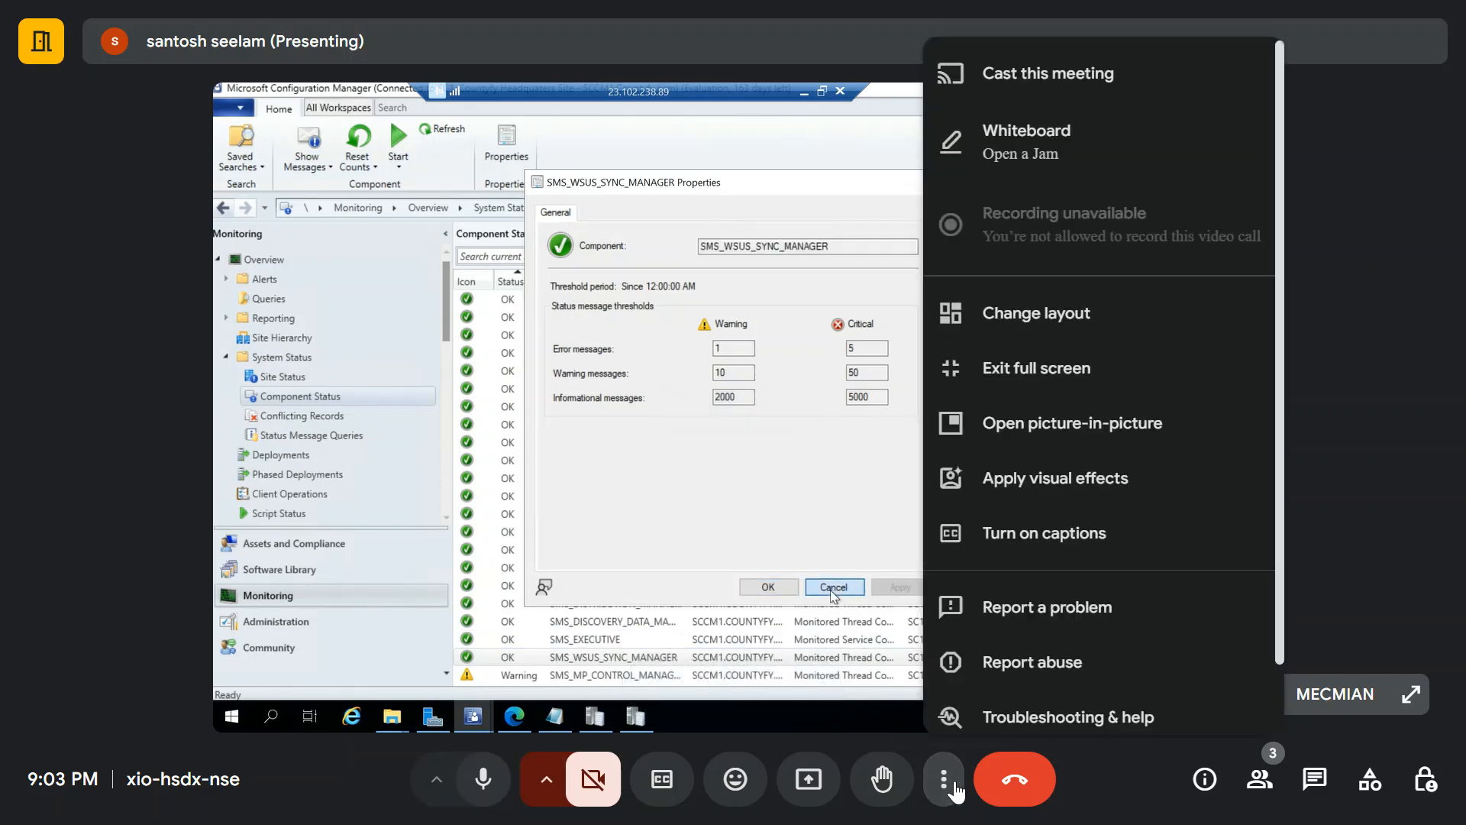
left_click(1020, 374)
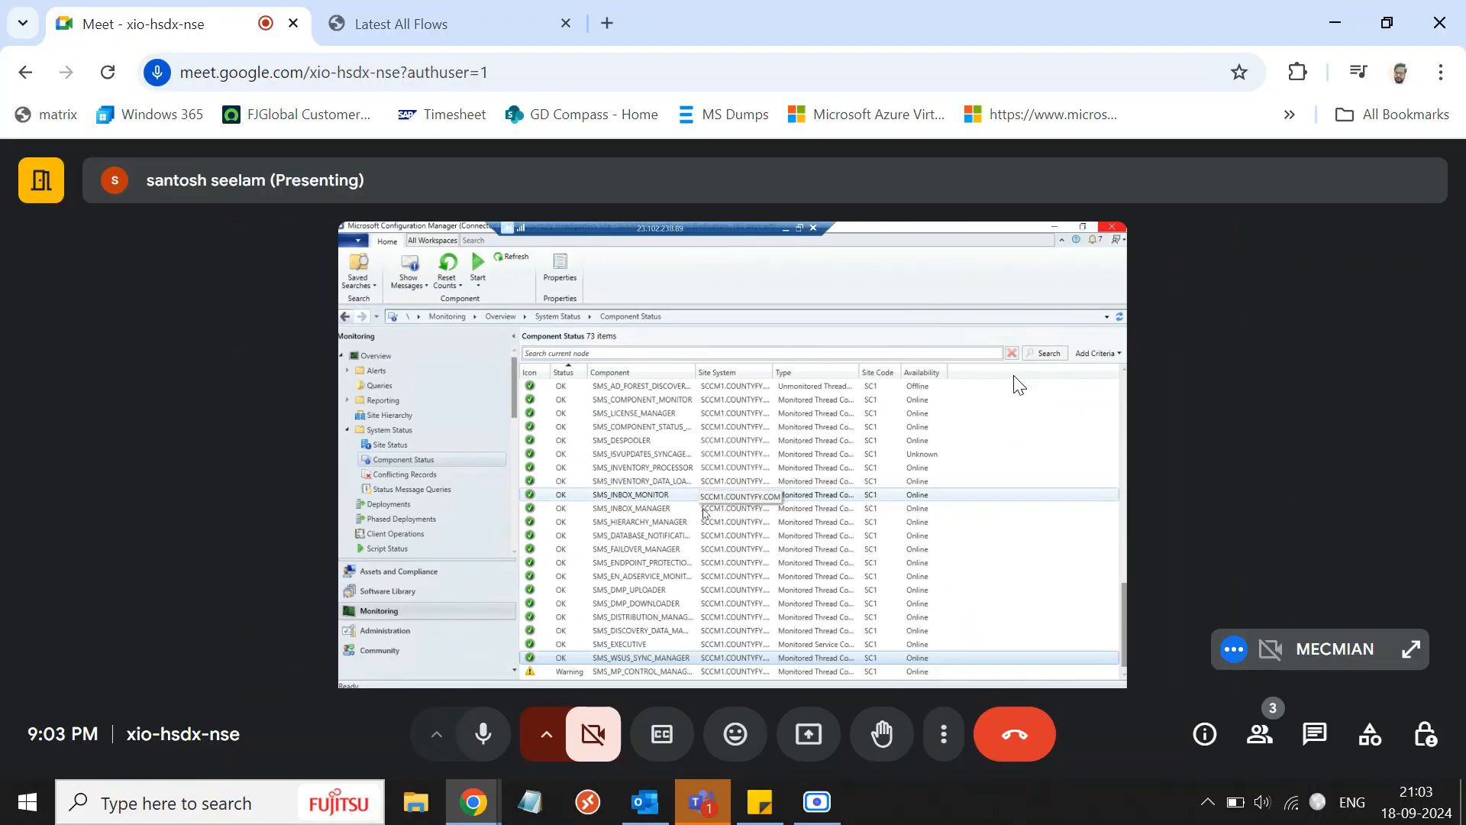
left_click(817, 801)
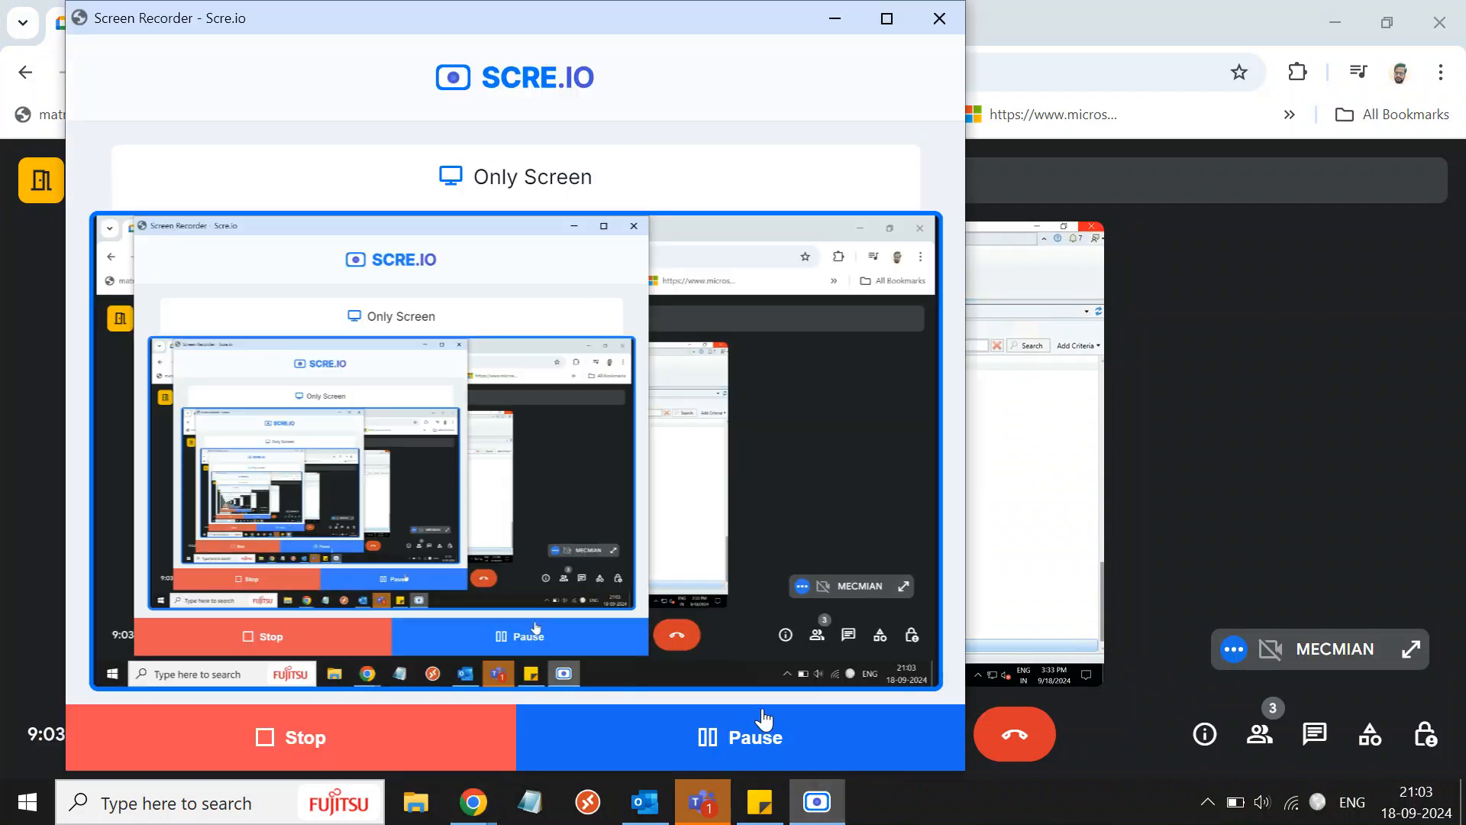